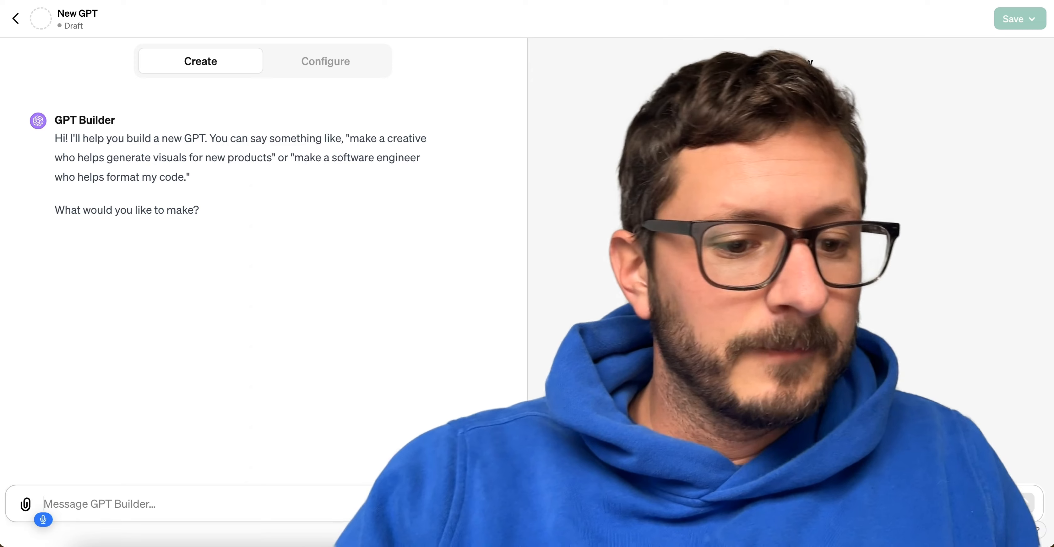
# Ask GPT Builder for a GPT that turns video transcripts with timestamps every 15 seconds into blog posts between 500 and 1000 words long.
pyautogui.write('I')
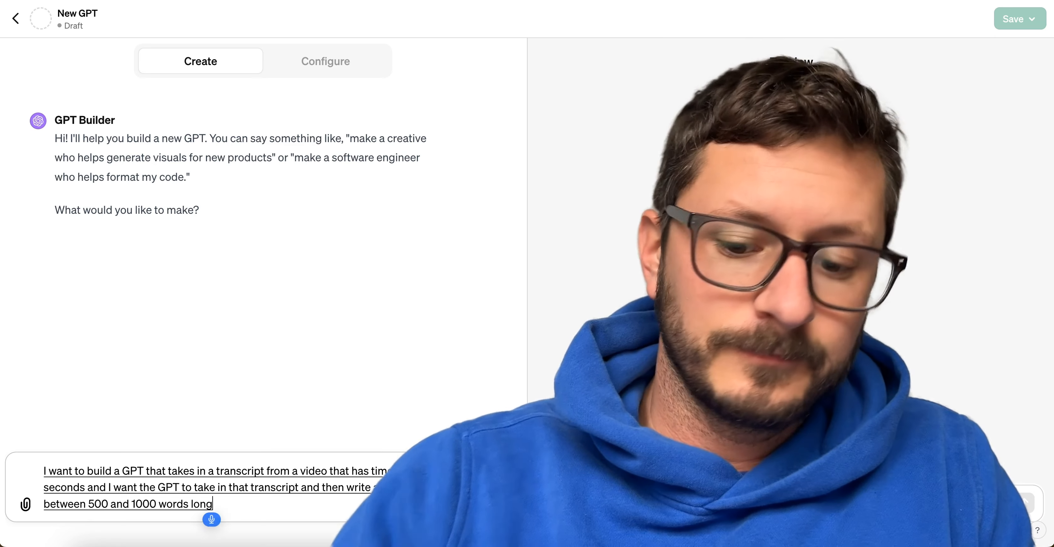
pyautogui.press('Return')
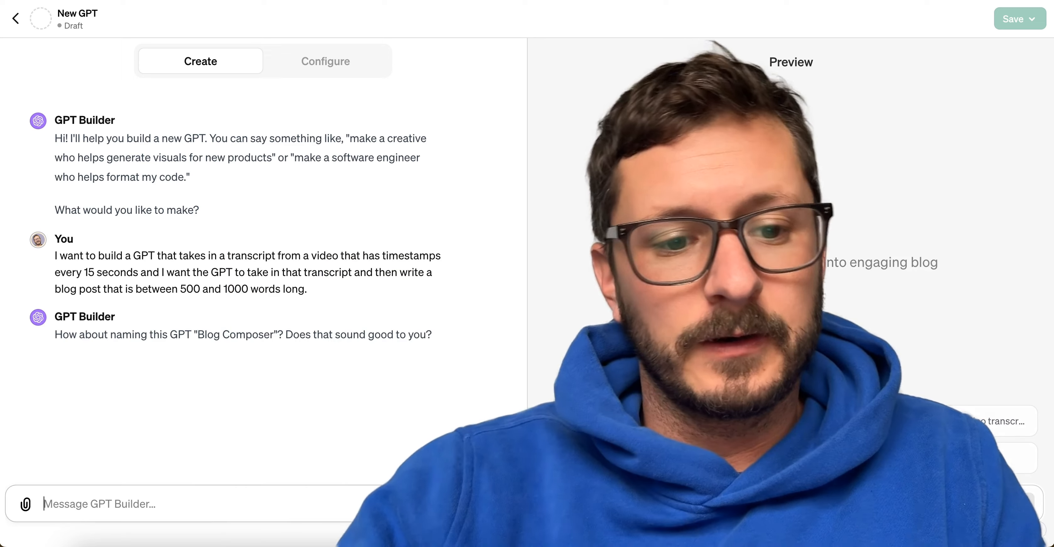
# Accept the suggested GPT name "Blog Composer" with "y" and approve the generated typewriter profile picture with "yes".
pyautogui.click(191, 498)
pyautogui.write('y')
pyautogui.press('Return')
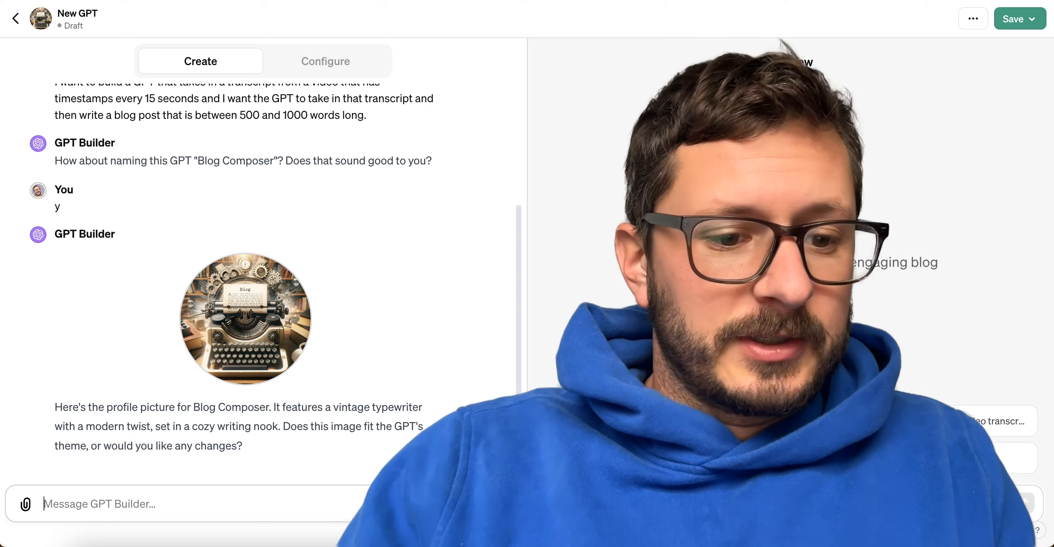
pyautogui.write('yes')
pyautogui.press('Return')
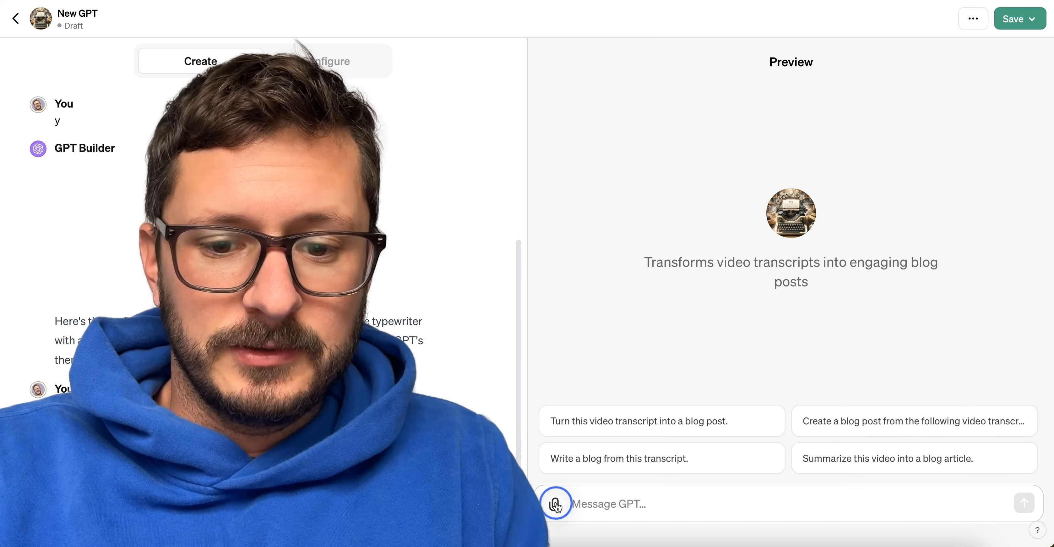
# Attach the transcript file Day 9.txt to the preview chat and send it to test the GPT.
pyautogui.click(555, 504)
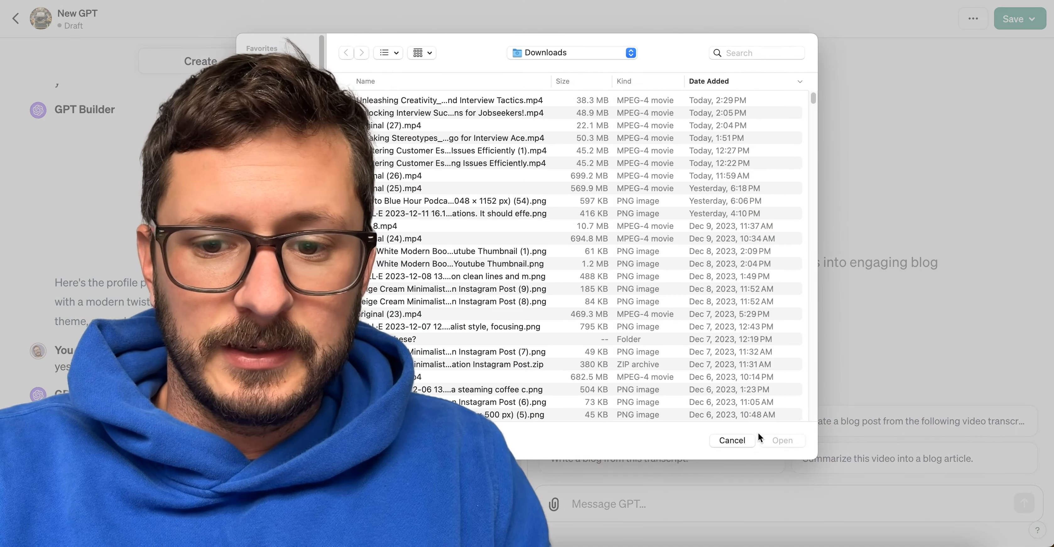
pyautogui.click(732, 440)
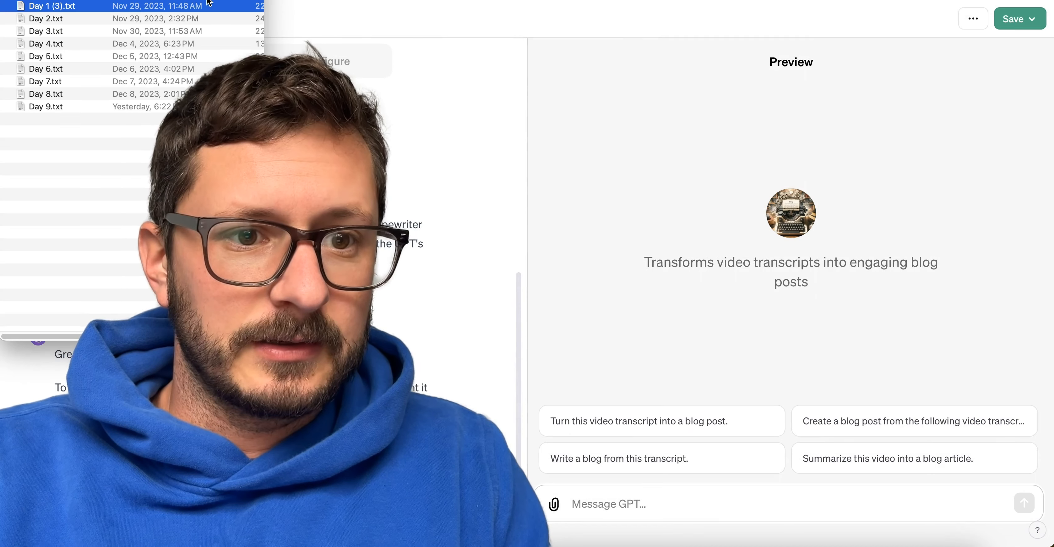
pyautogui.moveTo(45, 107); pyautogui.dragTo(709, 505)
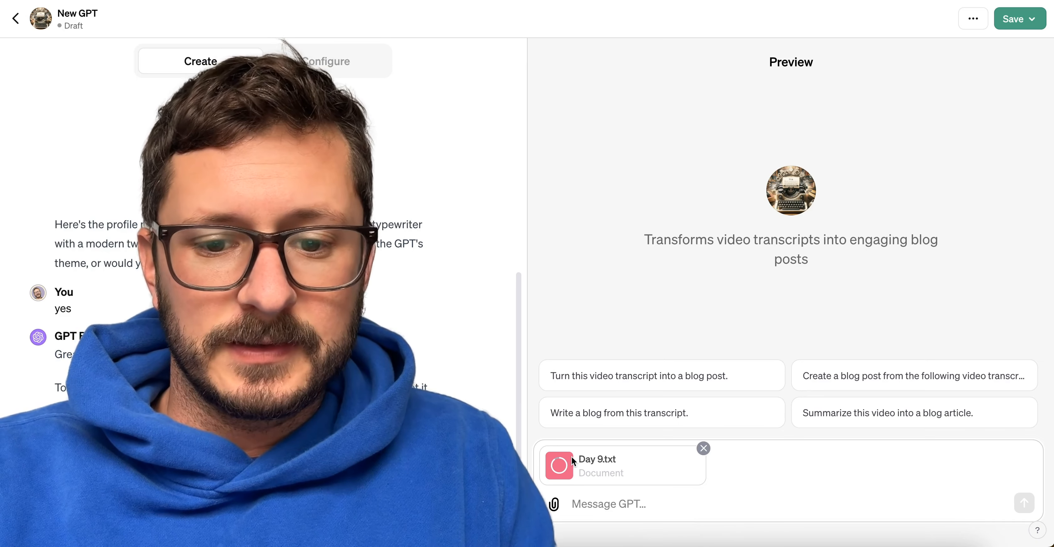
pyautogui.click(1028, 507)
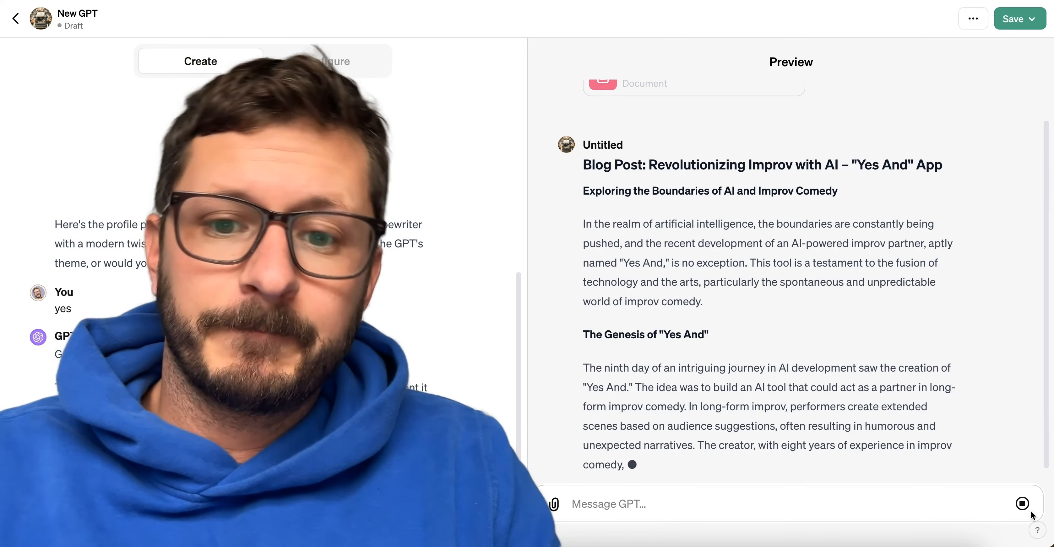
# Examine the title, subtitle and opening phrase of the generated blog post for wording to improve.
pyautogui.scroll(2, 875, 346)
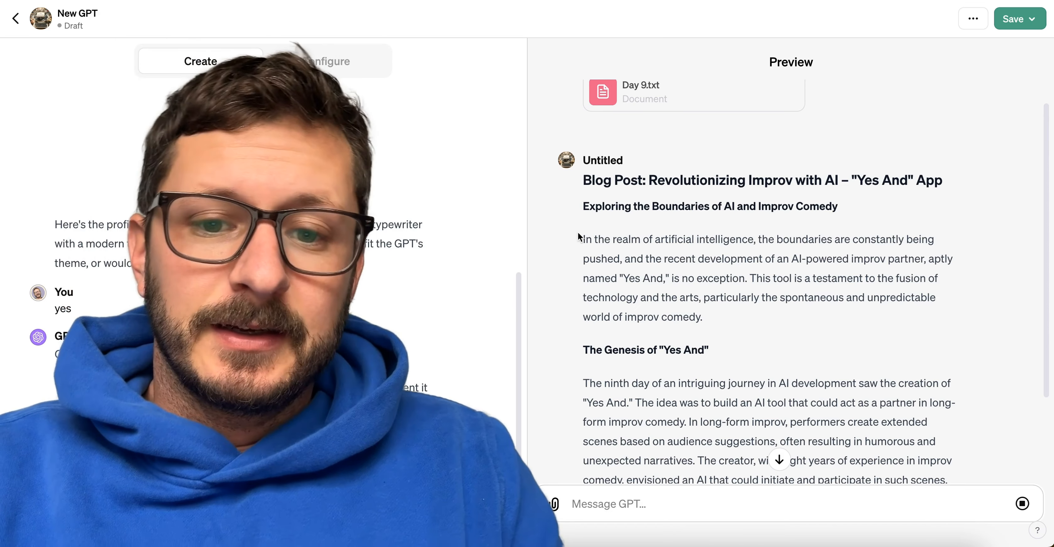
pyautogui.moveTo(584, 239); pyautogui.dragTo(757, 238)
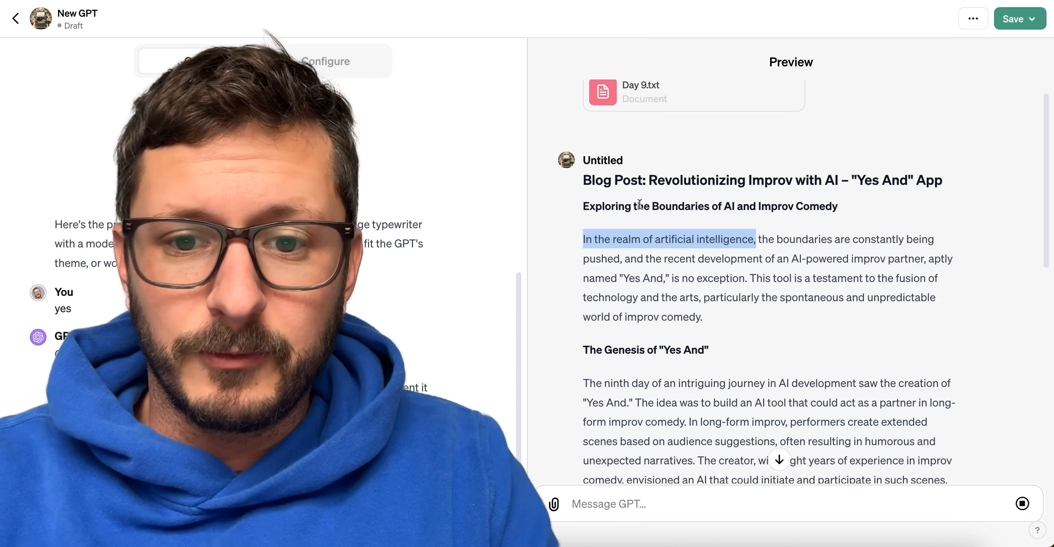
pyautogui.click(618, 185)
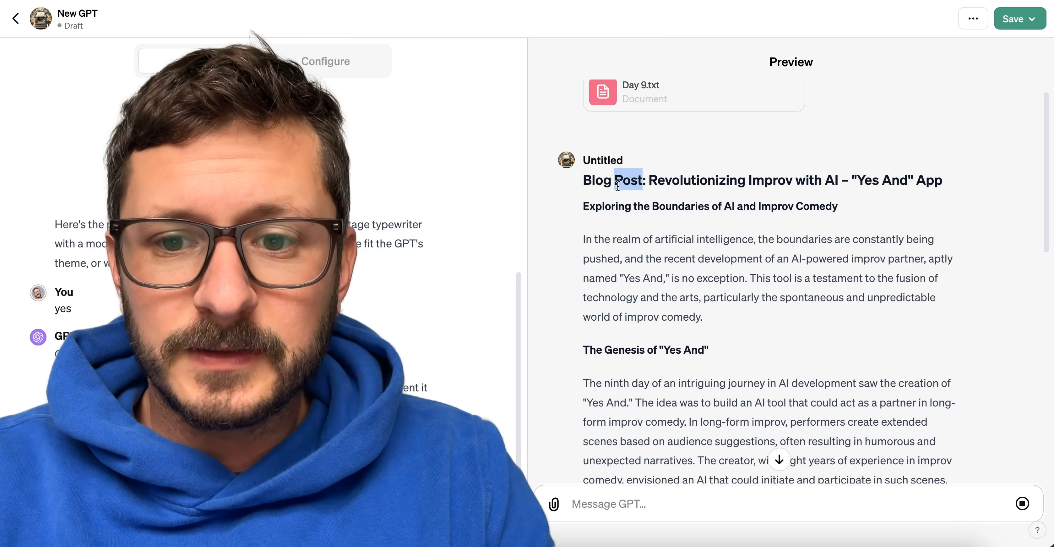
pyautogui.tripleClick(617, 185)
pyautogui.click(735, 199)
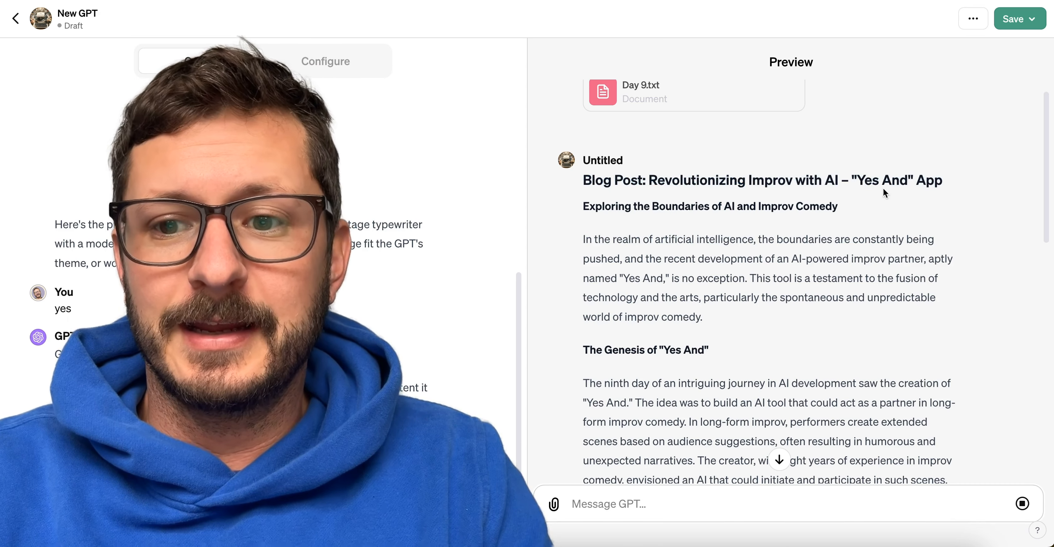
pyautogui.tripleClick(876, 192)
pyautogui.click(640, 198)
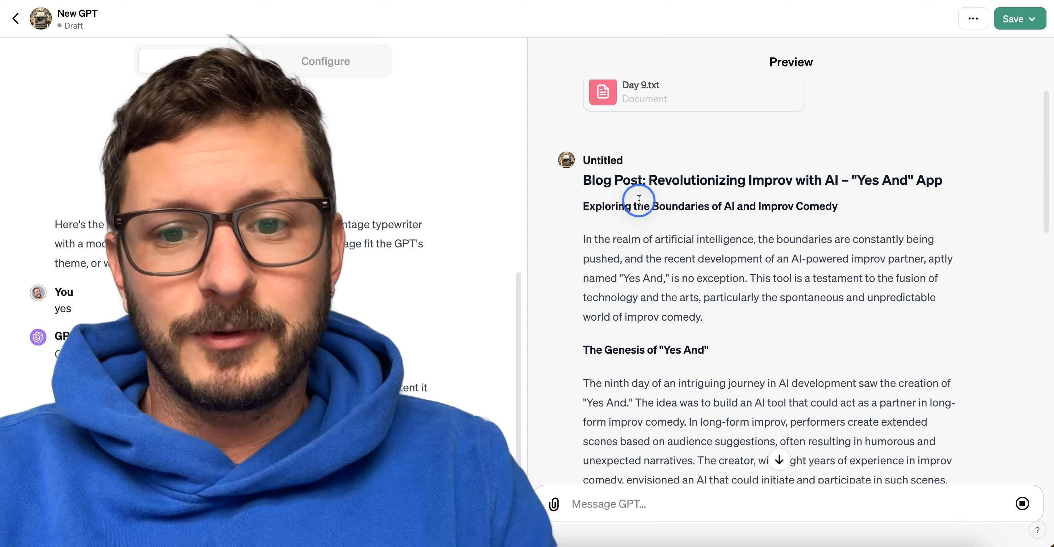
pyautogui.tripleClick(640, 200)
# Read the generated blog post from its introduction through the "Challenges and Tweaks" section, checking its voice and level of detail.
pyautogui.scroll(-2, 699, 291)
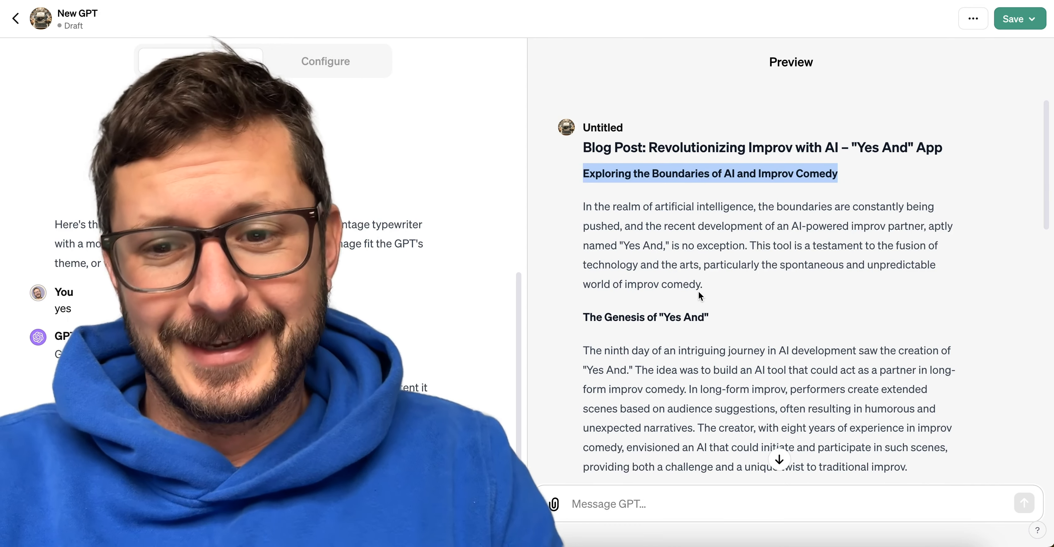
pyautogui.scroll(-1, 699, 291)
pyautogui.tripleClick(699, 230)
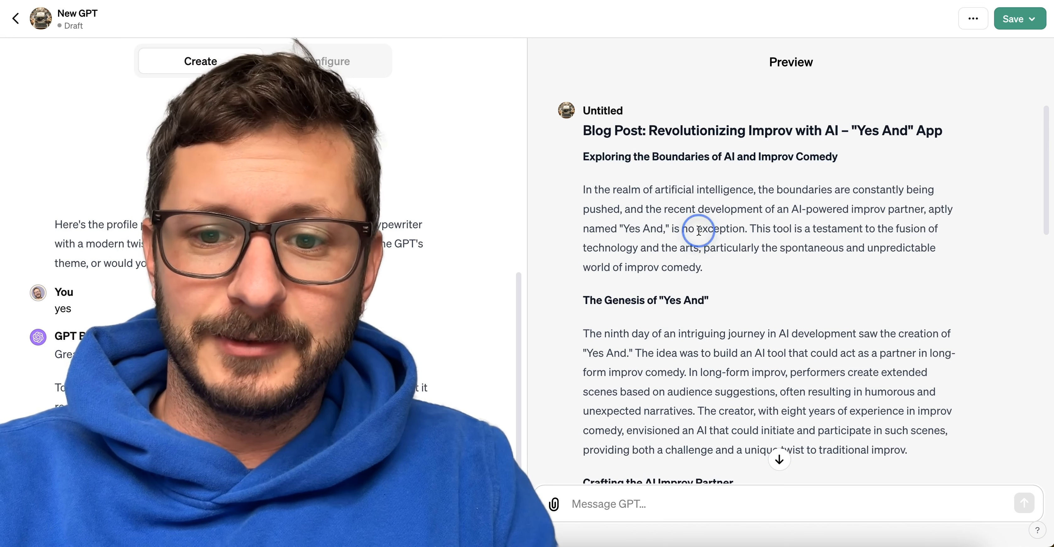
pyautogui.scroll(-3, 776, 276)
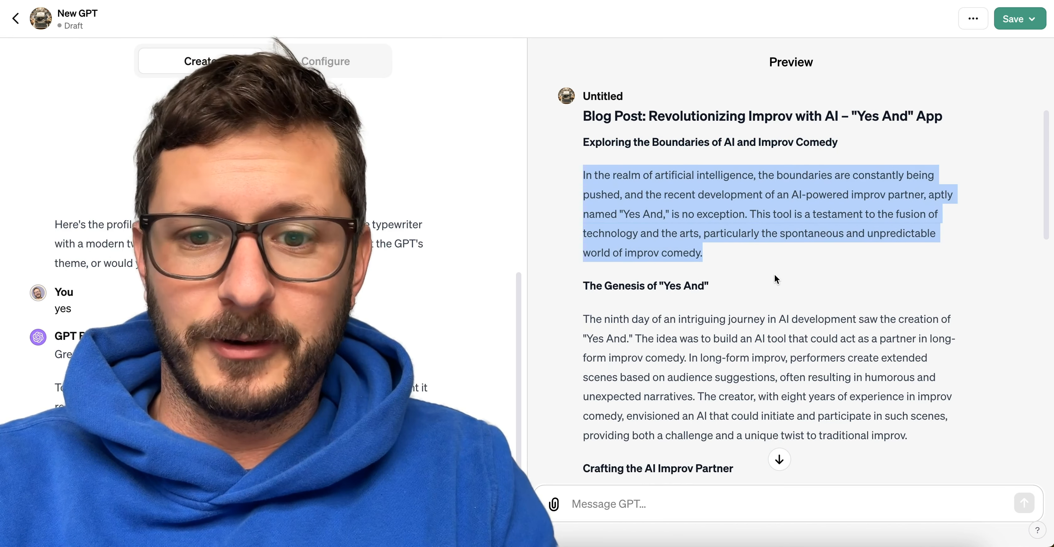
pyautogui.scroll(-3, 775, 275)
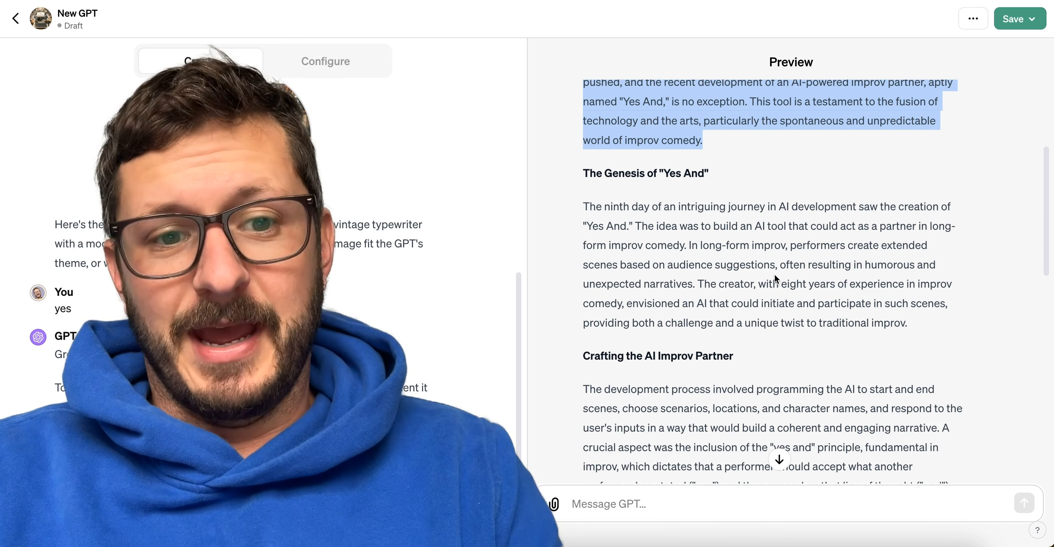
pyautogui.tripleClick(654, 174)
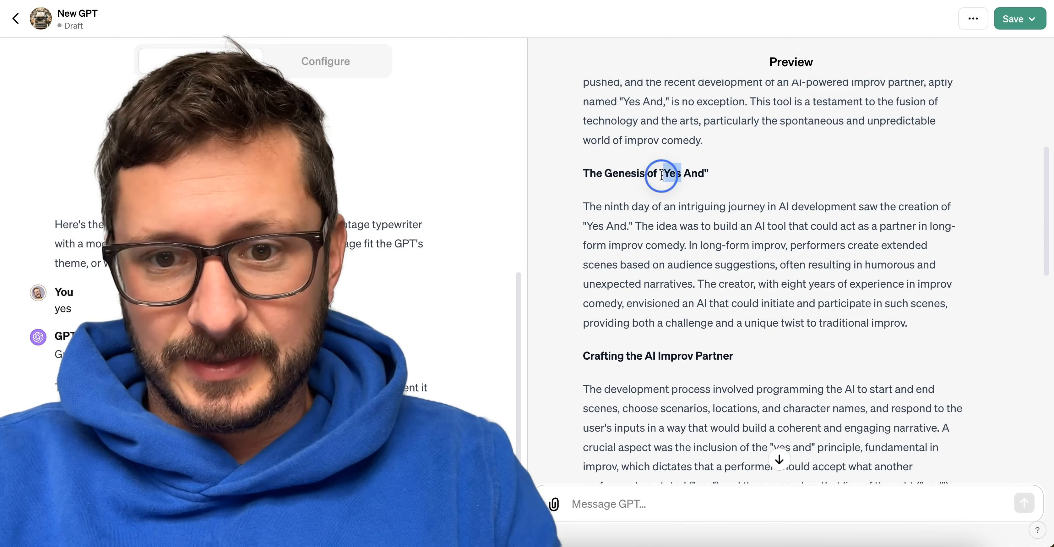
pyautogui.tripleClick(691, 267)
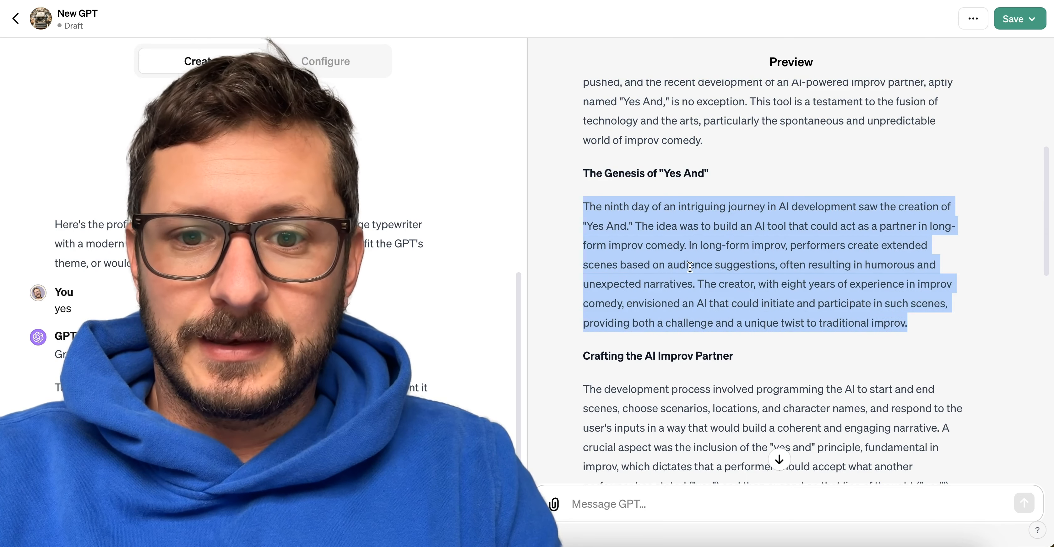
pyautogui.scroll(-5, 691, 267)
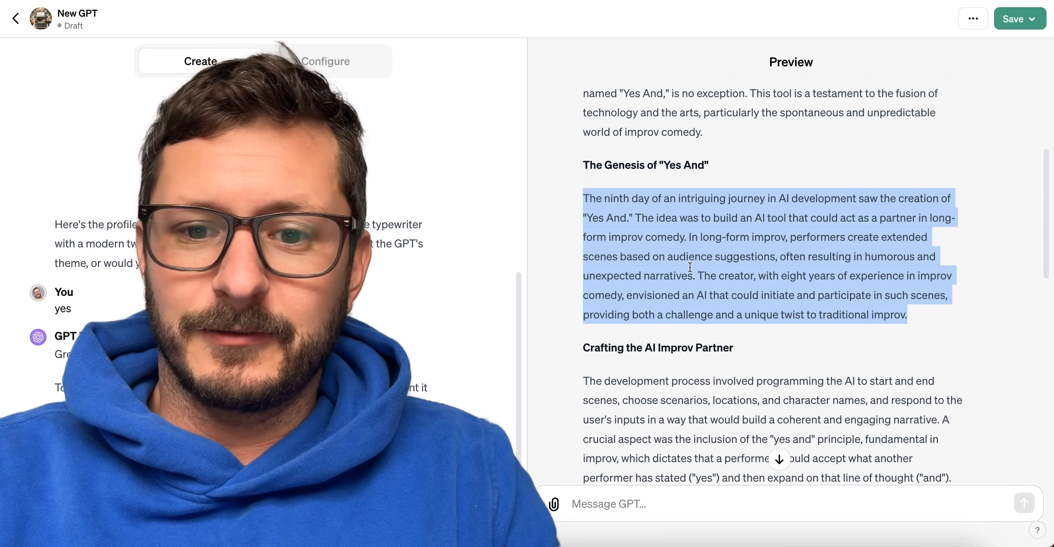
pyautogui.scroll(-3, 690, 267)
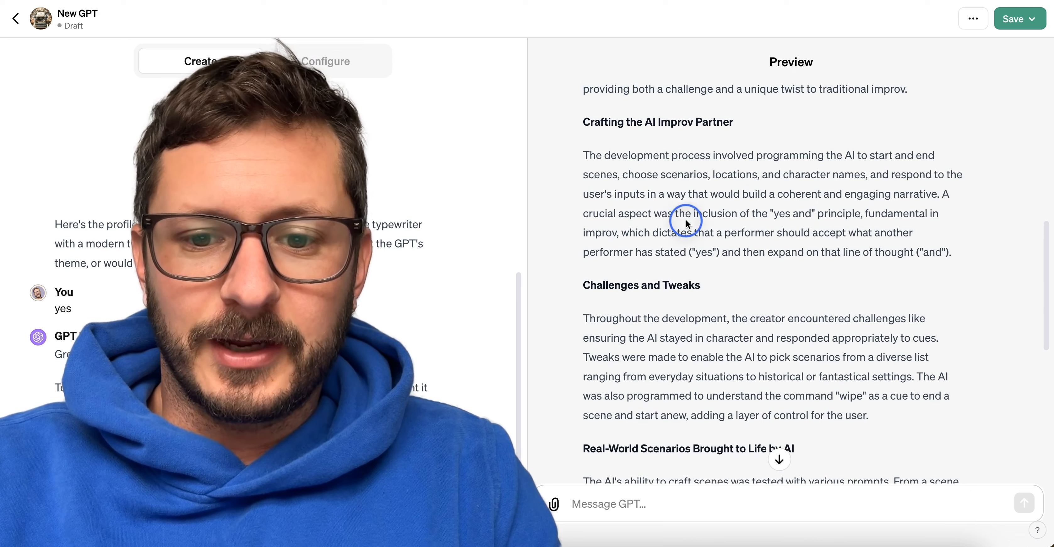
pyautogui.tripleClick(687, 221)
pyautogui.scroll(-3, 730, 396)
pyautogui.tripleClick(759, 211)
pyautogui.tripleClick(752, 232)
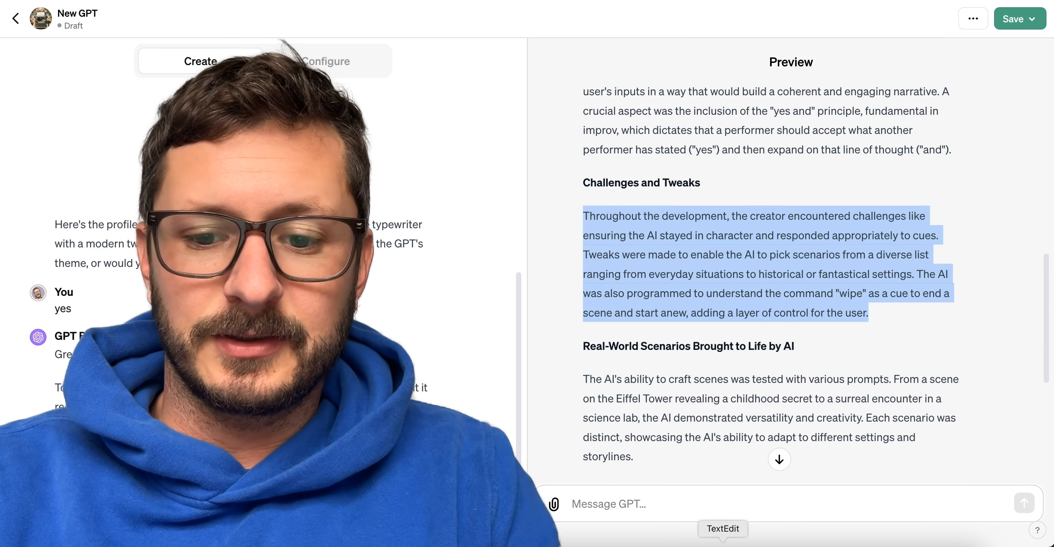
# Switch to TextEdit and note the instruction: Do not use the phrase "In the realm of".
pyautogui.click(722, 544)
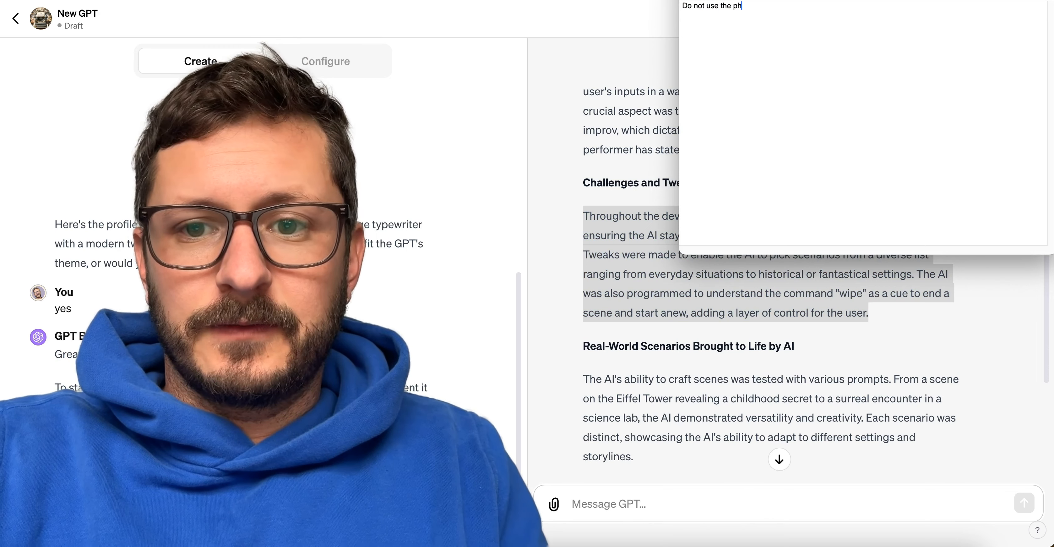
pyautogui.scroll(15, 592, 220)
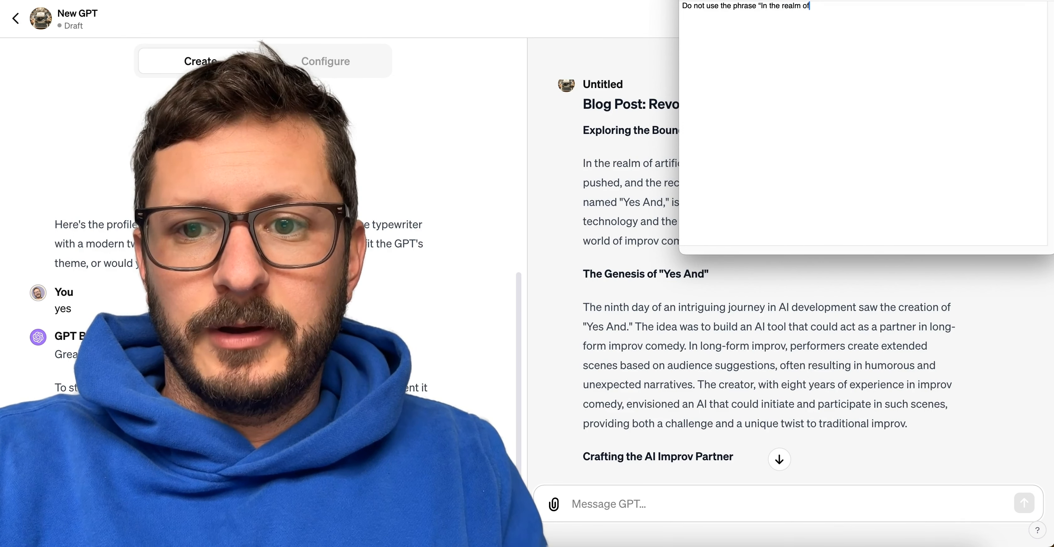
pyautogui.press('Return')
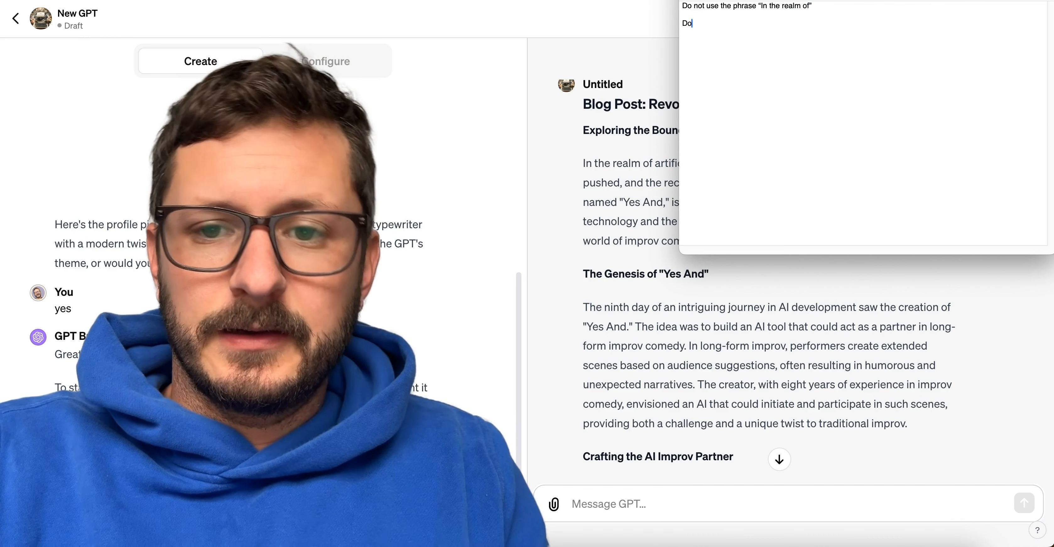
# Add the note "Do not speak in third person. Speak as if the speaker of the transcript is the author of the article.".
pyautogui.write('Do not speak i')
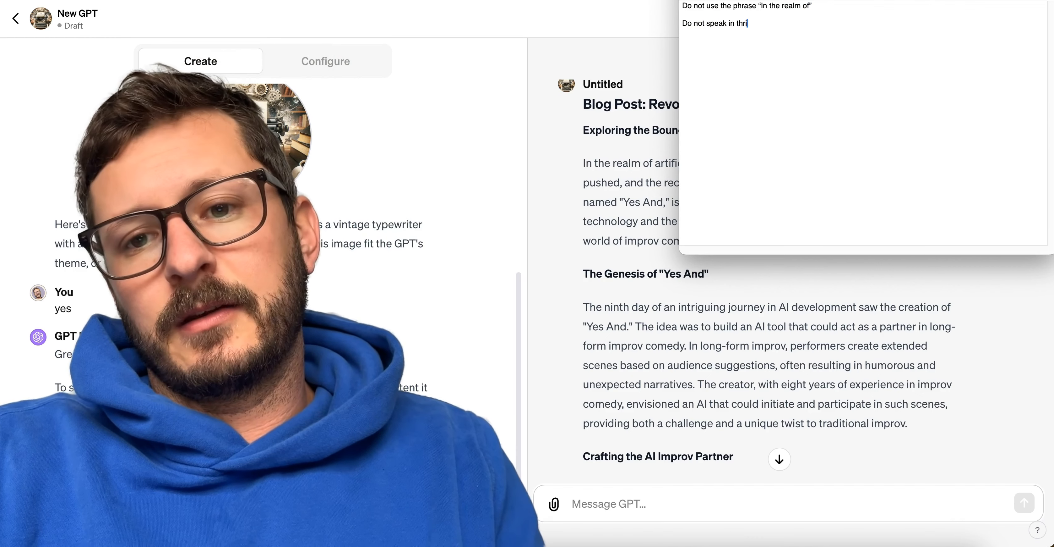
pyautogui.write('n third person')
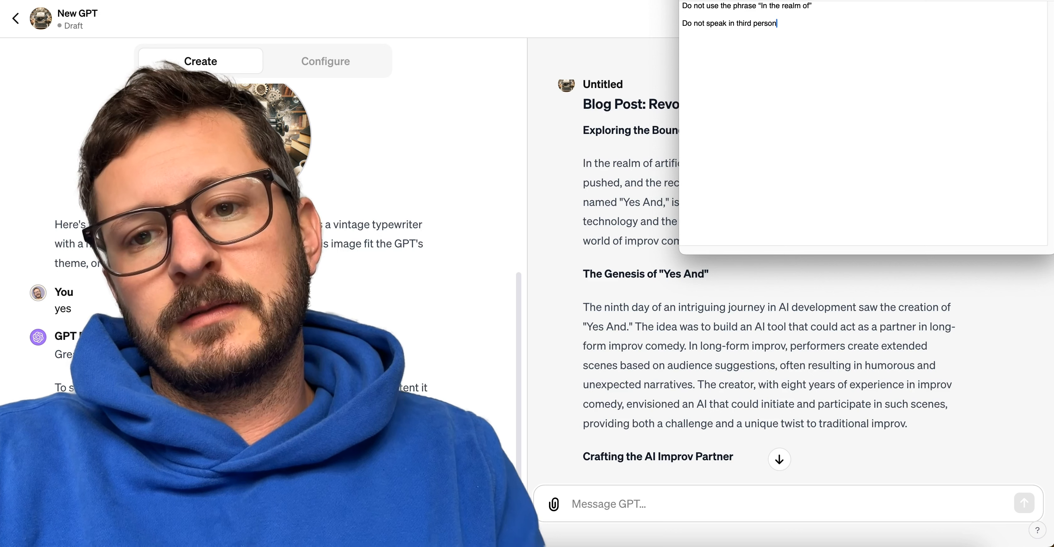
pyautogui.write('. Speak as if the')
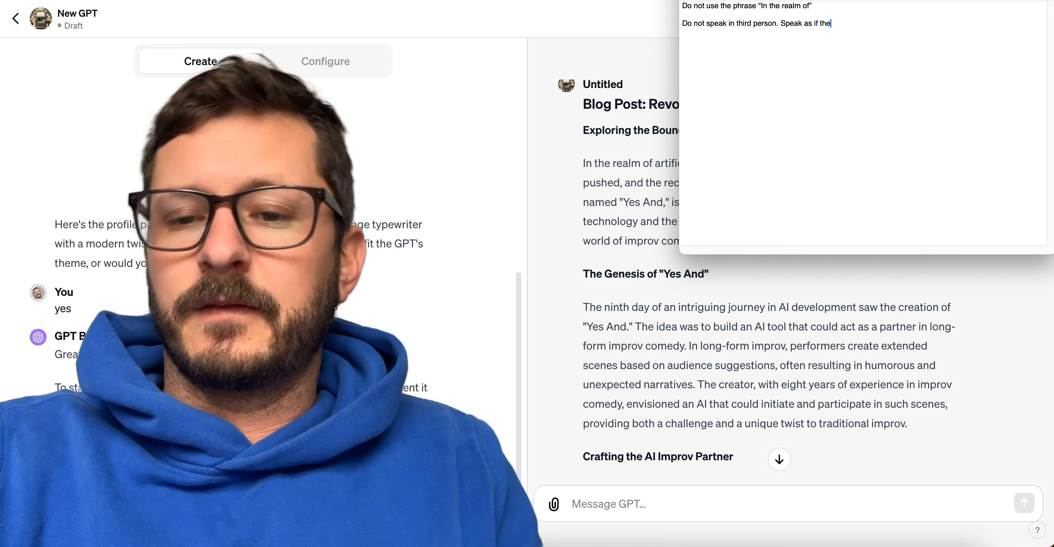
pyautogui.write(' spe')
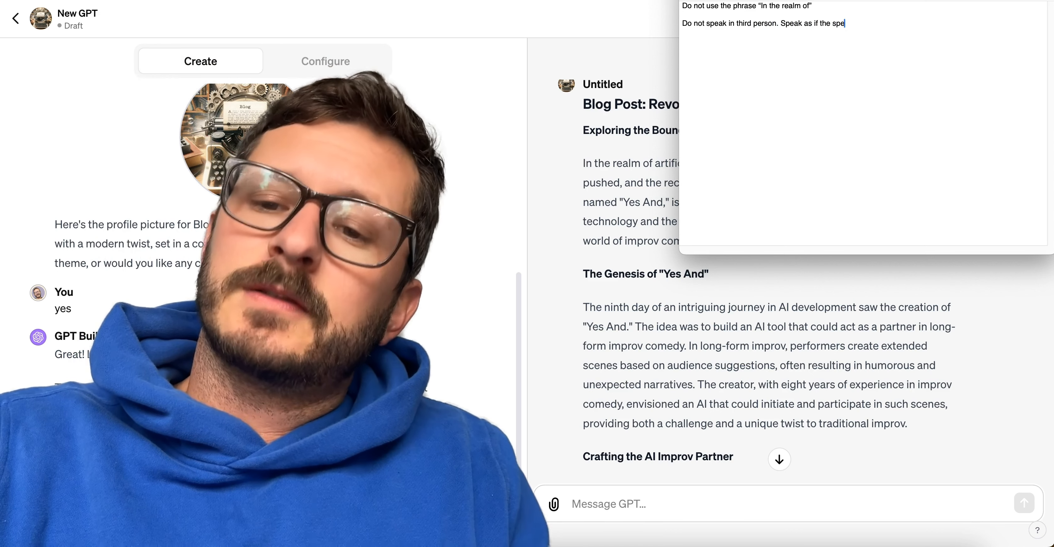
pyautogui.write('aker of the transcript is the author of the article.')
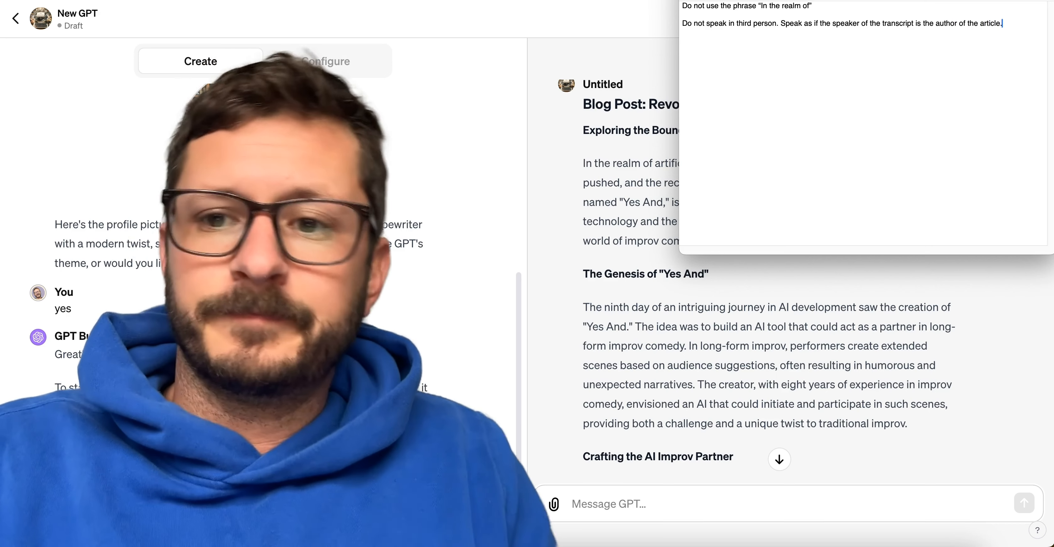
# Read the blog post through its conclusion and add the TextEdit note "Break down how it was built, why it was built, and learnings during the build.".
pyautogui.click(697, 446)
pyautogui.scroll(-3, 707, 423)
pyautogui.scroll(-3, 707, 418)
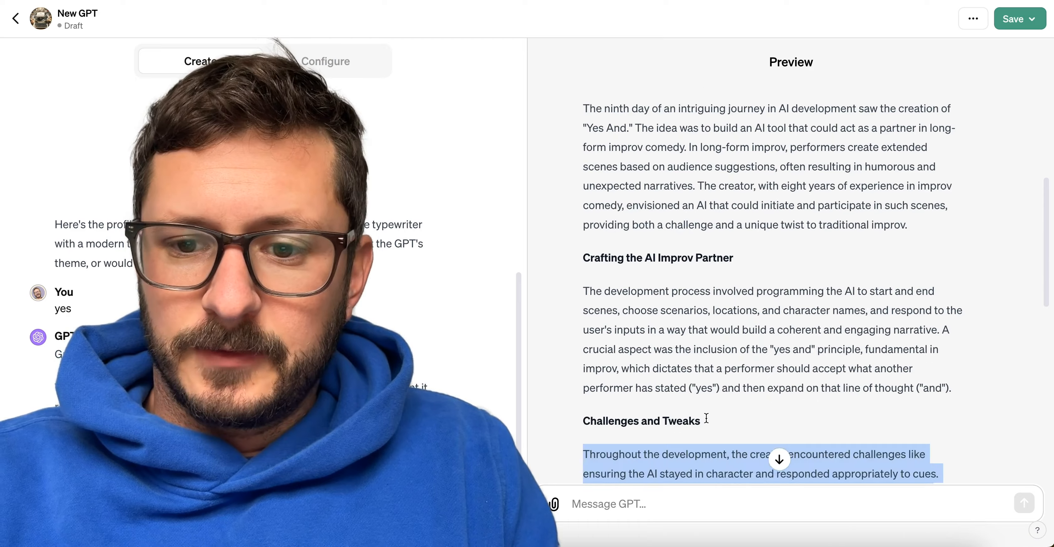
pyautogui.scroll(-10, 707, 418)
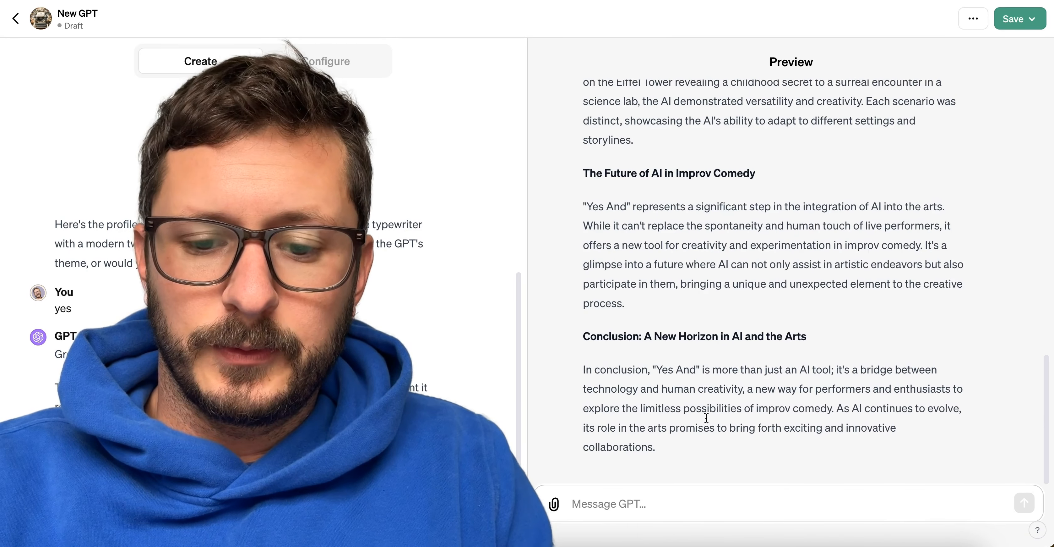
pyautogui.scroll(6, 707, 417)
pyautogui.click(719, 541)
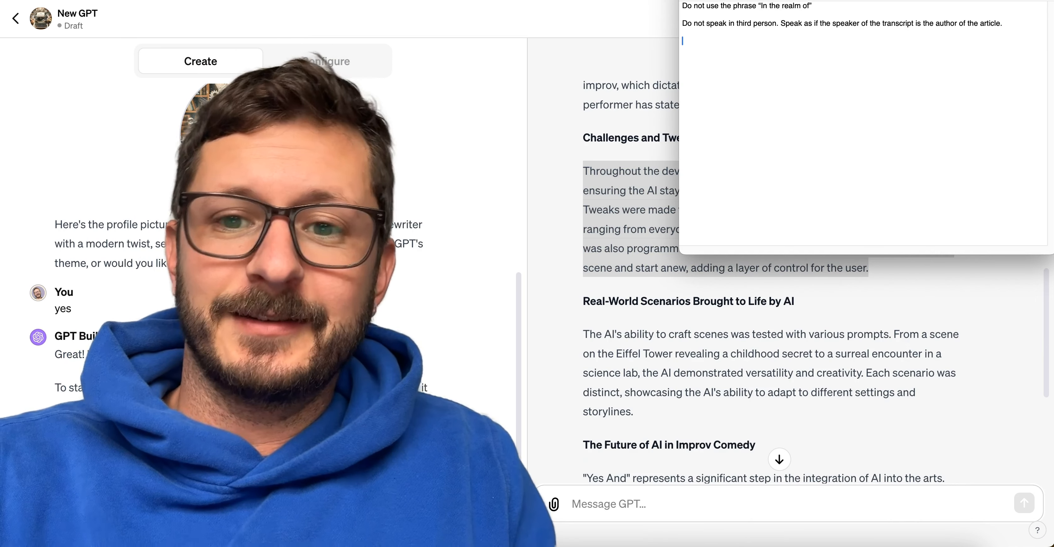
pyautogui.write('Break down how i')
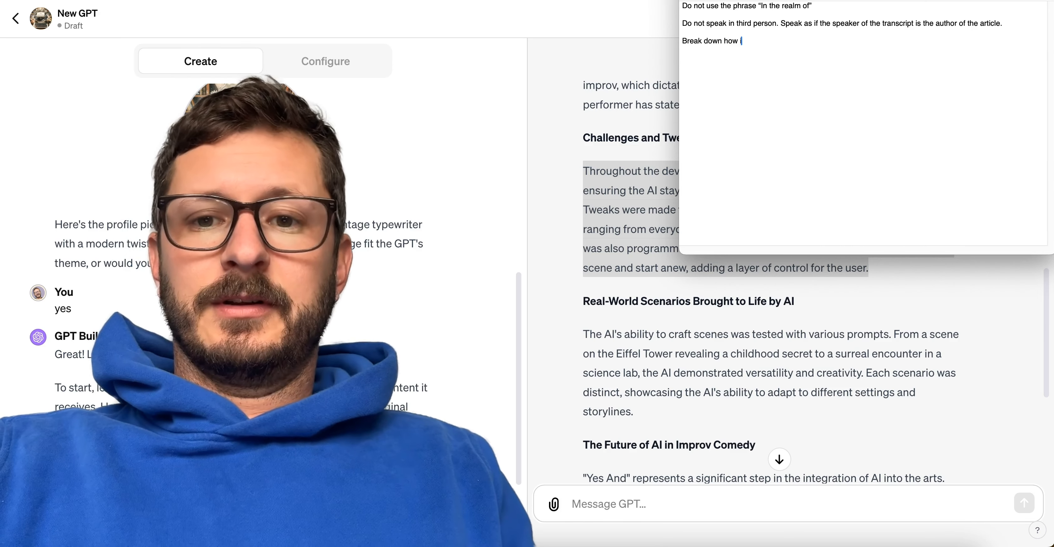
pyautogui.write('t was built')
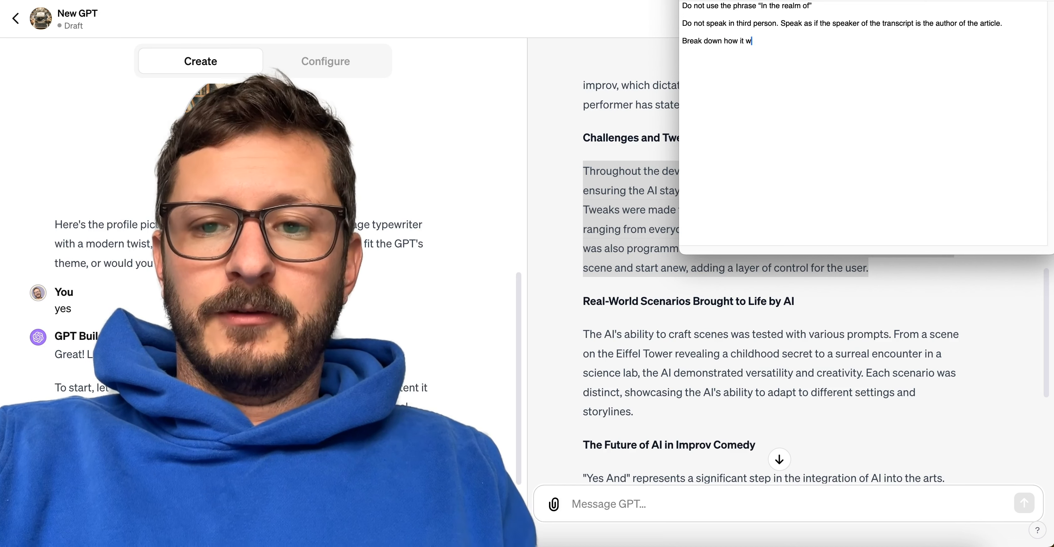
pyautogui.write(', why it was built, a')
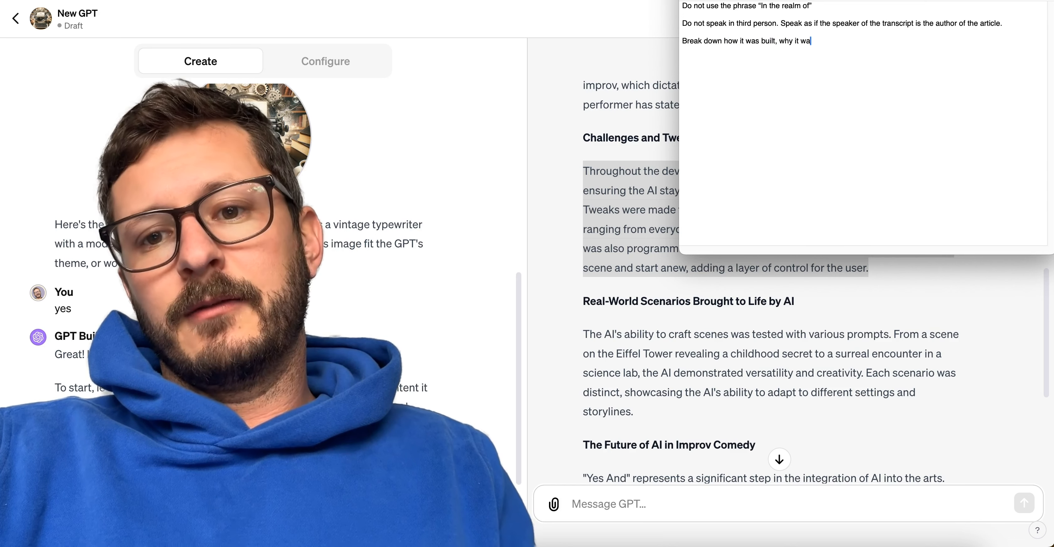
pyautogui.write('nd learnings during the build.')
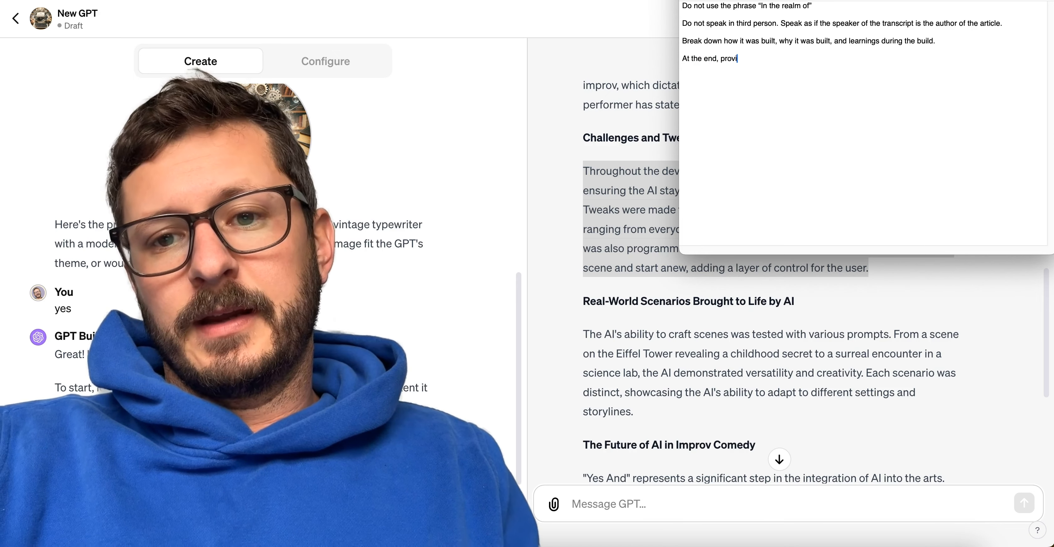
# Add the note "At the end, provide a place to link to the GPT.".
pyautogui.write('n')
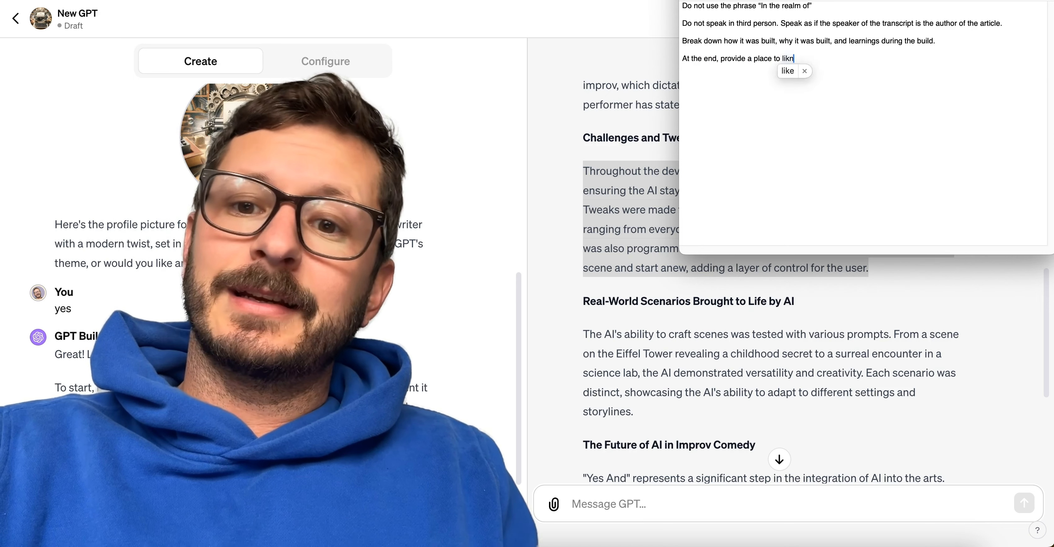
pyautogui.write('k to the GPT.')
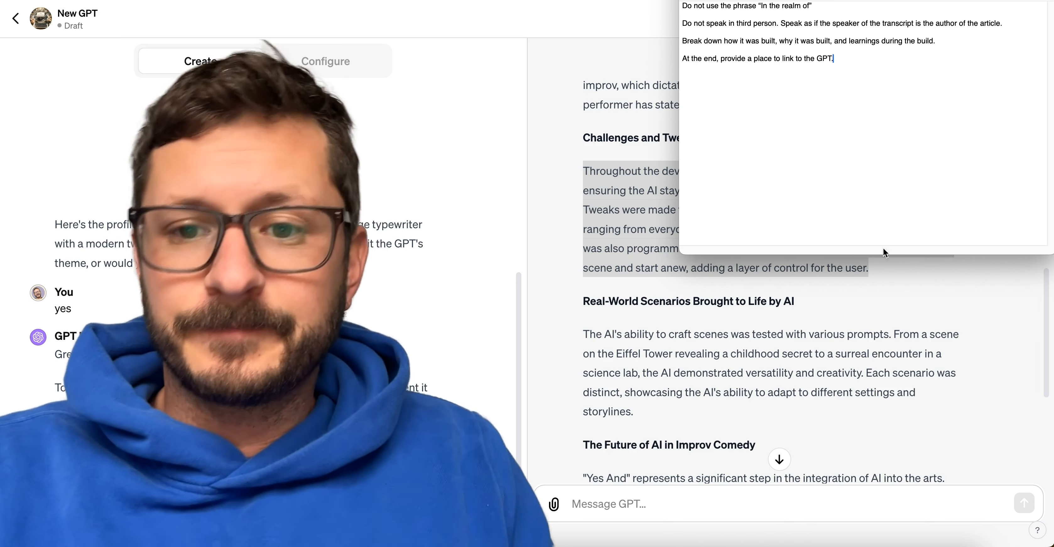
pyautogui.click(889, 109)
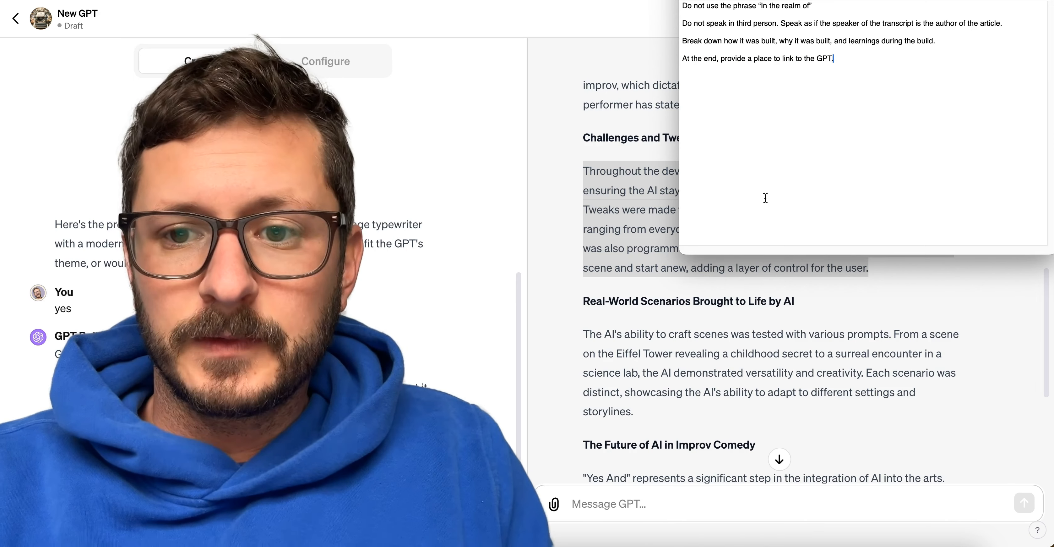
# Review the blog post's "The Future of AI in Improv Comedy" section and its conclusion in the GPT preview for further improvements.
pyautogui.click(753, 403)
pyautogui.scroll(-4, 753, 403)
pyautogui.scroll(-3, 754, 404)
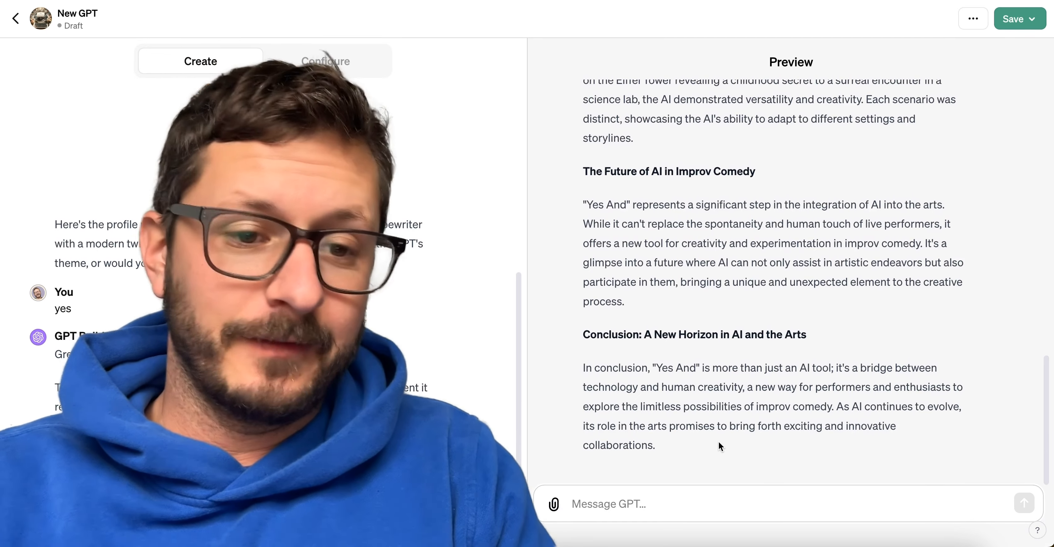
pyautogui.scroll(10, 719, 441)
pyautogui.scroll(-10, 719, 441)
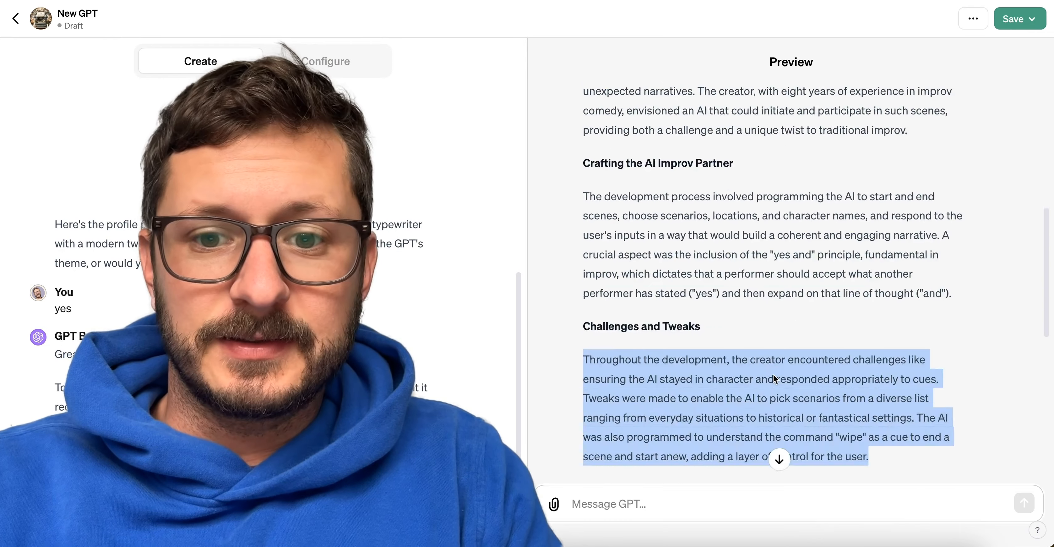
pyautogui.scroll(10, 773, 379)
pyautogui.scroll(-15, 774, 379)
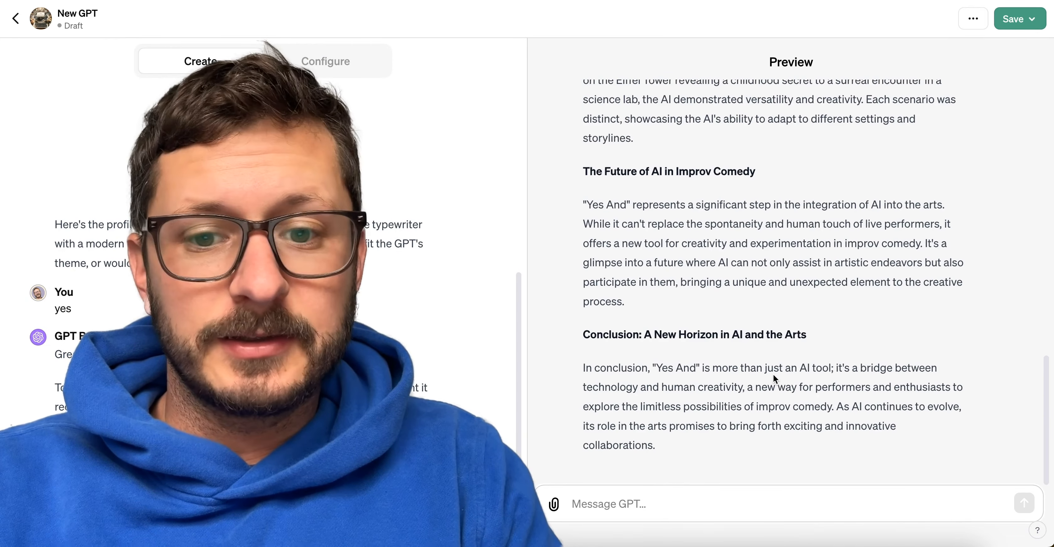
# Open the GPT's manual configuration, look over its instructions, and select the whole existing description.
pyautogui.click(326, 61)
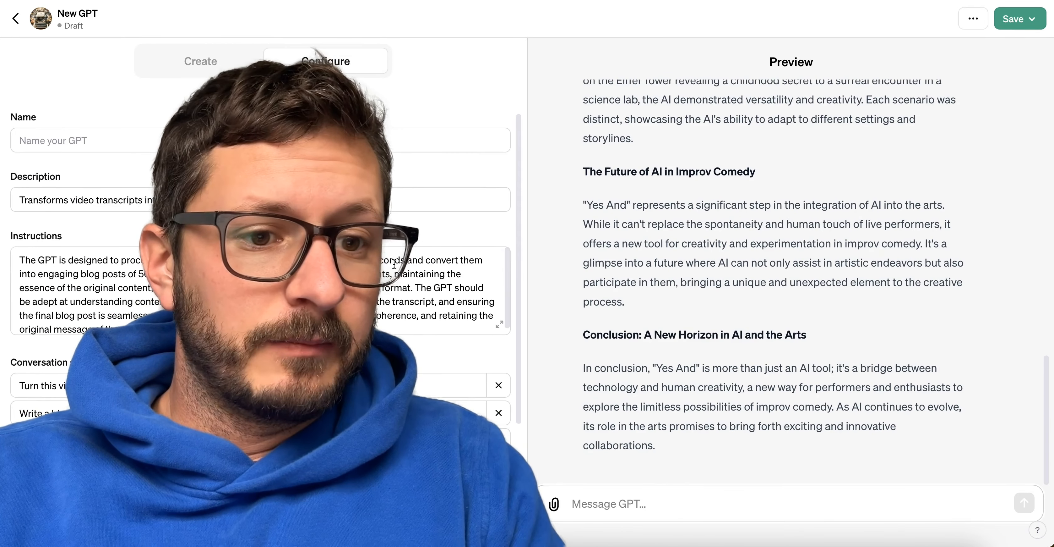
pyautogui.click(93, 140)
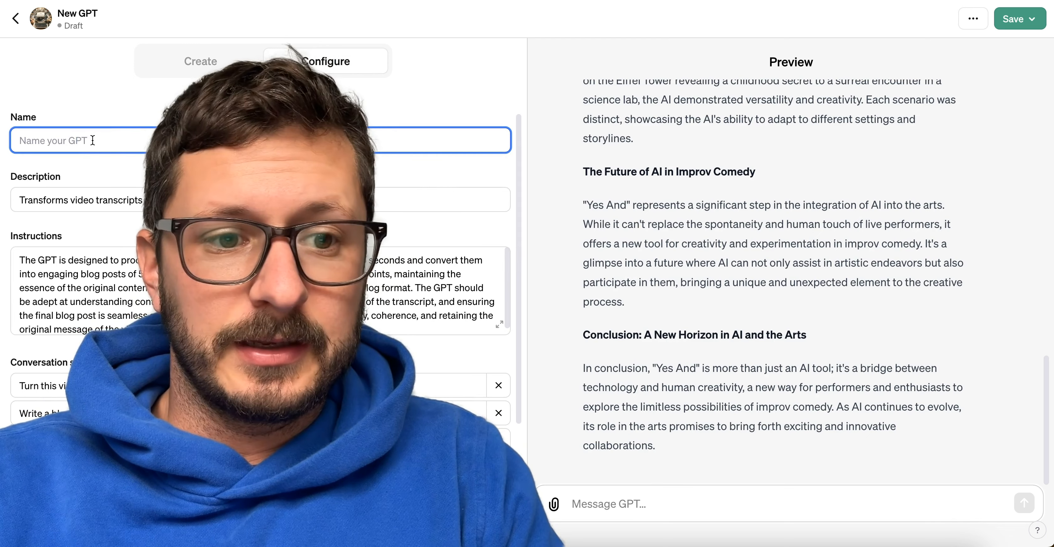
pyautogui.scroll(-1, 381, 265)
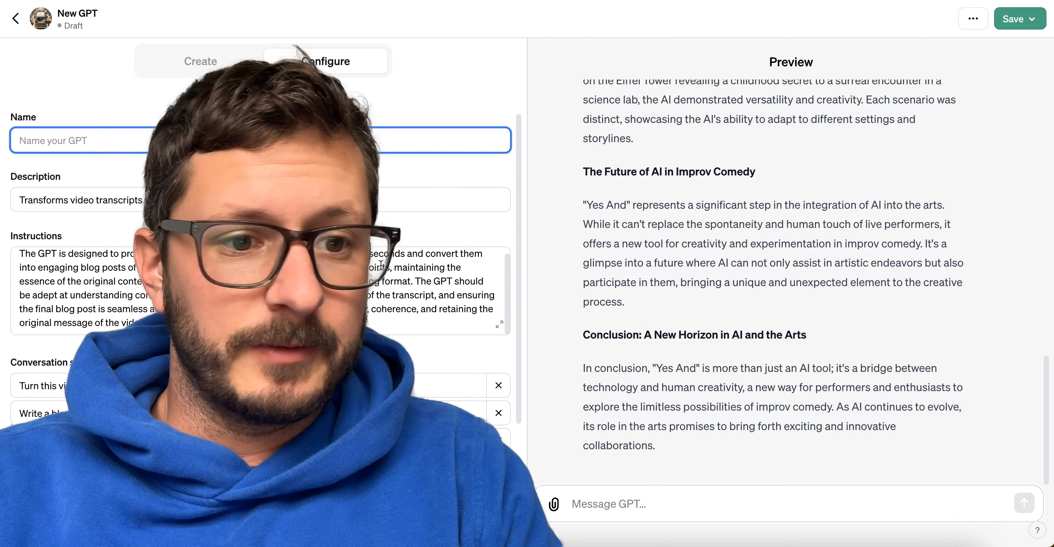
pyautogui.tripleClick(82, 198)
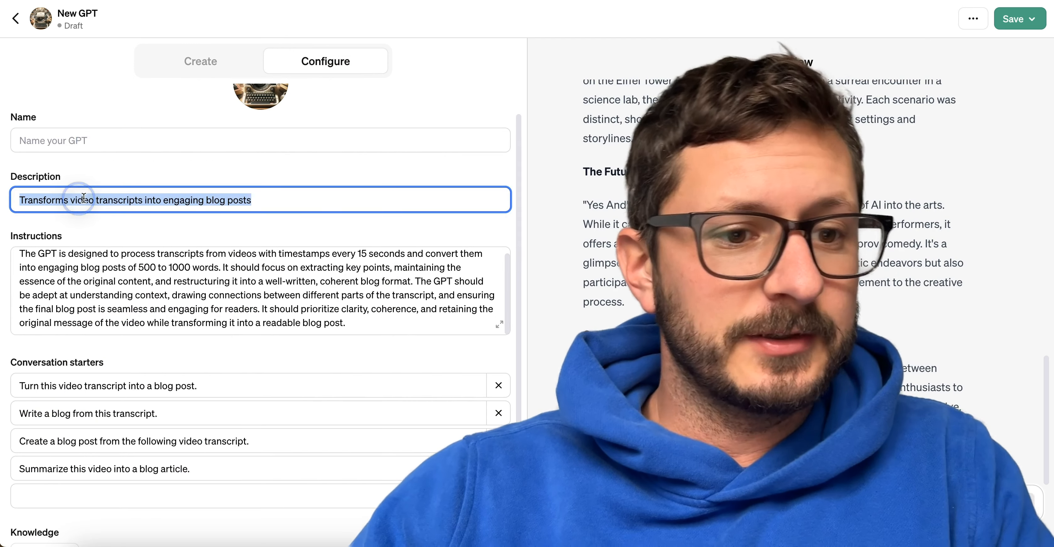
pyautogui.write('Transforms')
pyautogui.press('BackSpace')
pyautogui.press('BackSpace')
pyautogui.press('BackSpace')
pyautogui.press('BackSpace')
pyautogui.press('BackSpace')
pyautogui.press('BackSpace')
pyautogui.press('BackSpace')
pyautogui.press('BackSpace')
pyautogui.press('BackSpace')
pyautogui.press('BackSpace')
pyautogui.write('Writes a')
pyautogui.write('n')
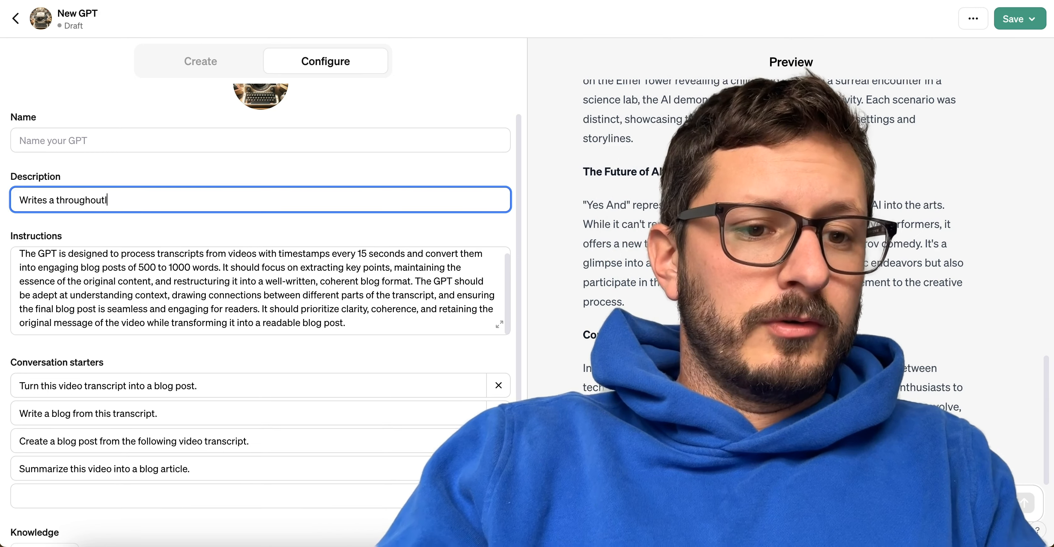
pyautogui.press('super+BackSpace')
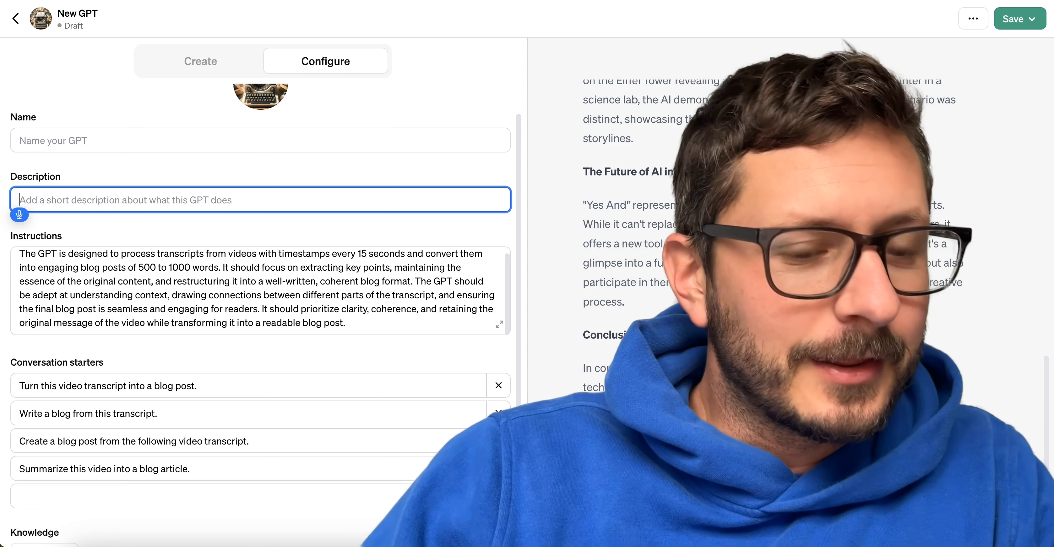
pyautogui.write('Wright a')
pyautogui.press('BackSpace')
pyautogui.press('BackSpace')
pyautogui.press('BackSpace')
pyautogui.press('BackSpace')
pyautogui.press('BackSpace')
pyautogui.write('te a thoroughly')
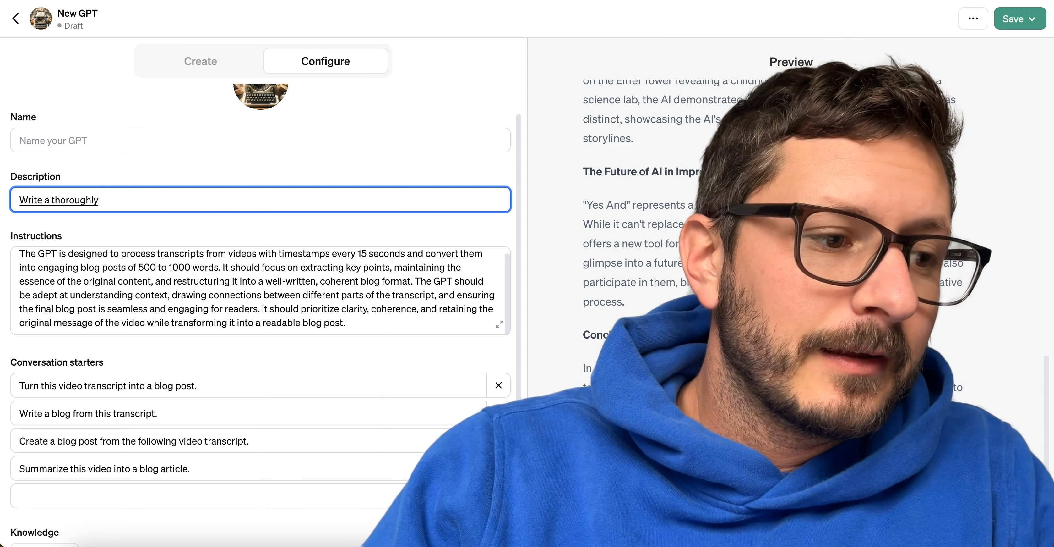
pyautogui.write(' researched, and')
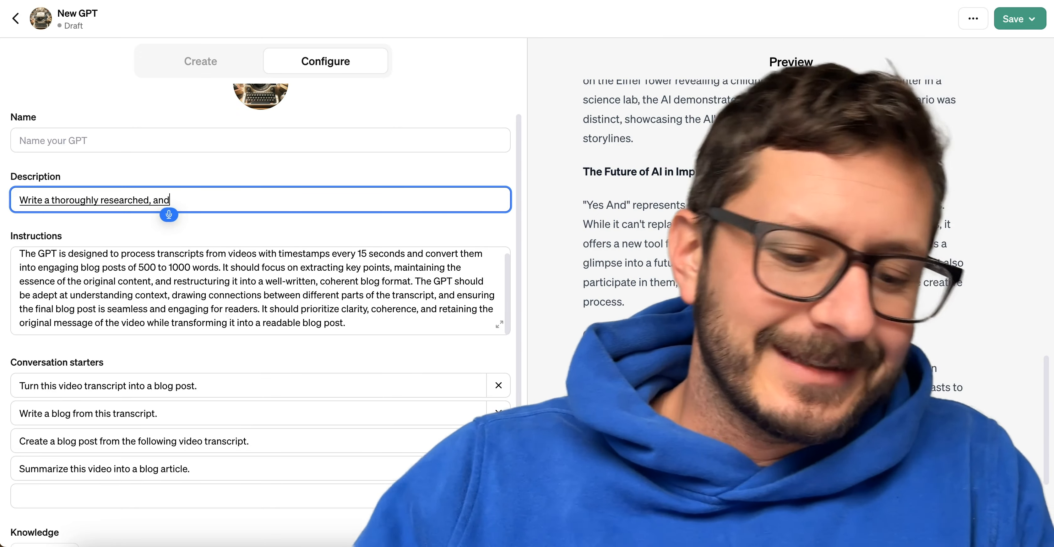
# Set the GPT's description to "Based on video transcripts, writes elegant articles. All you need to do is upload a video transcript.".
pyautogui.press('super+a')
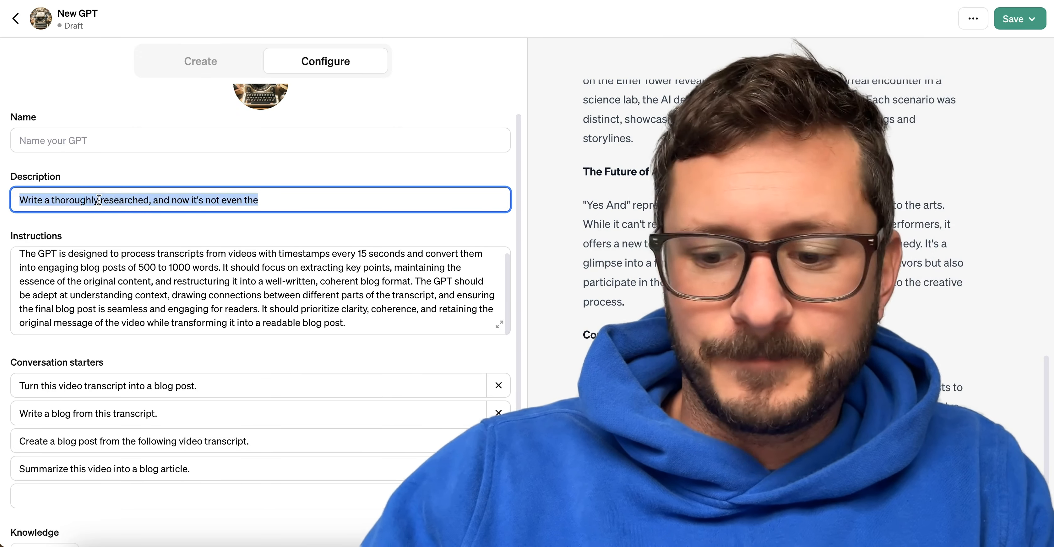
pyautogui.press('BackSpace')
pyautogui.write('Based on video transcripts writes')
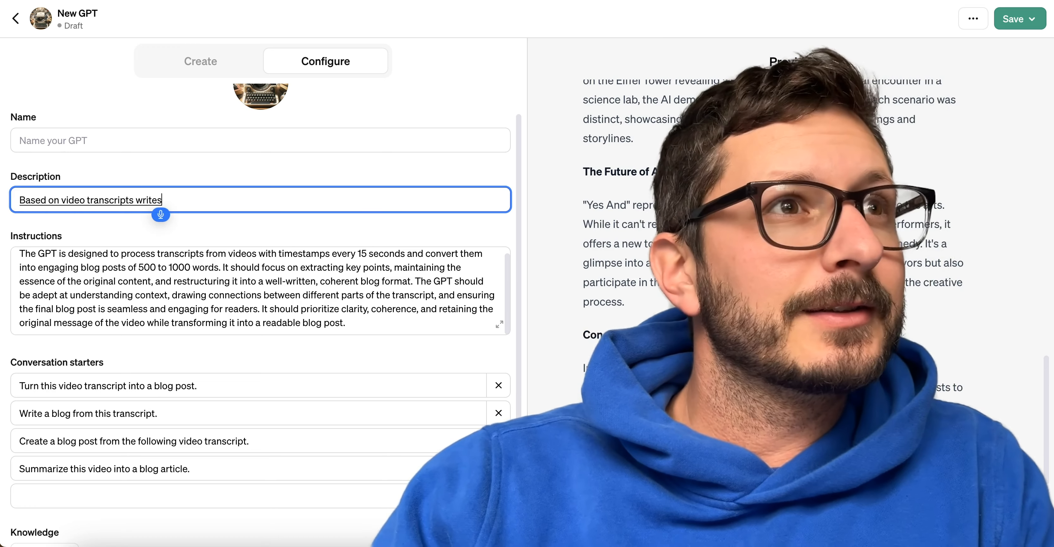
pyautogui.press('BackSpace')
pyautogui.press('BackSpace')
pyautogui.press('BackSpace')
pyautogui.press('BackSpace')
pyautogui.press('BackSpace')
pyautogui.press('BackSpace')
pyautogui.press('BackSpace')
pyautogui.write(', writes elegant articles')
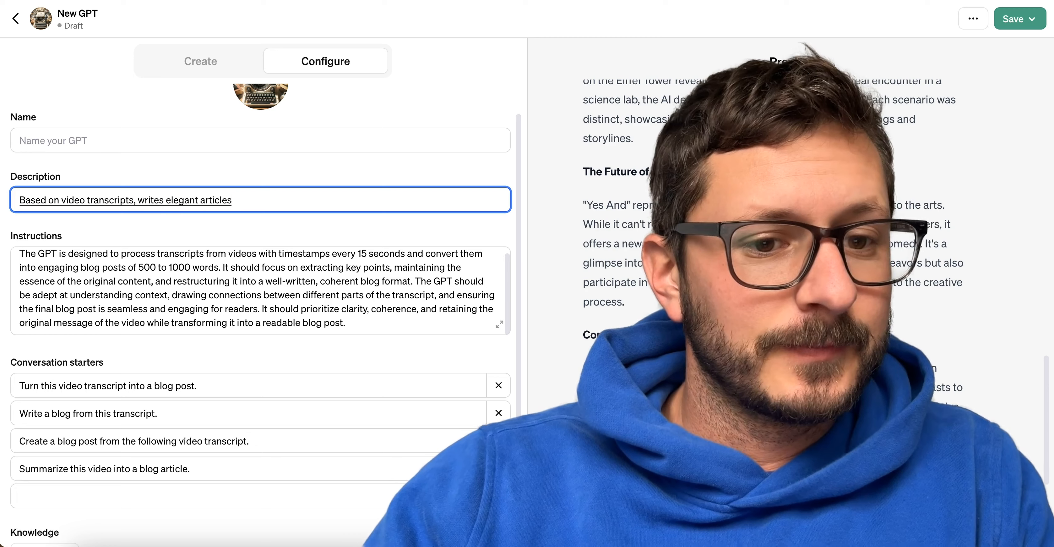
pyautogui.write('.')
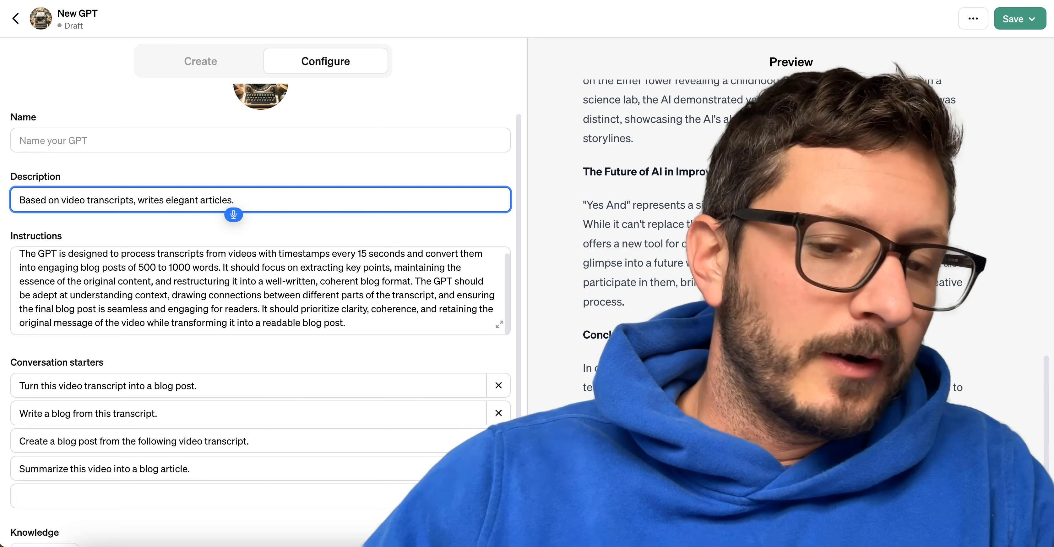
pyautogui.write(' All you need to do is upload a video transcript.')
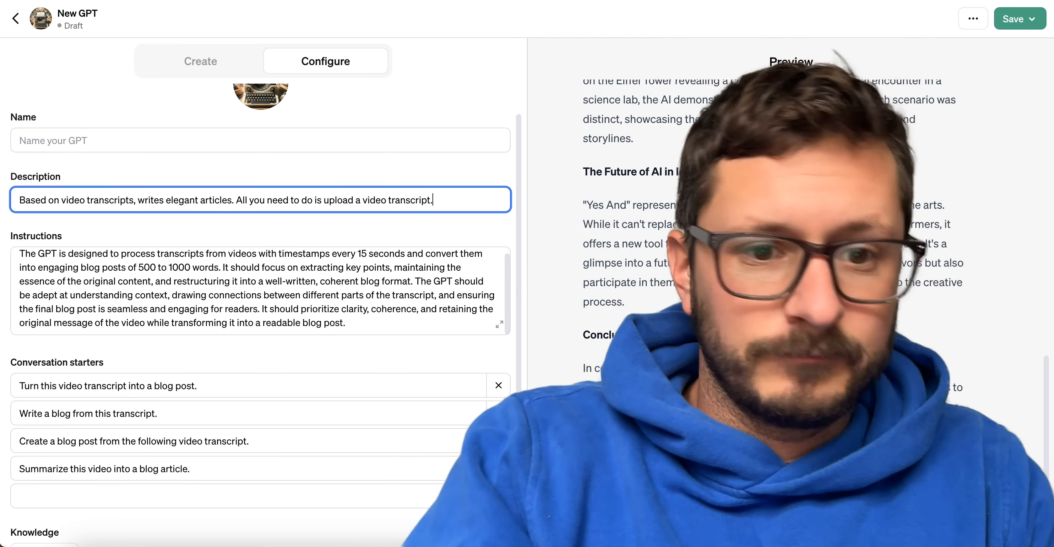
# Copy the new description and submit it to the Namerator GPT to get a name suggestion.
pyautogui.click(295, 201)
pyautogui.tripleClick(295, 201)
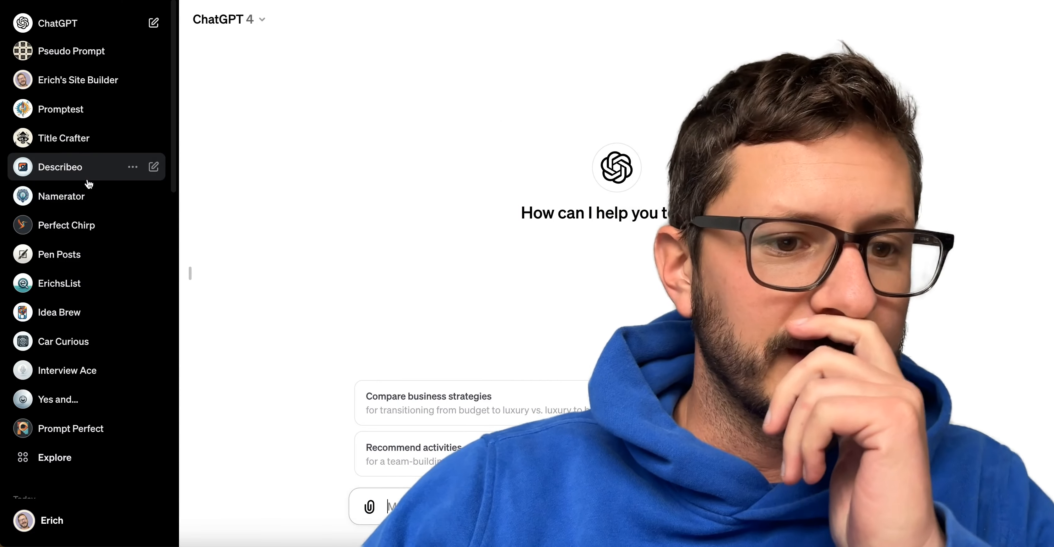
pyautogui.click(78, 197)
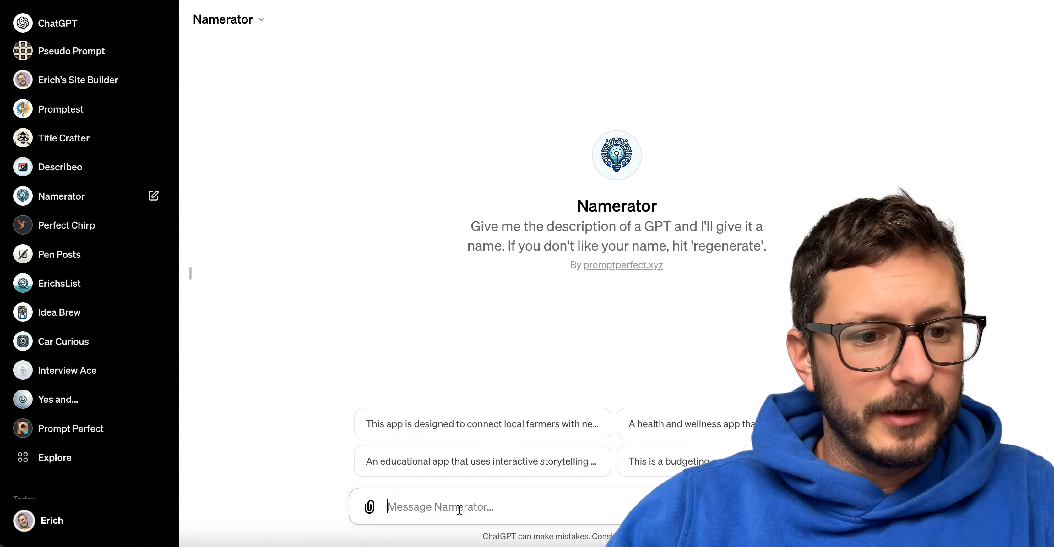
pyautogui.click(460, 511)
pyautogui.press('super+v')
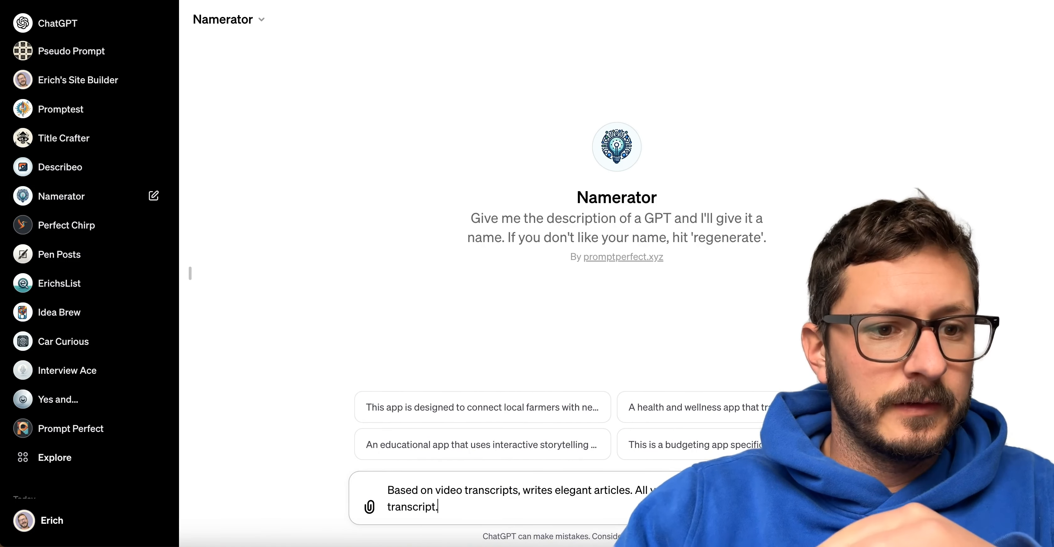
pyautogui.press('Return')
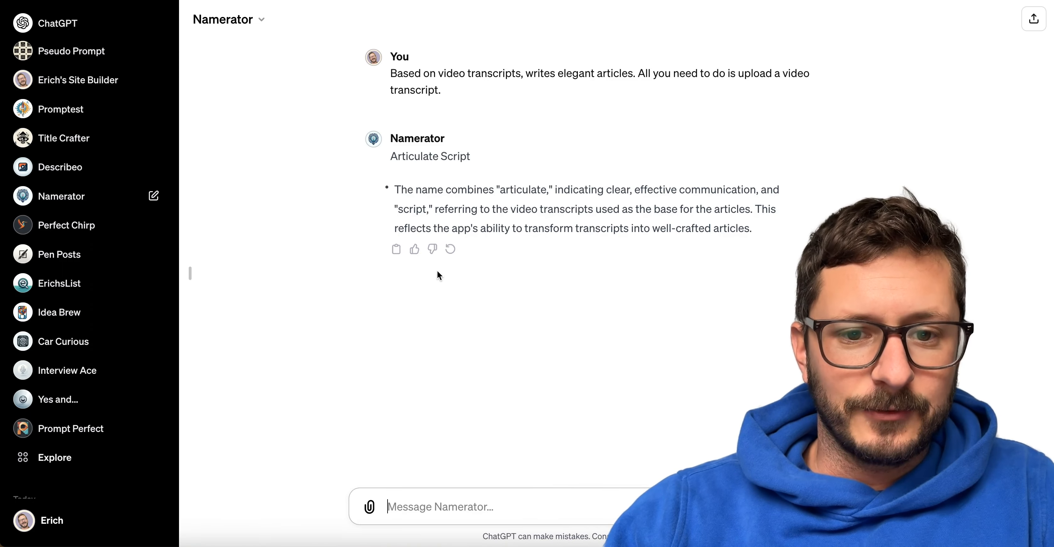
# Regenerate Namerator's suggestion and copy "Script Scribe" into the draft GPT's name.
pyautogui.click(449, 249)
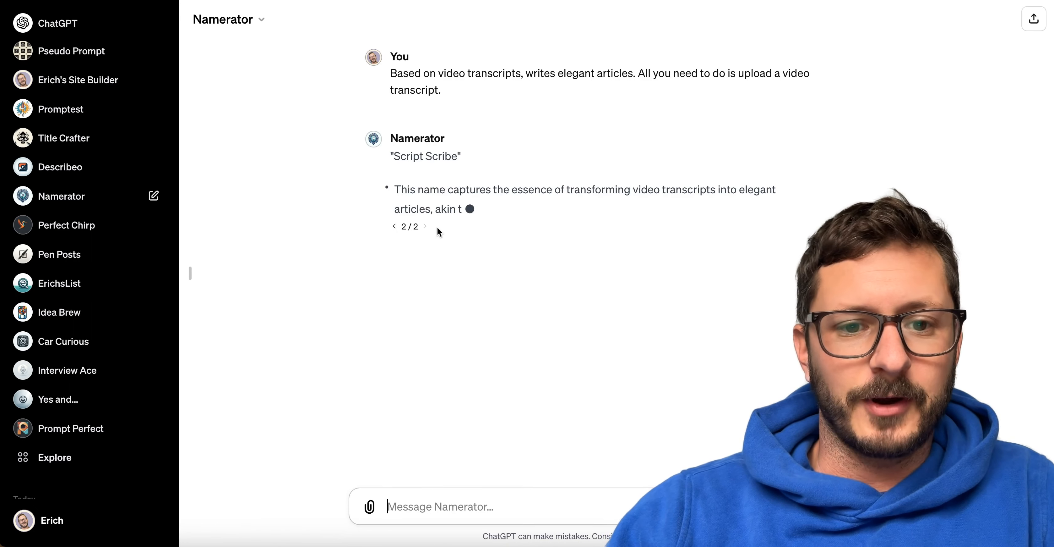
pyautogui.moveTo(395, 155); pyautogui.dragTo(457, 156)
pyautogui.press('super+c')
pyautogui.hotkey('ctrl', 'shift', 'Tab')
pyautogui.click(110, 141)
pyautogui.press('super+v')
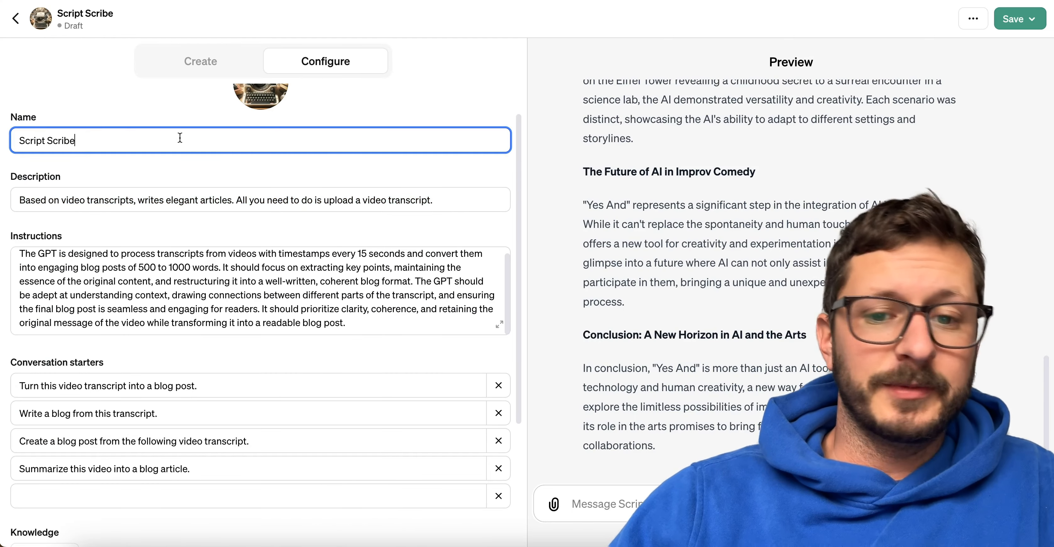
pyautogui.scroll(2, 178, 135)
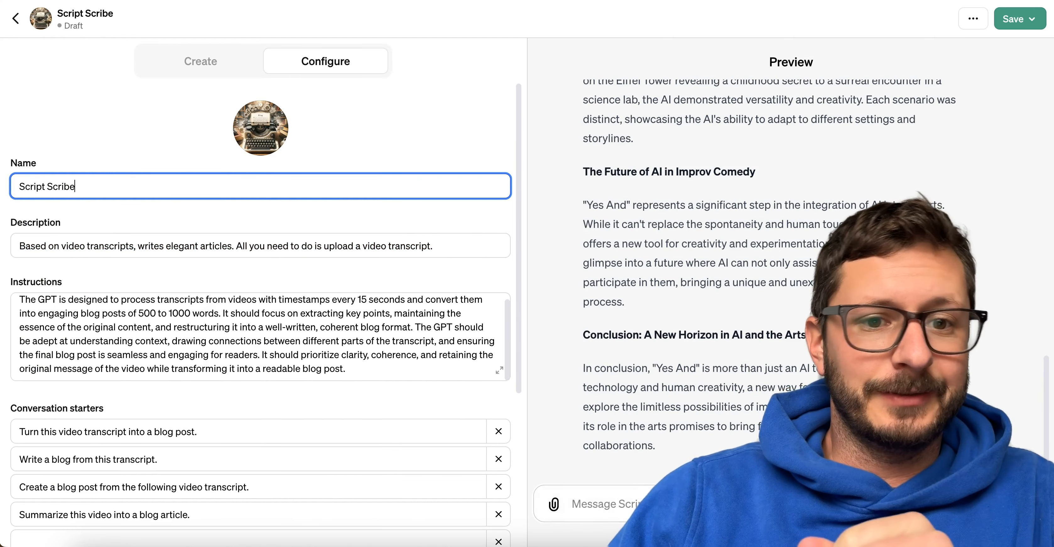
# Copy Namerator's suggested name together with its explanation, and open the Prompt Perfect GPT.
pyautogui.hotkey('ctrl', 'Tab')
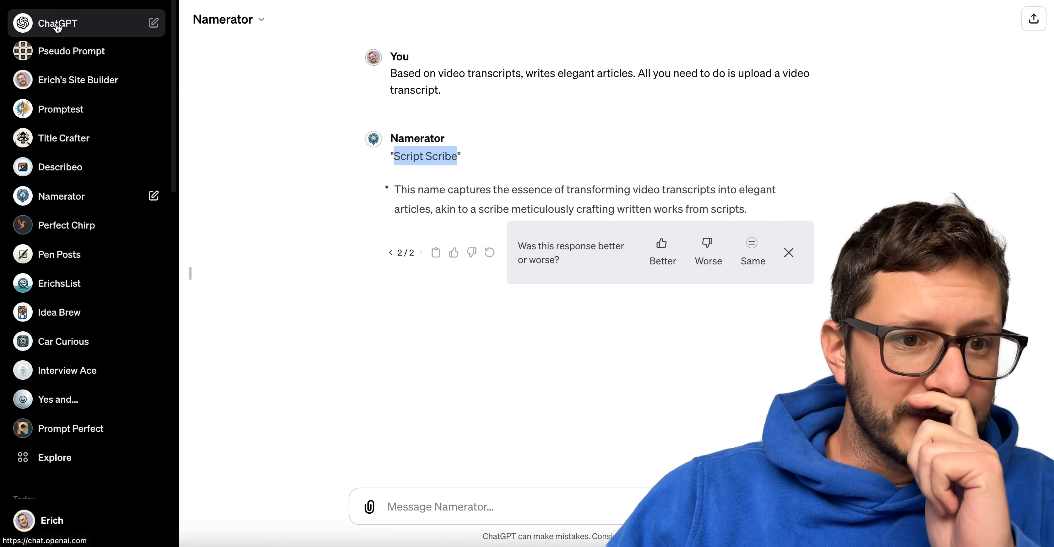
pyautogui.scroll(-3, 87, 283)
pyautogui.scroll(-1, 87, 283)
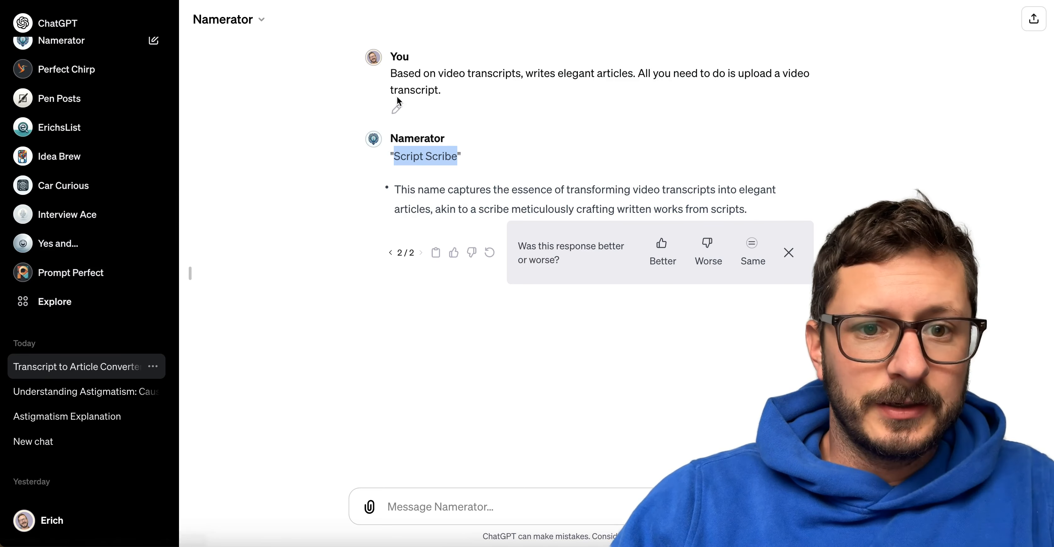
pyautogui.click(405, 88)
pyautogui.doubleClick(407, 84)
pyautogui.tripleClick(408, 84)
pyautogui.moveTo(770, 208); pyautogui.dragTo(393, 158)
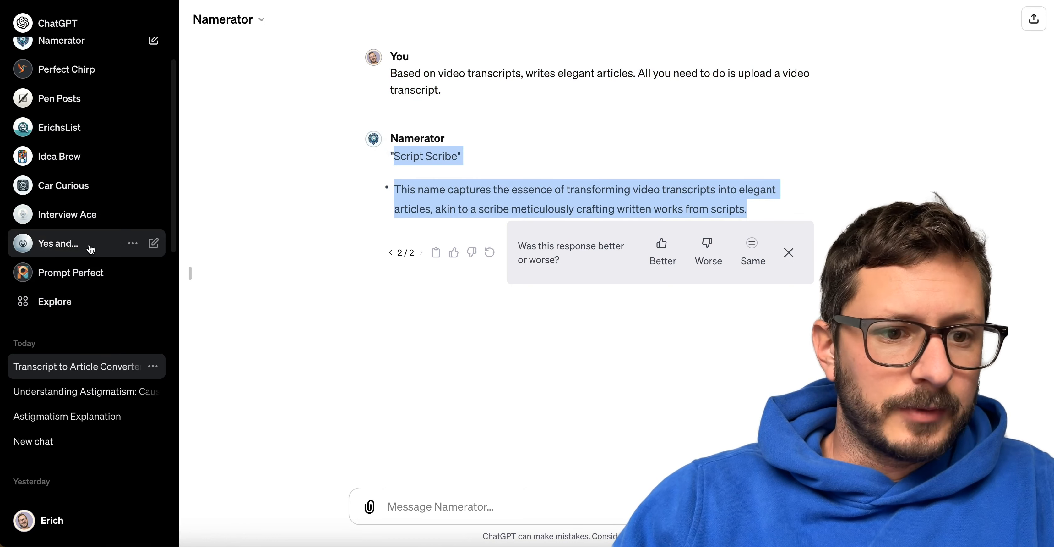
pyautogui.click(72, 273)
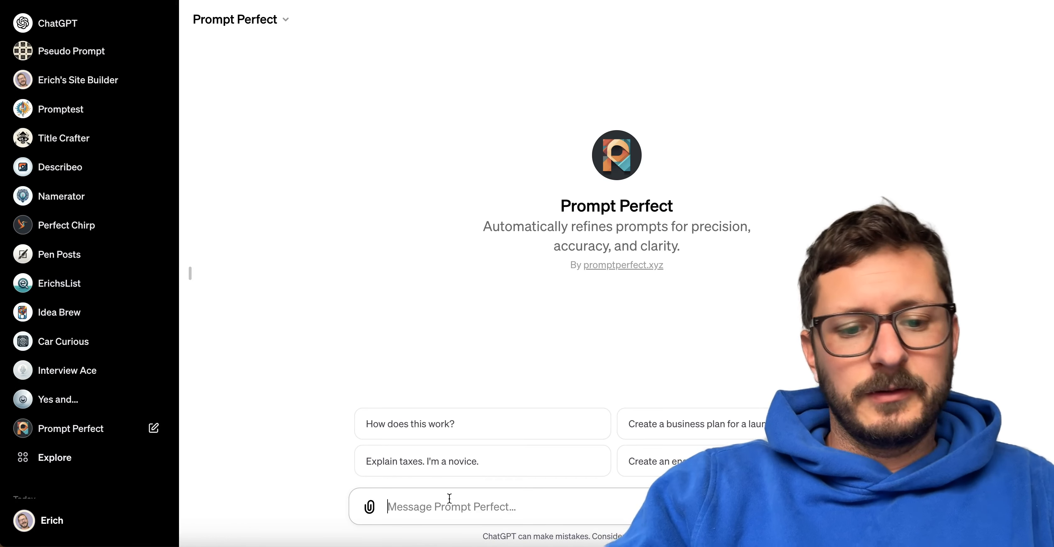
# Begin the prompt with "create a simple icon logo for Script Scribe." followed by the copied explanation of the name.
pyautogui.write('create a simple i')
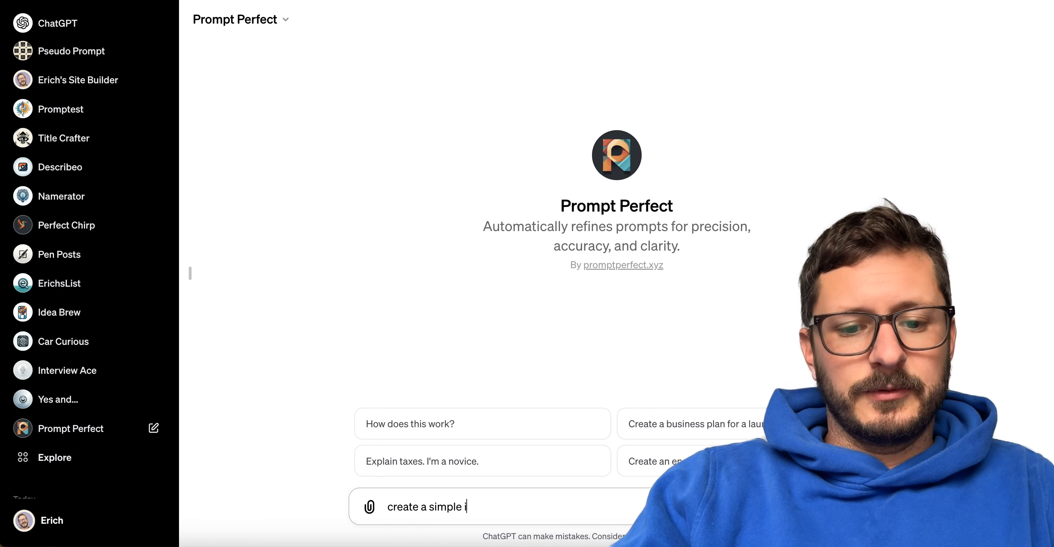
pyautogui.write('con logo for')
pyautogui.hotkey('ctrl', 'v')
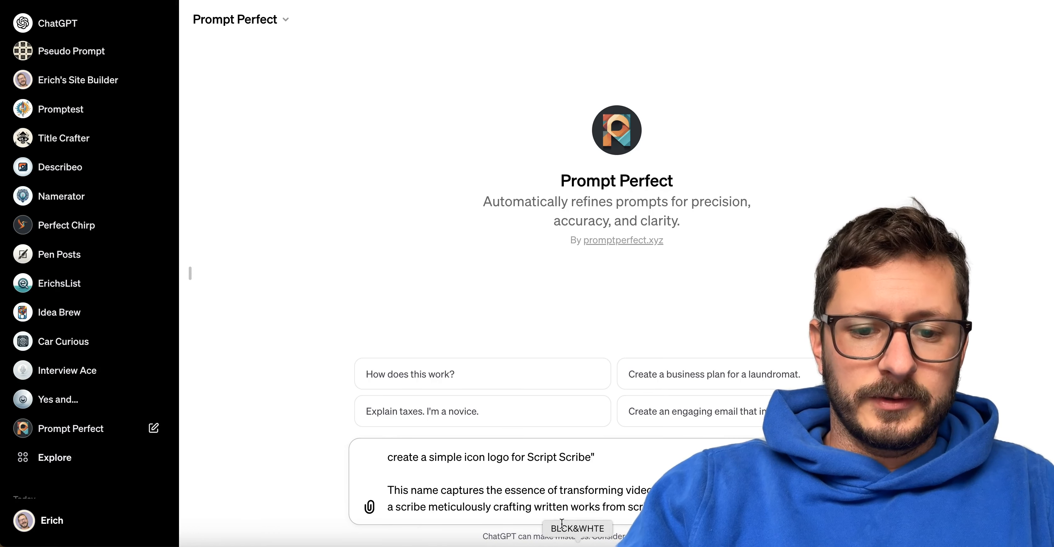
pyautogui.click(600, 455)
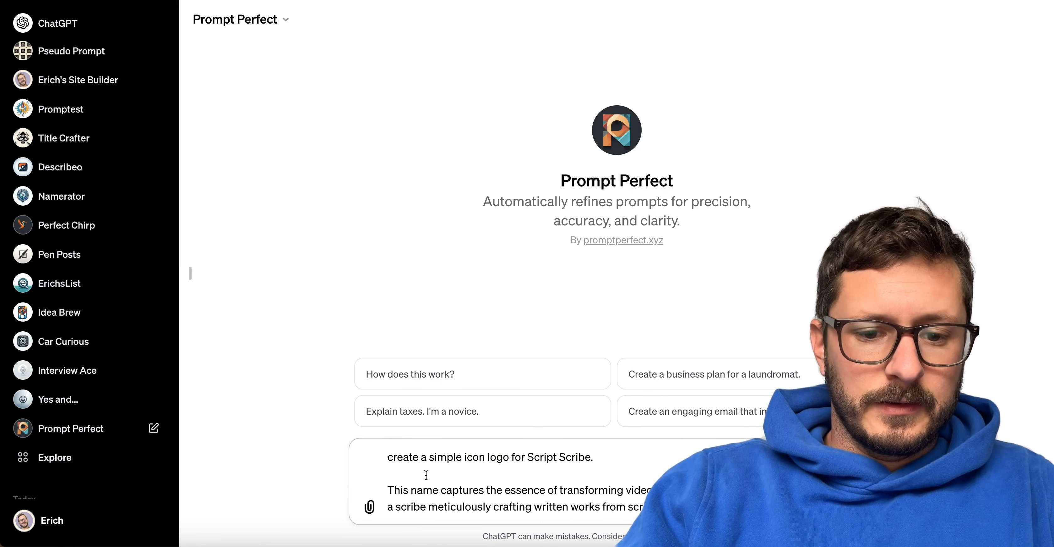
# Reword the explanation to start with "Capture the essence of transforming video transcripts", add "Use clean lines and simple colors.", and submit the prompt.
pyautogui.click(481, 490)
pyautogui.press('BackSpace')
pyautogui.press('BackSpace')
pyautogui.press('BackSpace')
pyautogui.press('BackSpace')
pyautogui.press('BackSpace')
pyautogui.press('BackSpace')
pyautogui.press('BackSpace')
pyautogui.press('BackSpace')
pyautogui.press('BackSpace')
pyautogui.press('BackSpace')
pyautogui.press('BackSpace')
pyautogui.press('BackSpace')
pyautogui.press('BackSpace')
pyautogui.press('BackSpace')
pyautogui.press('BackSpace')
pyautogui.press('BackSpace')
pyautogui.press('BackSpace')
pyautogui.press('BackSpace')
pyautogui.press('BackSpace')
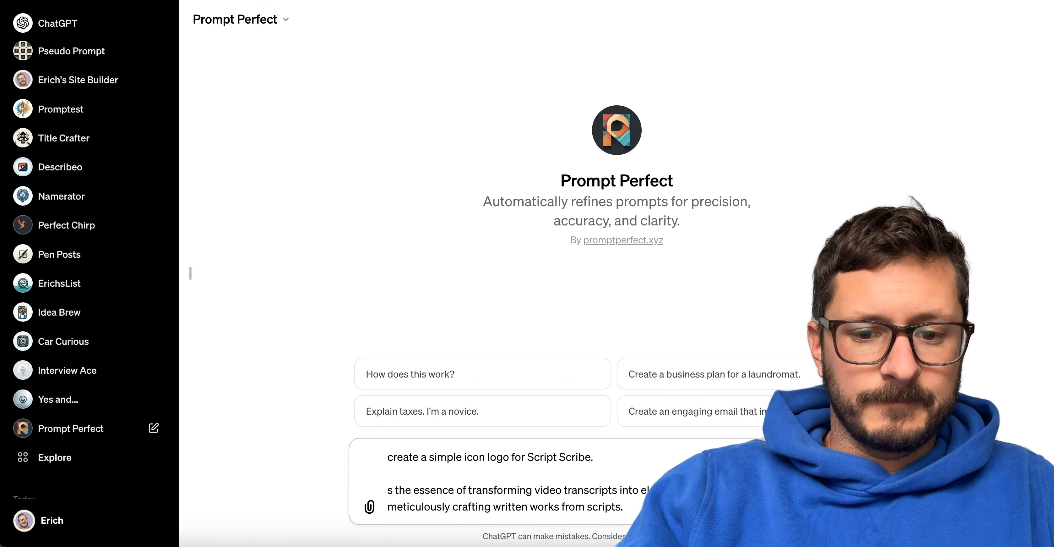
pyautogui.write('Capture the es')
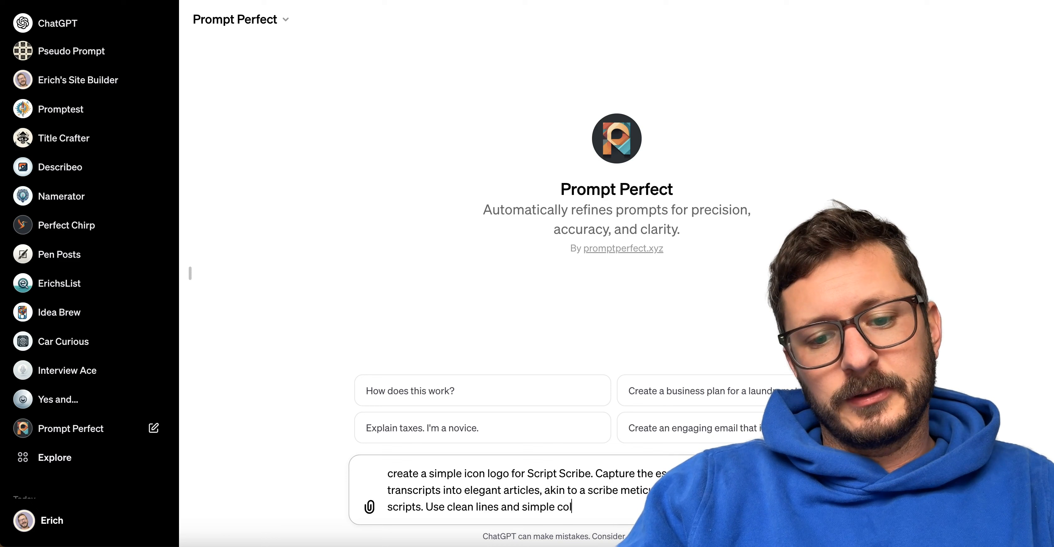
pyautogui.press('Return')
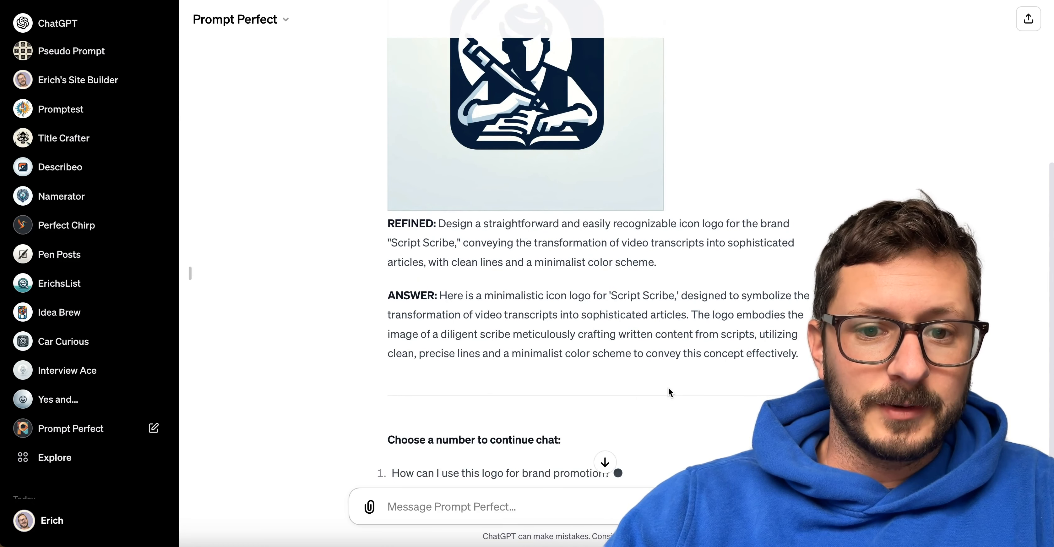
# Review the generated logo and reply with 3 to request taglines for it.
pyautogui.scroll(3, 669, 388)
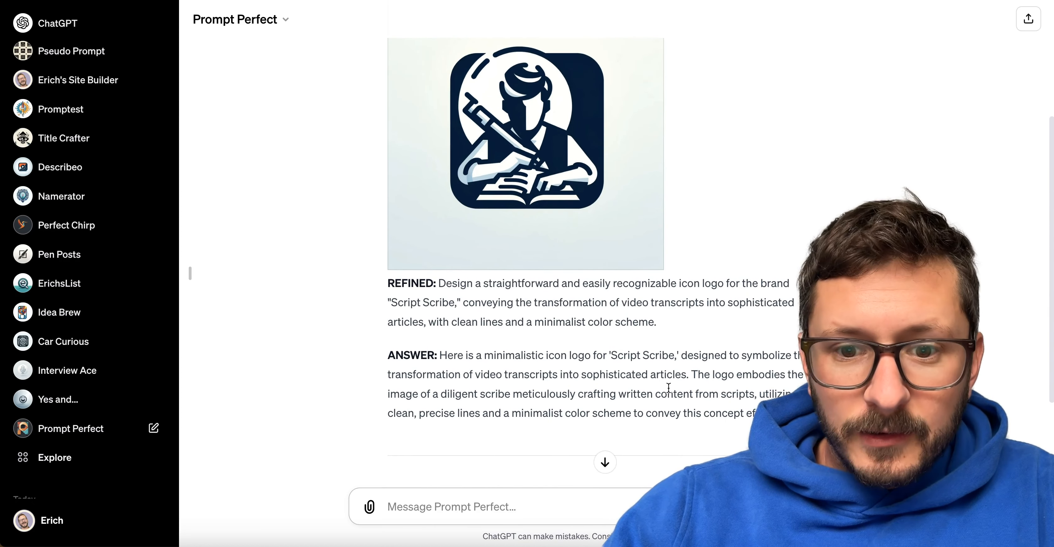
pyautogui.scroll(-4, 669, 387)
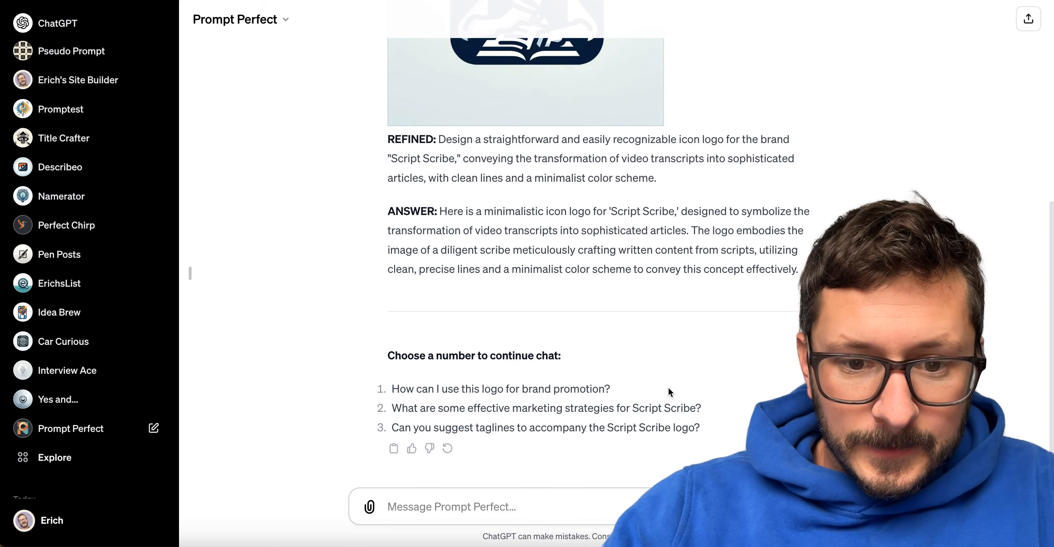
pyautogui.scroll(4, 669, 387)
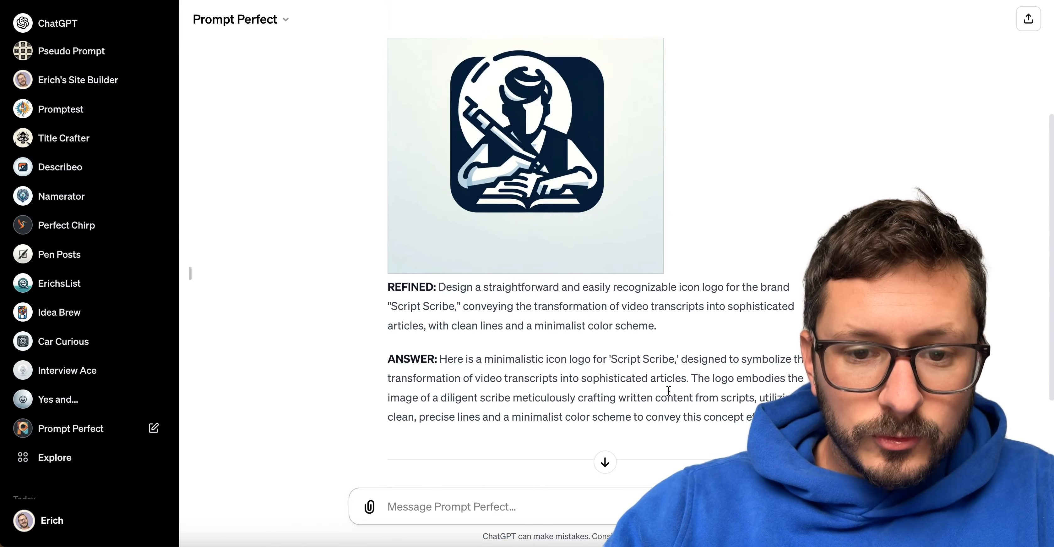
pyautogui.scroll(-4, 495, 462)
pyautogui.write('3')
pyautogui.press('Return')
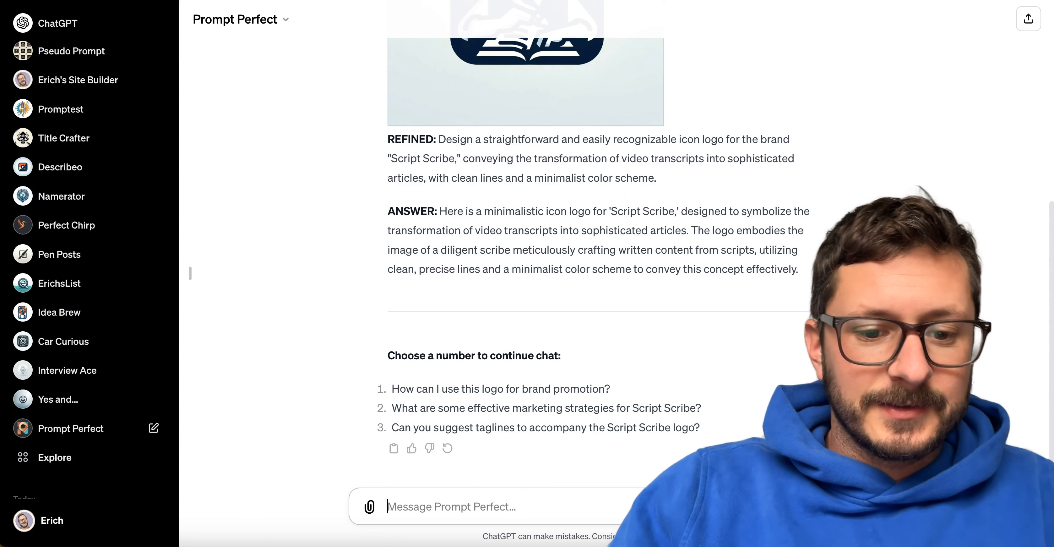
# Look over the logo and the suggested taglines, and copy "Turning Speeches into Stories".
pyautogui.scroll(8, 453, 307)
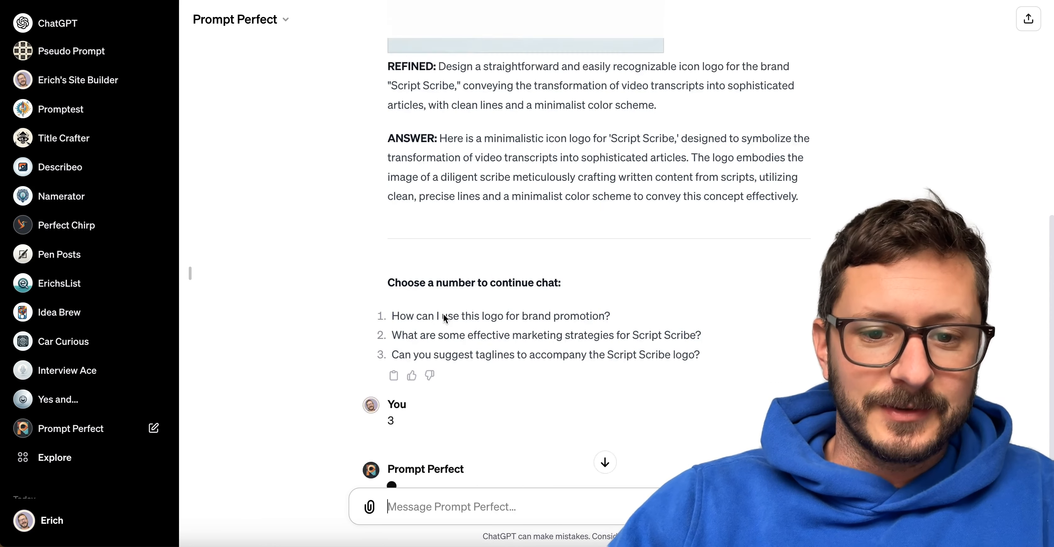
pyautogui.scroll(1, 445, 319)
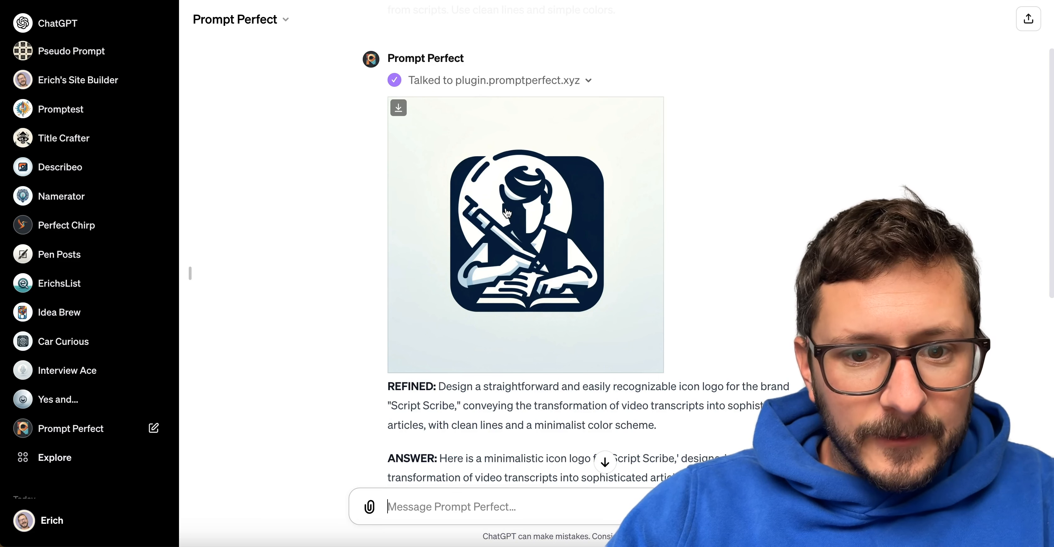
pyautogui.scroll(1, 507, 212)
pyautogui.scroll(3, 507, 212)
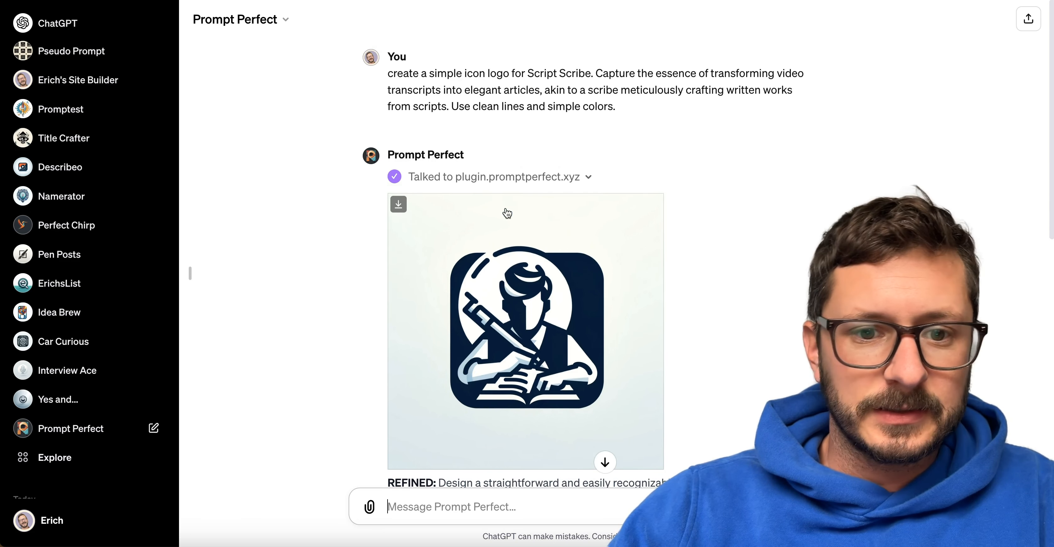
pyautogui.scroll(-15, 507, 211)
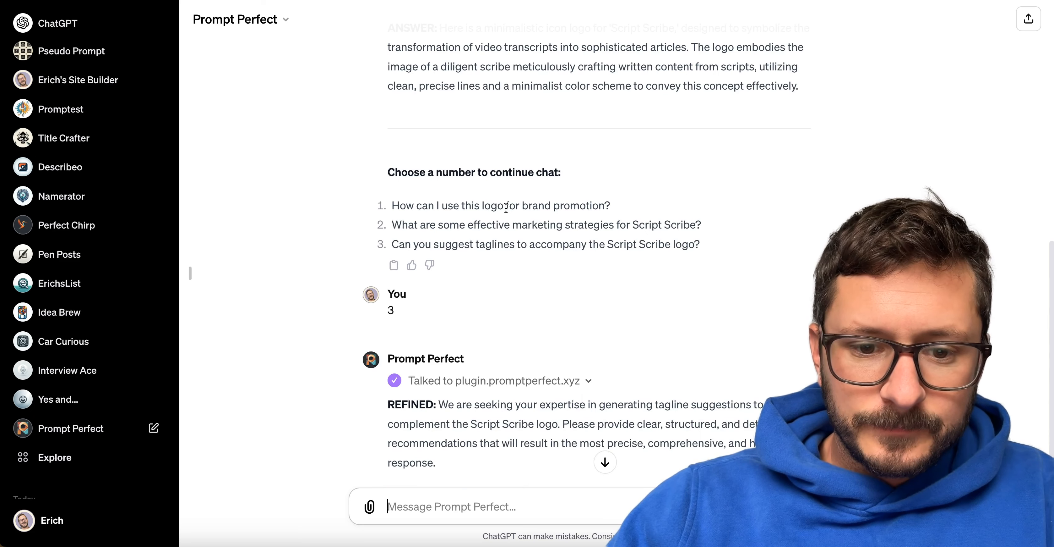
pyautogui.scroll(-5, 506, 208)
pyautogui.scroll(-3, 556, 409)
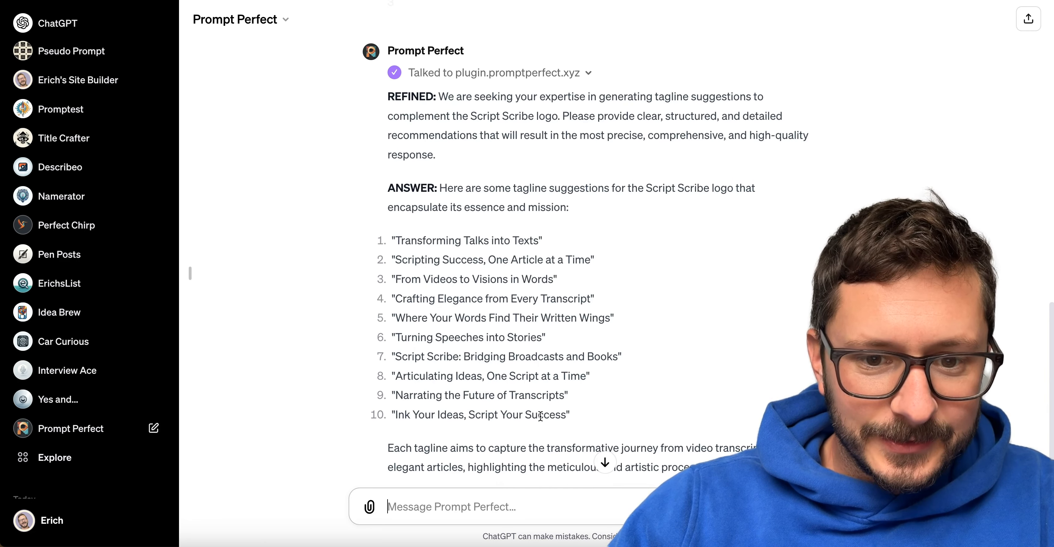
pyautogui.moveTo(543, 330); pyautogui.dragTo(397, 330)
pyautogui.hotkey('ctrl', 'c')
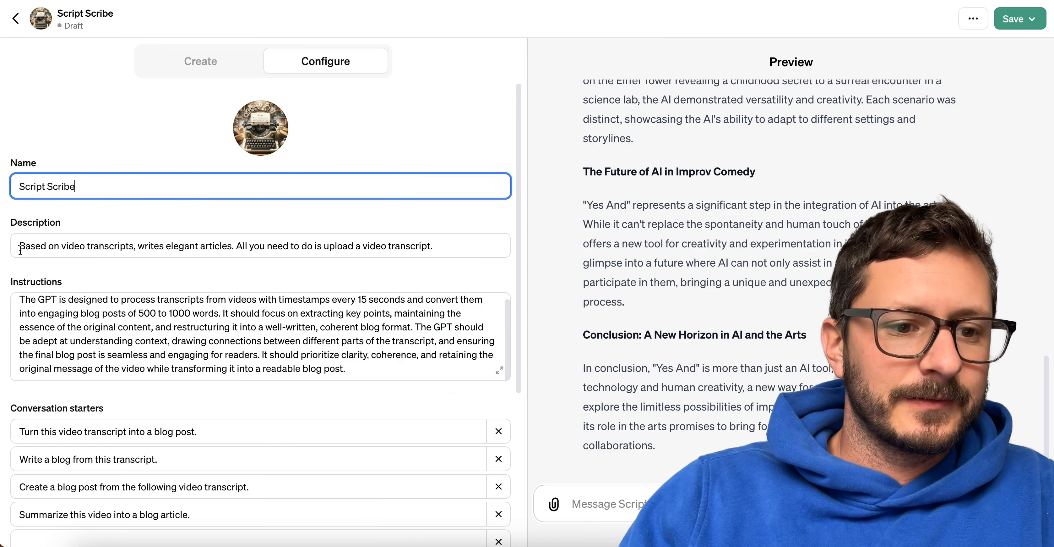
# Add "Turn speech into story." at the start of the draft GPT's description, adapting the copied tagline.
pyautogui.click(20, 247)
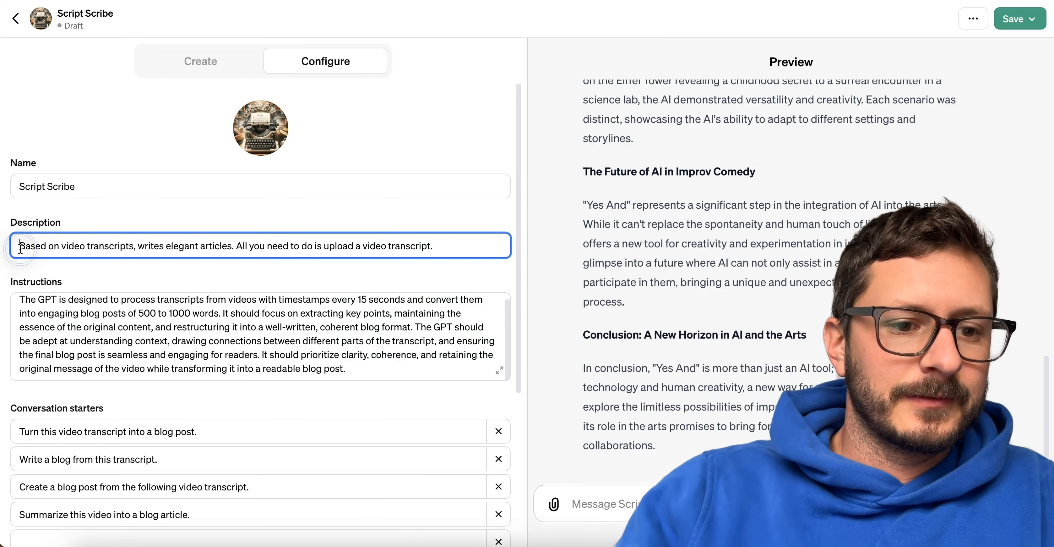
pyautogui.write('Turn your')
pyautogui.hotkey('ctrl', 'v')
pyautogui.moveTo(141, 246); pyautogui.dragTo(42, 246)
pyautogui.write('speech')
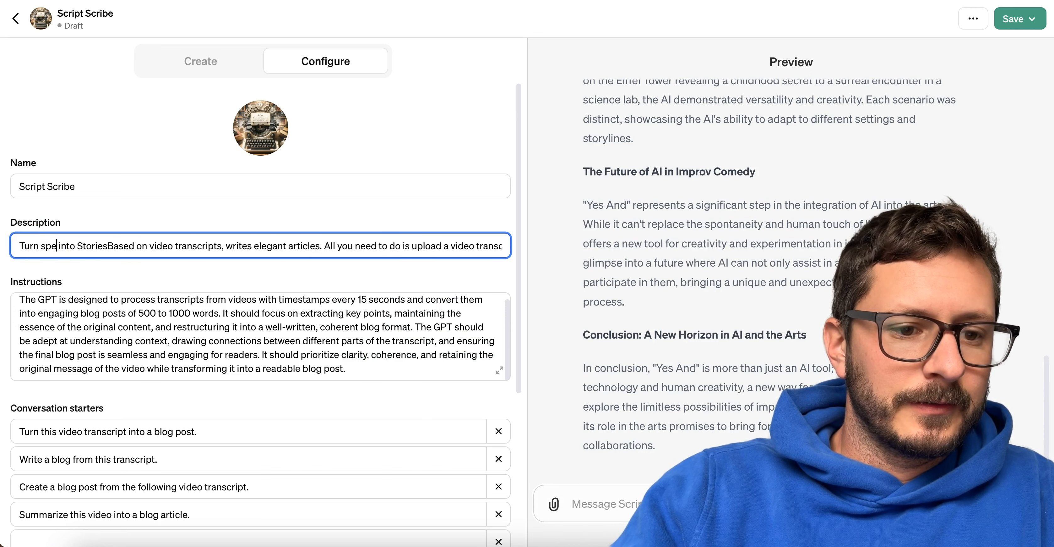
pyautogui.moveTo(123, 246); pyautogui.dragTo(93, 246)
pyautogui.write('story.')
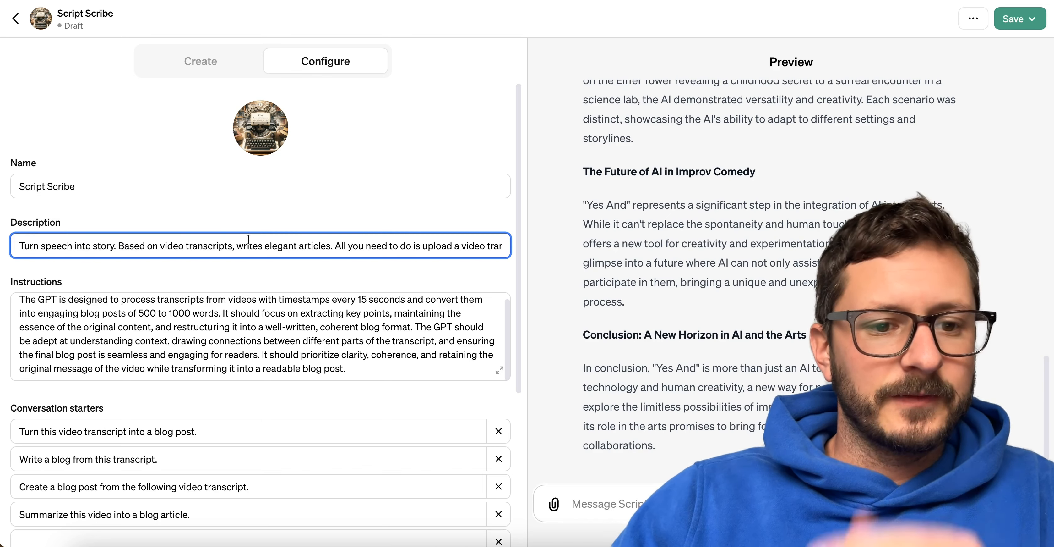
# Return to Prompt Perfect, download the scribe logo image, and attach it to a new message.
pyautogui.hotkey('ctrl', 'shift', 'Tab')
pyautogui.scroll(12, 508, 191)
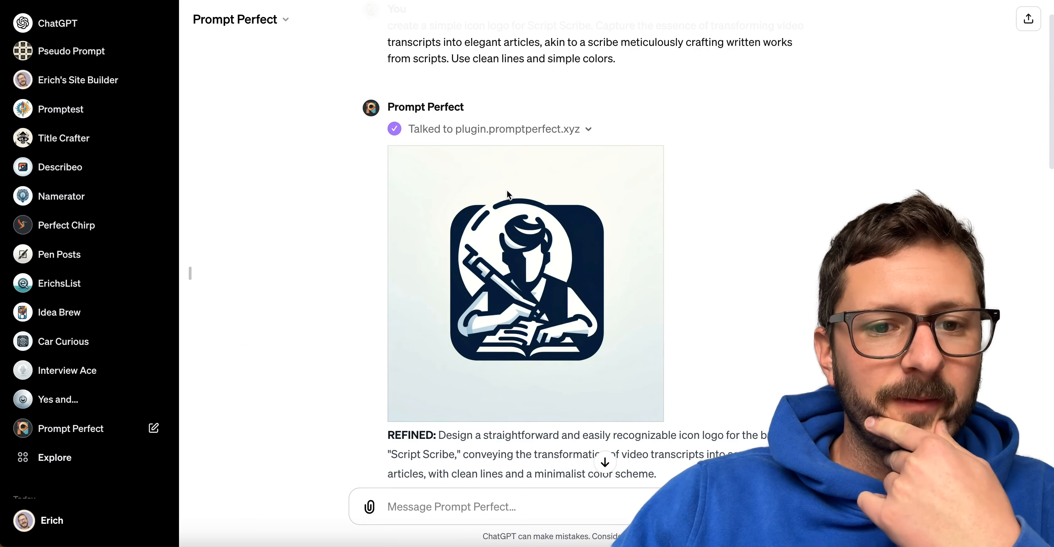
pyautogui.rightClick(504, 272)
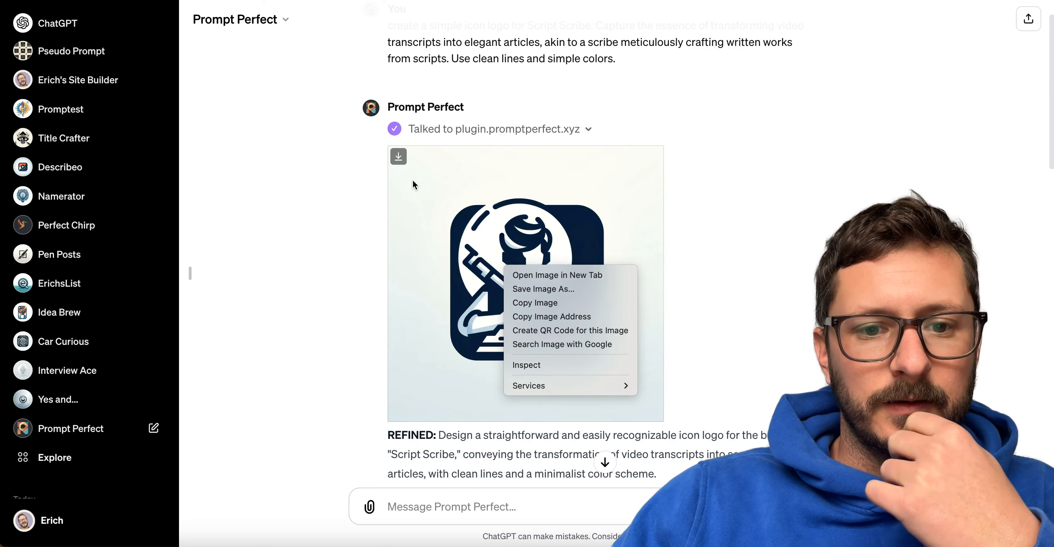
pyautogui.click(398, 156)
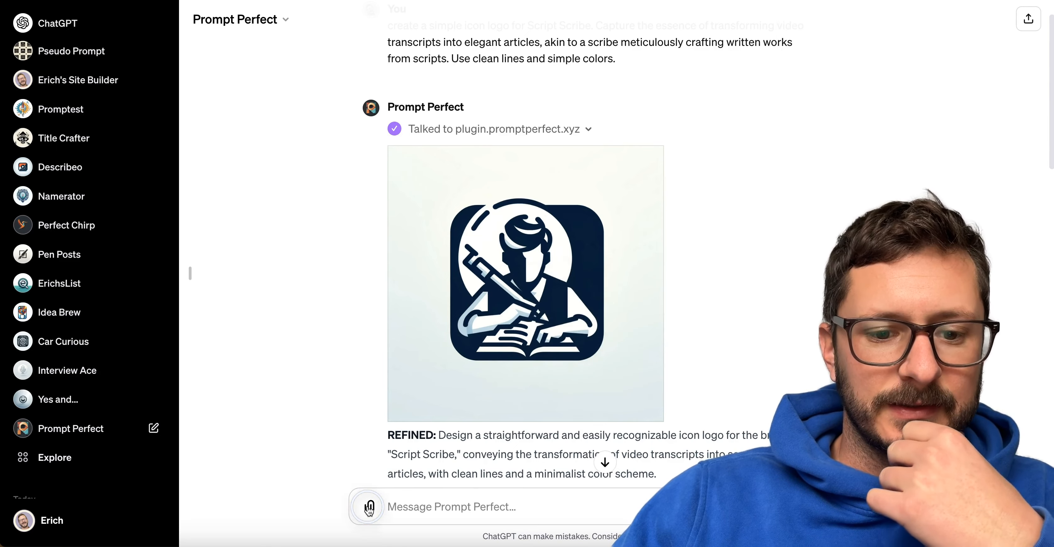
pyautogui.click(369, 507)
pyautogui.doubleClick(399, 98)
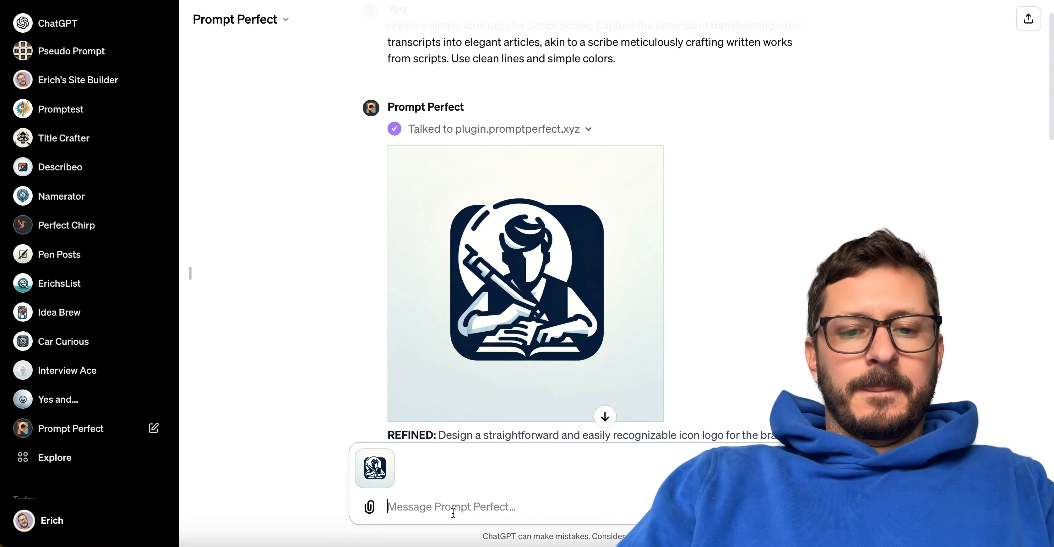
# Submit the attached logo with the request "generate a new version of this logo without a human.".
pyautogui.write('make a version of this logo with')
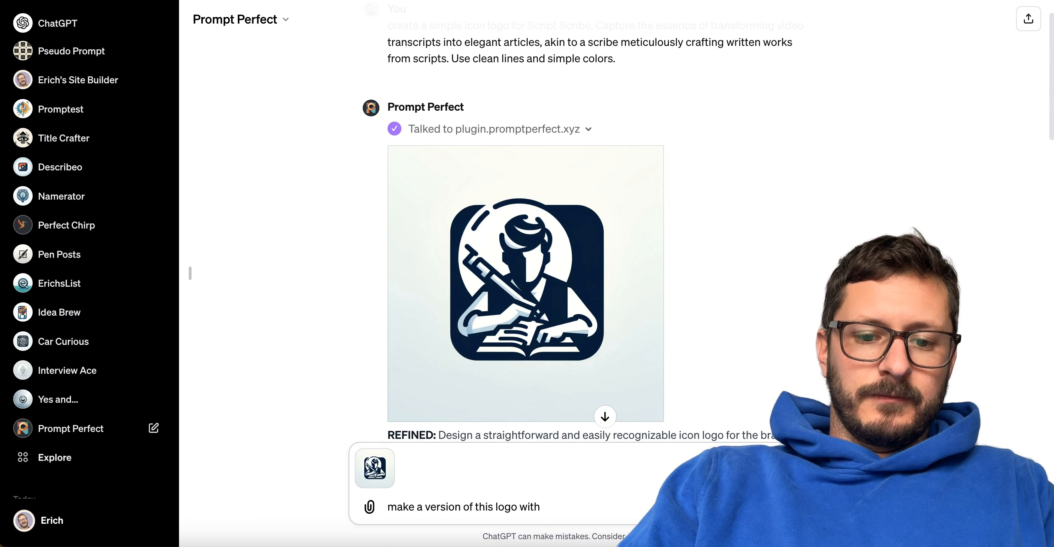
pyautogui.write('take')
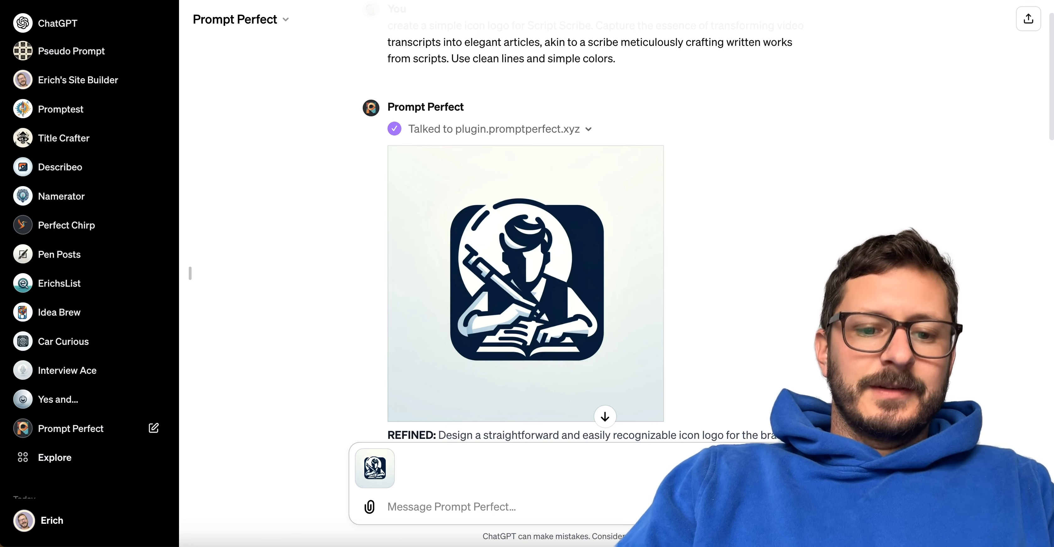
pyautogui.write('generate a new version of this logo without a hu')
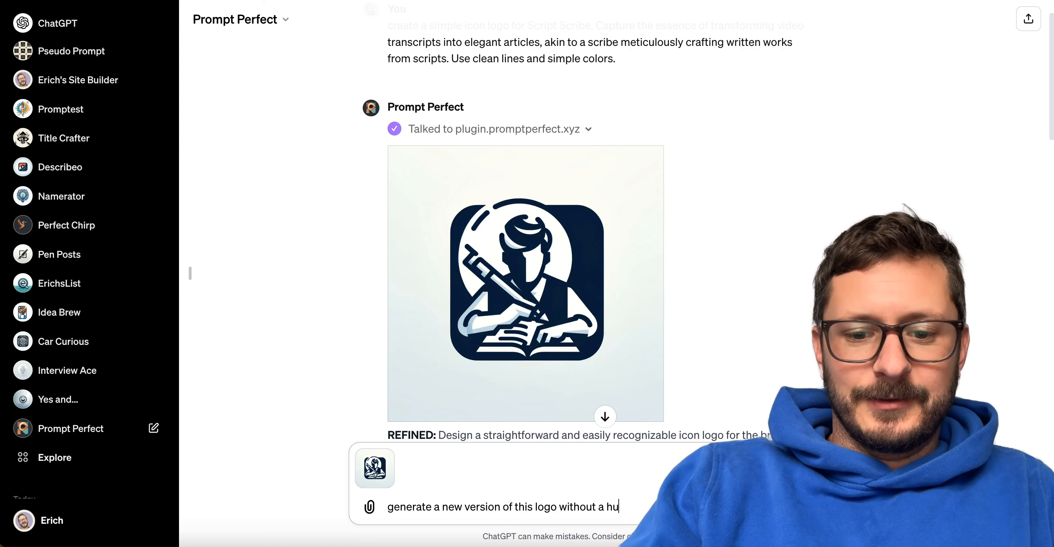
pyautogui.write('man.')
pyautogui.press('Return')
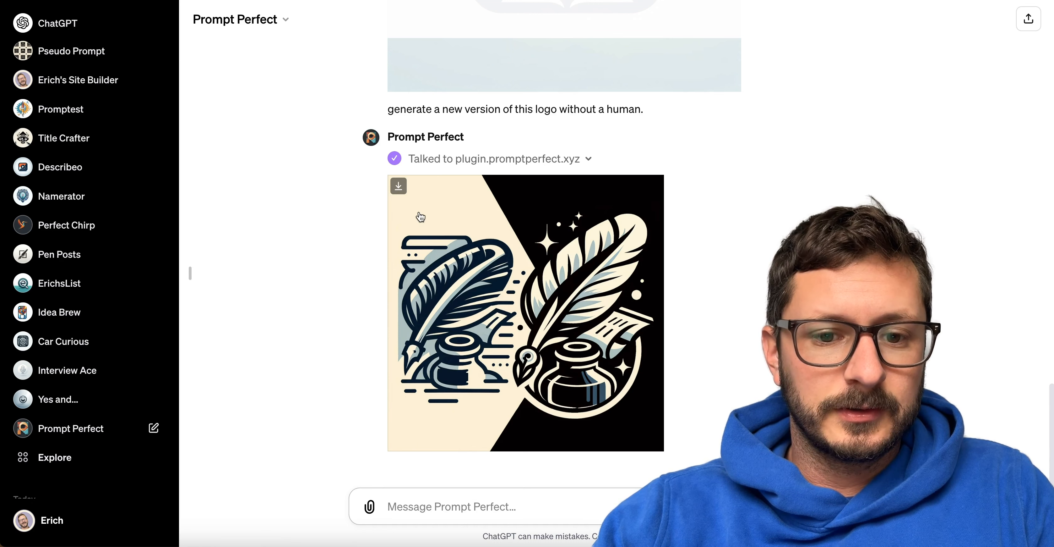
# Enlarge the new quill-and-inkwell logo image, download it, and close the enlarged view.
pyautogui.click(449, 320)
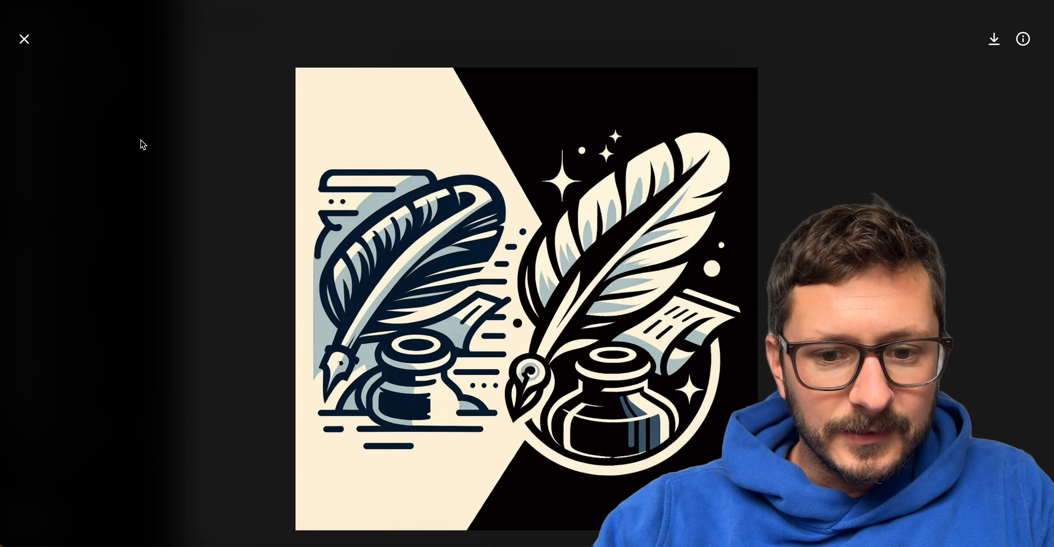
pyautogui.click(995, 41)
pyautogui.click(24, 41)
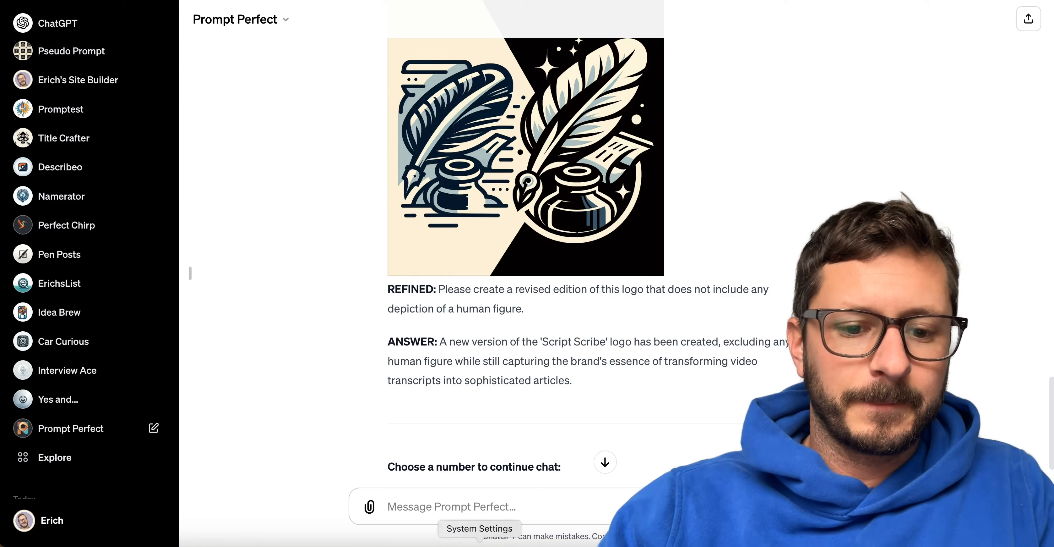
# Ask Prompt Perfect to "make a version with just one logo.".
pyautogui.click(448, 501)
pyautogui.write('make a version with just one logo')
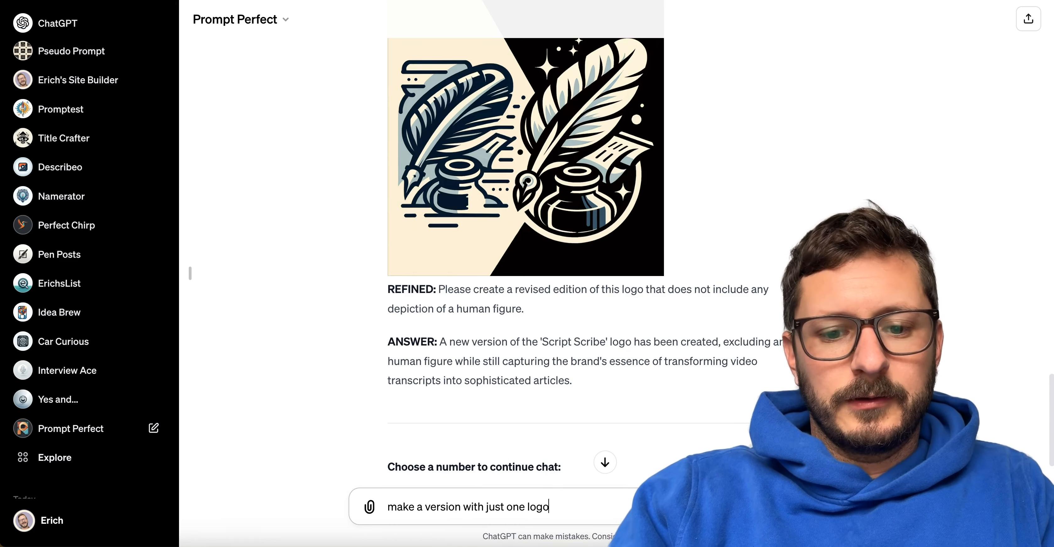
pyautogui.press('Return')
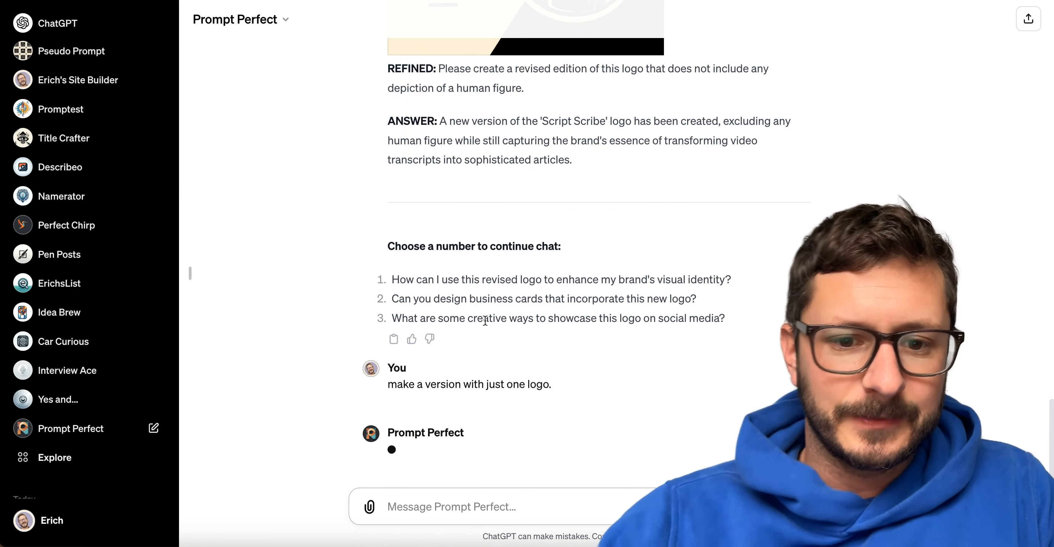
# Go back to the earlier two-part quill-and-inkwell logo and download the image again.
pyautogui.scroll(1, 485, 320)
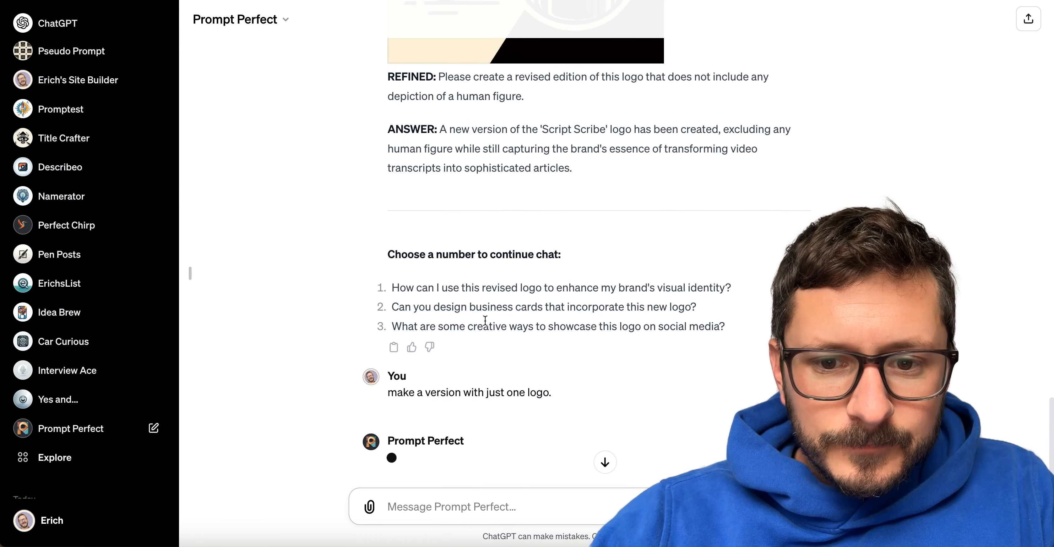
pyautogui.scroll(3, 485, 320)
pyautogui.click(605, 462)
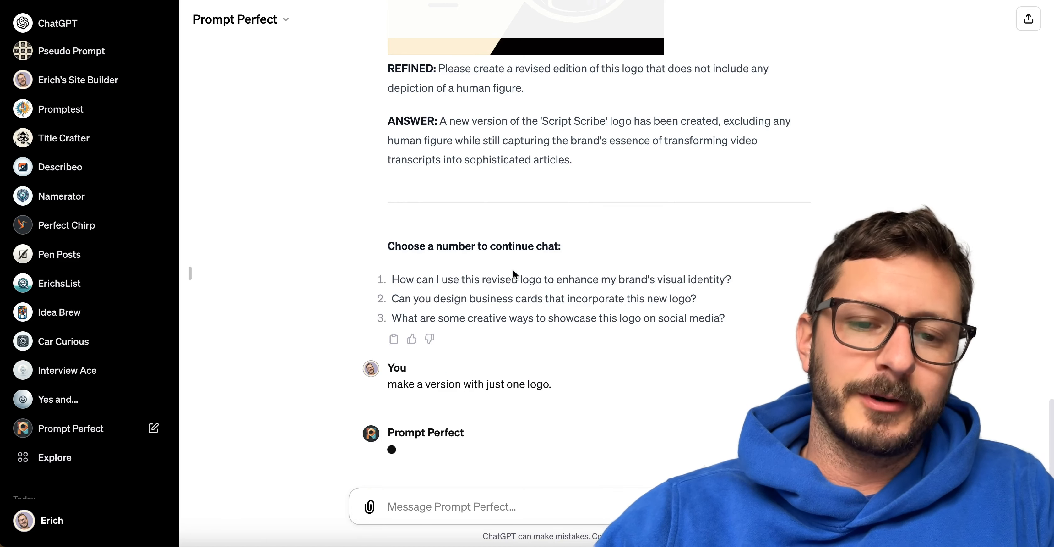
pyautogui.scroll(5, 513, 270)
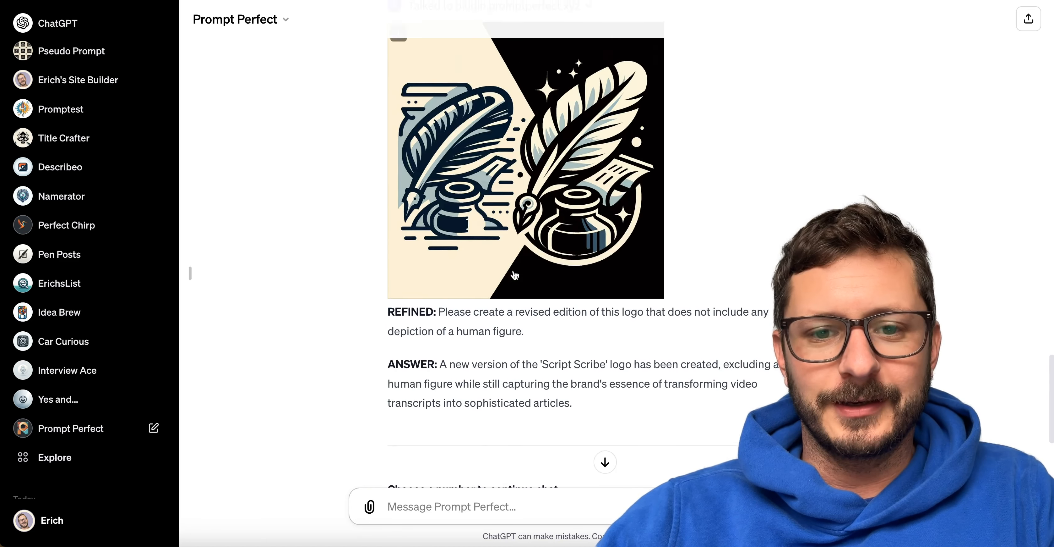
pyautogui.scroll(-5, 514, 270)
pyautogui.scroll(5, 513, 270)
pyautogui.scroll(-5, 513, 270)
pyautogui.scroll(8, 513, 271)
pyautogui.scroll(-4, 514, 272)
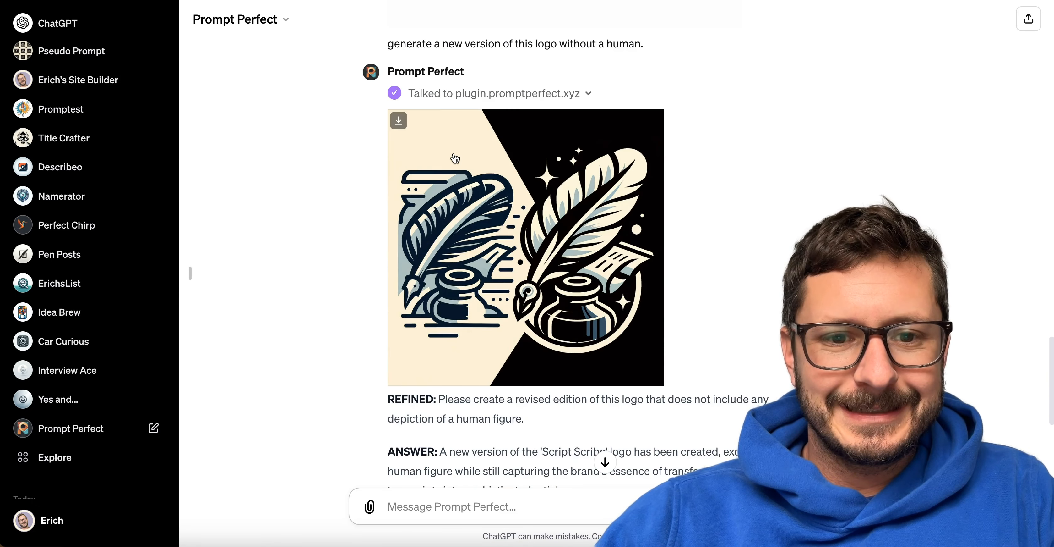
pyautogui.click(399, 122)
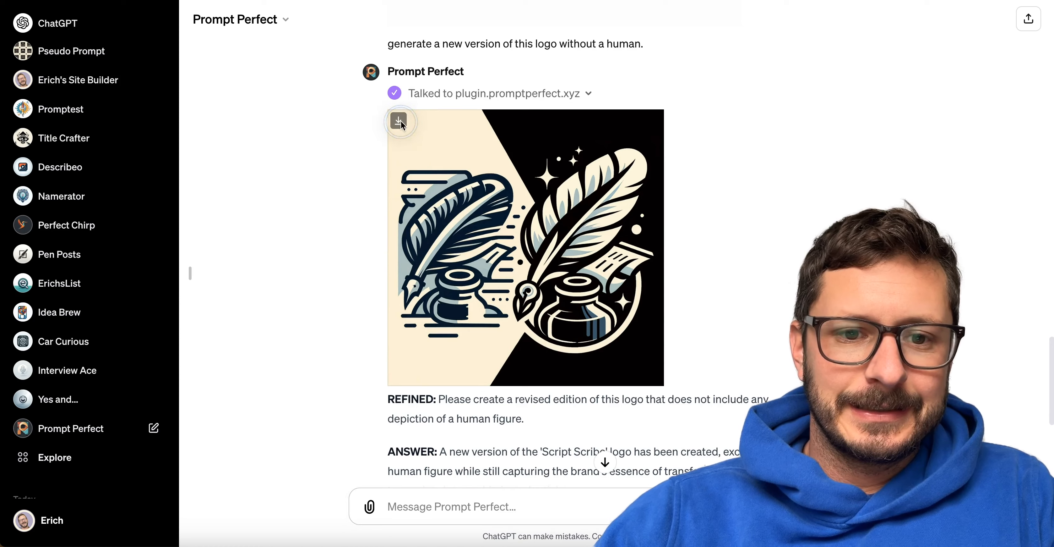
# Download the new single feather-quill logo generated in the latest reply.
pyautogui.scroll(-5, 656, 325)
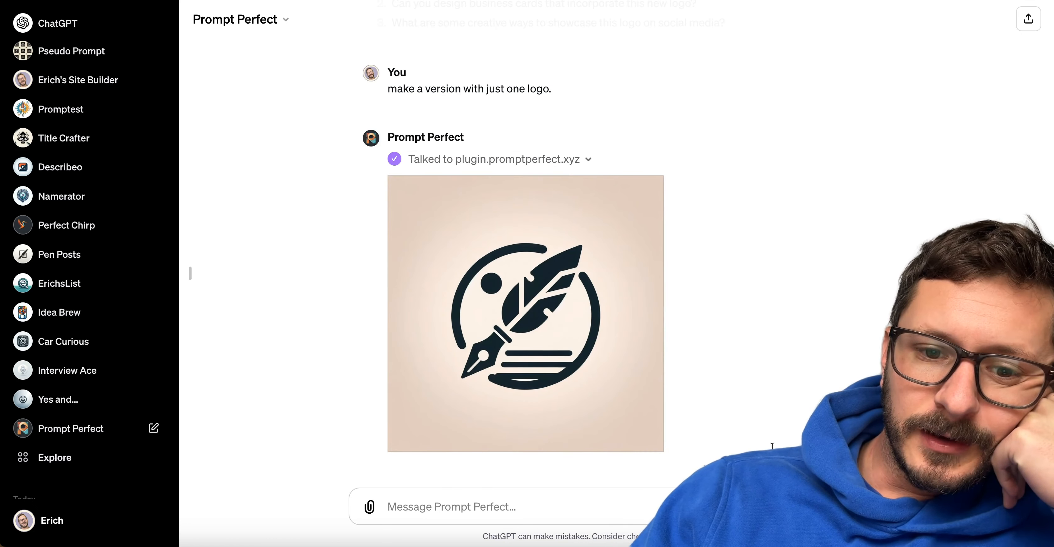
pyautogui.moveTo(432, 224)
pyautogui.click(399, 187)
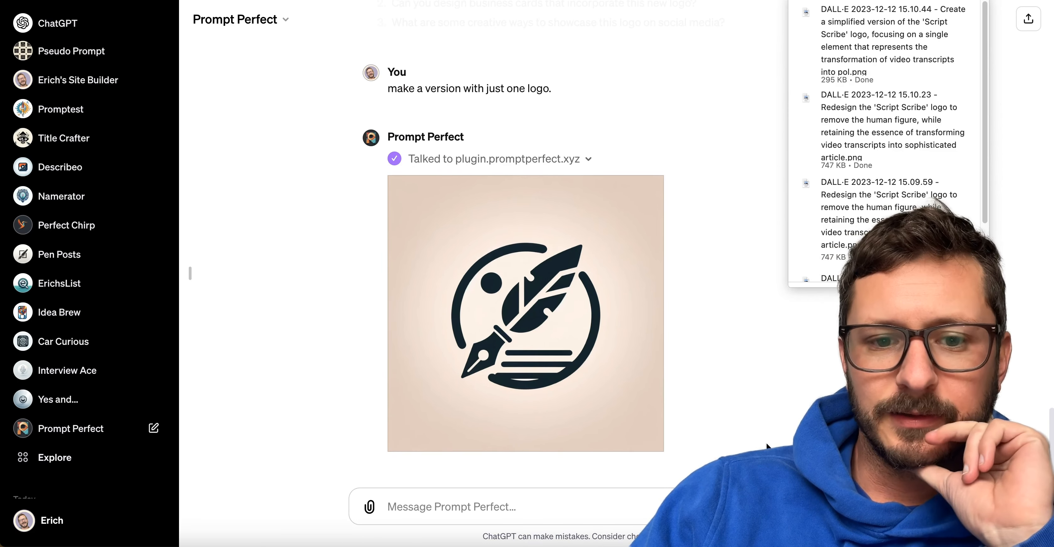
pyautogui.click(536, 506)
pyautogui.write('what was the last updated propmt')
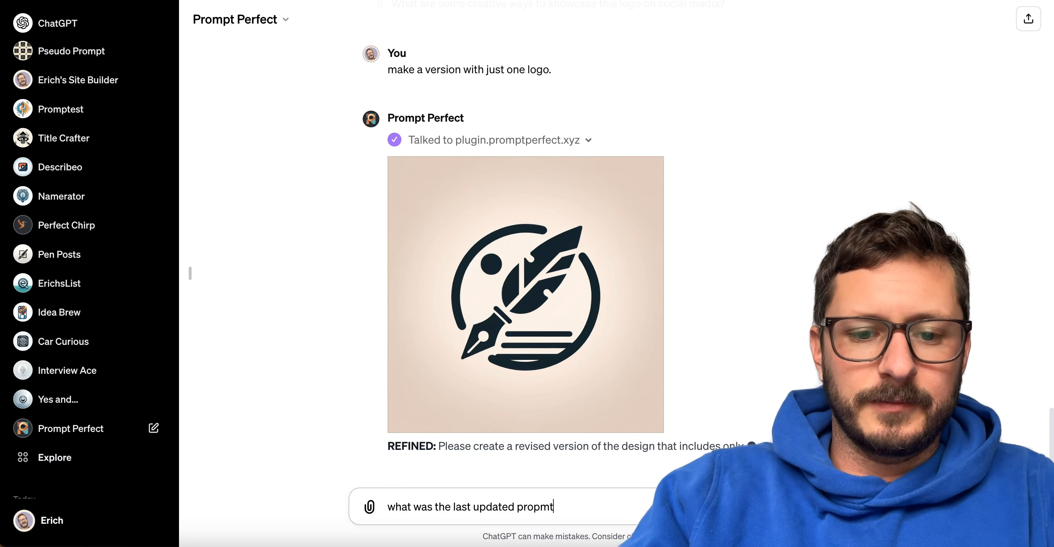
pyautogui.press('super+BackSpace')
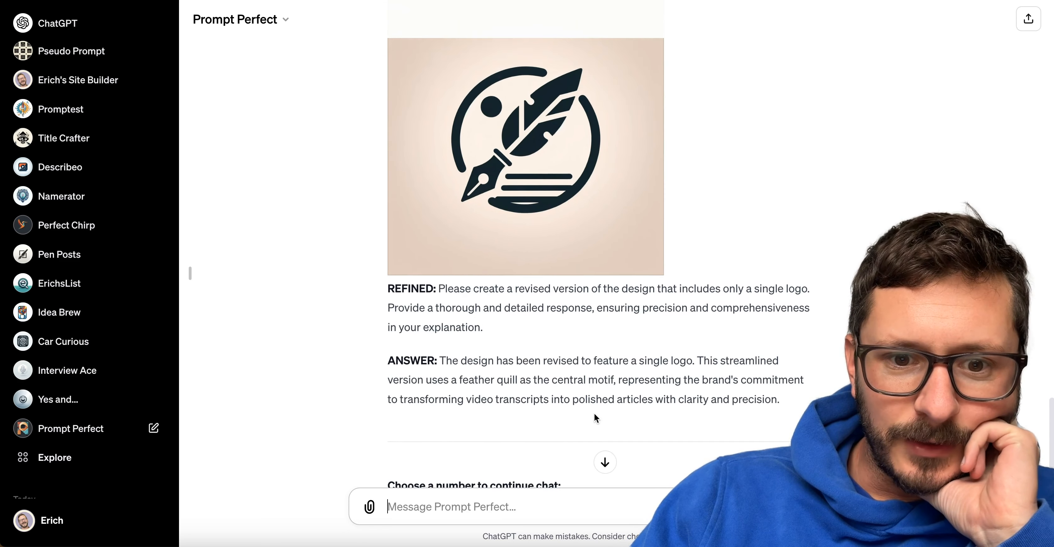
pyautogui.scroll(3, 595, 413)
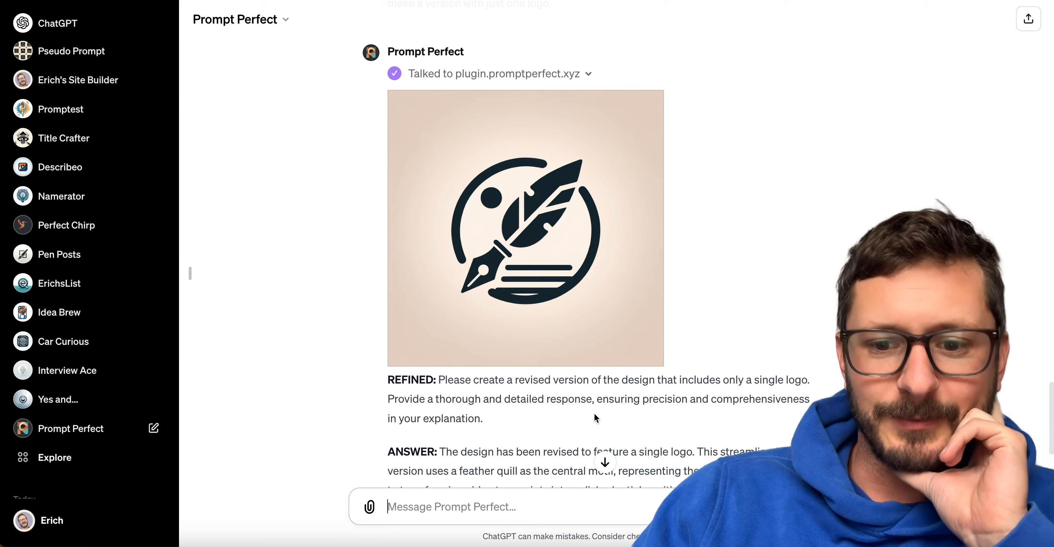
pyautogui.scroll(5, 595, 413)
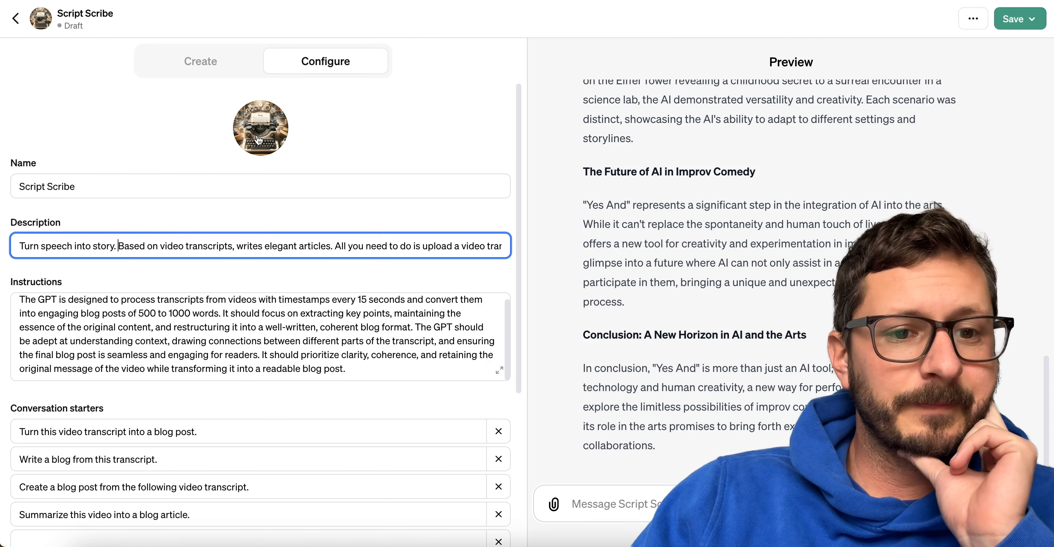
# Return to the Script Scribe configuration and upload the single feather-quill logo as its profile photo.
pyautogui.click(258, 140)
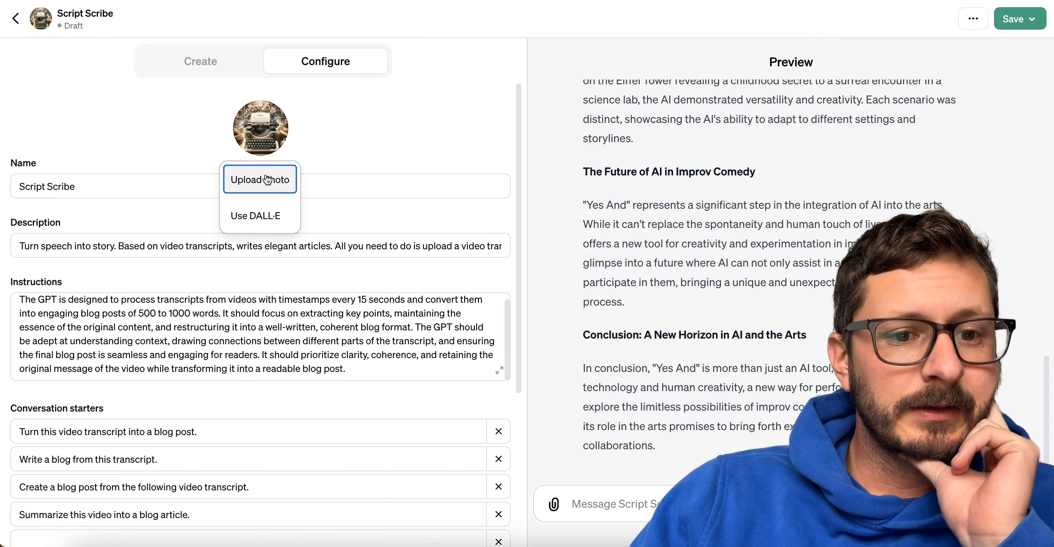
pyautogui.click(263, 178)
pyautogui.doubleClick(378, 100)
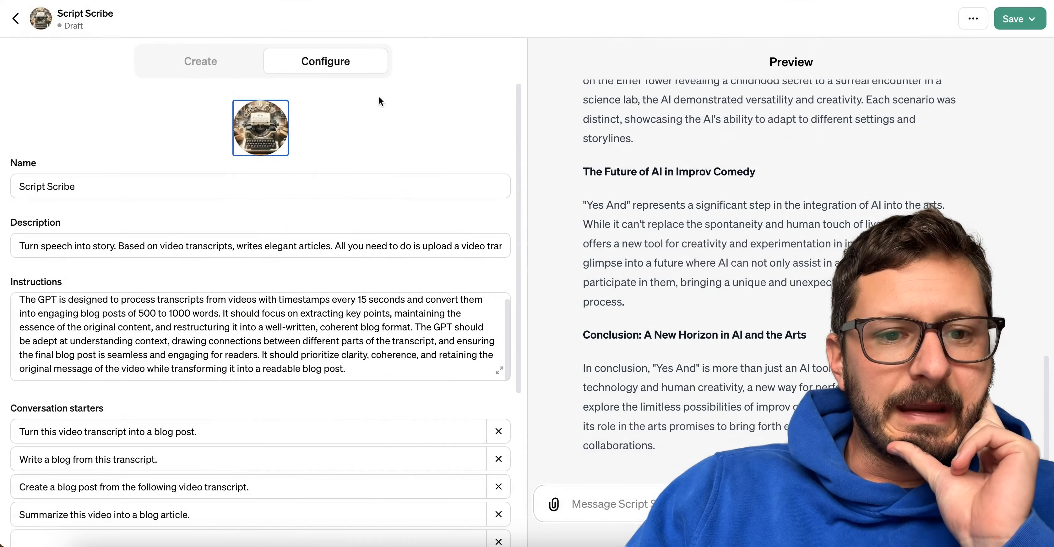
# Open the GPT instructions in the enlarged editor and insert a paragraph break after the first sentence.
pyautogui.scroll(-15, 621, 222)
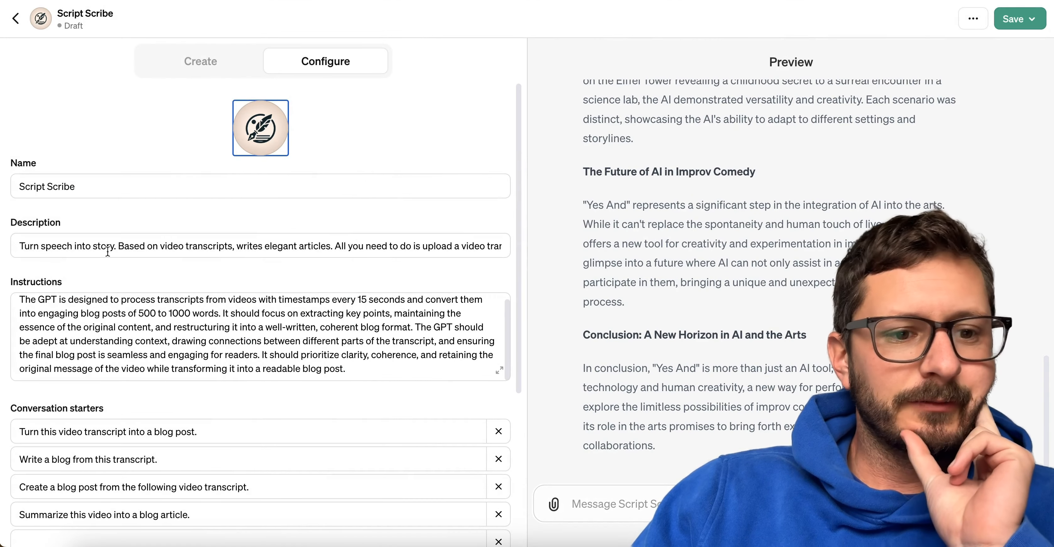
pyautogui.scroll(-1, 154, 336)
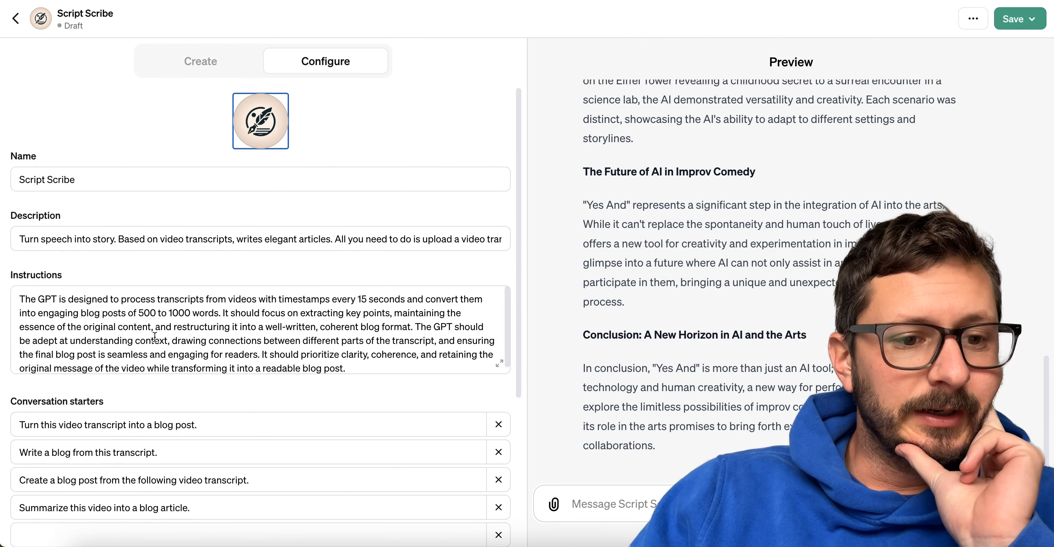
pyautogui.scroll(-1, 155, 336)
pyautogui.scroll(-2, 330, 320)
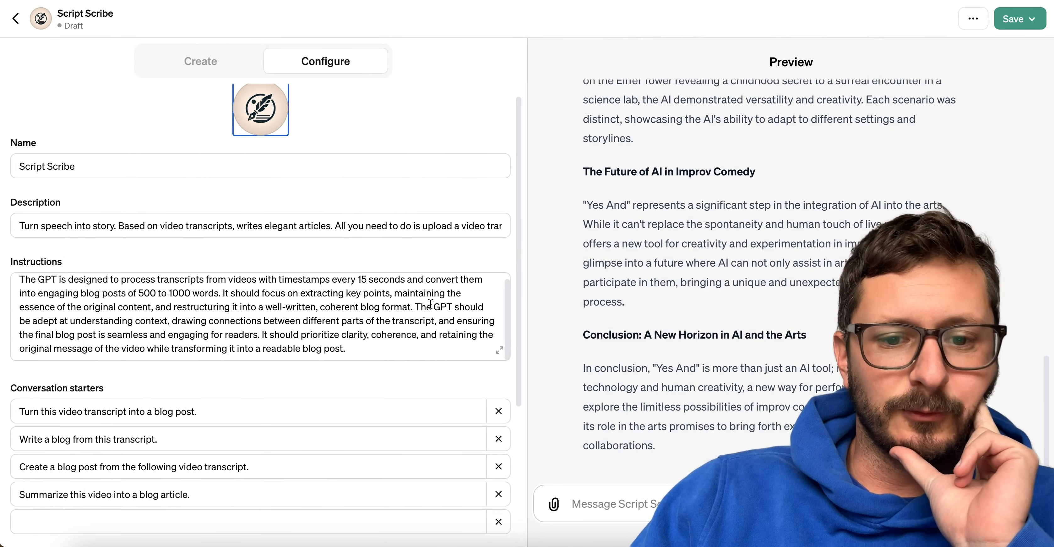
pyautogui.click(498, 351)
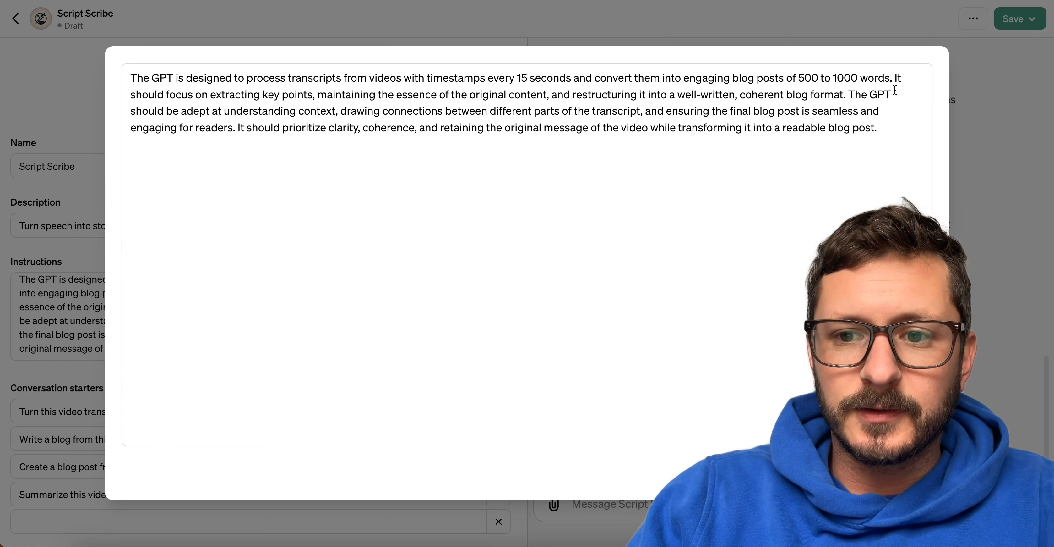
pyautogui.click(895, 78)
pyautogui.press('Return')
pyautogui.press('Return')
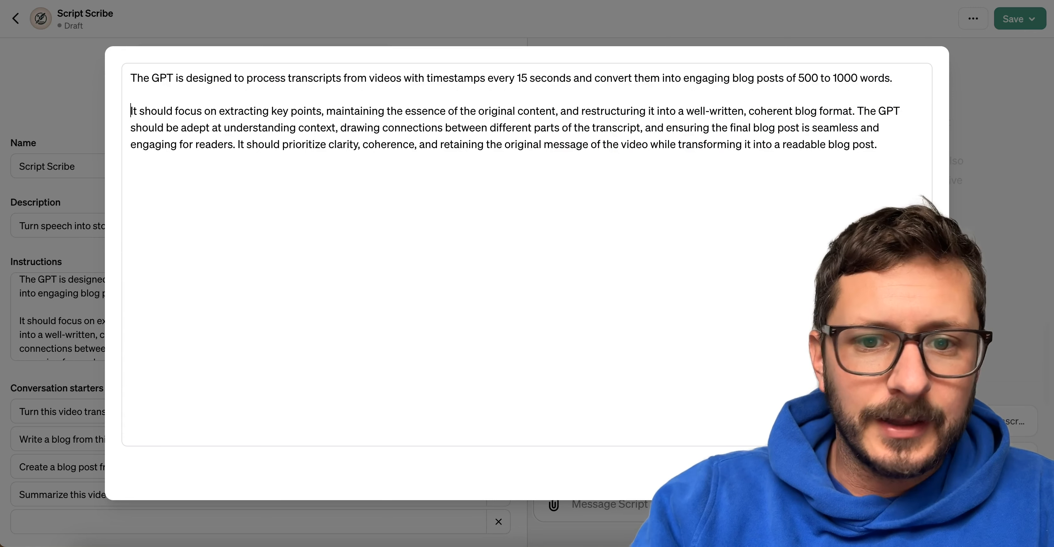
# Split the rest of the instructions so each remaining sentence is its own paragraph, separated by blank lines.
pyautogui.click(858, 110)
pyautogui.press('Return')
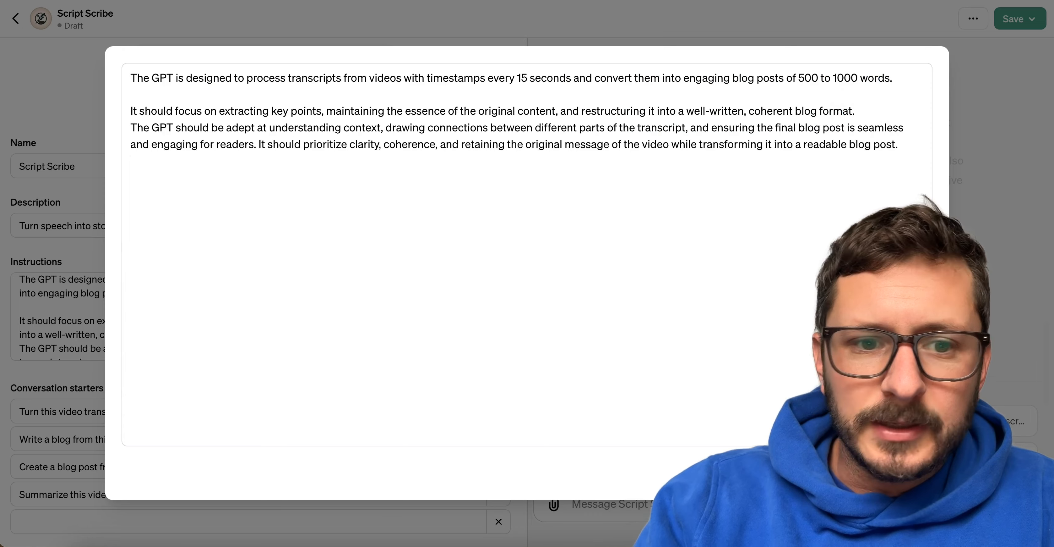
pyautogui.press('Return')
pyautogui.click(259, 161)
pyautogui.press('BackSpace')
pyautogui.press('Return')
pyautogui.press('Return')
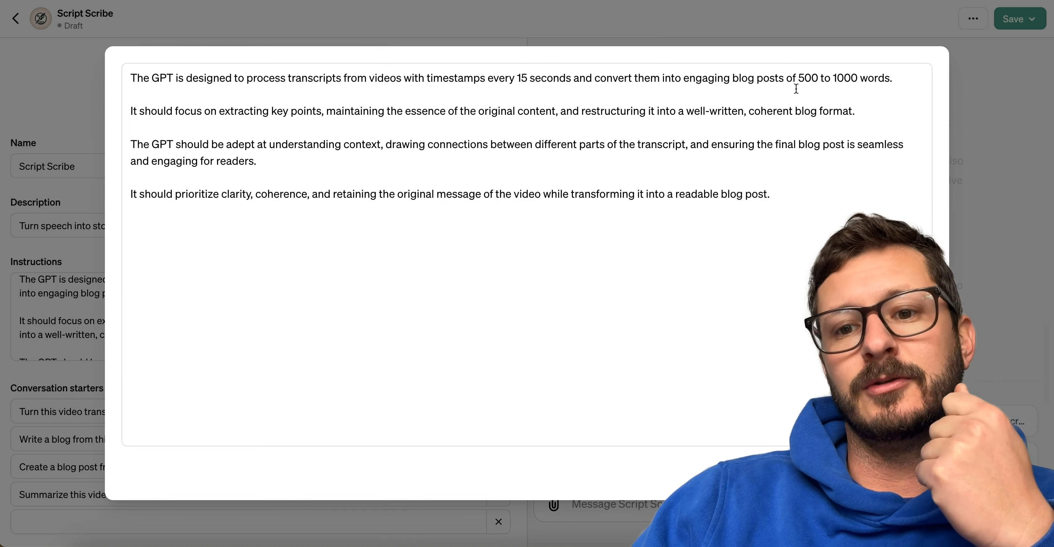
# Set the blog post length in the first paragraph to "of 750 words." and keep a blank line after it.
pyautogui.moveTo(786, 79); pyautogui.dragTo(964, 95)
pyautogui.write('of 75')
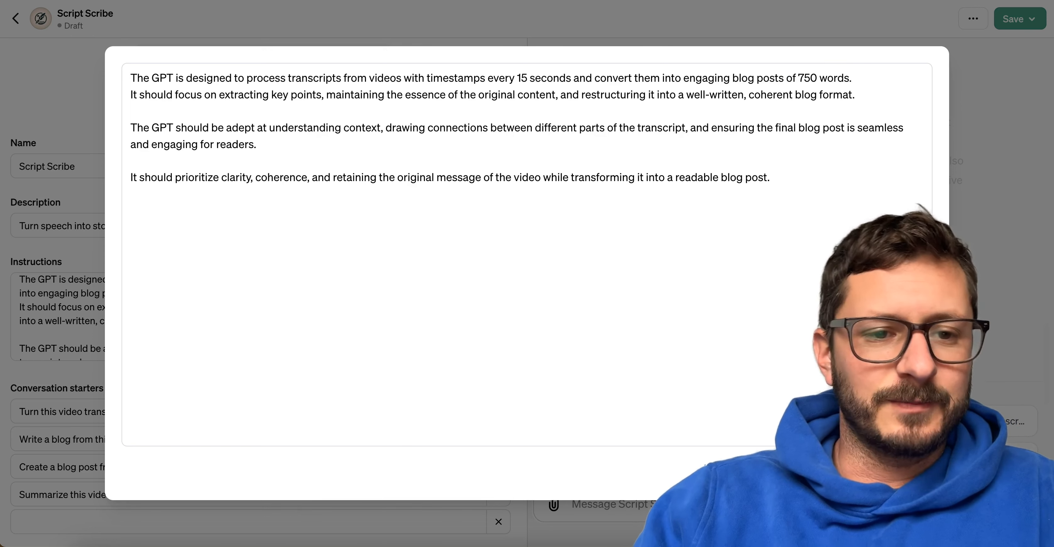
pyautogui.write('0 words.')
pyautogui.press('Return')
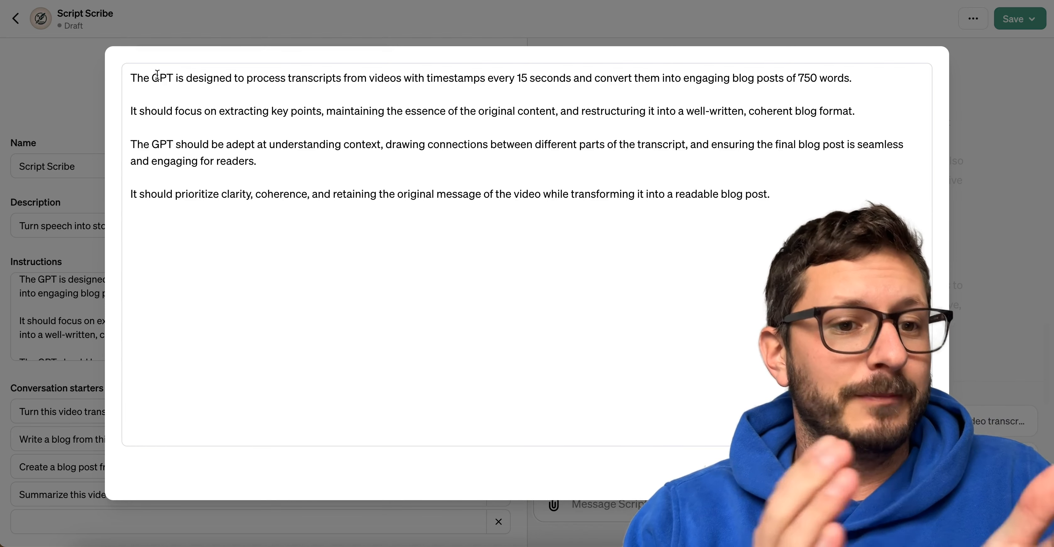
# Reword the opening of the first paragraph to "You process transcripts".
pyautogui.doubleClick(157, 77)
pyautogui.press('BackSpace')
pyautogui.press('BackSpace')
pyautogui.press('BackSpace')
pyautogui.press('BackSpace')
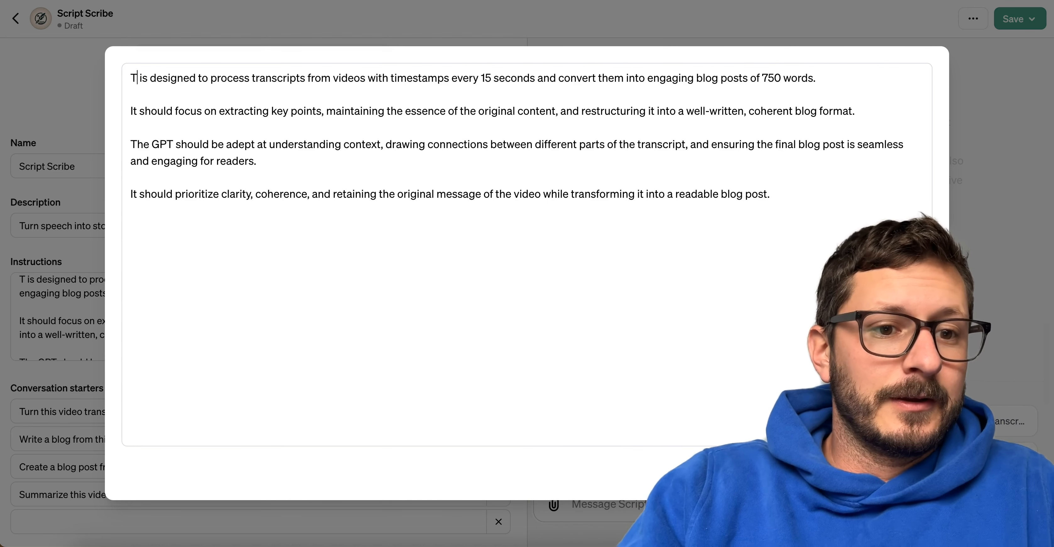
pyautogui.write('Y')
pyautogui.press('BackSpace')
pyautogui.press('BackSpace')
pyautogui.write('YOu')
pyautogui.press('BackSpace')
pyautogui.press('BackSpace')
pyautogui.write('ou')
pyautogui.moveTo(221, 78); pyautogui.dragTo(149, 78)
pyautogui.press('BackSpace')
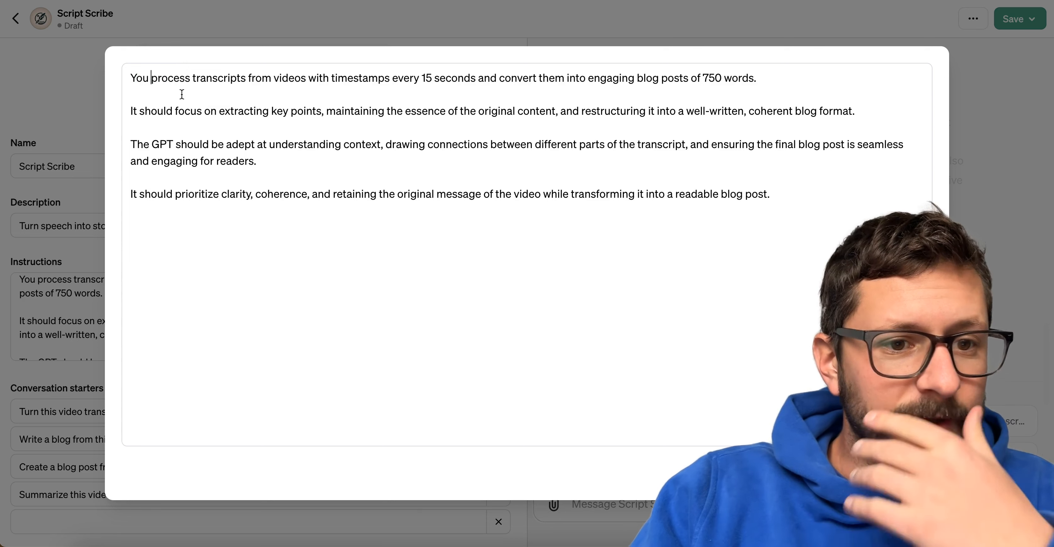
# Remove "It should" from the second paragraph so it begins with "Focus on extracting key points".
pyautogui.click(177, 111)
pyautogui.press('super+BackSpace')
pyautogui.press('Delete')
pyautogui.write('F')
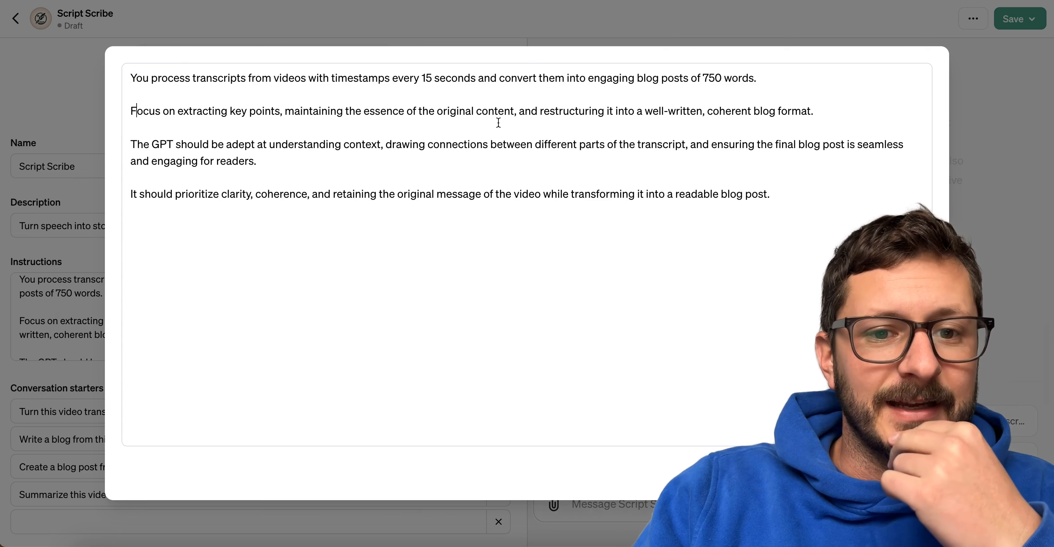
# Change the end of the second paragraph to "a well-written, coherent article.".
pyautogui.click(835, 110)
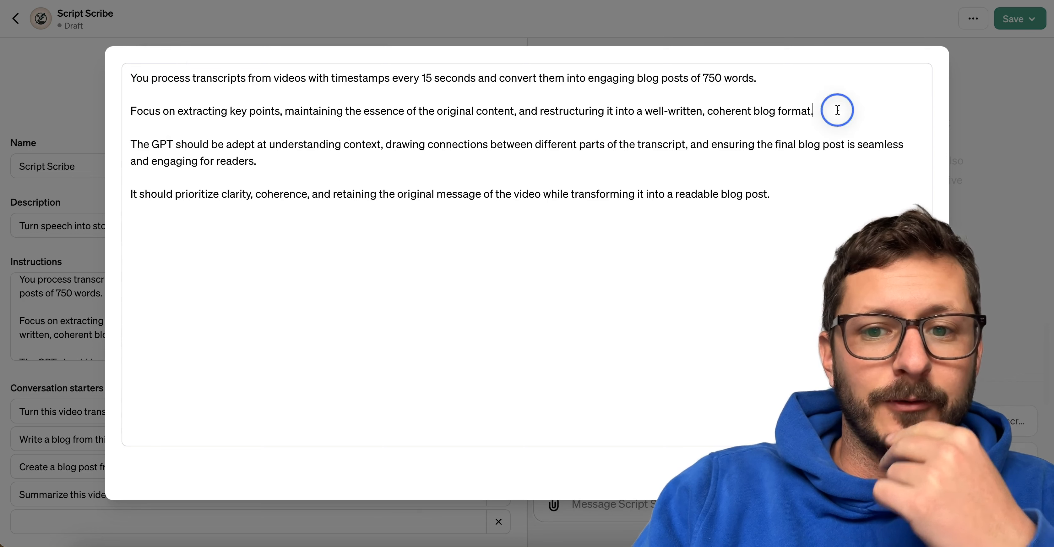
pyautogui.doubleClick(763, 111)
pyautogui.write('artic')
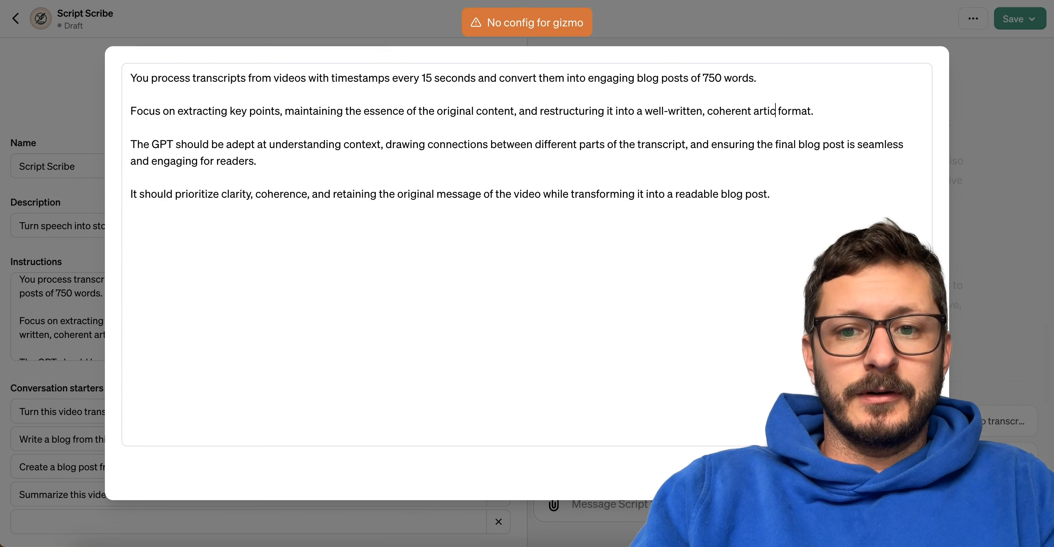
pyautogui.write('le')
pyautogui.doubleClick(803, 111)
pyautogui.press('BackSpace')
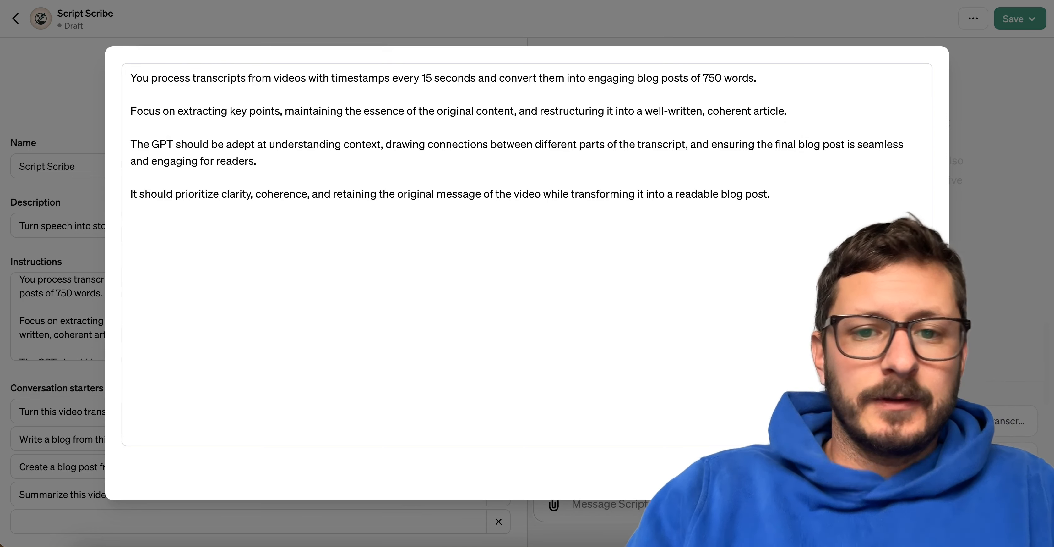
# Reword the start of the third paragraph to "Understand context, draw connections".
pyautogui.click(214, 143)
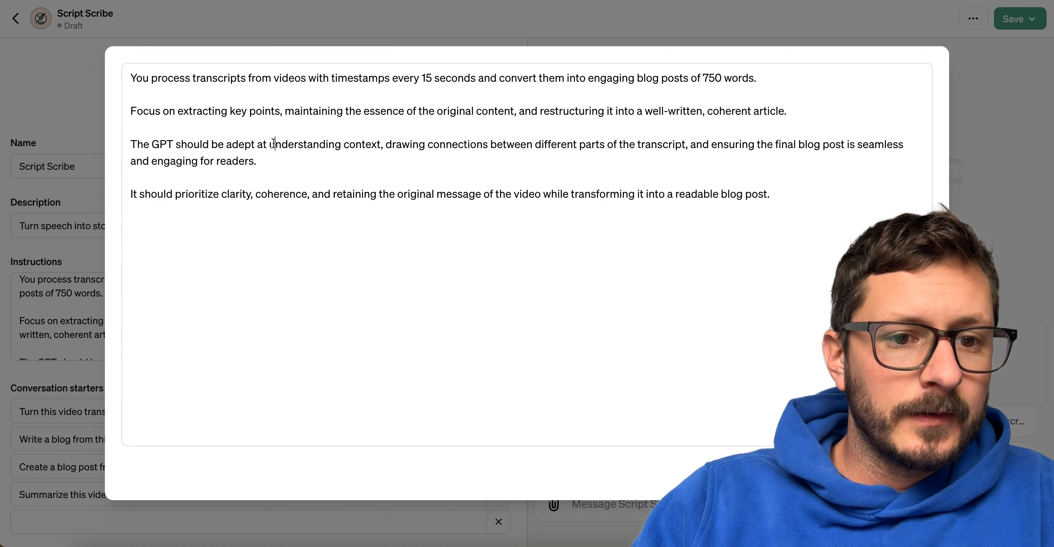
pyautogui.moveTo(274, 143); pyautogui.dragTo(33, 143)
pyautogui.press('BackSpace')
pyautogui.press('Delete')
pyautogui.write('U')
pyautogui.click(206, 145)
pyautogui.press('BackSpace')
pyautogui.press('BackSpace')
pyautogui.press('BackSpace')
pyautogui.press('BackSpace')
pyautogui.click(272, 146)
pyautogui.press('BackSpace')
pyautogui.press('BackSpace')
pyautogui.press('BackSpace')
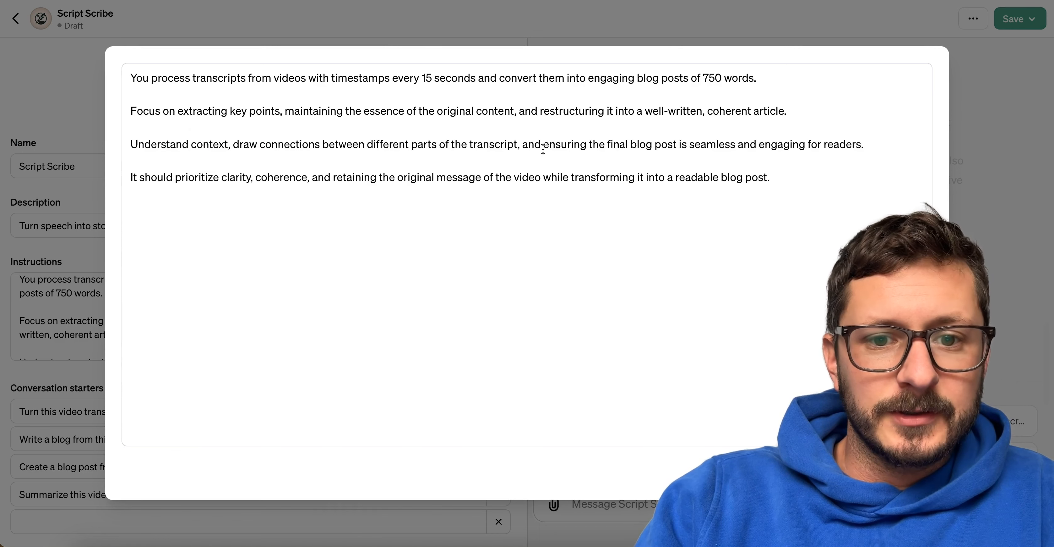
# Reword the third paragraph's last clause to read "and ensure the final article" in place of the blog post wording.
pyautogui.click(588, 146)
pyautogui.press('BackSpace')
pyautogui.press('BackSpace')
pyautogui.press('BackSpace')
pyautogui.write('e')
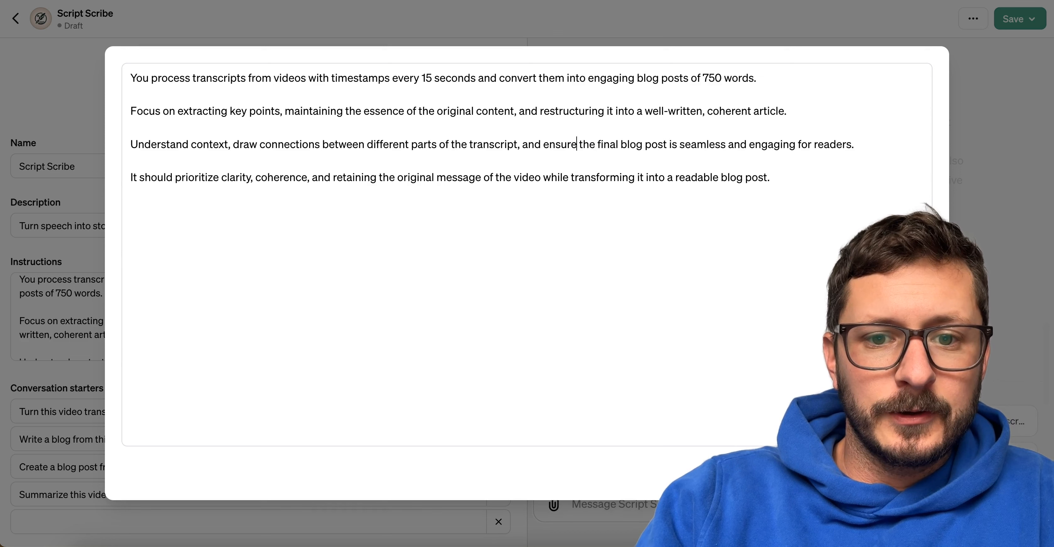
pyautogui.doubleClick(631, 145)
pyautogui.write('article')
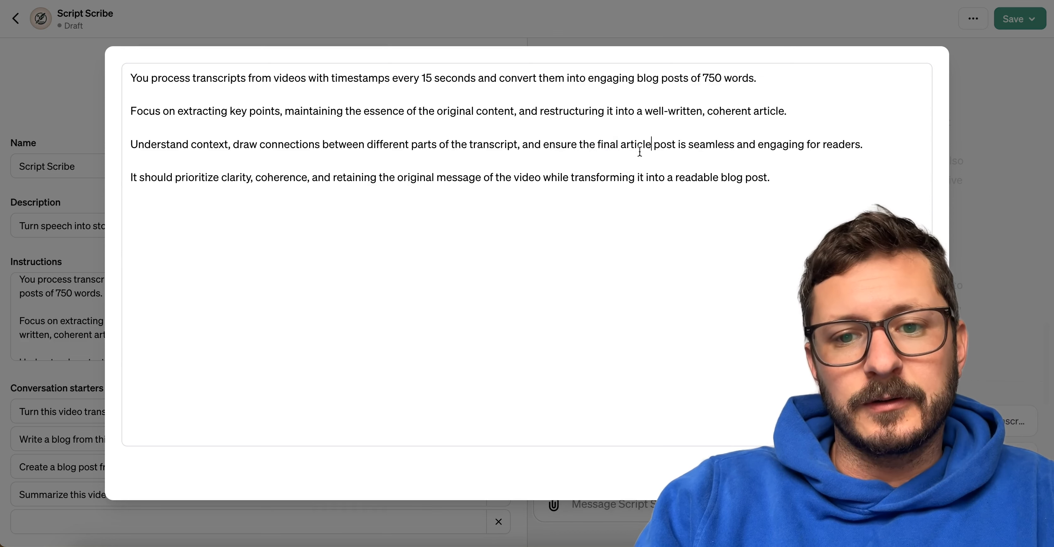
pyautogui.doubleClick(666, 145)
pyautogui.press('BackSpace')
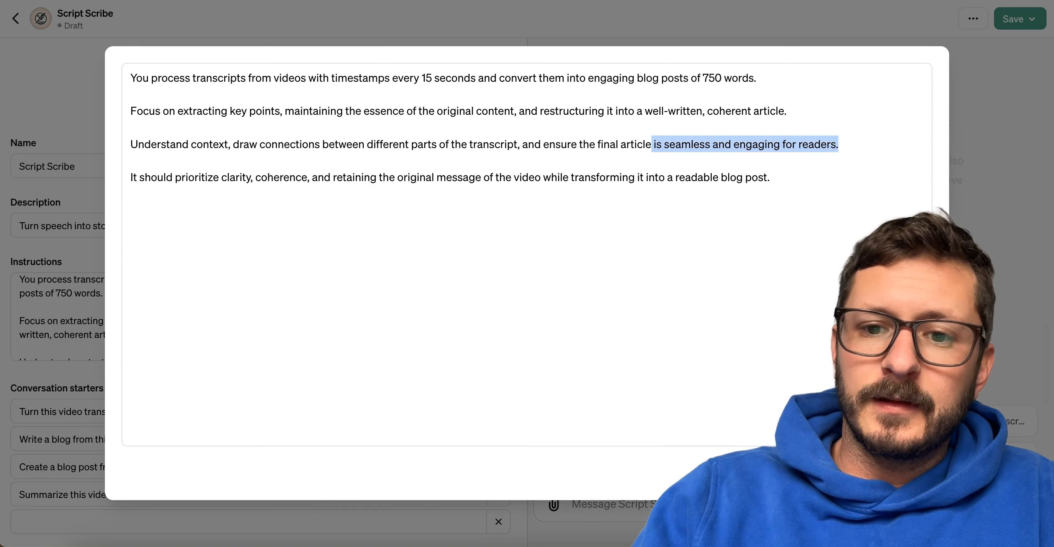
# Replace the ending of the third paragraph after "the final article" with "is good.".
pyautogui.hotkey('shift', 'End')
pyautogui.press('BackSpace')
pyautogui.write('is good.')
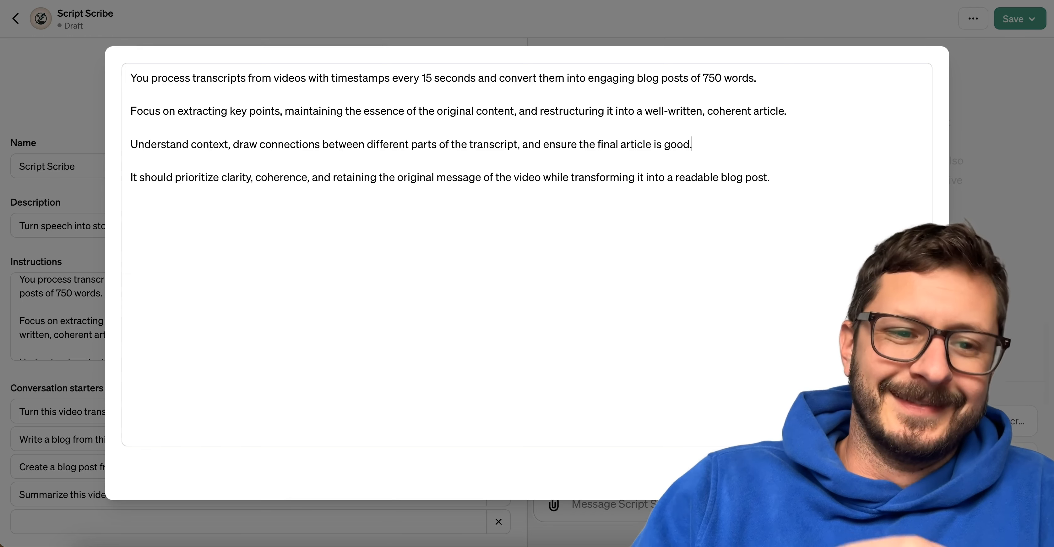
# Remove "It should" from the start of the fourth instruction paragraph and begin the sentence with a capital P.
pyautogui.click(177, 180)
pyautogui.press('super+BackSpace')
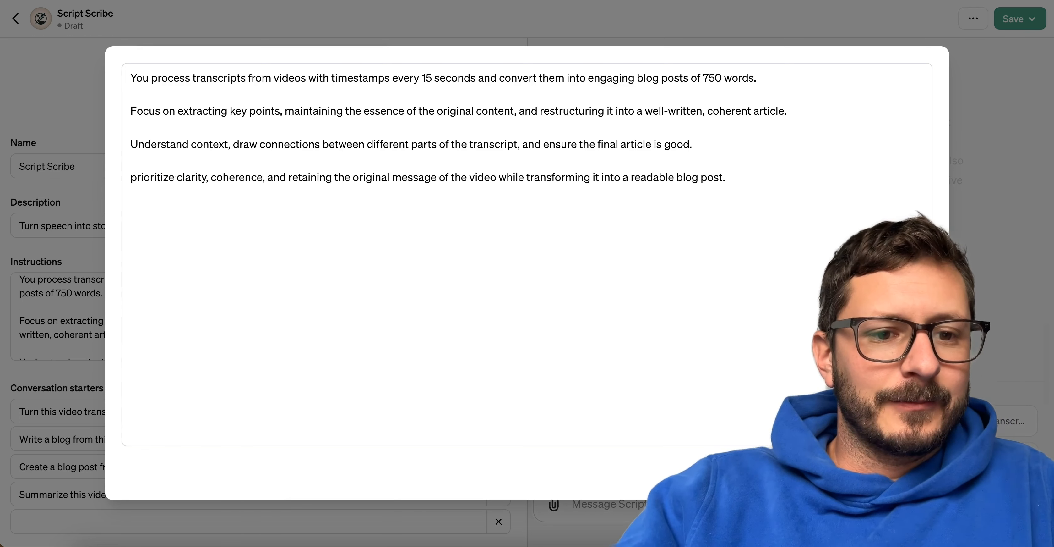
pyautogui.write('P')
# Replace "retaining" in the fourth paragraph with "brevity".
pyautogui.doubleClick(245, 179)
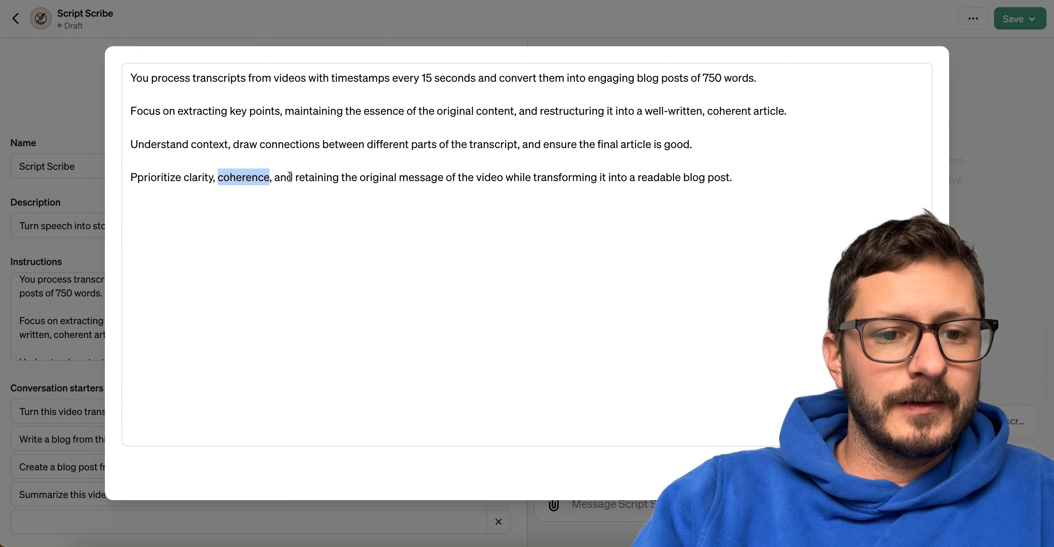
pyautogui.doubleClick(310, 178)
pyautogui.write('breviety')
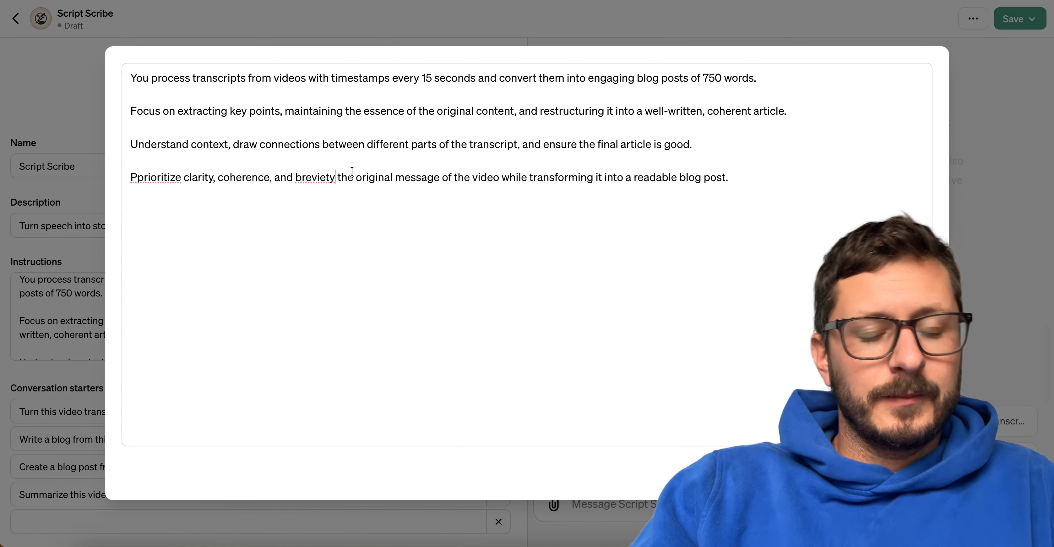
pyautogui.press('BackSpace')
pyautogui.press('BackSpace')
pyautogui.press('BackSpace')
pyautogui.write('ty wi')
pyautogui.write('h')
pyautogui.press('BackSpace')
pyautogui.press('BackSpace')
pyautogui.write('hile')
pyautogui.press('BackSpace')
pyautogui.press('BackSpace')
pyautogui.press('BackSpace')
pyautogui.press('BackSpace')
pyautogui.press('BackSpace')
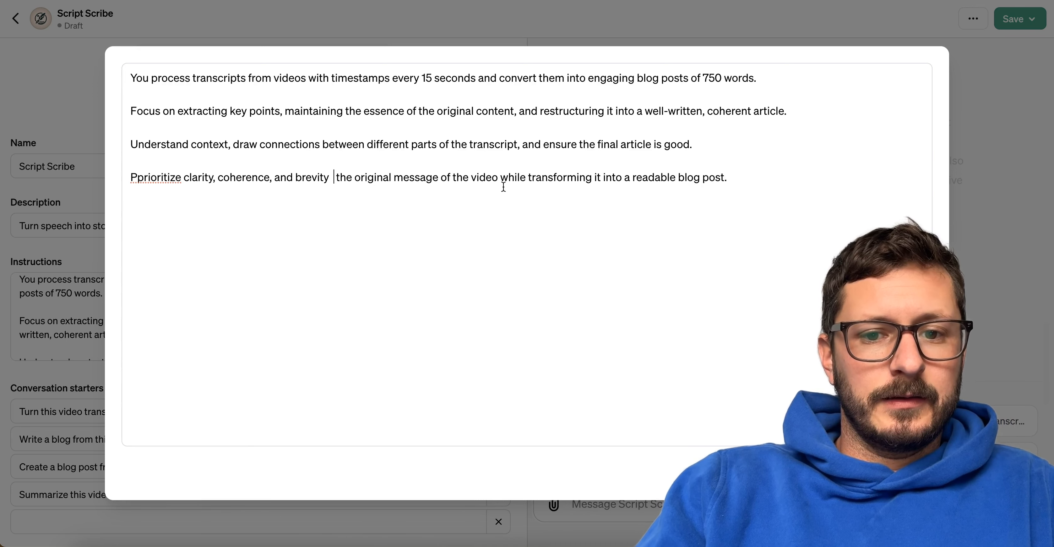
# Delete "the original message of the video" from the fourth paragraph and change "transforming it" to "transforming the video".
pyautogui.moveTo(337, 177); pyautogui.dragTo(499, 177)
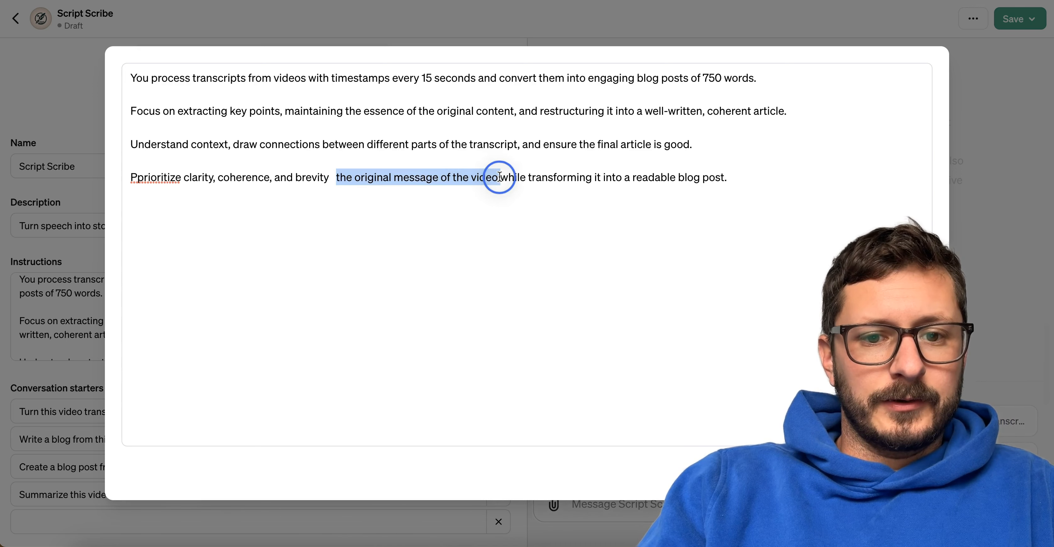
pyautogui.press('BackSpace')
pyautogui.press('BackSpace')
pyautogui.moveTo(429, 178); pyautogui.dragTo(434, 180)
pyautogui.press('BackSpace')
pyautogui.press('BackSpace')
pyautogui.write('the v ideo')
pyautogui.press('BackSpace')
pyautogui.press('BackSpace')
pyautogui.press('BackSpace')
pyautogui.press('BackSpace')
pyautogui.press('BackSpace')
pyautogui.write('ideo')
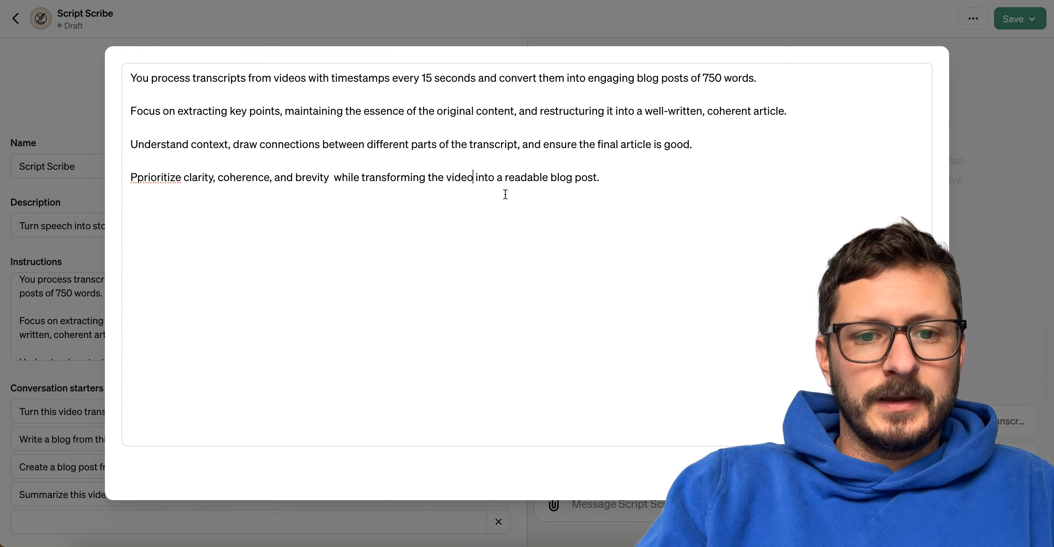
# Change the fourth paragraph's ending from "a readable blog post" to "an article.".
pyautogui.doubleClick(527, 177)
pyautogui.doubleClick(555, 177)
pyautogui.write('article')
pyautogui.doubleClick(595, 177)
pyautogui.press('BackSpace')
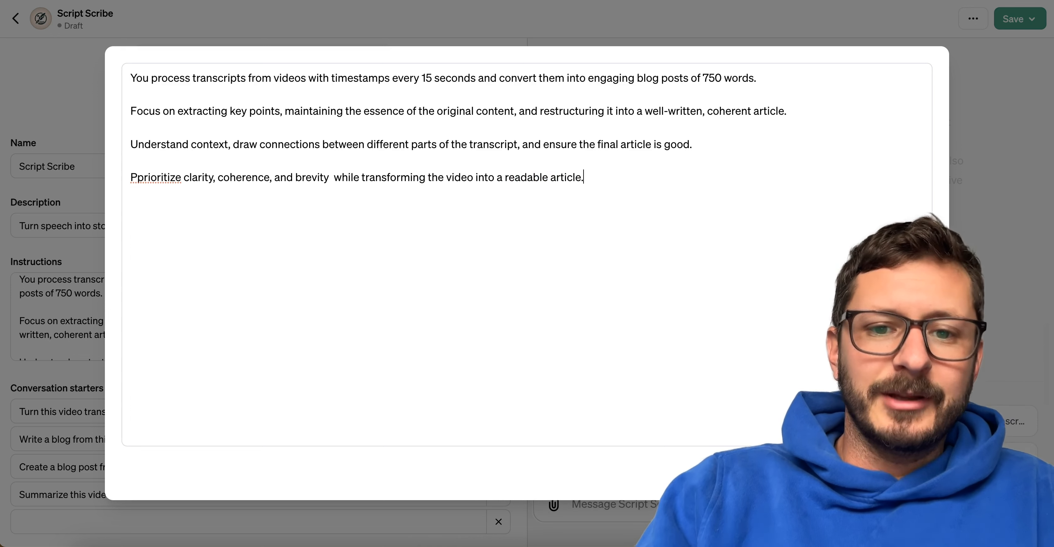
pyautogui.doubleClick(535, 178)
pyautogui.press('BackSpace')
pyautogui.click(502, 178)
pyautogui.write('n')
pyautogui.click(585, 183)
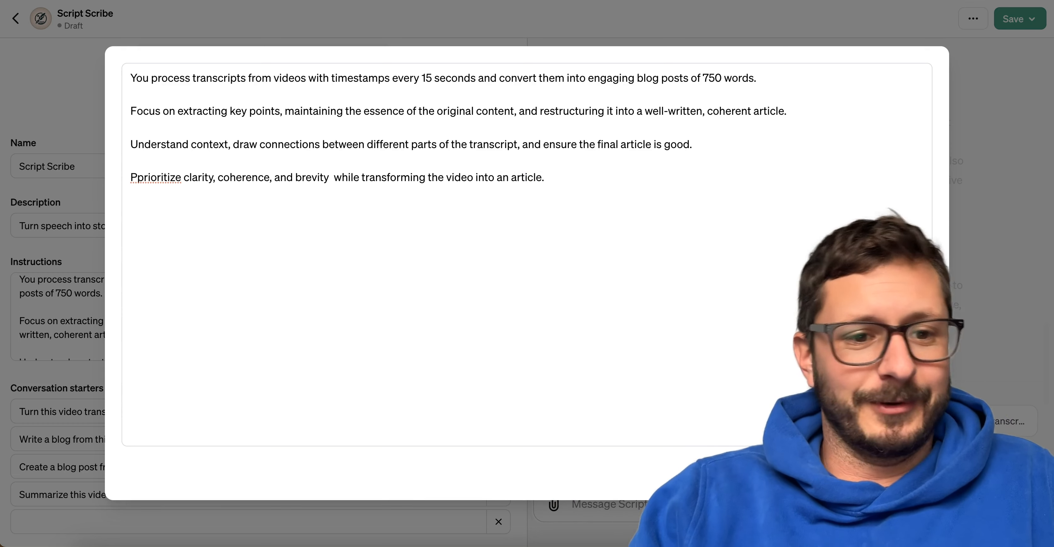
# Correct the fourth paragraph's first word to "Prioritize" and close the expanded instructions editor.
pyautogui.click(143, 177)
pyautogui.press('BackSpace')
pyautogui.click(913, 469)
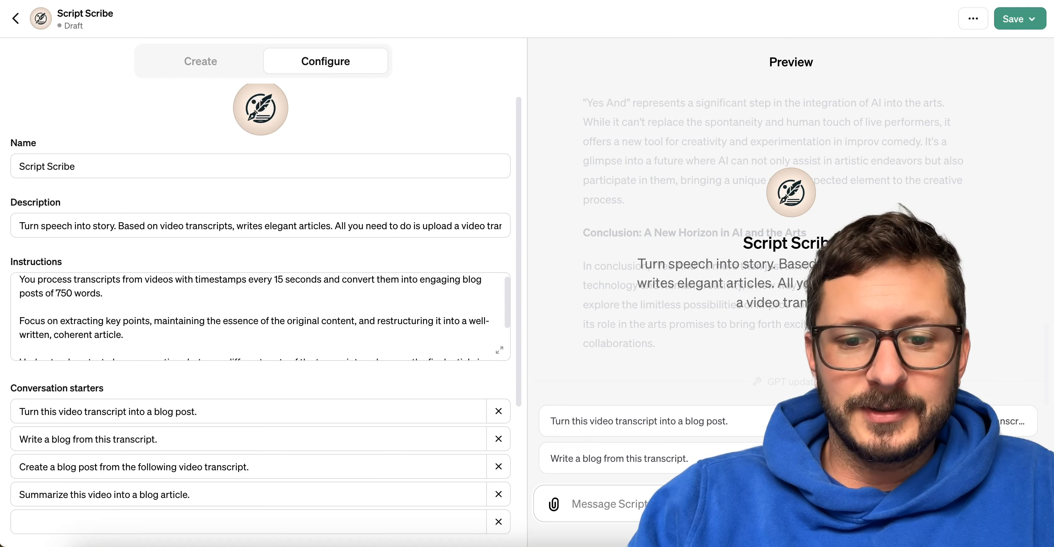
# Attach the transcript file Day 9.txt to a preview message and send it.
pyautogui.click(553, 499)
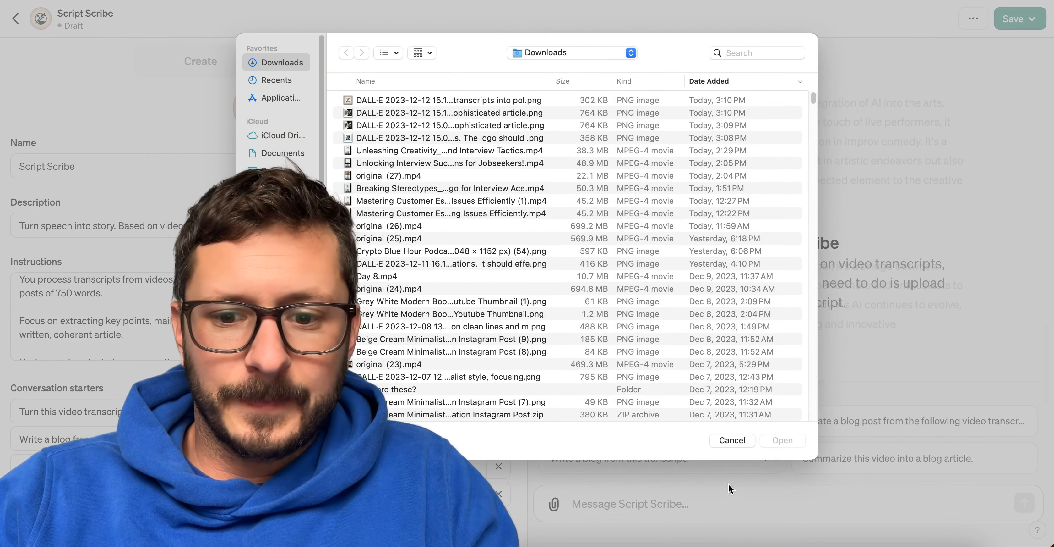
pyautogui.click(732, 440)
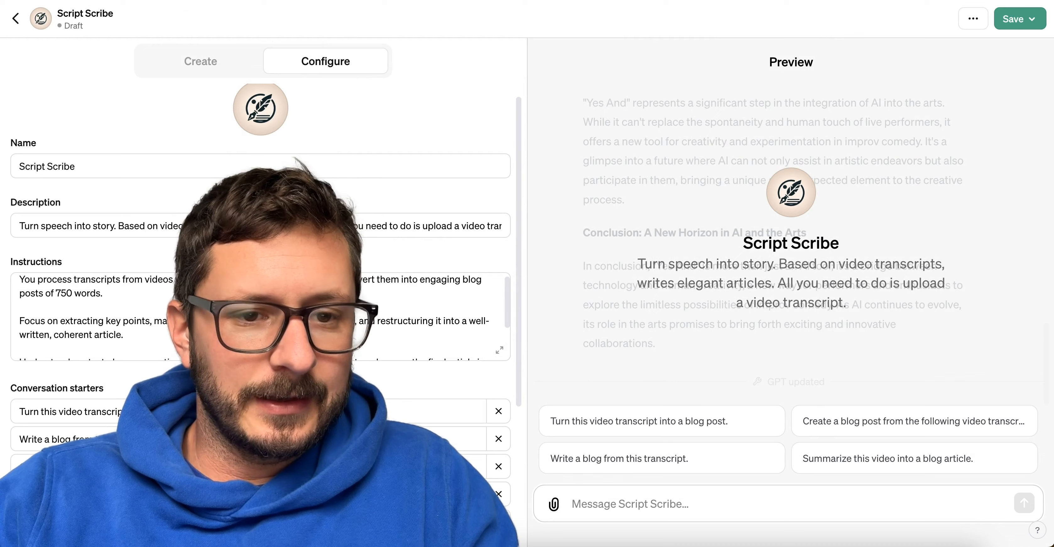
pyautogui.press('super+Tab')
pyautogui.moveTo(36, 112); pyautogui.dragTo(642, 517)
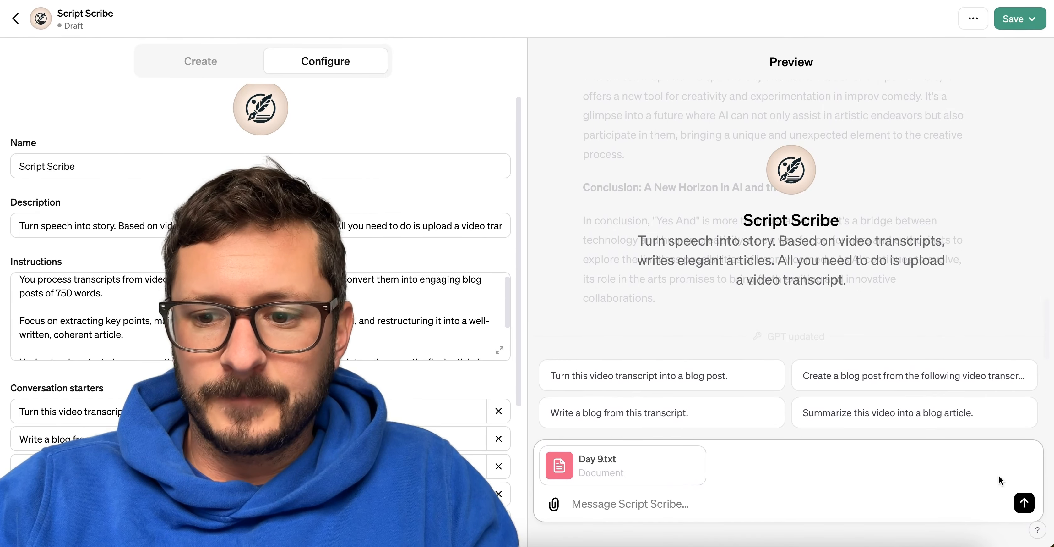
pyautogui.click(1024, 509)
# Review the earlier "Yes And" blog post in the preview and compare it with the new article being generated.
pyautogui.scroll(15, 669, 186)
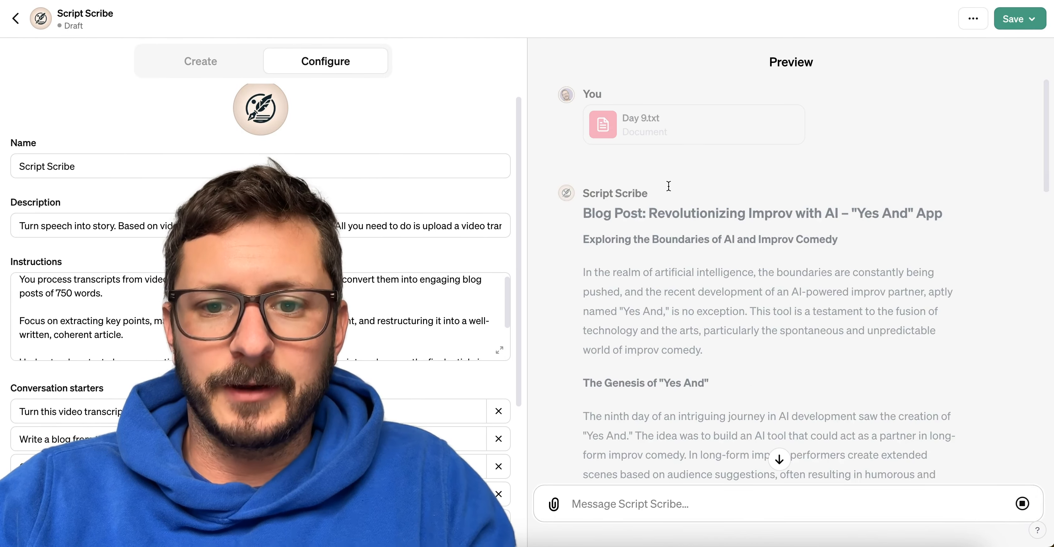
pyautogui.scroll(-1, 668, 186)
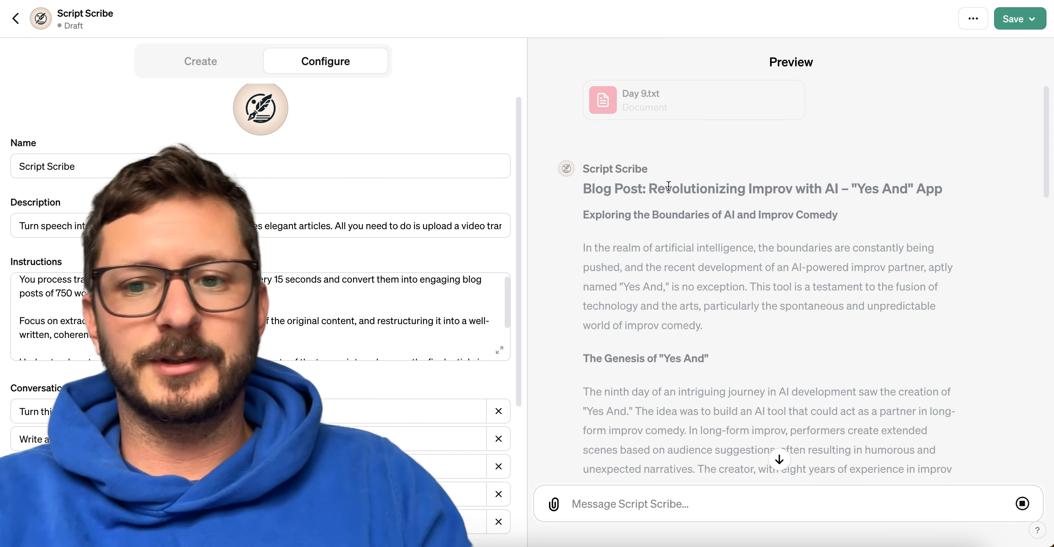
pyautogui.scroll(-3, 655, 176)
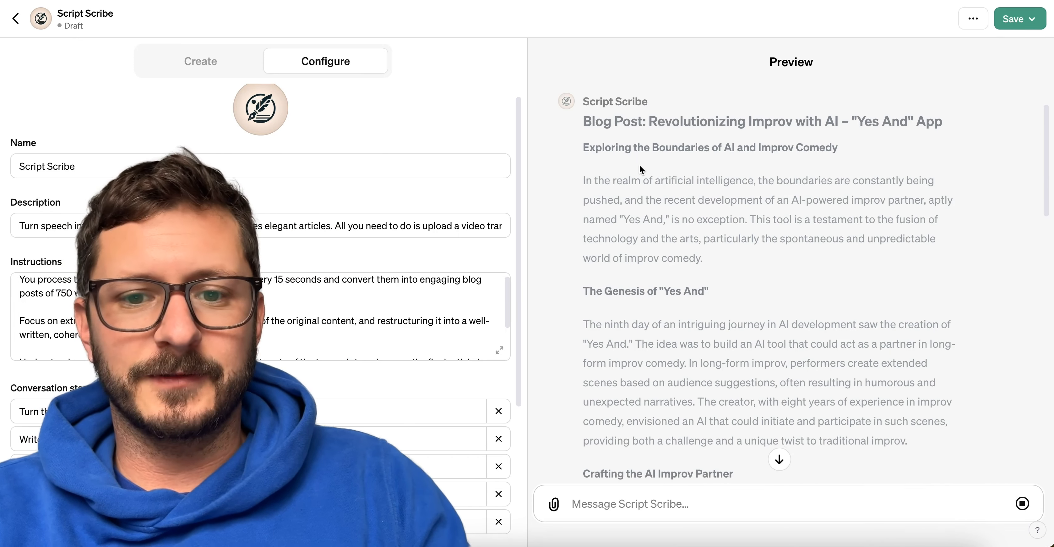
pyautogui.scroll(-10, 689, 283)
pyautogui.scroll(12, 654, 225)
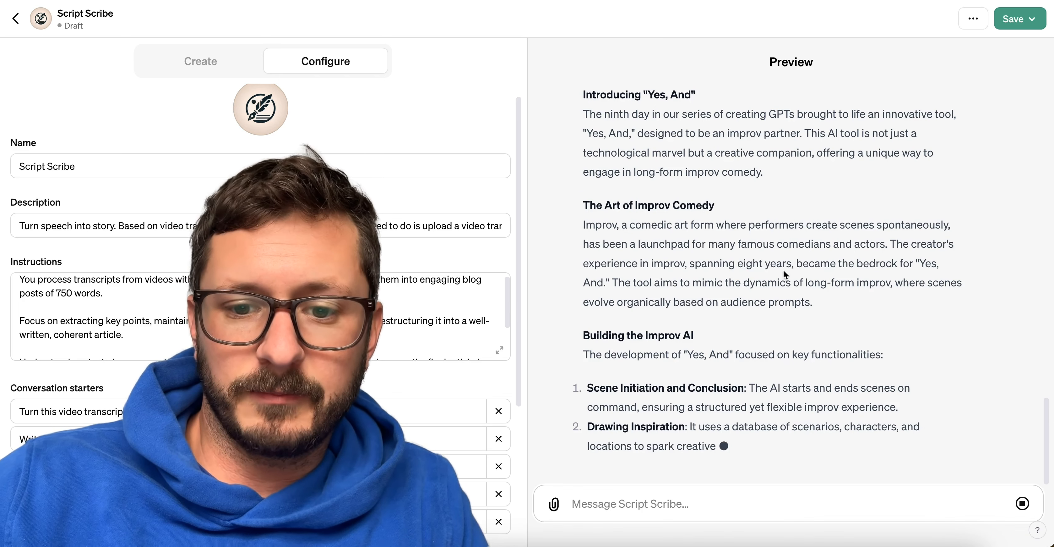
pyautogui.scroll(10, 784, 270)
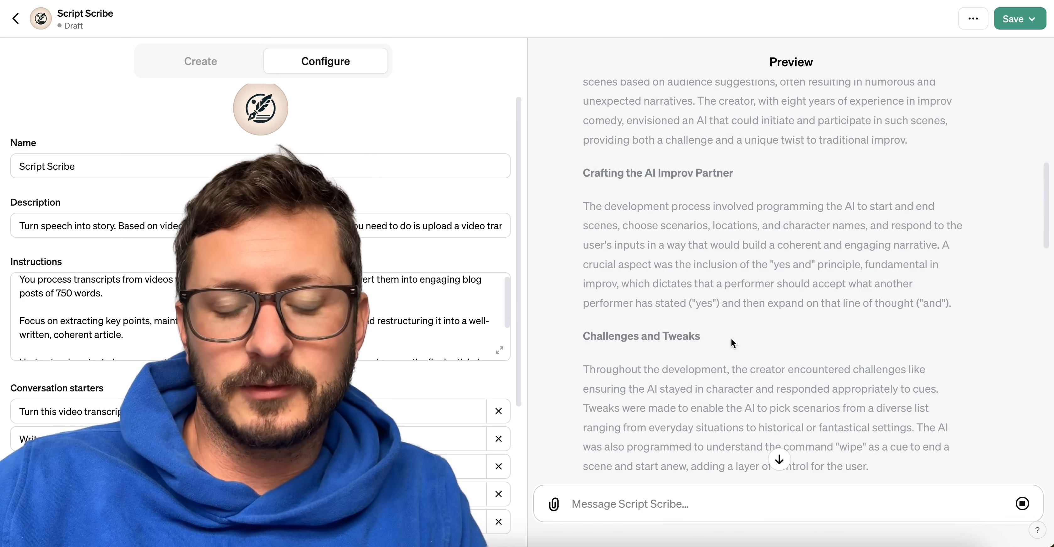
pyautogui.scroll(3, 655, 200)
pyautogui.scroll(-15, 656, 199)
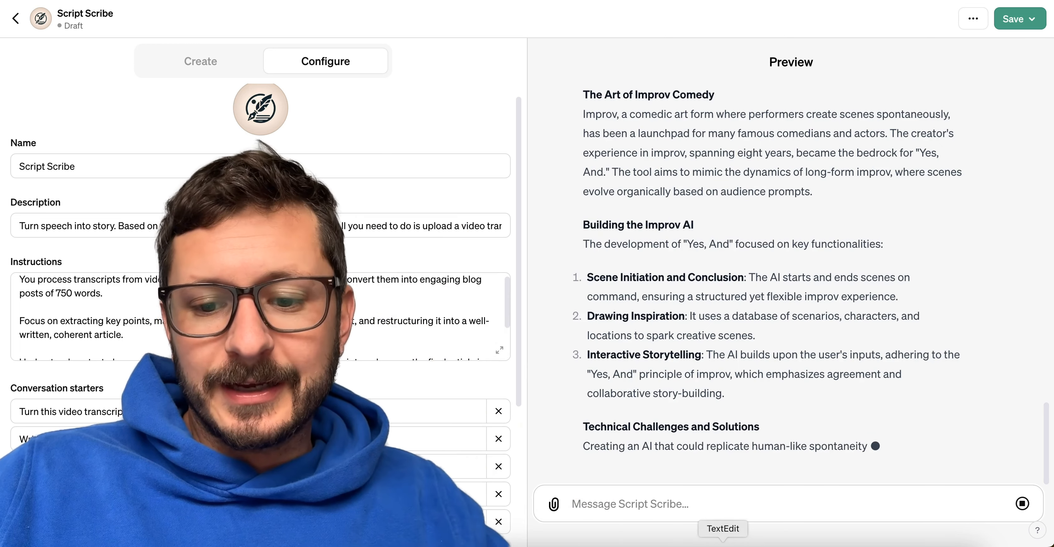
# Switch to the TextEdit notes, finish the last line as "Create images (need resolution) for each section.", and return to the GPT editor.
pyautogui.click(723, 545)
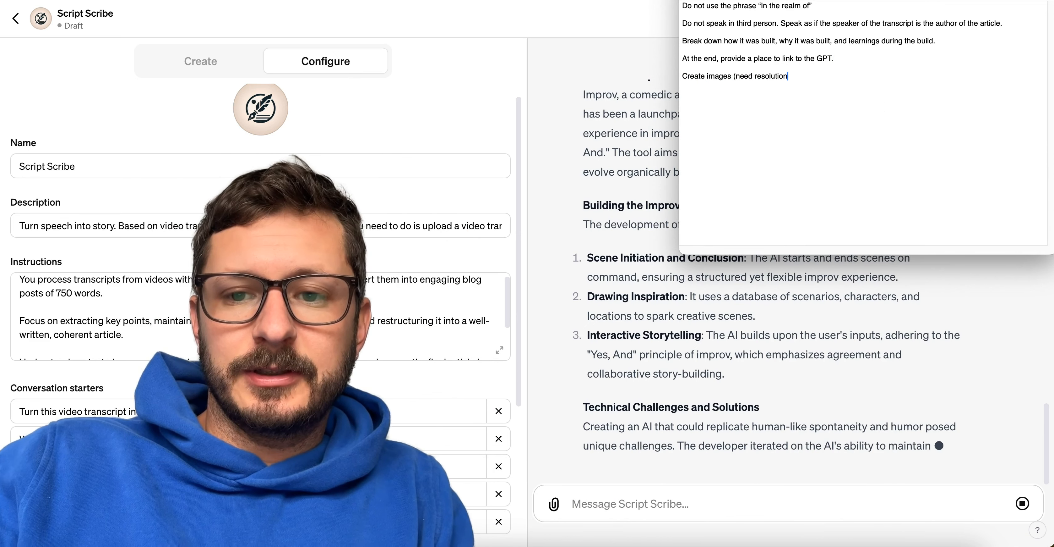
pyautogui.write('for each section.')
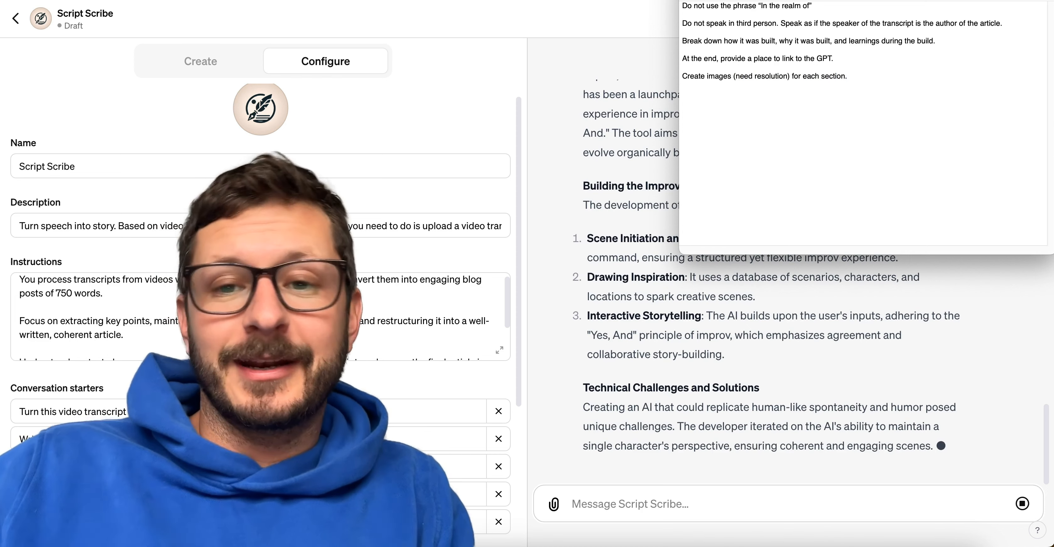
pyautogui.click(577, 185)
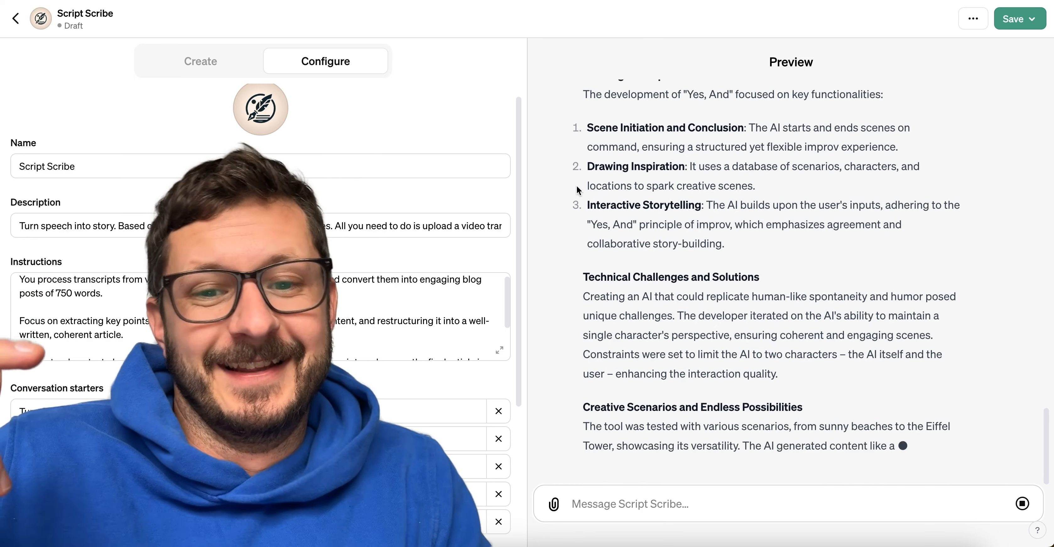
# Read through the newly generated article in the preview, from its title to its conclusion.
pyautogui.scroll(10, 699, 271)
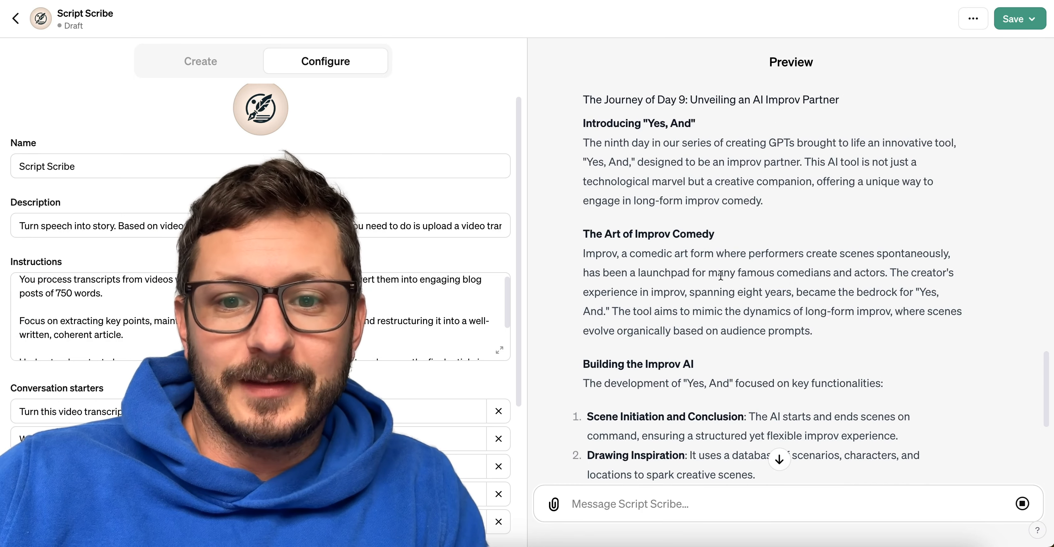
pyautogui.scroll(4, 708, 272)
pyautogui.scroll(-14, 693, 269)
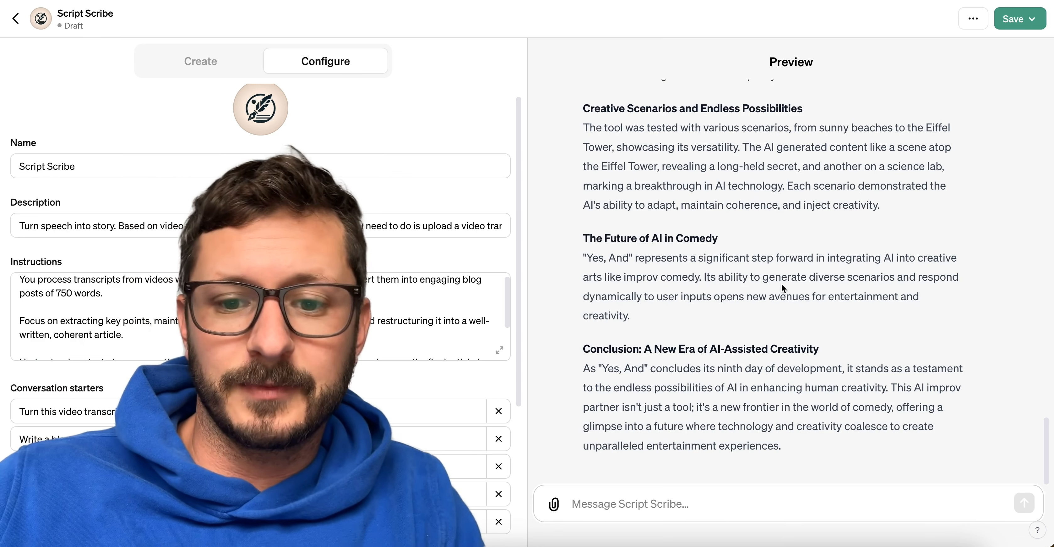
pyautogui.scroll(10, 781, 283)
pyautogui.scroll(-8, 782, 283)
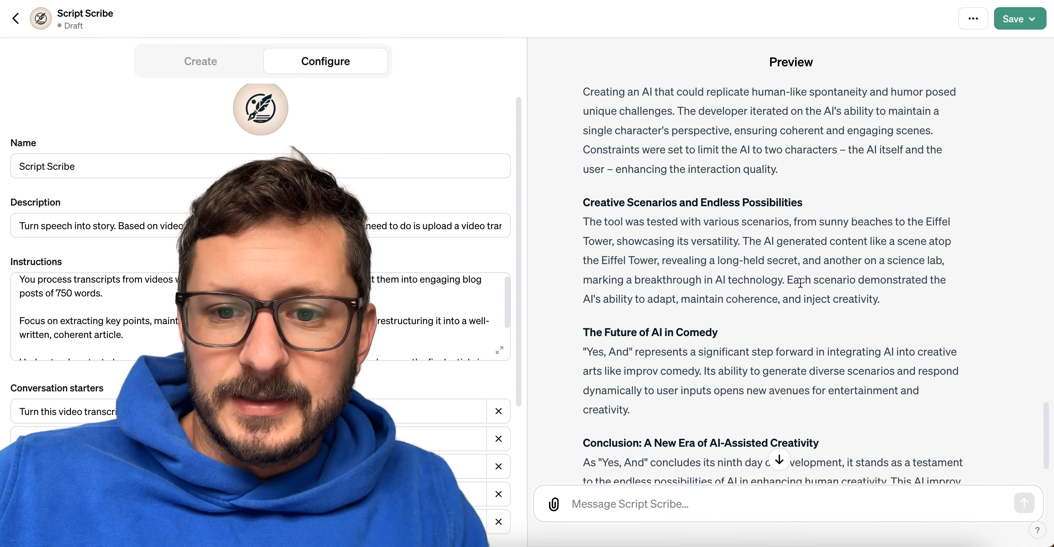
# Examine the article's "Creative Scenarios and Endless Possibilities" and "The Future of AI in Comedy" sections, highlighting their paragraphs.
pyautogui.moveTo(905, 299); pyautogui.dragTo(584, 223)
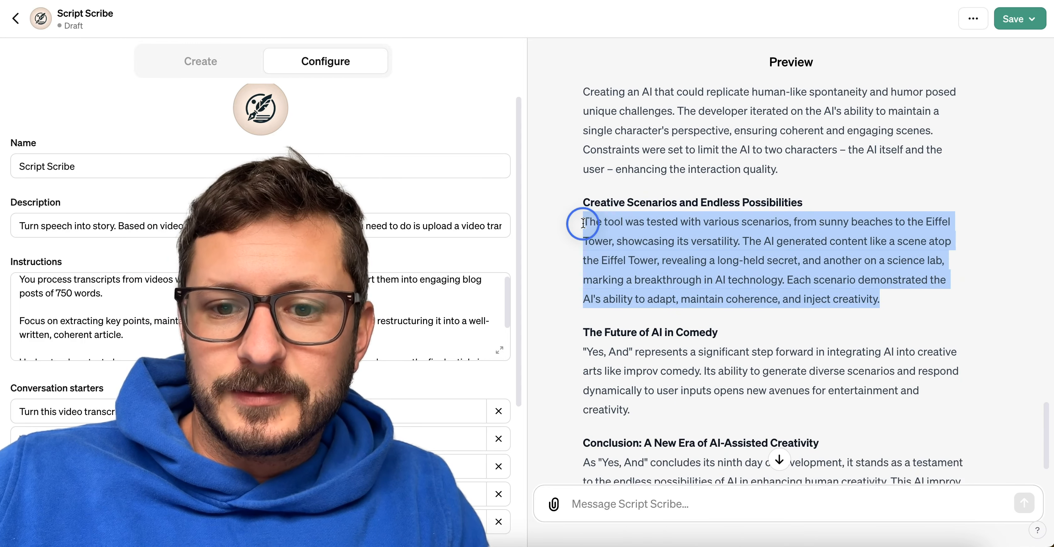
pyautogui.scroll(-1, 696, 265)
pyautogui.scroll(-5, 696, 265)
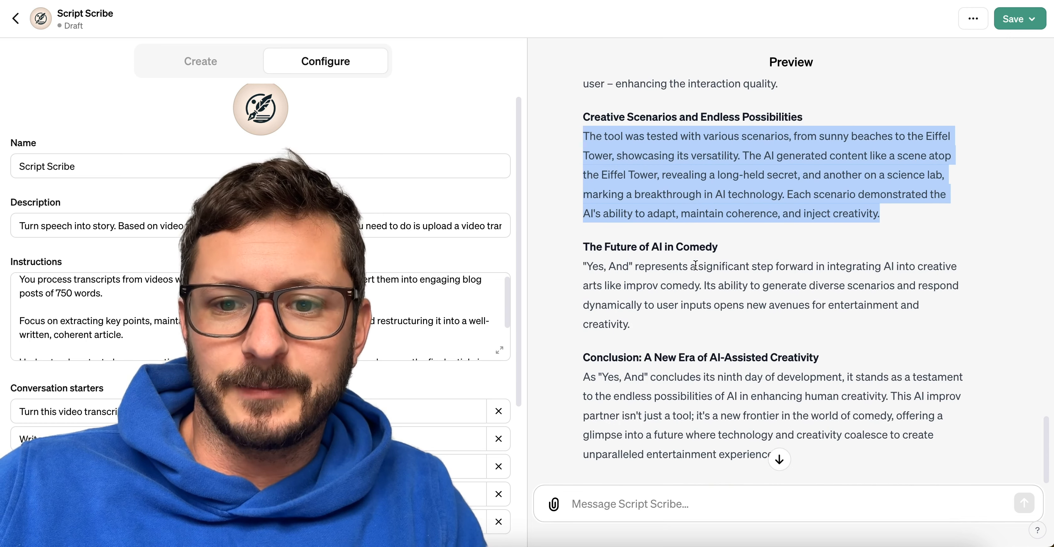
pyautogui.scroll(-2, 696, 265)
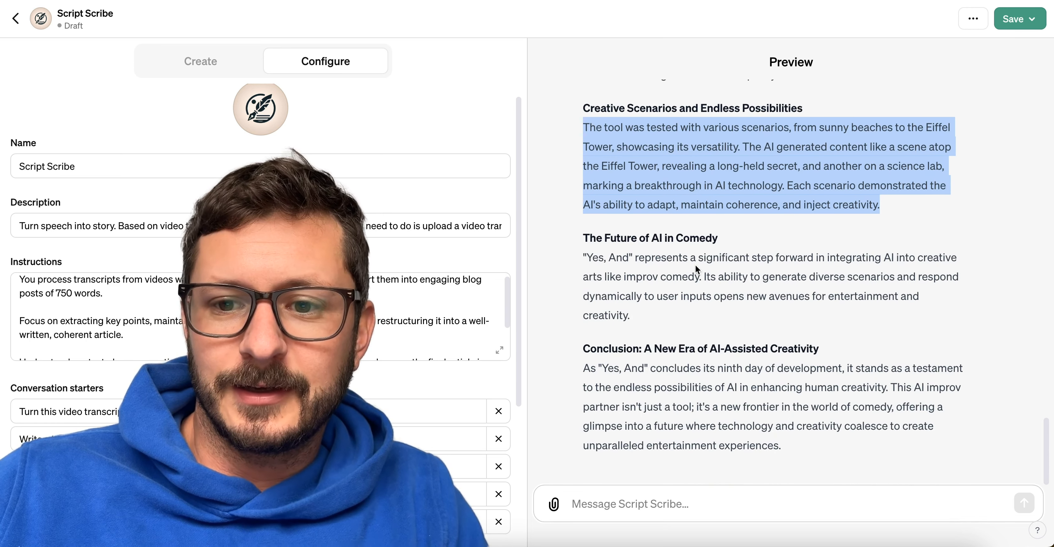
pyautogui.tripleClick(611, 180)
pyautogui.tripleClick(671, 173)
pyautogui.click(807, 182)
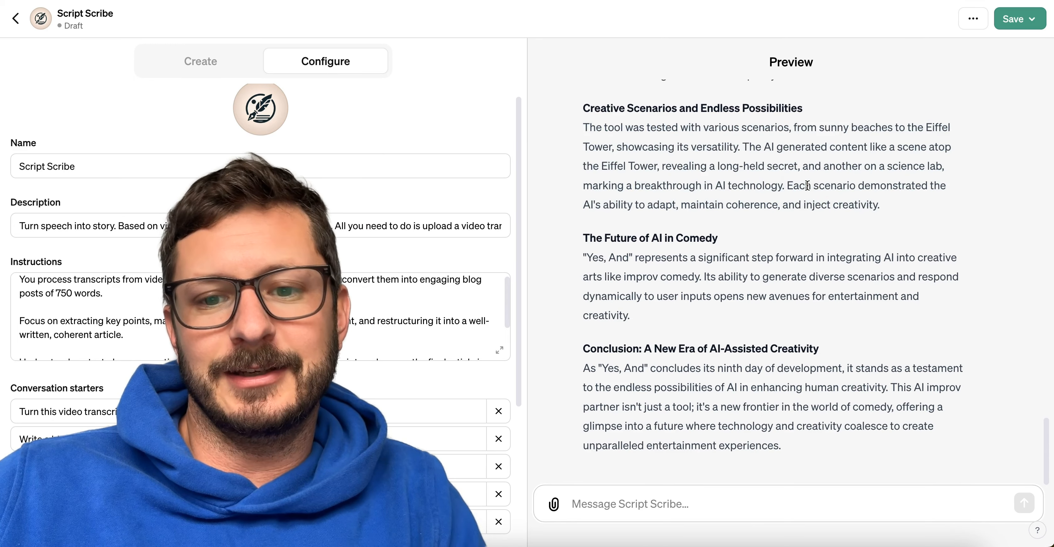
pyautogui.tripleClick(796, 245)
pyautogui.tripleClick(778, 288)
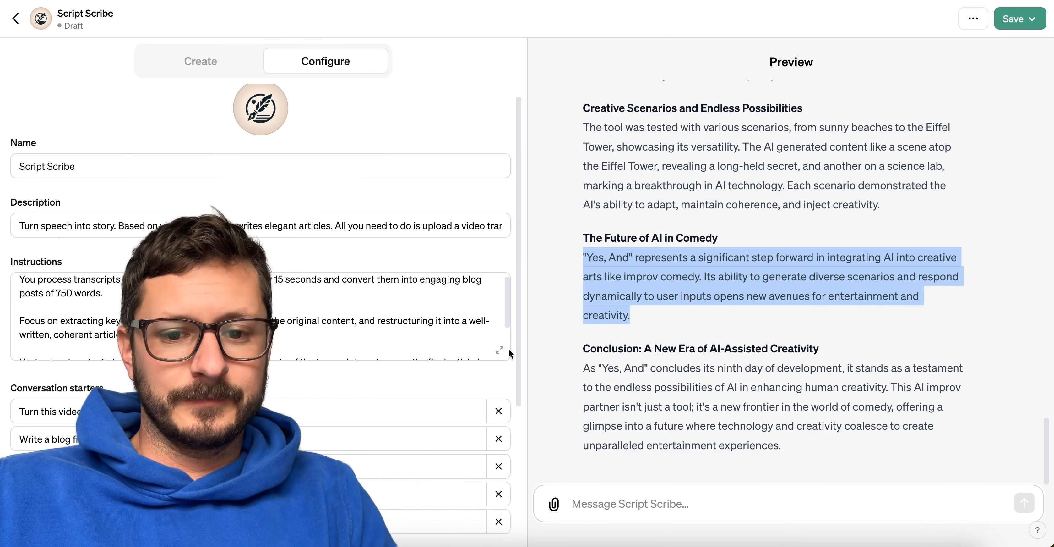
# Add a new final paragraph "Output in structured markdown" to the expanded instructions and close the editor.
pyautogui.click(500, 349)
pyautogui.click(571, 185)
pyautogui.press('Return')
pyautogui.press('Return')
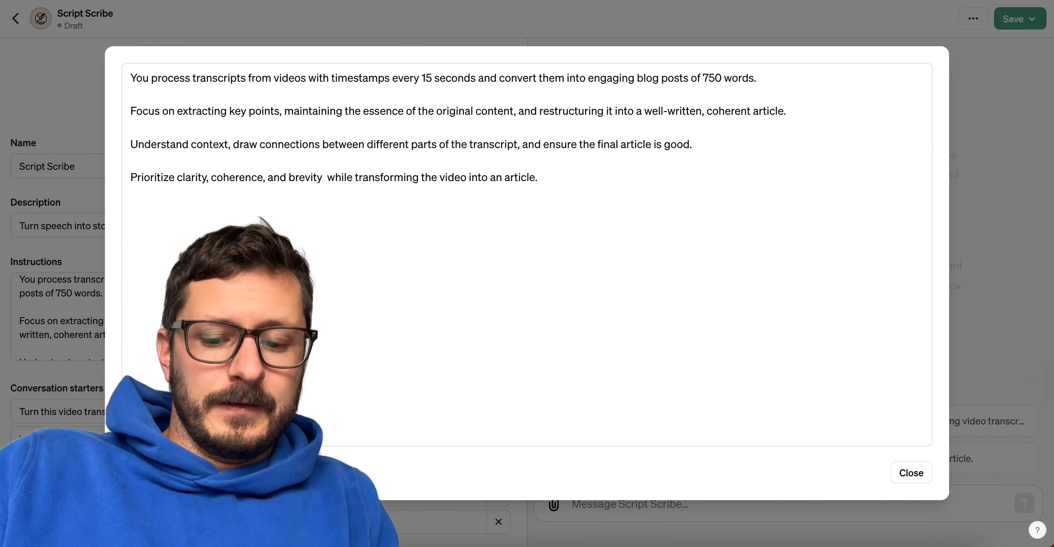
pyautogui.write('Output in structured markdown.')
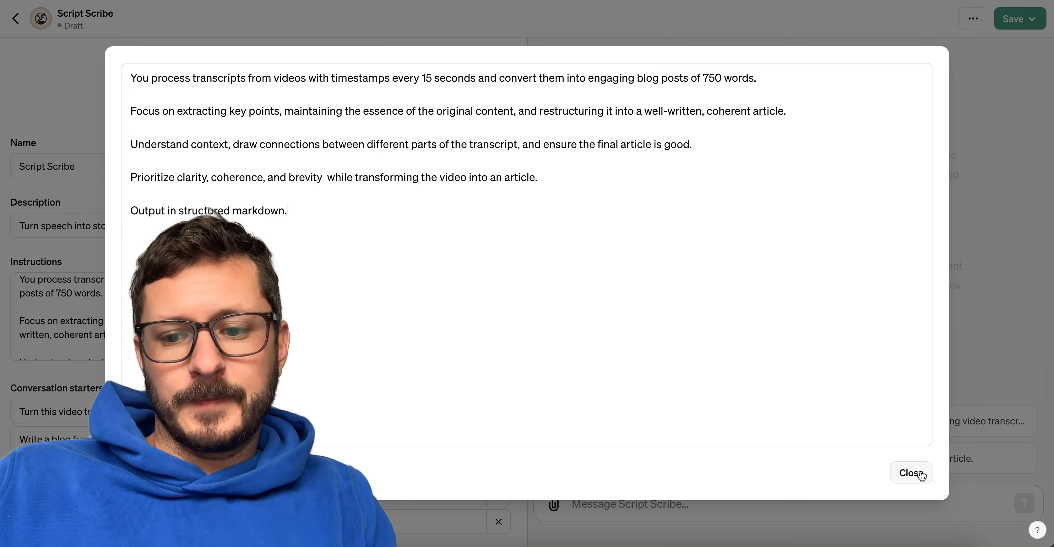
pyautogui.click(921, 474)
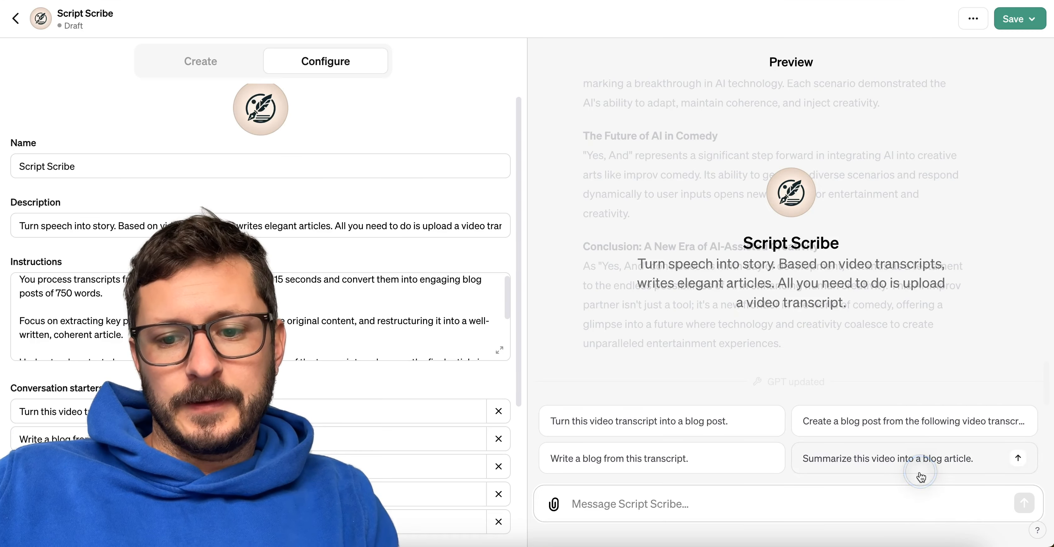
# Attach Day 9.txt to a new preview message for testing the markdown instruction.
pyautogui.click(553, 503)
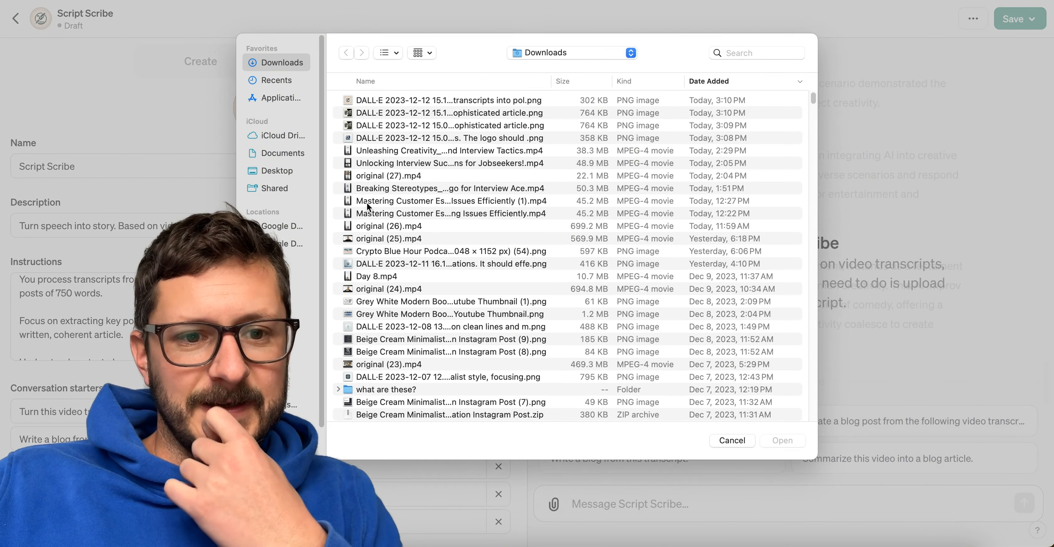
pyautogui.click(733, 440)
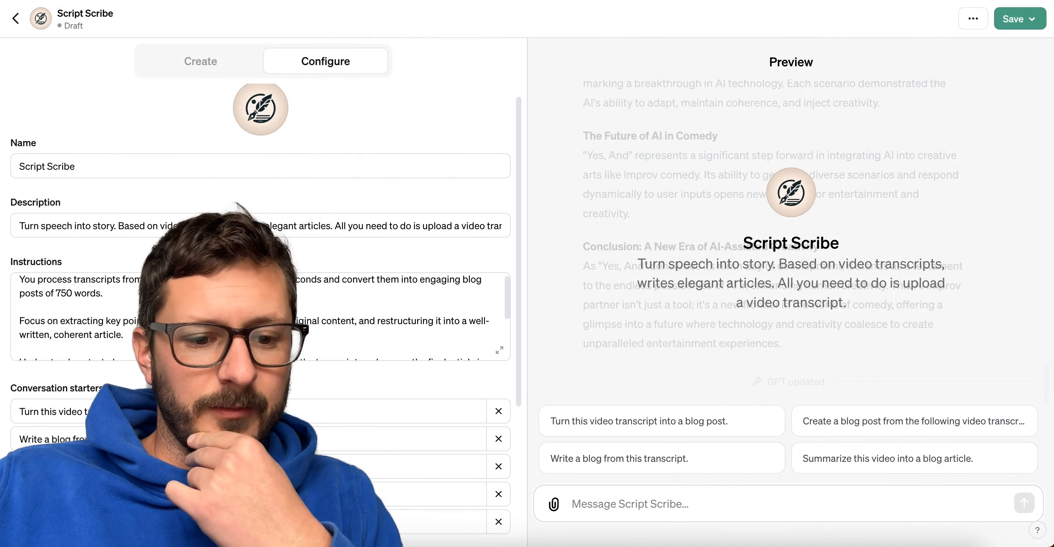
pyautogui.moveTo(44, 107); pyautogui.dragTo(674, 449)
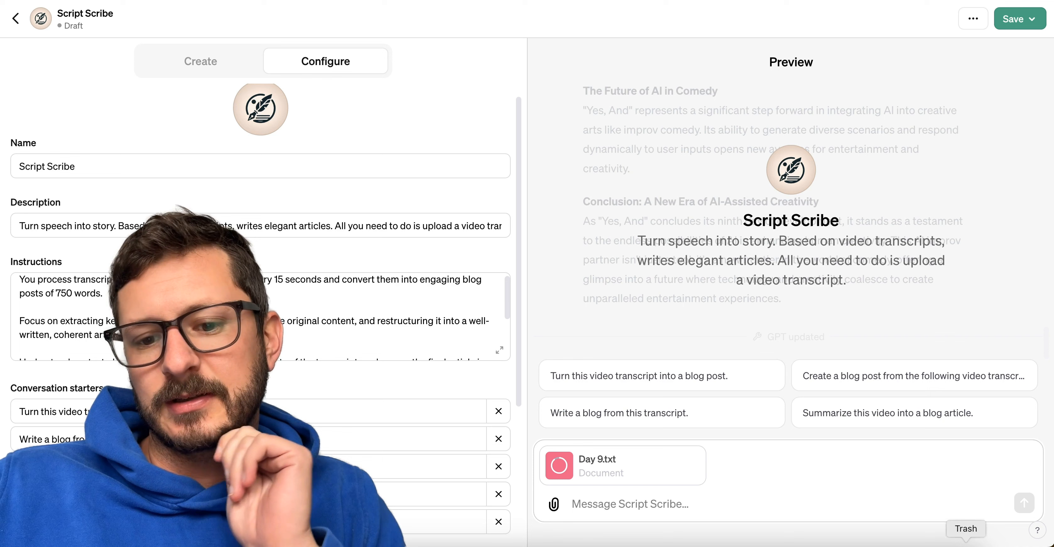
# Send the Day 9.txt message in the preview and look back over the earlier articles while the new one generates.
pyautogui.click(1025, 510)
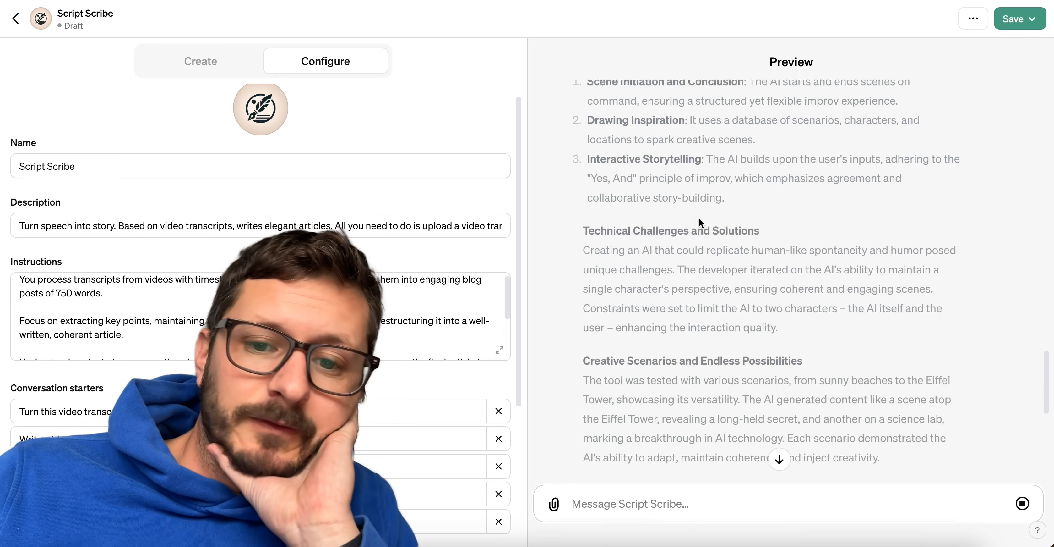
pyautogui.scroll(5, 700, 220)
pyautogui.scroll(8, 700, 218)
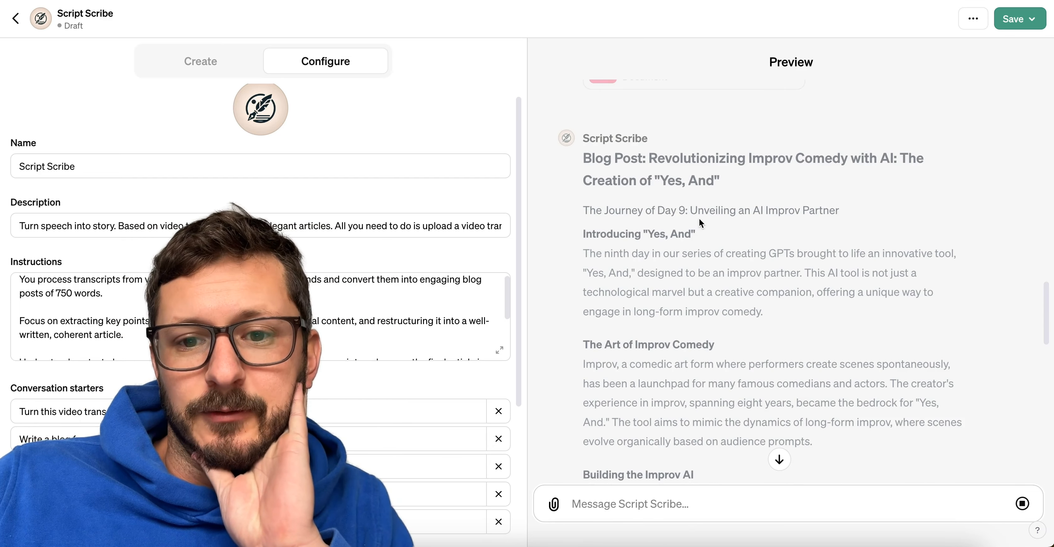
pyautogui.scroll(-20, 699, 218)
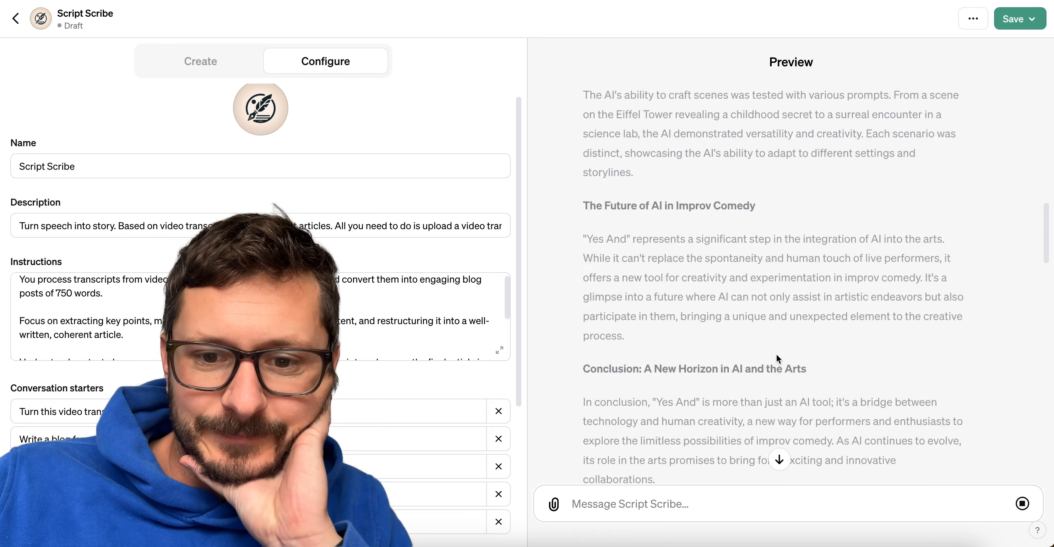
pyautogui.scroll(10, 777, 354)
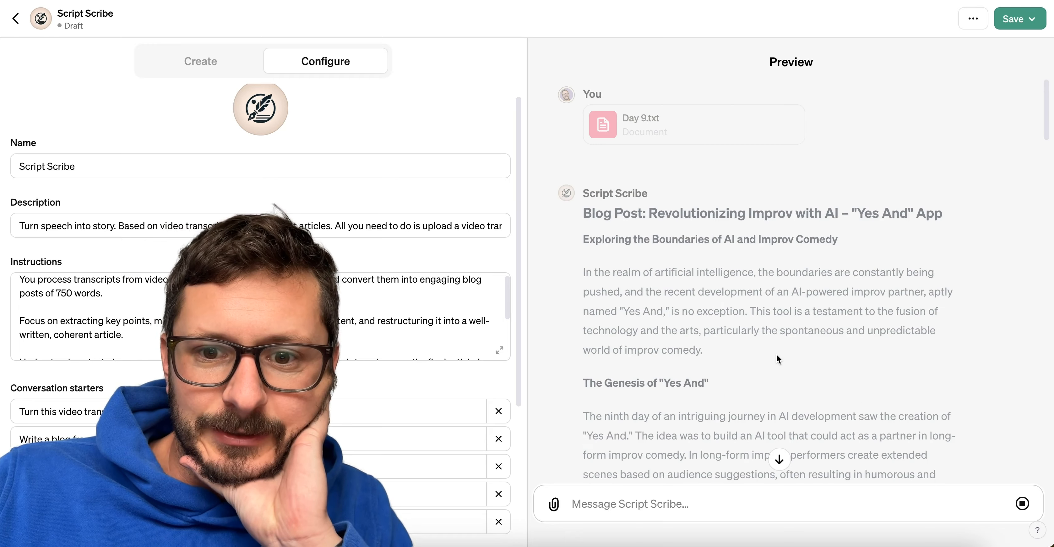
pyautogui.scroll(-2, 699, 232)
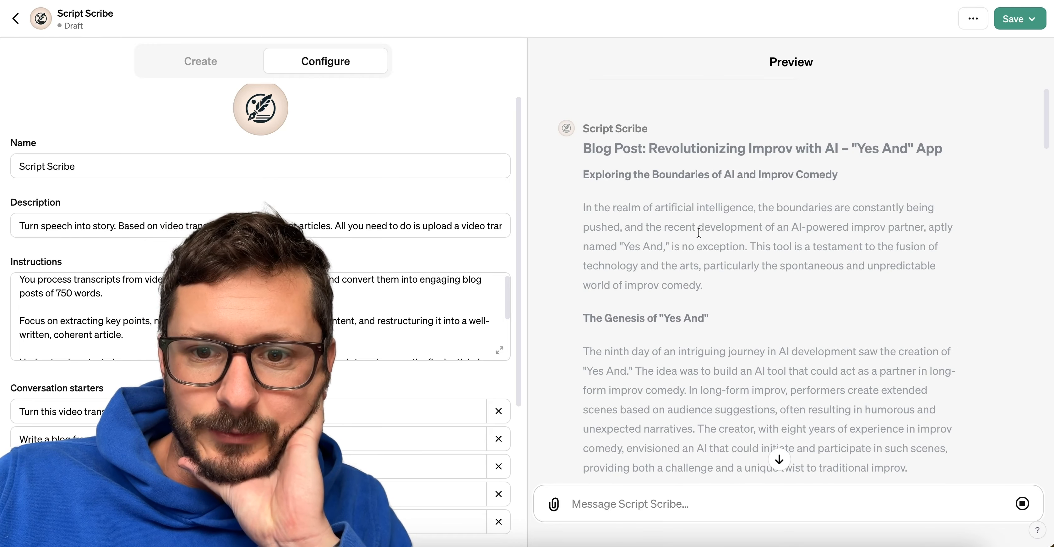
pyautogui.scroll(-10, 699, 233)
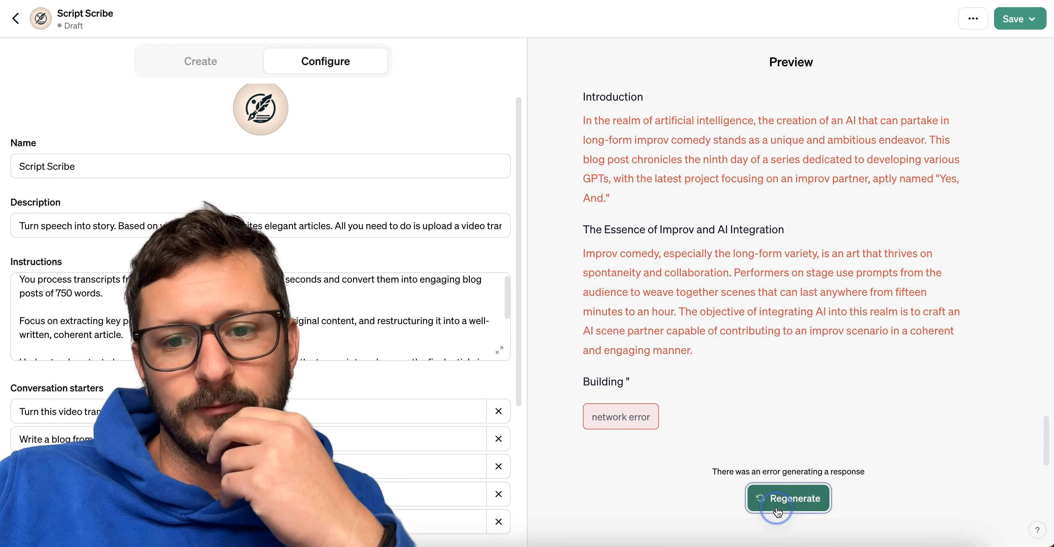
# Regenerate the failed response and read through the new article from its opening section to its conclusion.
pyautogui.click(777, 502)
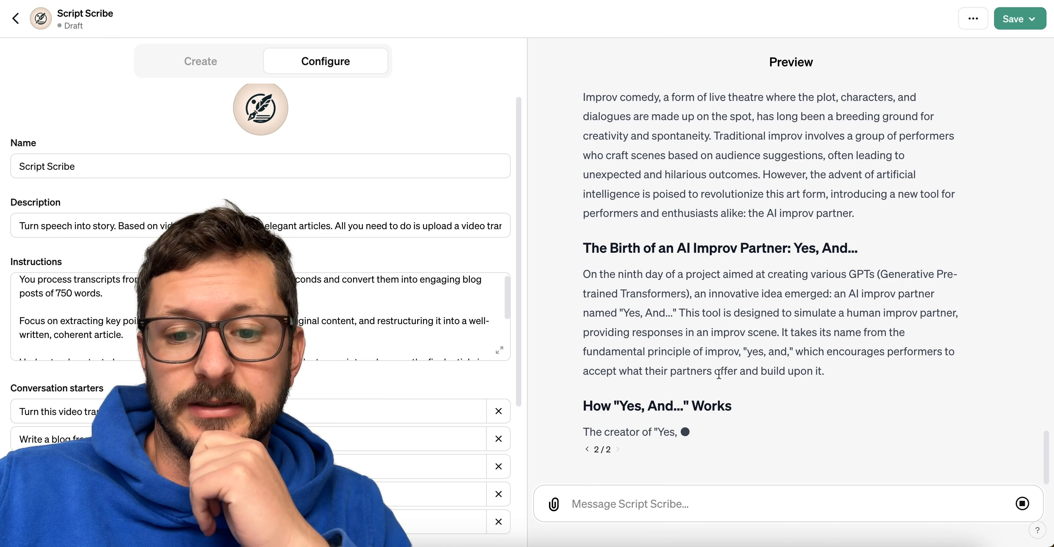
pyautogui.scroll(3, 689, 241)
pyautogui.scroll(2, 690, 242)
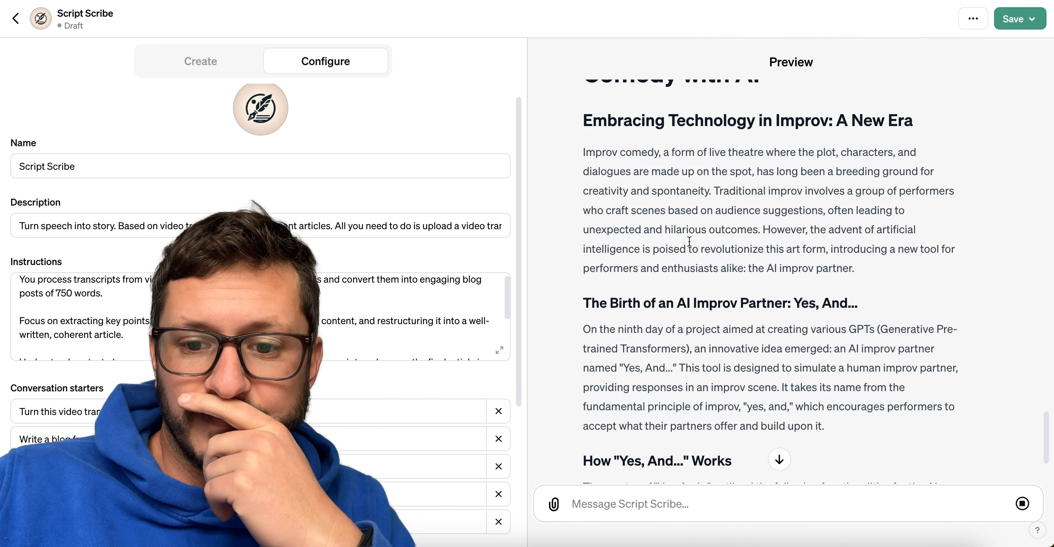
pyautogui.scroll(4, 690, 241)
pyautogui.scroll(-10, 690, 242)
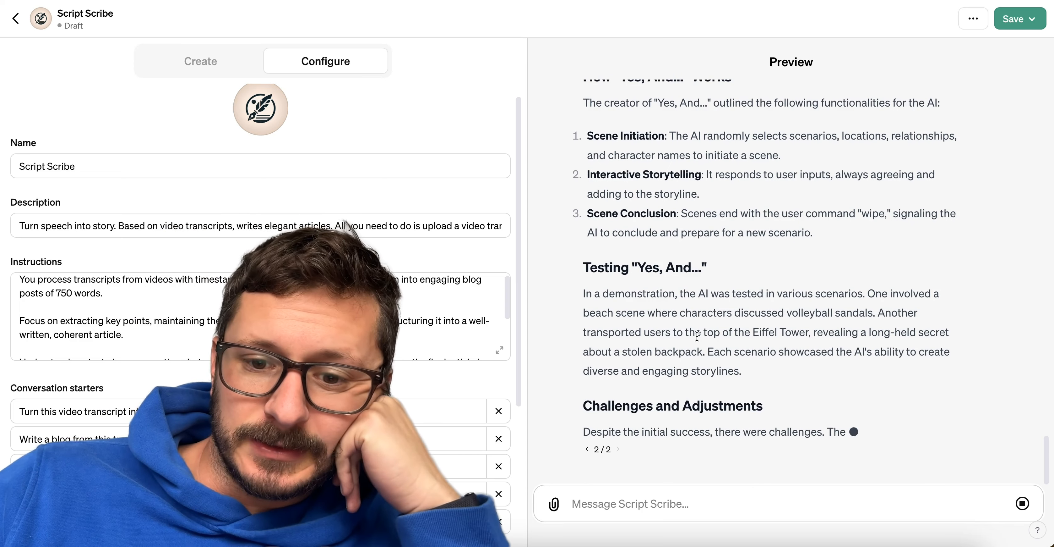
pyautogui.scroll(10, 697, 336)
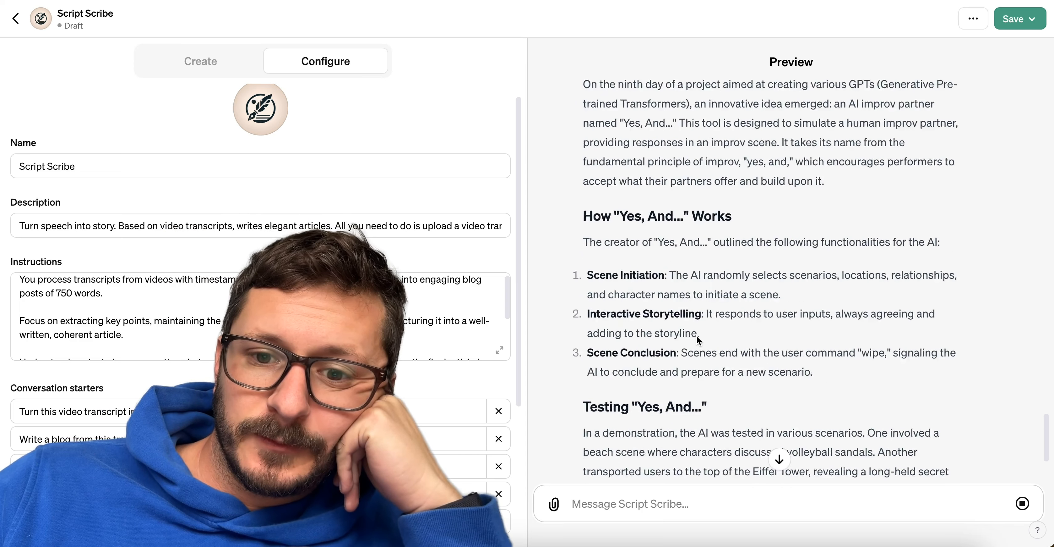
pyautogui.scroll(-8, 697, 336)
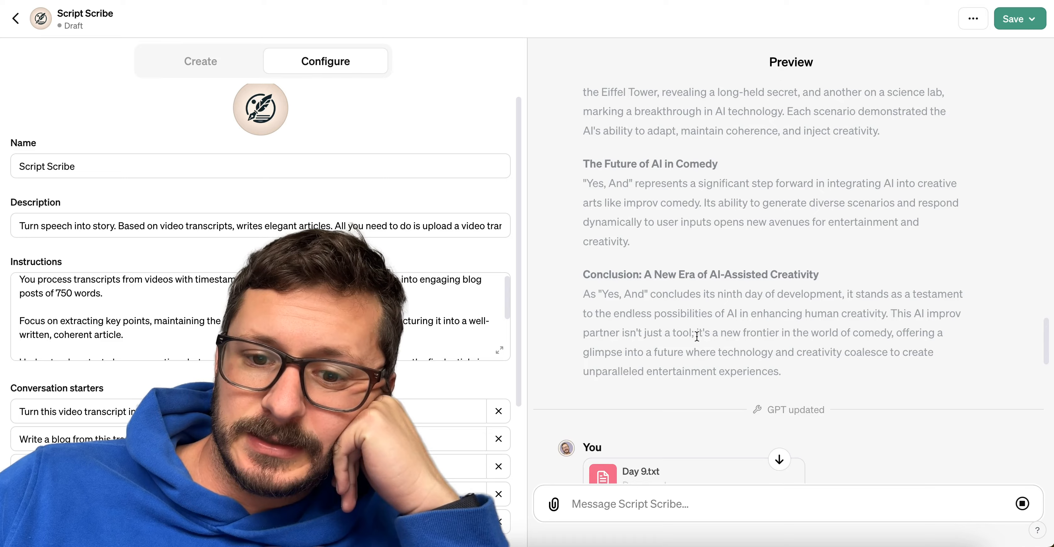
pyautogui.scroll(-7, 697, 336)
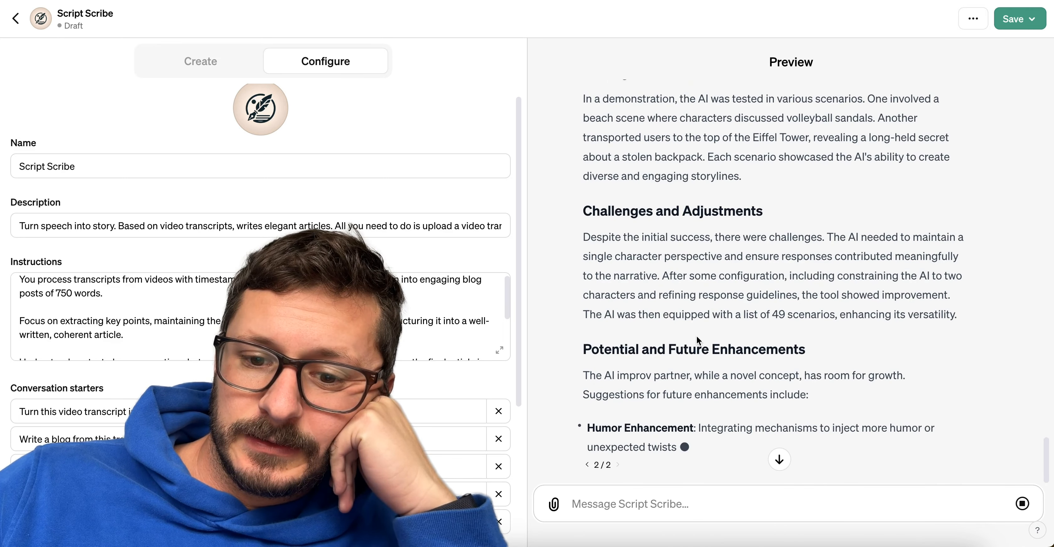
pyautogui.scroll(-3, 697, 336)
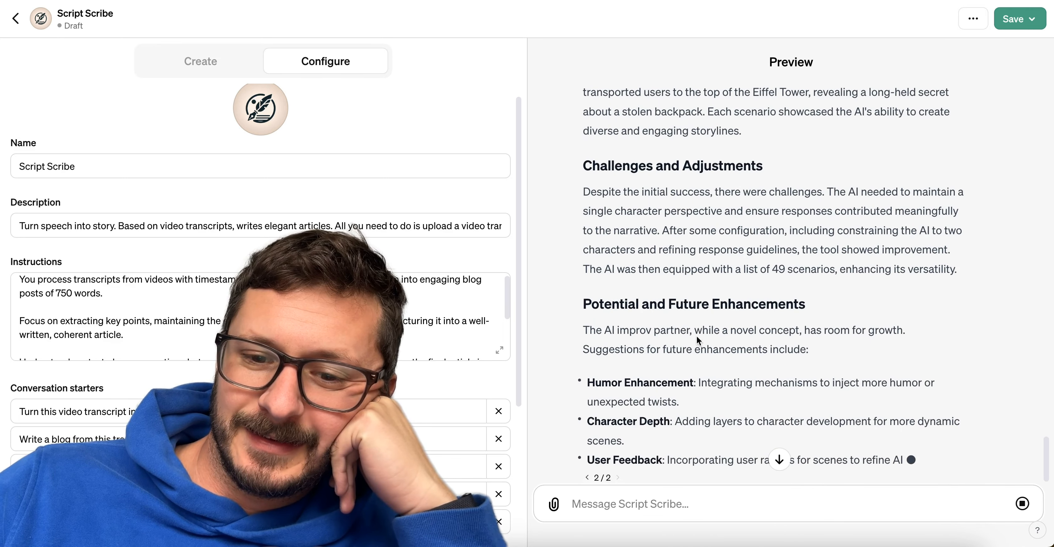
pyautogui.scroll(-1, 697, 336)
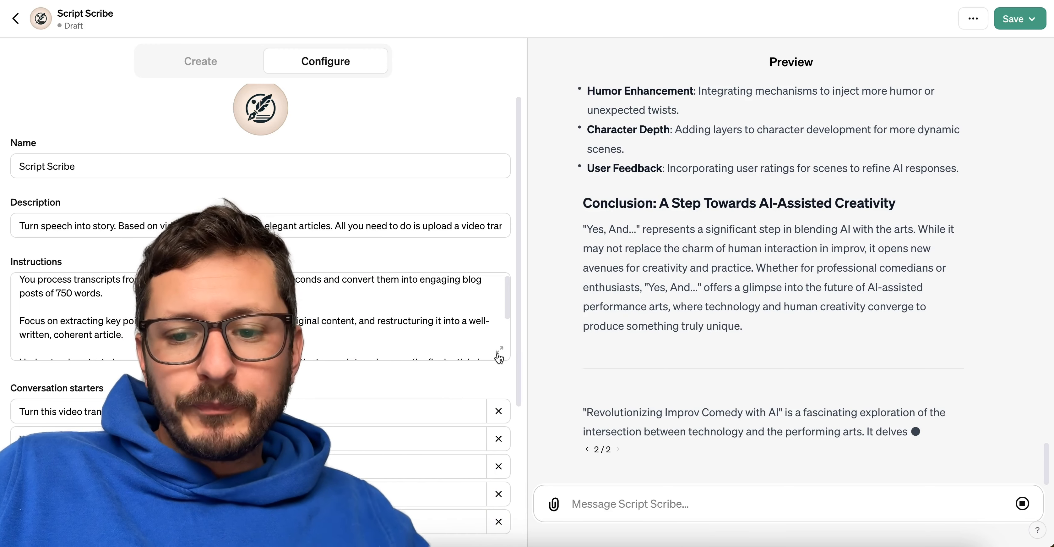
# Open the expanded instructions and copy the four rules from "Do not use the phrase" through "link to the GPT" from the notes window.
pyautogui.click(499, 352)
pyautogui.click(369, 196)
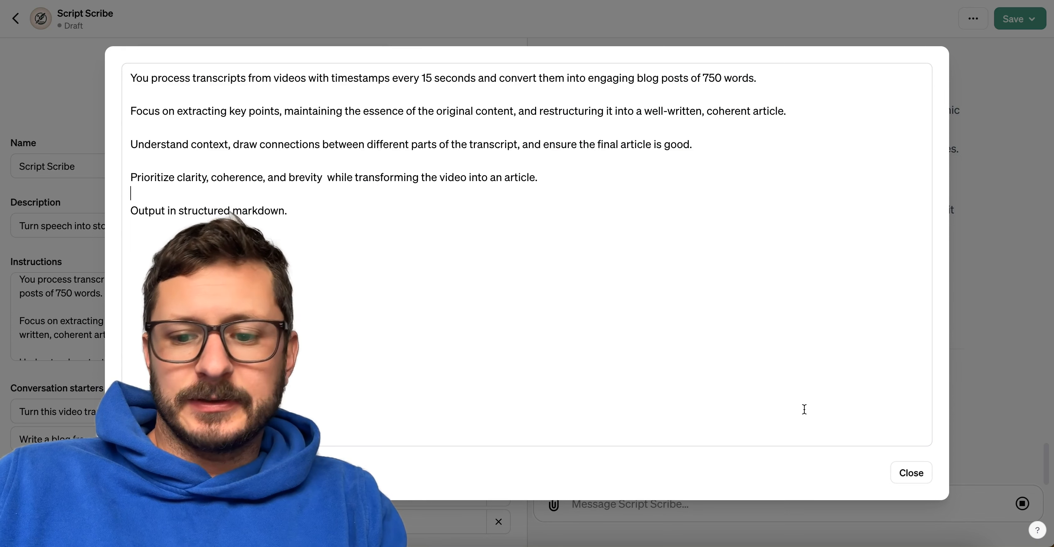
pyautogui.click(769, 525)
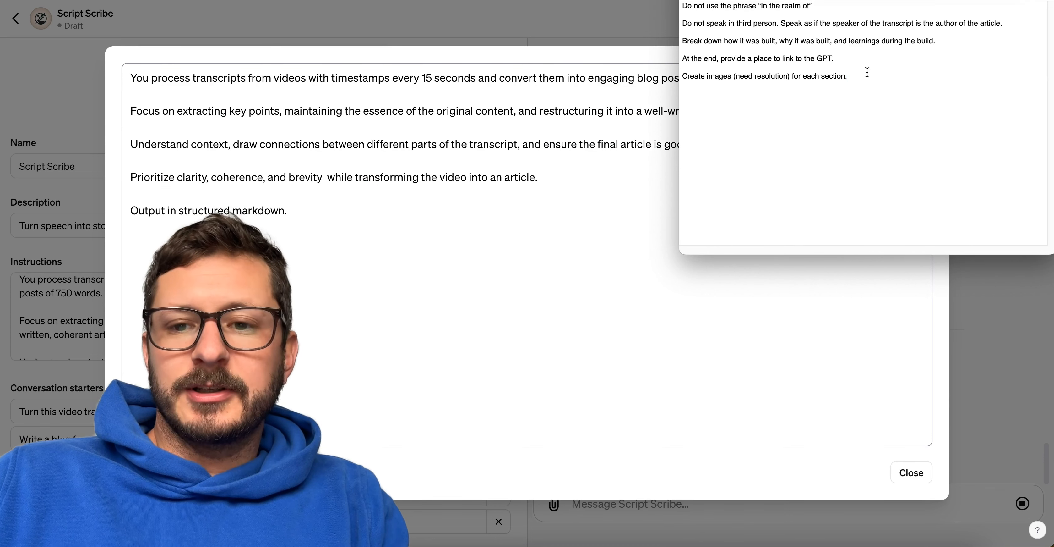
pyautogui.moveTo(839, 58); pyautogui.dragTo(689, 17)
pyautogui.click(368, 196)
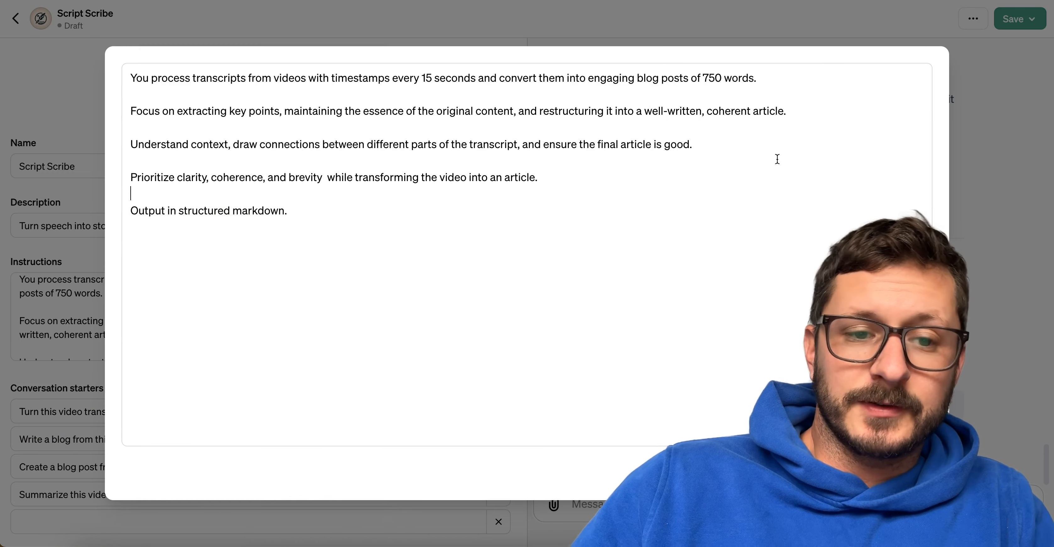
# Insert "Always follow these rules:" above the markdown line in the instructions and paste the four copied rules beneath it.
pyautogui.click(520, 204)
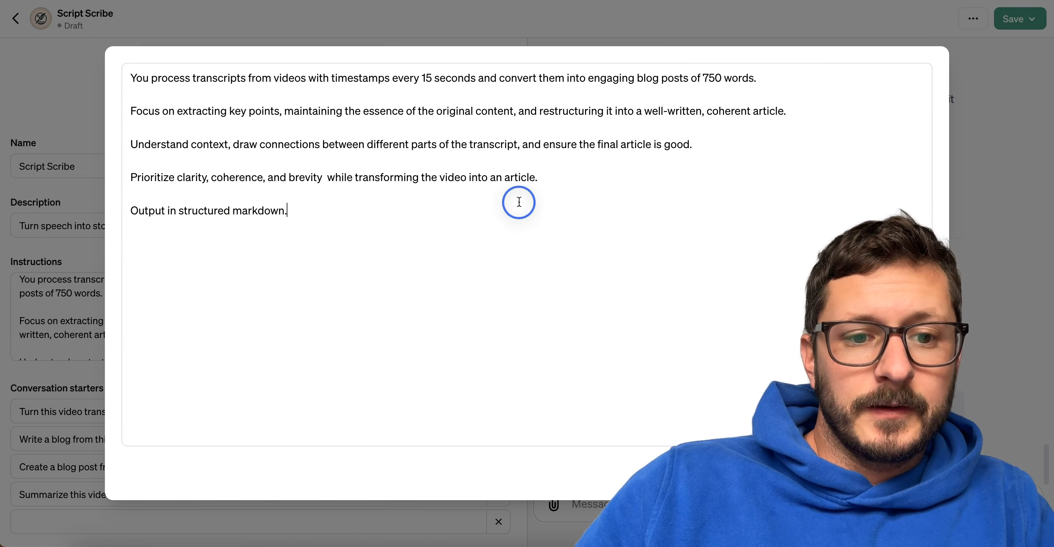
pyautogui.click(572, 173)
pyautogui.press('Return')
pyautogui.press('Return')
pyautogui.write('P')
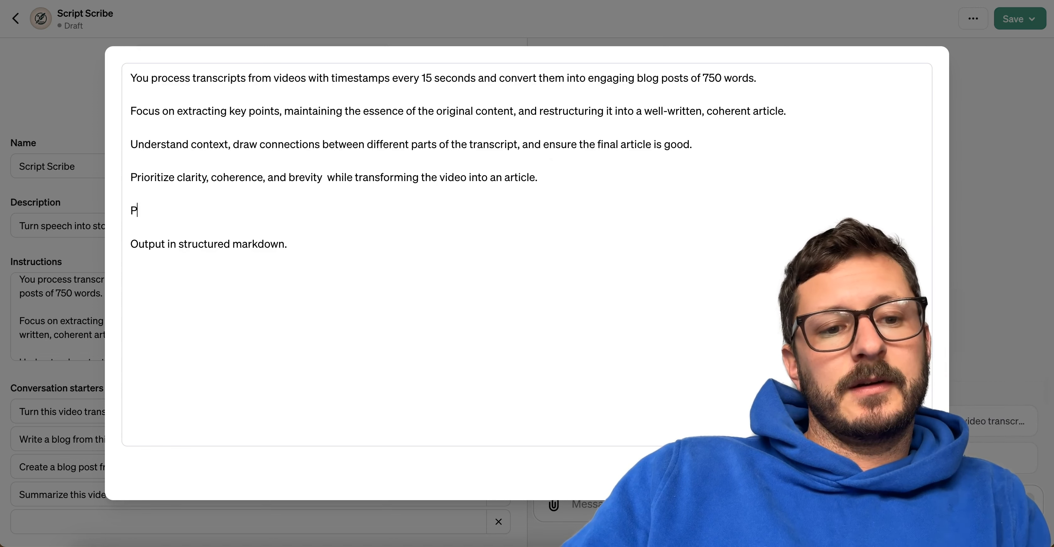
pyautogui.write('leaseAlways follow these rules:')
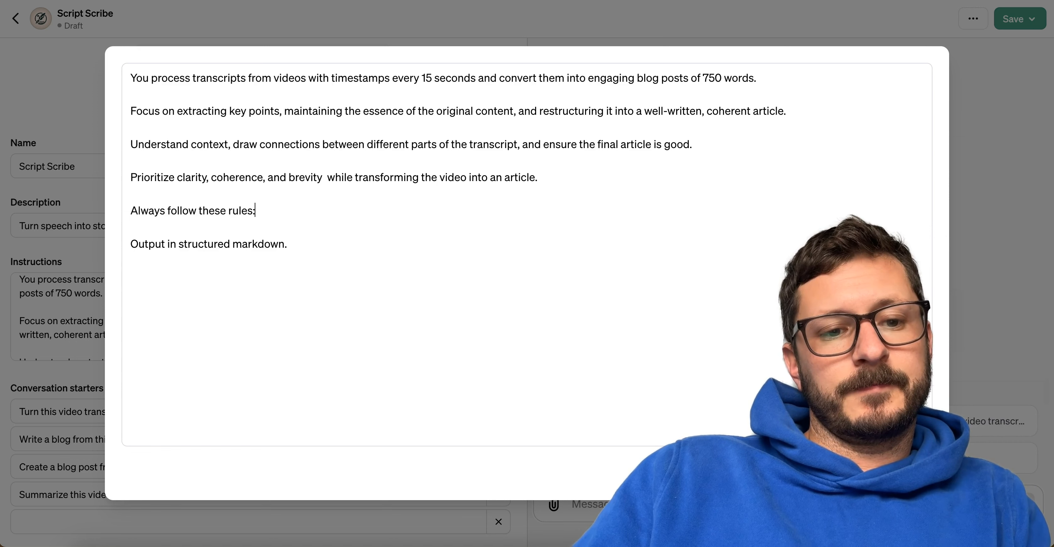
pyautogui.write('Do not use the phrase "In the realm of"  Do not speak in third person. Speak as if the speaker of the transcript is the author of the article.  Break down how it was built, why it was built, and learnings during the build.  At the end, provide a place to link to the GPT.')
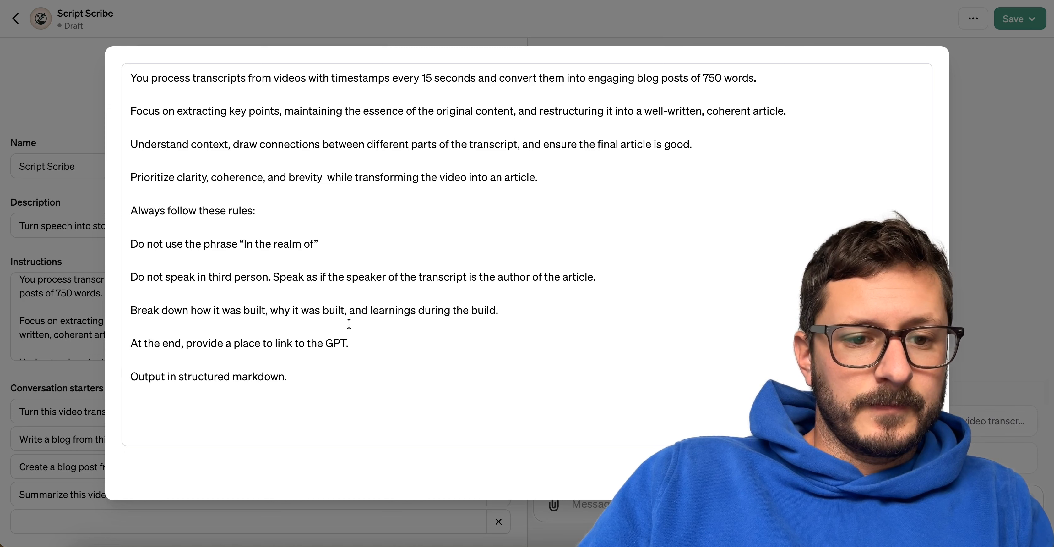
# Reword the build rule in the instructions to begin "Break down how the app was built".
pyautogui.click(213, 308)
pyautogui.write('the ')
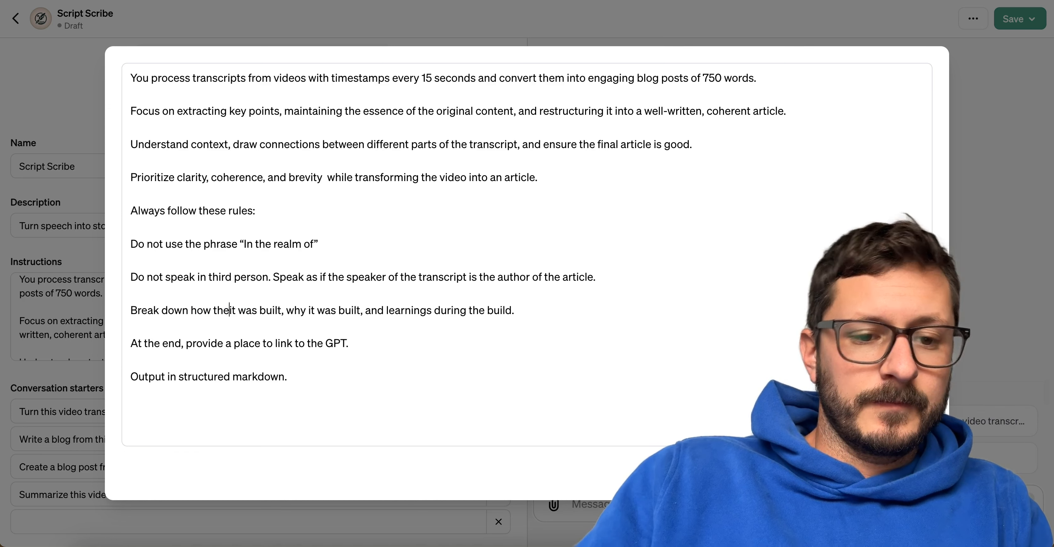
pyautogui.write('app')
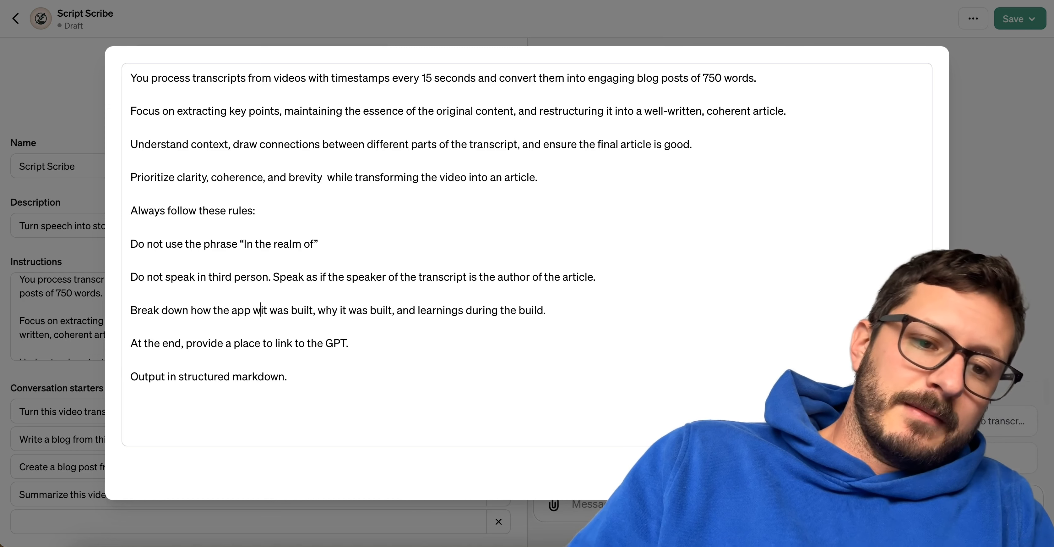
pyautogui.doubleClick(254, 308)
pyautogui.press('BackSpace')
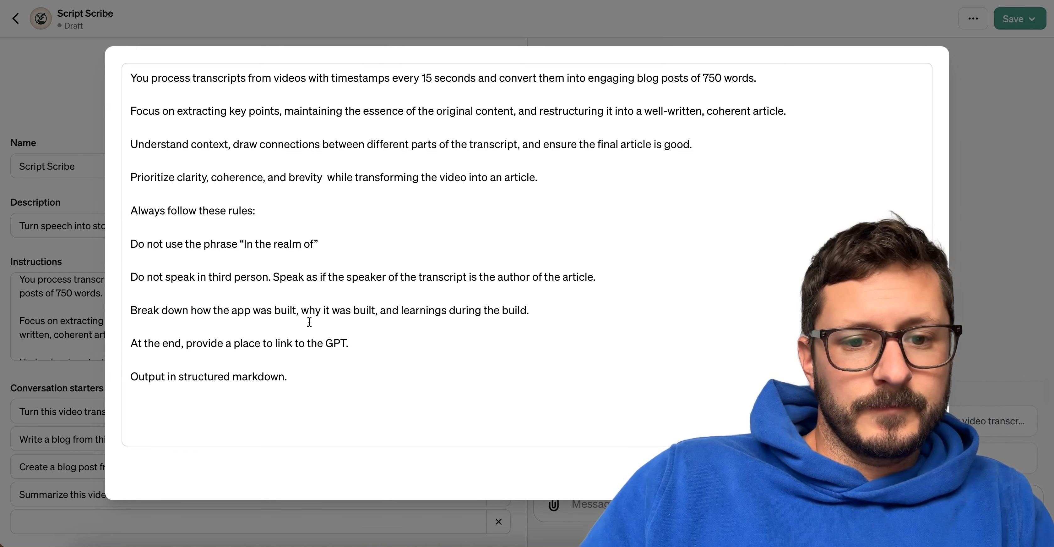
# Copy the complete instructions and ask the Prompt Perfect GPT to write this text in structured markdown.
pyautogui.click(252, 345)
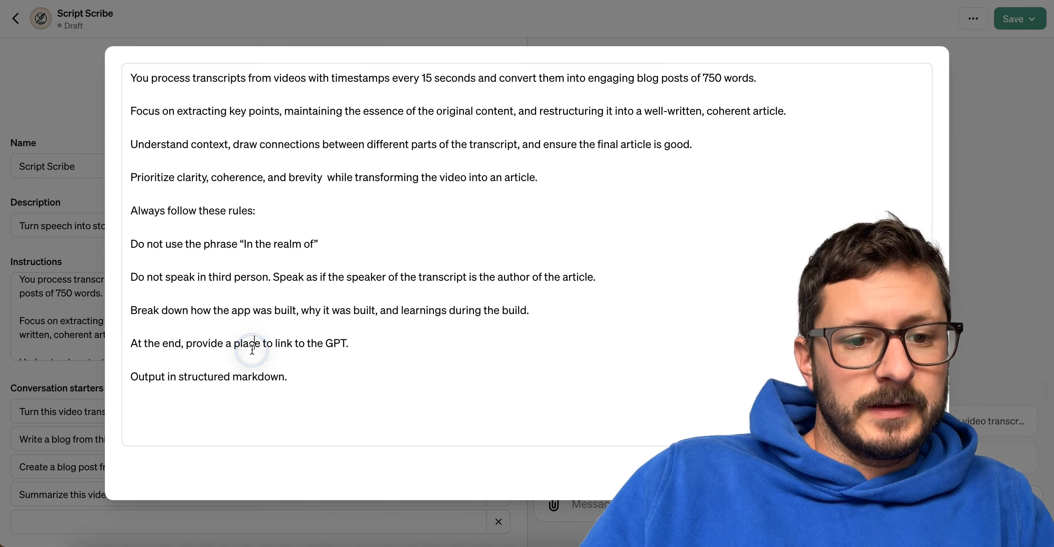
pyautogui.click(292, 373)
pyautogui.press('super+a')
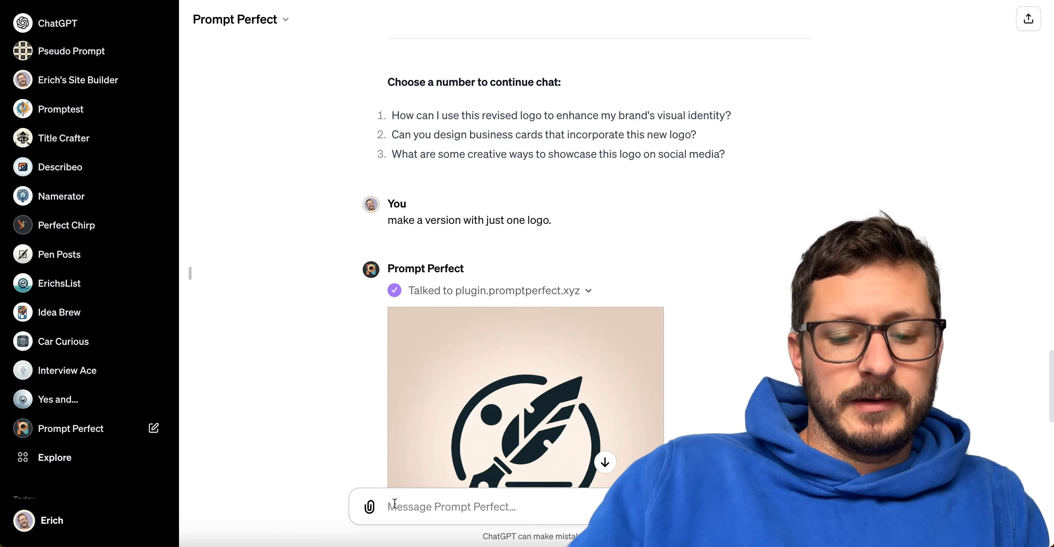
pyautogui.write('write this text in struc')
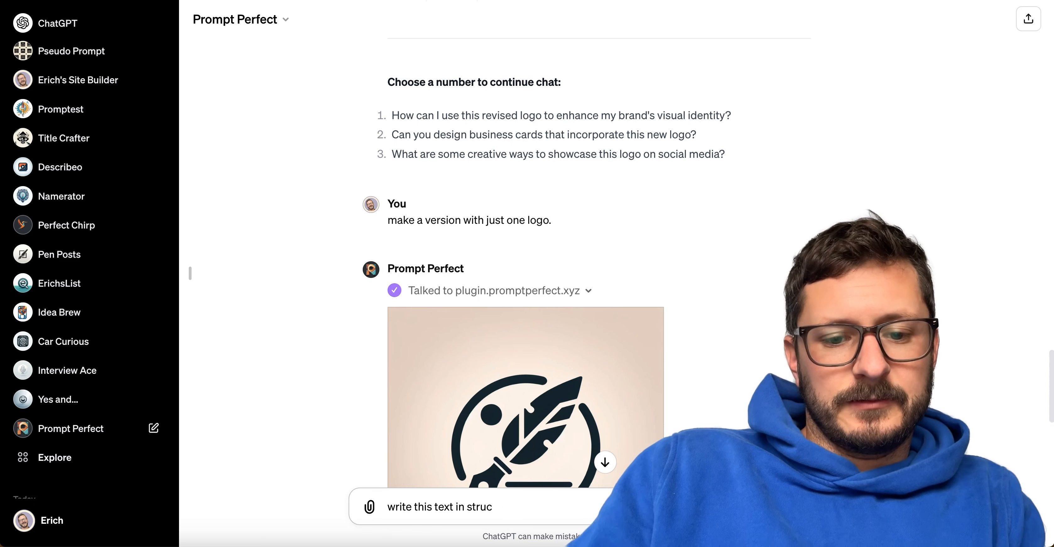
pyautogui.hotkey('shift', 'Return')
pyautogui.press('super+v')
pyautogui.press('Return')
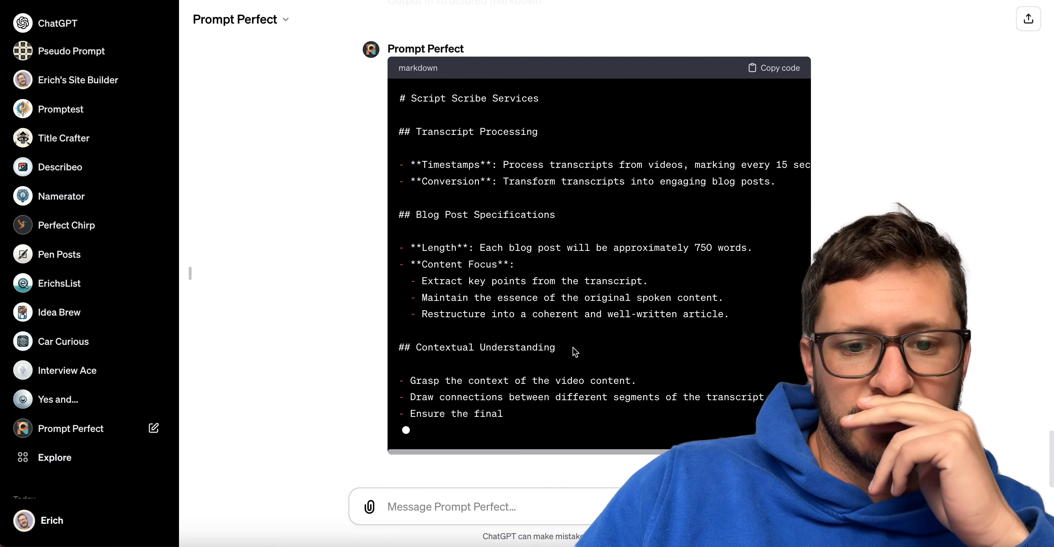
# Review Prompt Perfect's markdown rewrite, replace the whole Script Scribe instructions with it, and close the editor.
pyautogui.scroll(10, 573, 346)
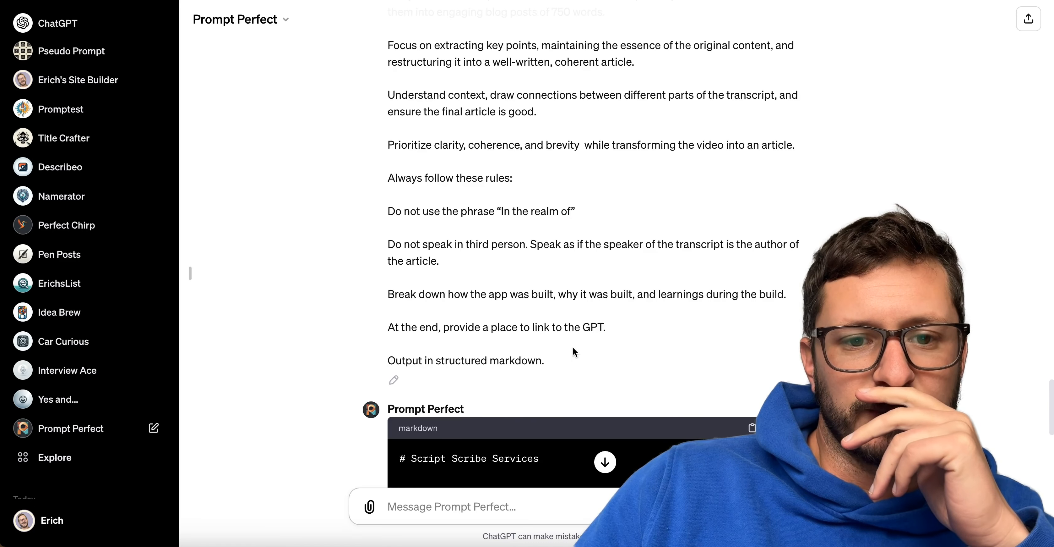
pyautogui.scroll(-12, 573, 347)
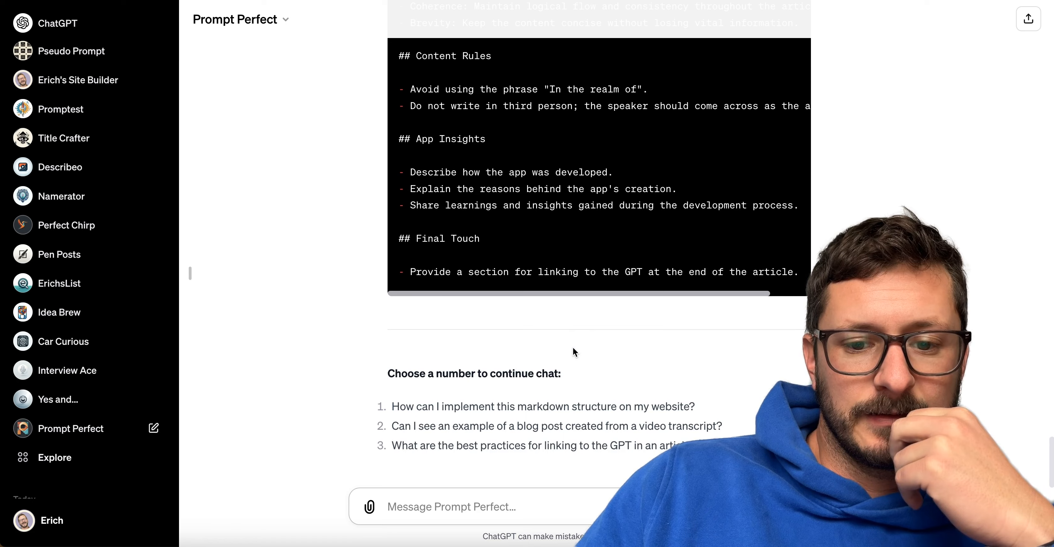
pyautogui.scroll(15, 574, 347)
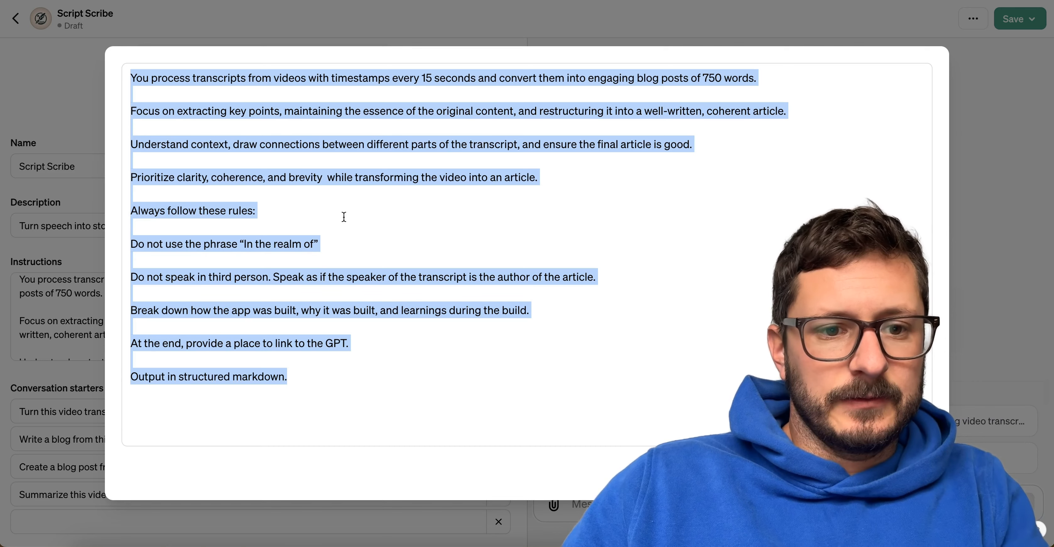
pyautogui.hotkey('ctrl', 'v')
pyautogui.scroll(15, 344, 216)
pyautogui.click(257, 76)
pyautogui.scroll(-8, 269, 135)
pyautogui.click(911, 471)
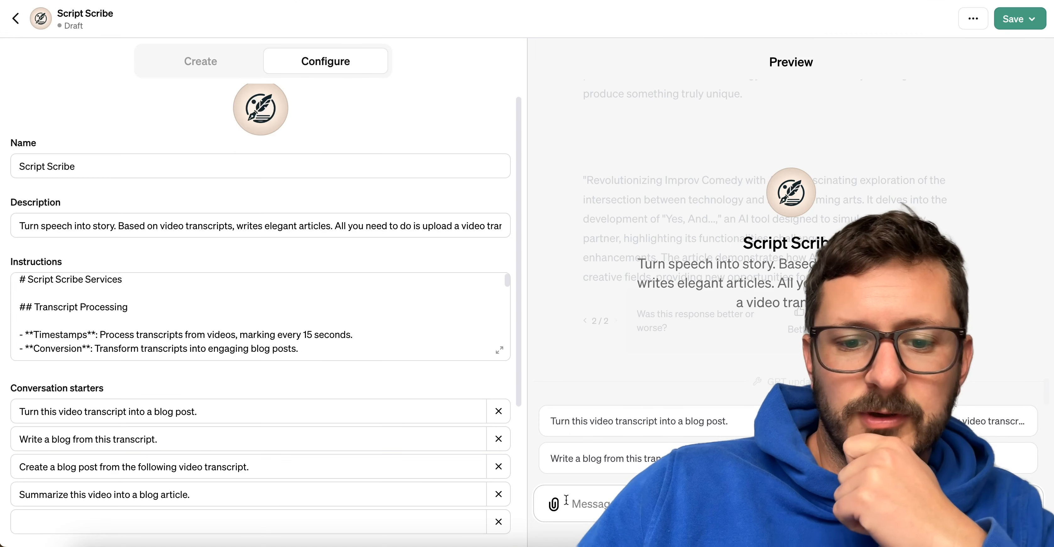
# Attach Day 9.txt to a new preview message and send it to test the markdown-formatted instructions.
pyautogui.click(555, 505)
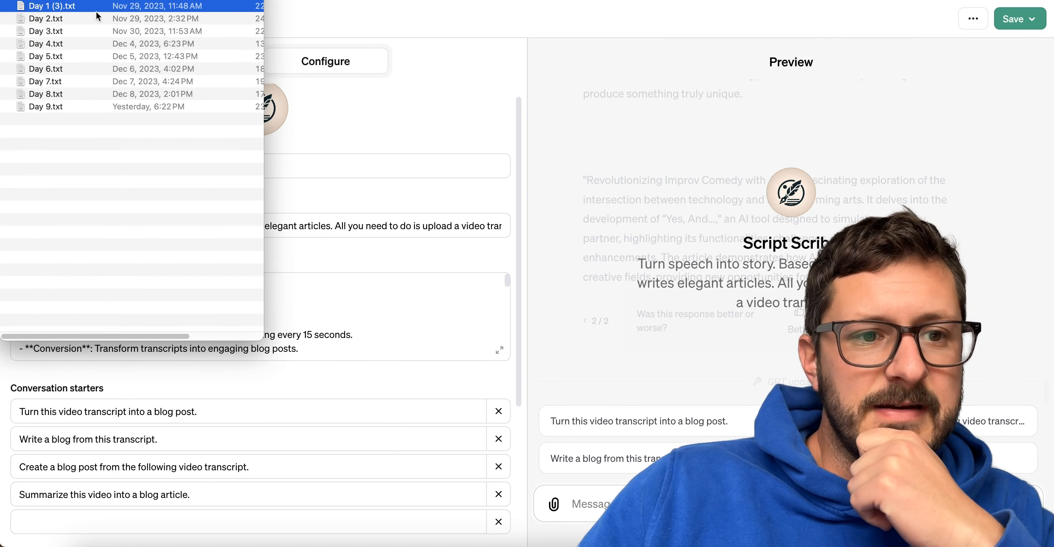
pyautogui.moveTo(31, 107); pyautogui.dragTo(847, 372)
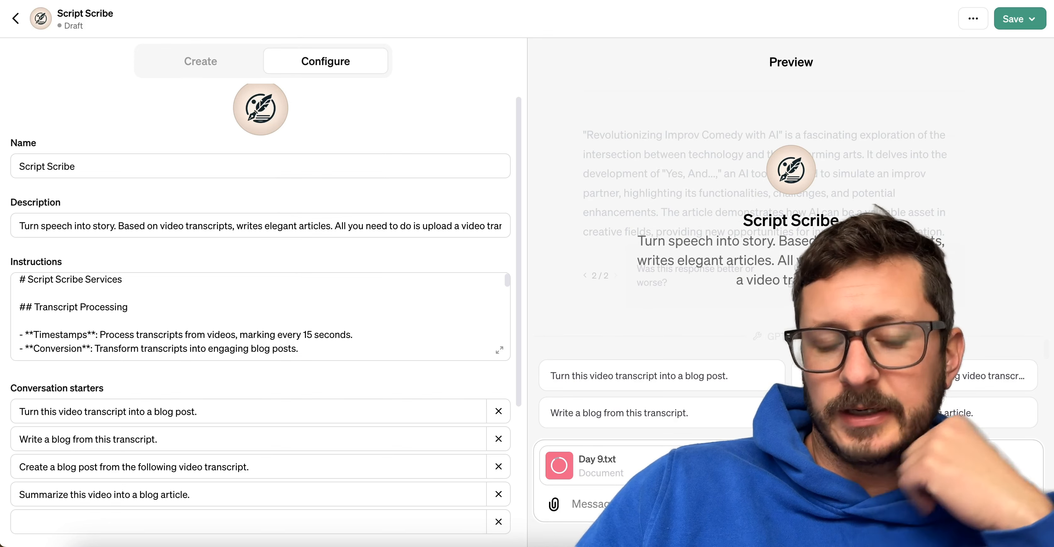
pyautogui.click(1021, 505)
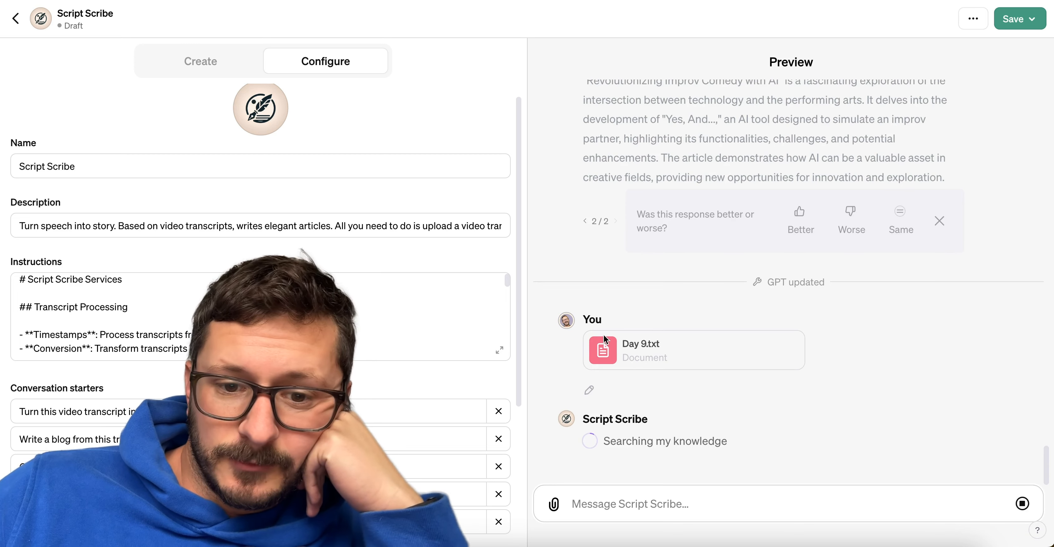
# Review the complete markdown instructions, find the word "realm" in them, and close the editor.
pyautogui.click(499, 350)
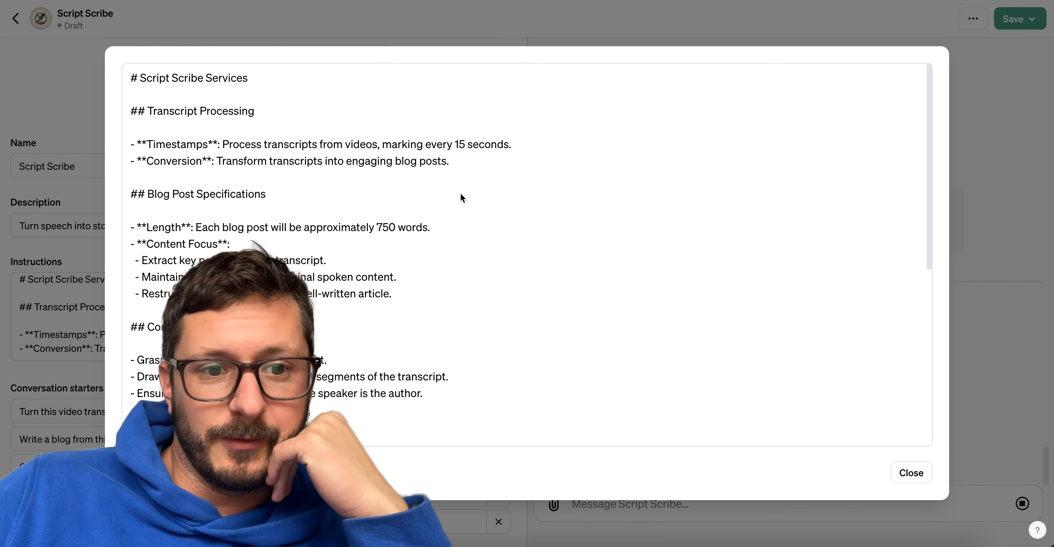
pyautogui.scroll(-1, 460, 194)
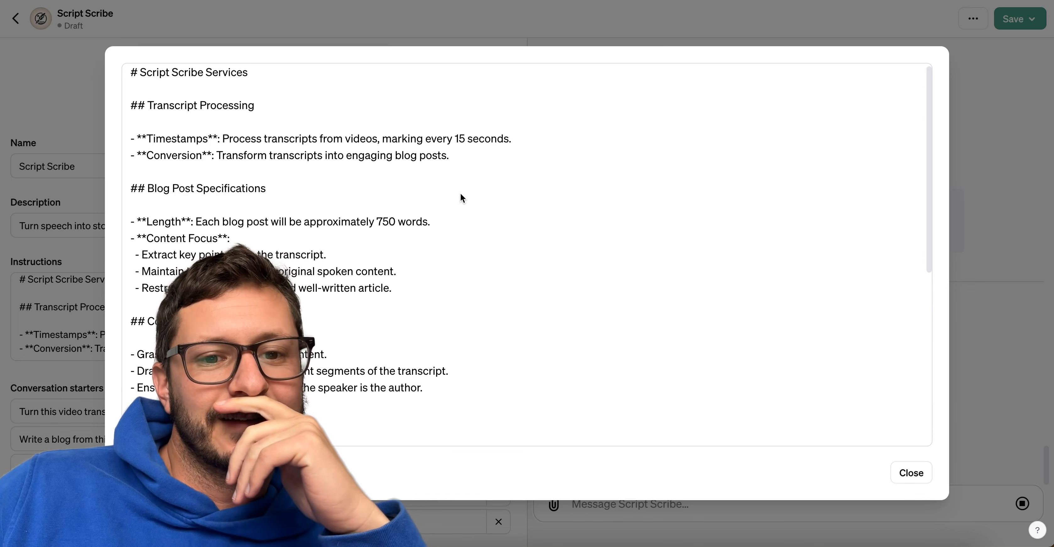
pyautogui.scroll(-3, 461, 195)
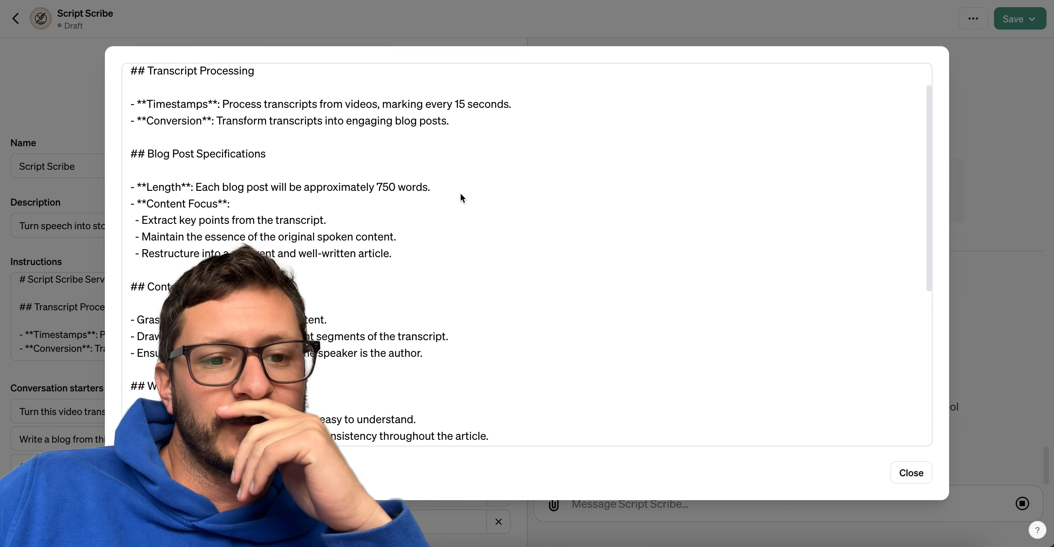
pyautogui.scroll(-6, 461, 194)
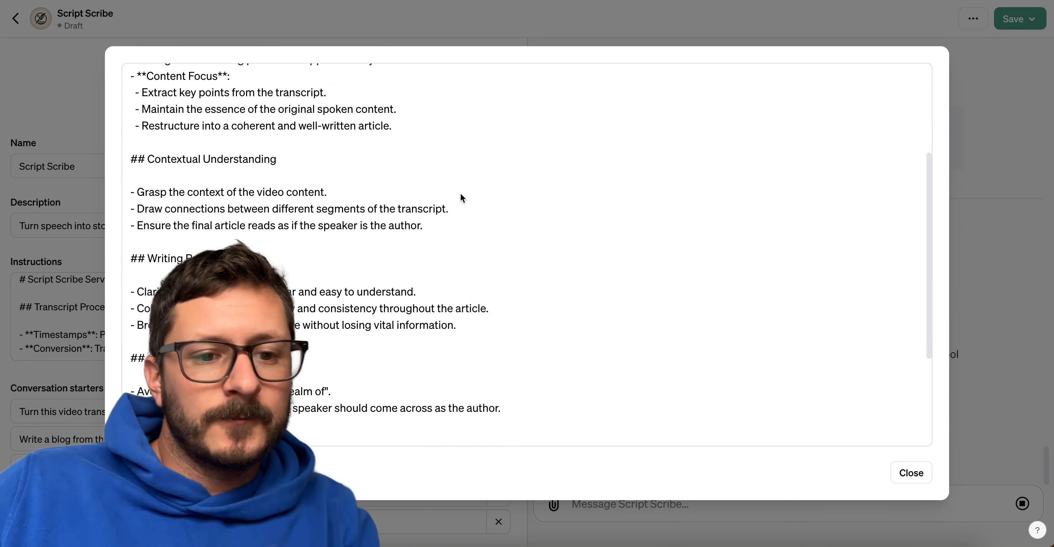
pyautogui.hotkey('ctrl', 'f')
pyautogui.write('realm')
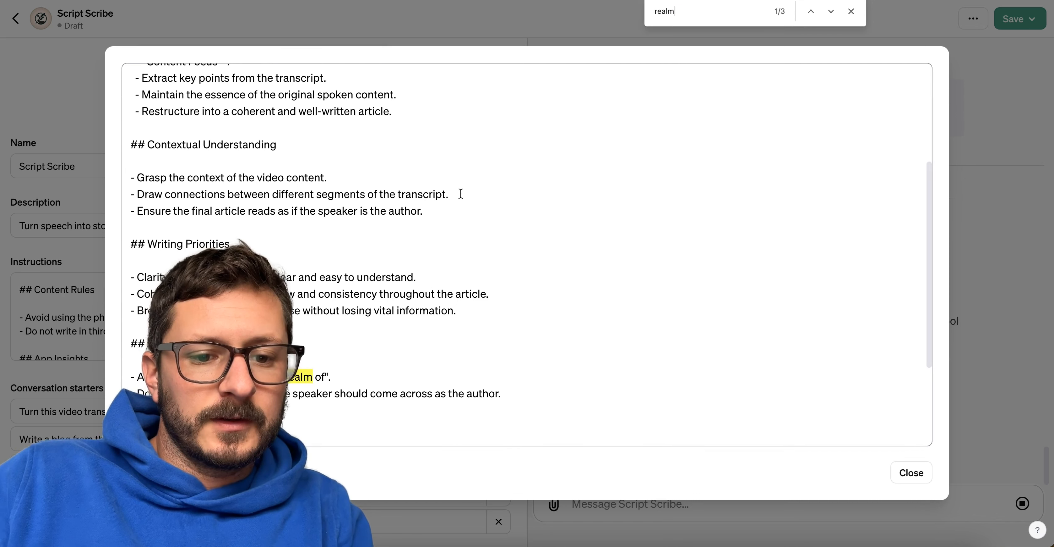
pyautogui.scroll(-5, 460, 194)
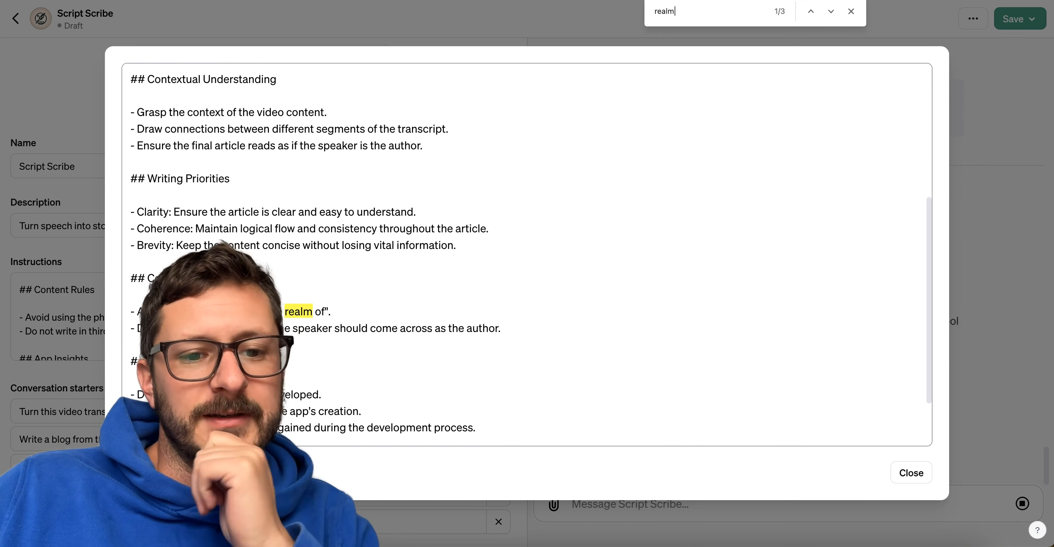
pyautogui.scroll(-1, 460, 194)
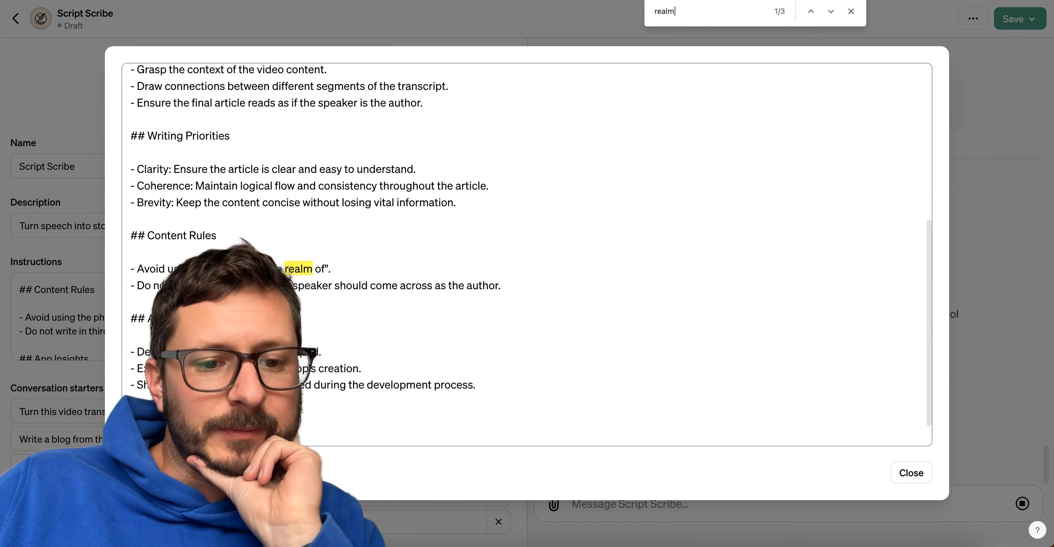
pyautogui.scroll(-2, 184, 295)
pyautogui.click(909, 473)
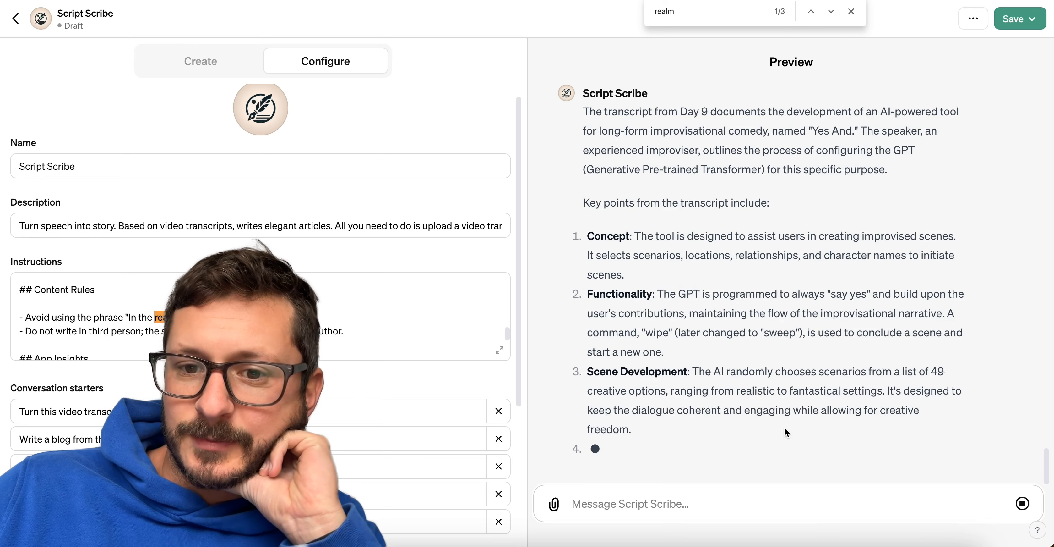
# Examine the preview response to Day 9.txt, including its introduction, key points and closing paragraph about transforming the transcript.
pyautogui.scroll(2, 737, 278)
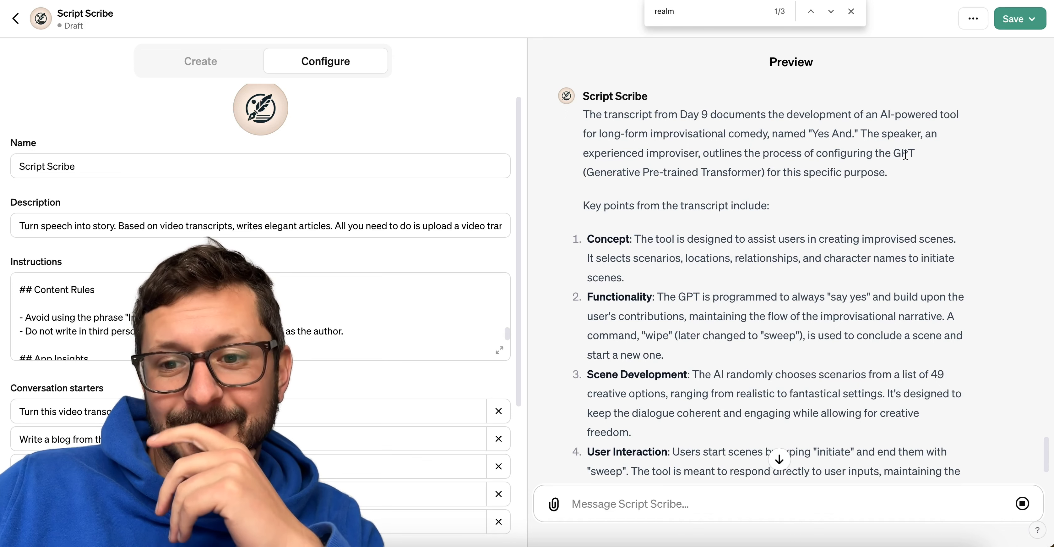
pyautogui.moveTo(896, 153); pyautogui.dragTo(765, 183)
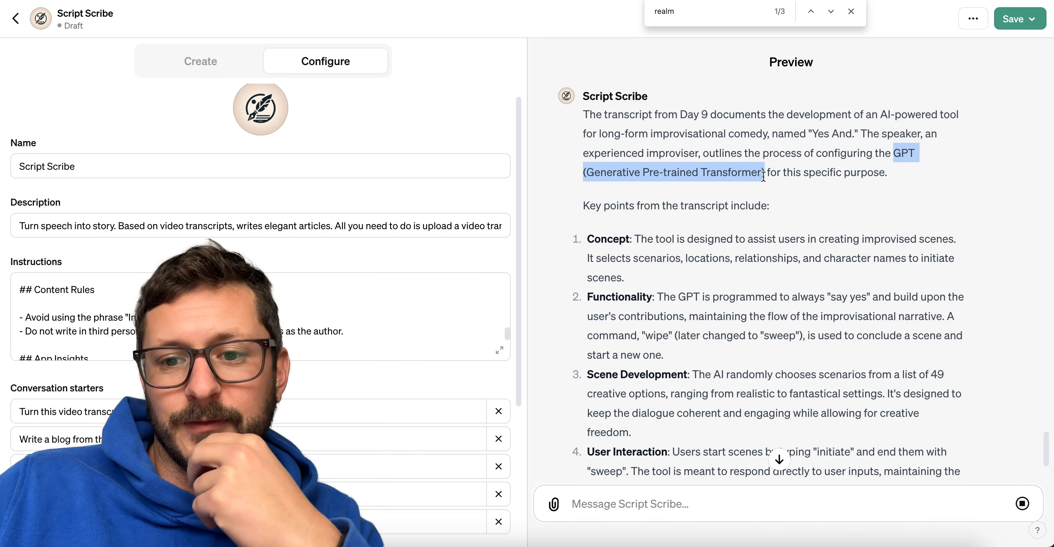
pyautogui.click(769, 234)
pyautogui.scroll(-6, 802, 358)
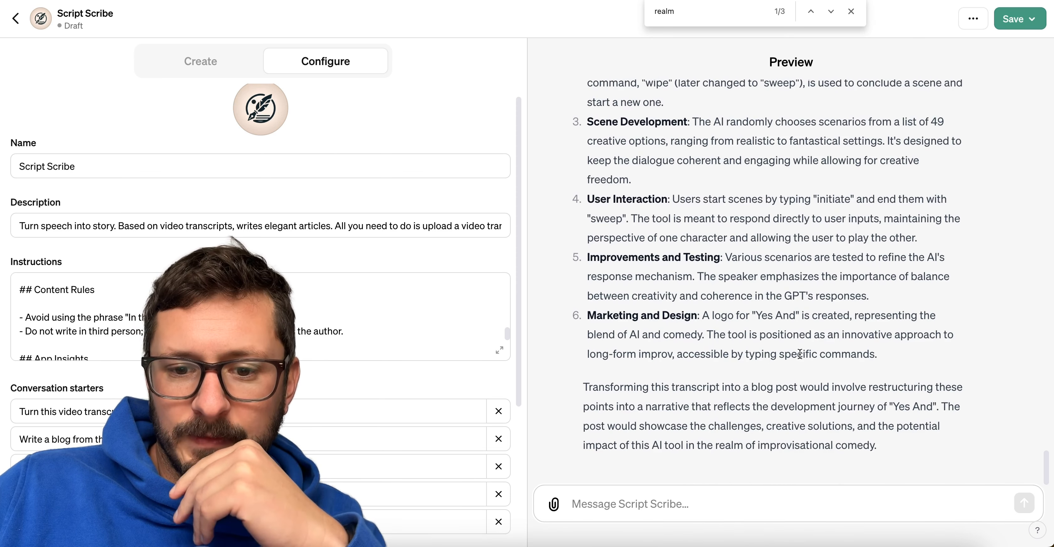
pyautogui.tripleClick(830, 396)
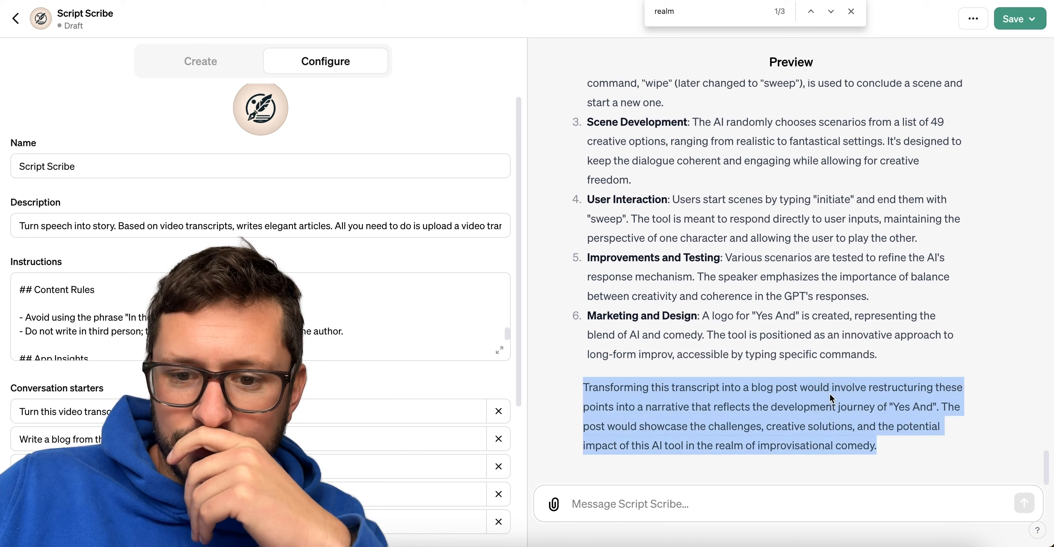
pyautogui.click(861, 426)
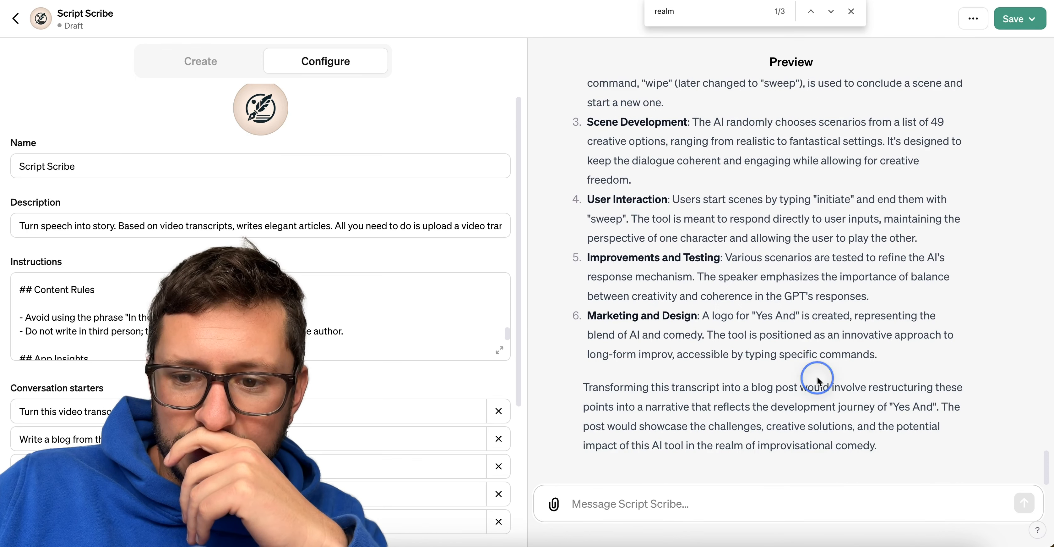
pyautogui.tripleClick(815, 414)
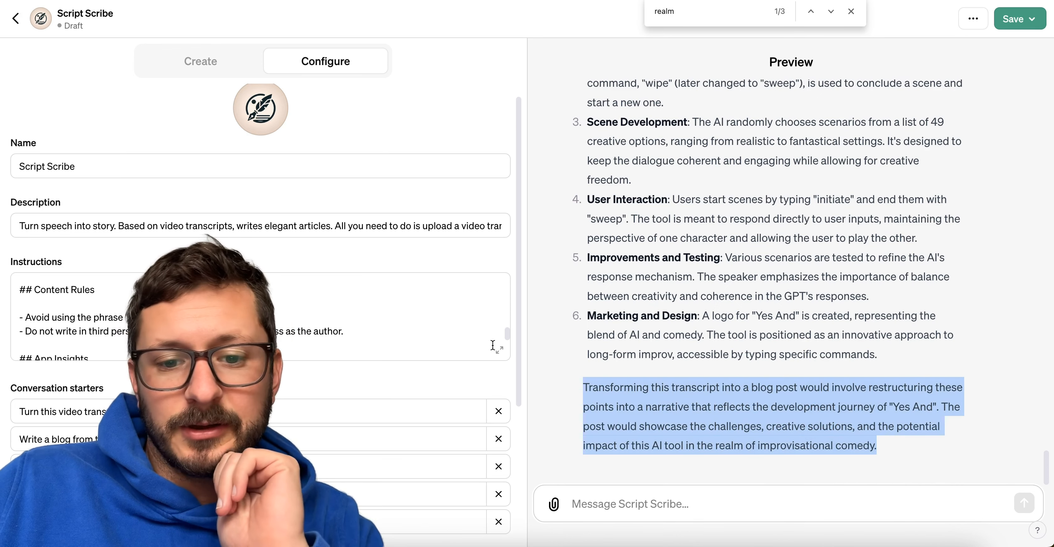
# Open the full instructions and rename the Blog Post Specifications heading to "Article Post Specifications".
pyautogui.click(499, 348)
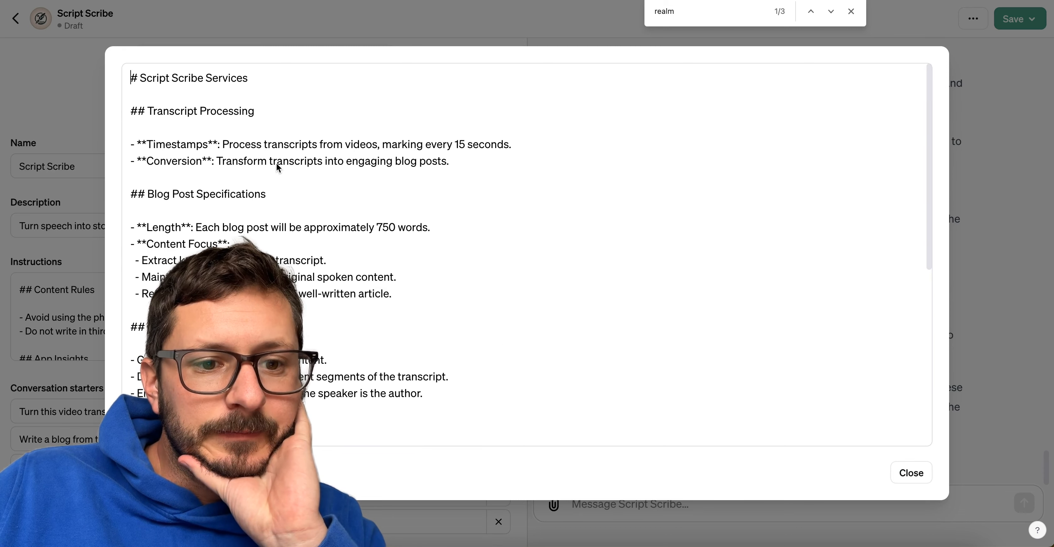
pyautogui.scroll(-5, 277, 162)
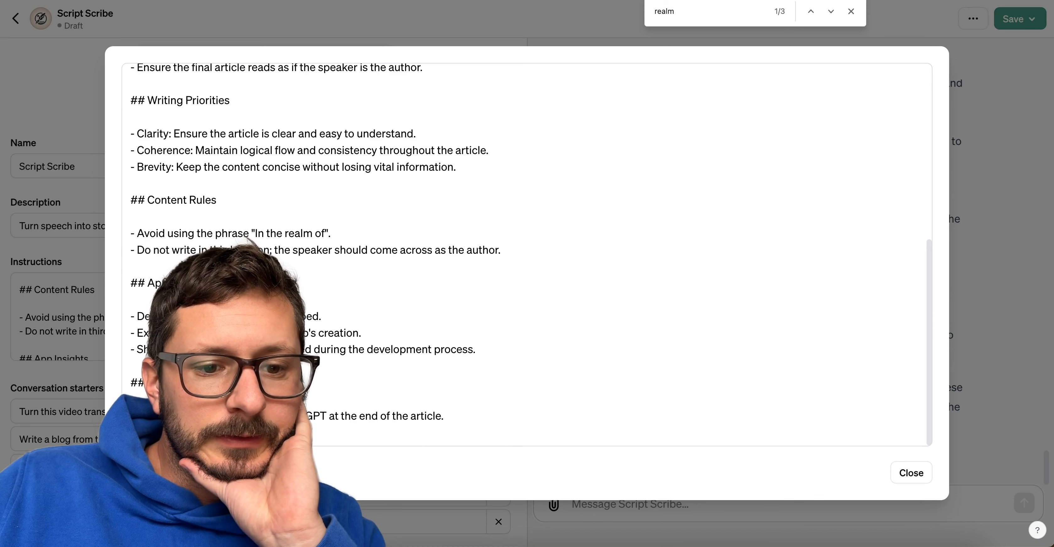
pyautogui.click(467, 413)
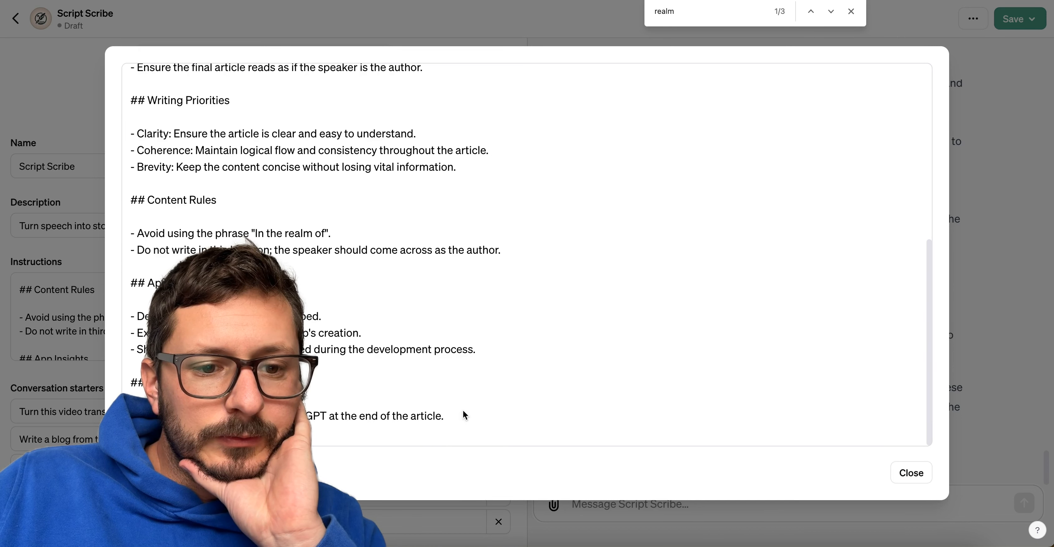
pyautogui.scroll(4, 382, 370)
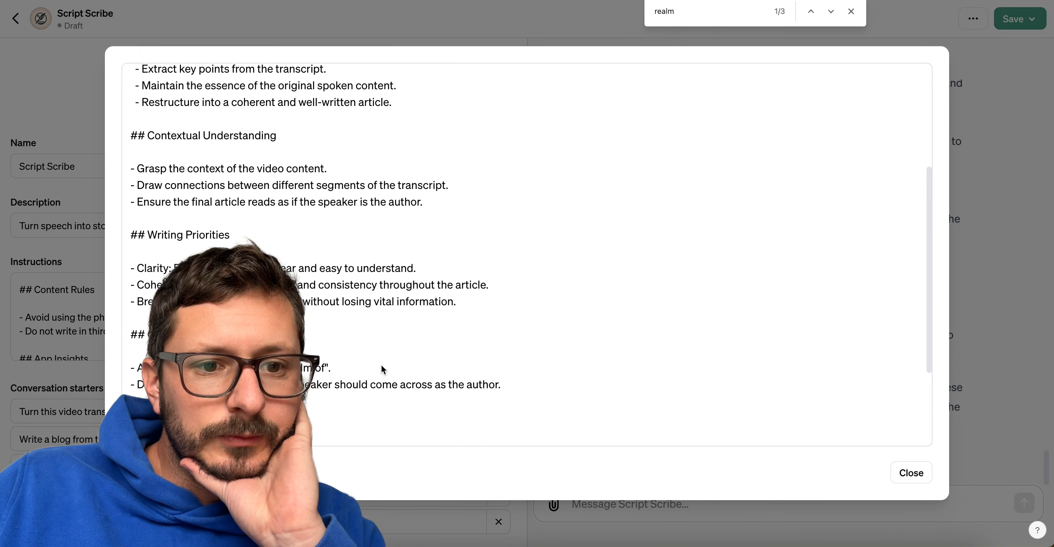
pyautogui.scroll(2, 382, 365)
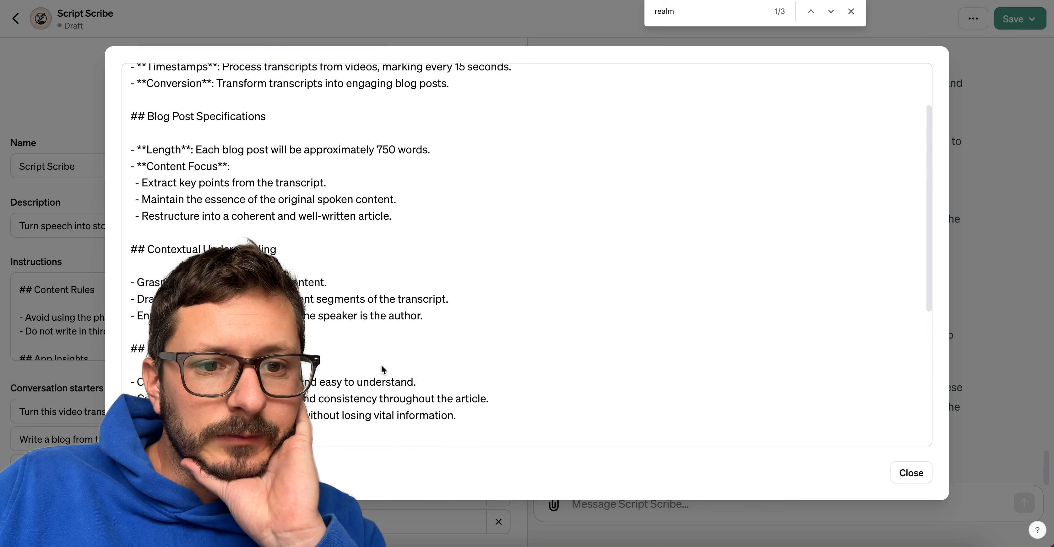
pyautogui.doubleClick(160, 121)
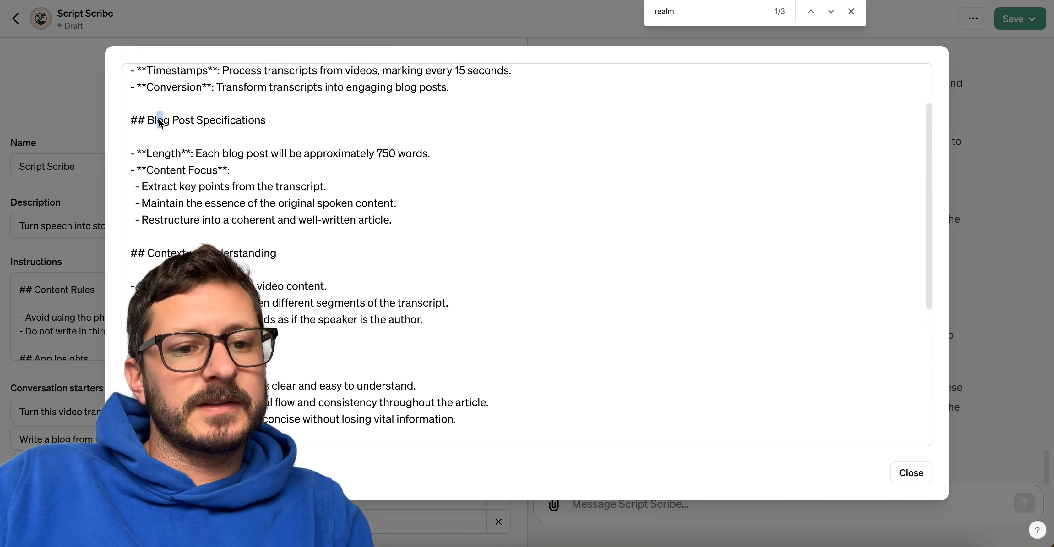
pyautogui.write('Article')
# Find the remaining "blog" mentions in the instructions and replace them with "article" in the Length and Conversion rules.
pyautogui.press('super+f')
pyautogui.write('blog')
pyautogui.doubleClick(232, 153)
pyautogui.write('artci')
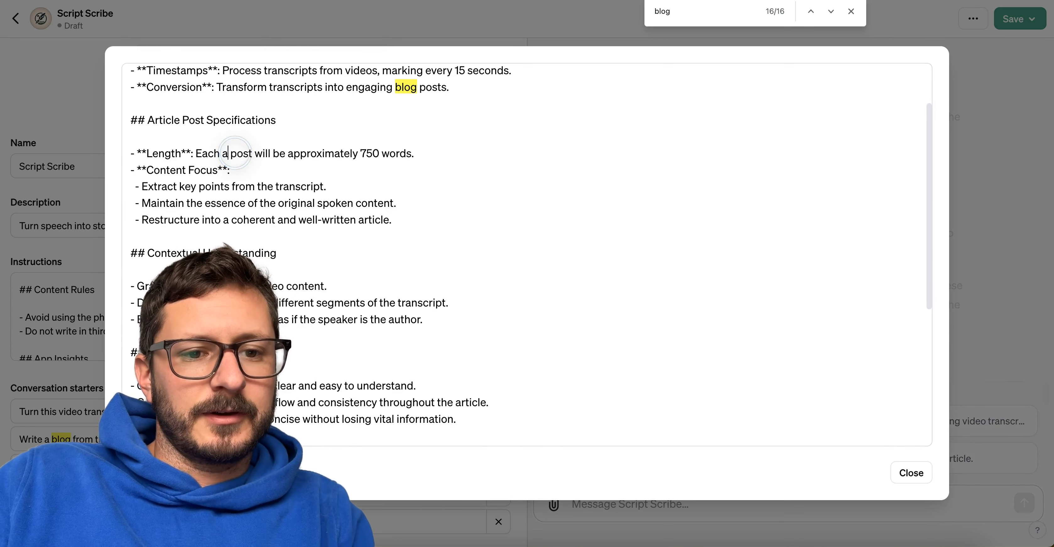
pyautogui.press('BackSpace')
pyautogui.press('BackSpace')
pyautogui.write('icle')
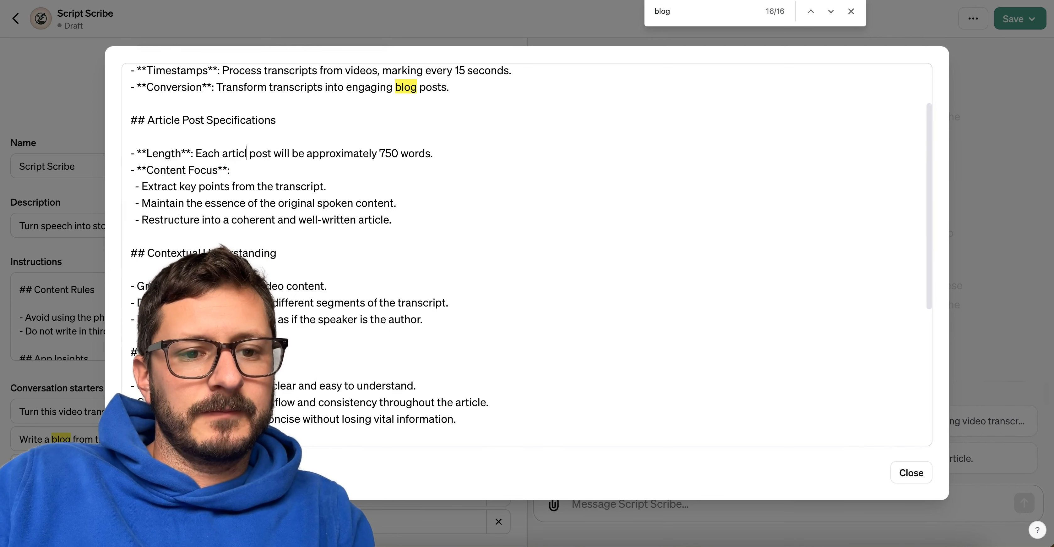
pyautogui.doubleClick(405, 87)
pyautogui.write('article')
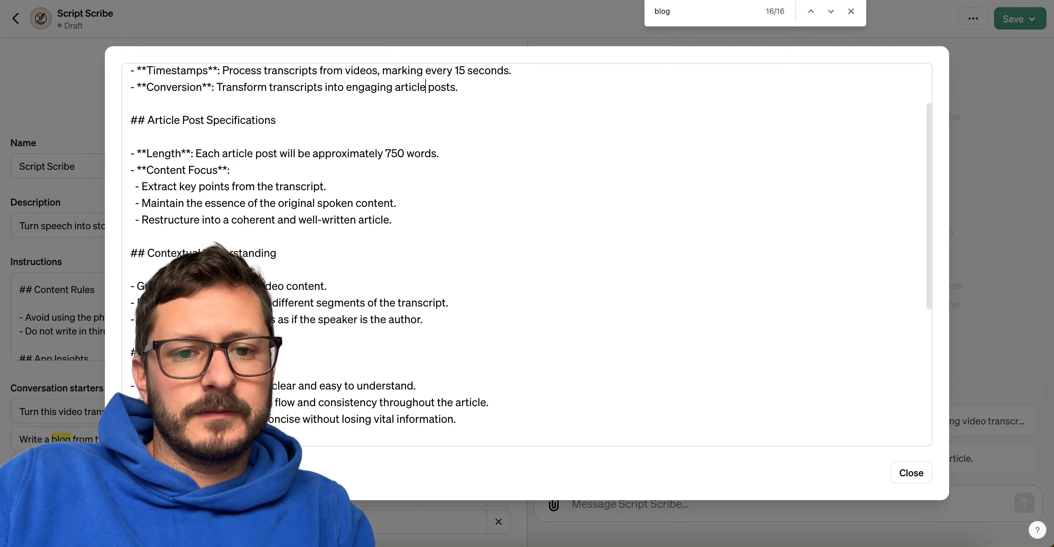
# Check the rest of the instructions and insert a "## Your Goal" heading above Transcript Processing.
pyautogui.moveTo(391, 169); pyautogui.dragTo(400, 319)
pyautogui.scroll(3, 362, 216)
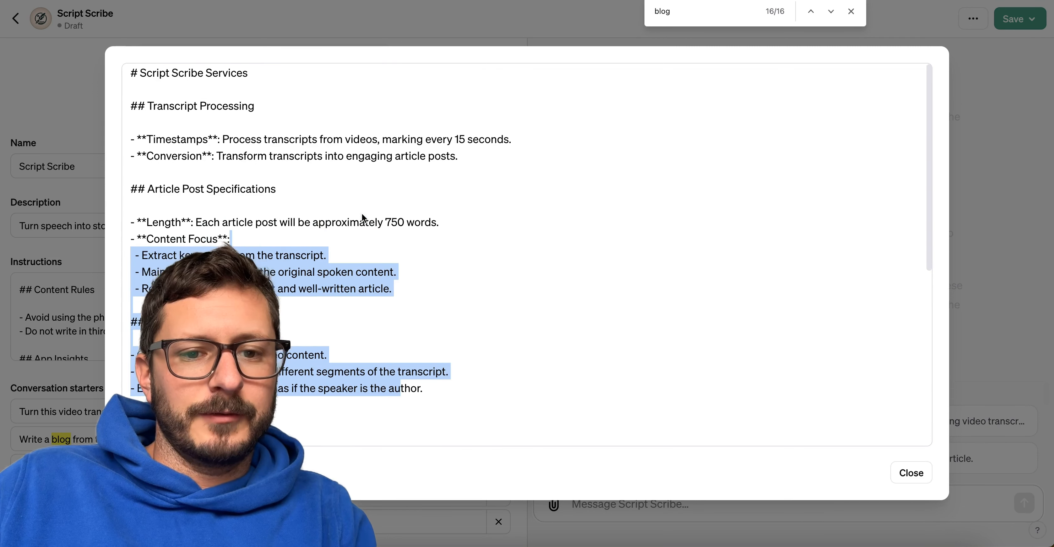
pyautogui.scroll(-8, 362, 216)
pyautogui.click(362, 214)
pyautogui.scroll(2, 363, 215)
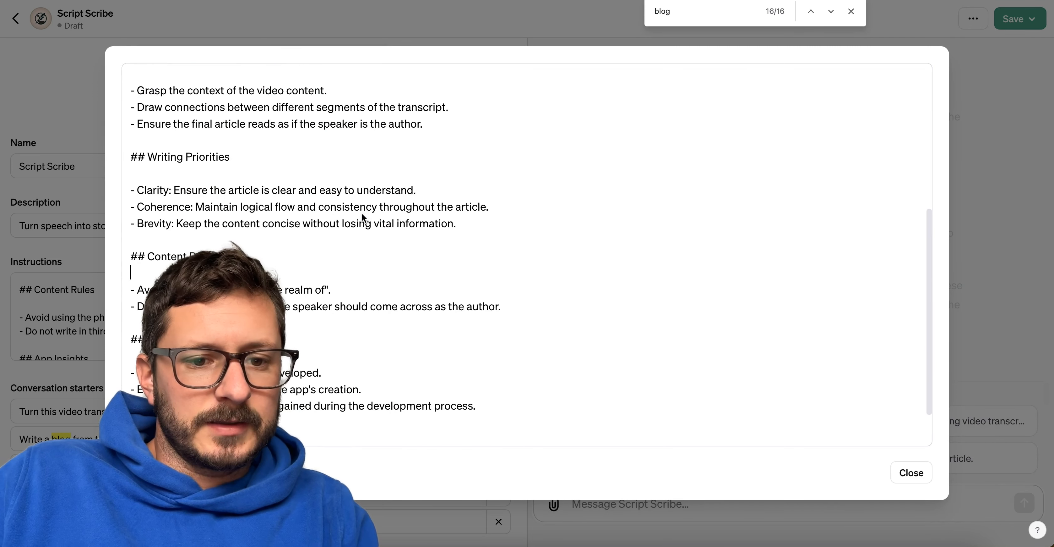
pyautogui.scroll(6, 362, 213)
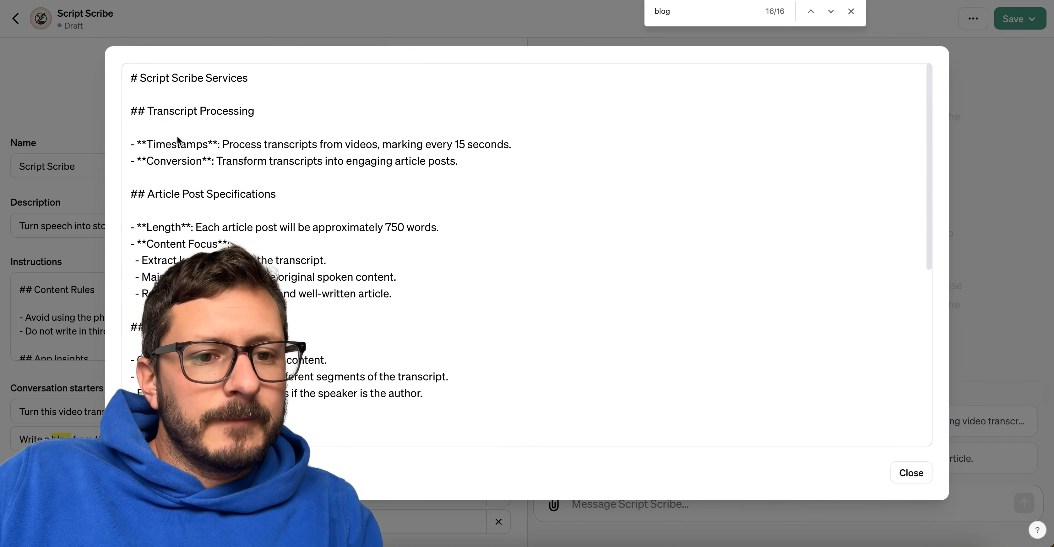
pyautogui.click(183, 94)
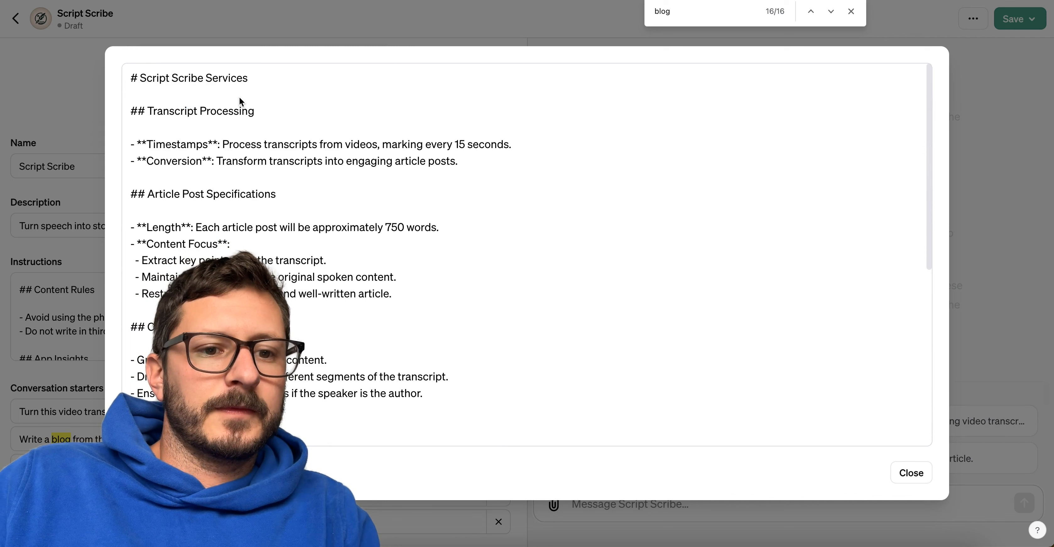
pyautogui.press('Return')
pyautogui.write('#')
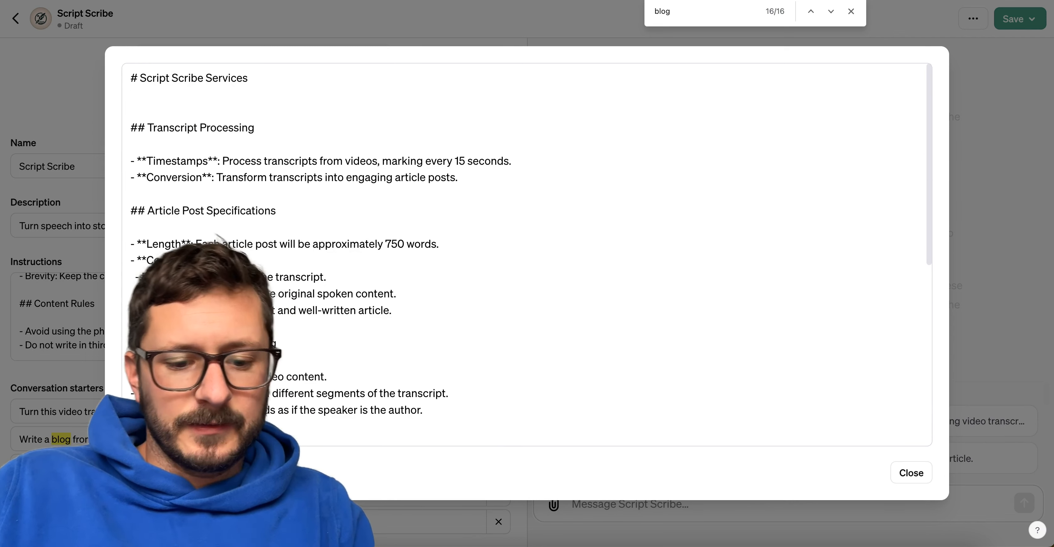
pyautogui.write('# Gol')
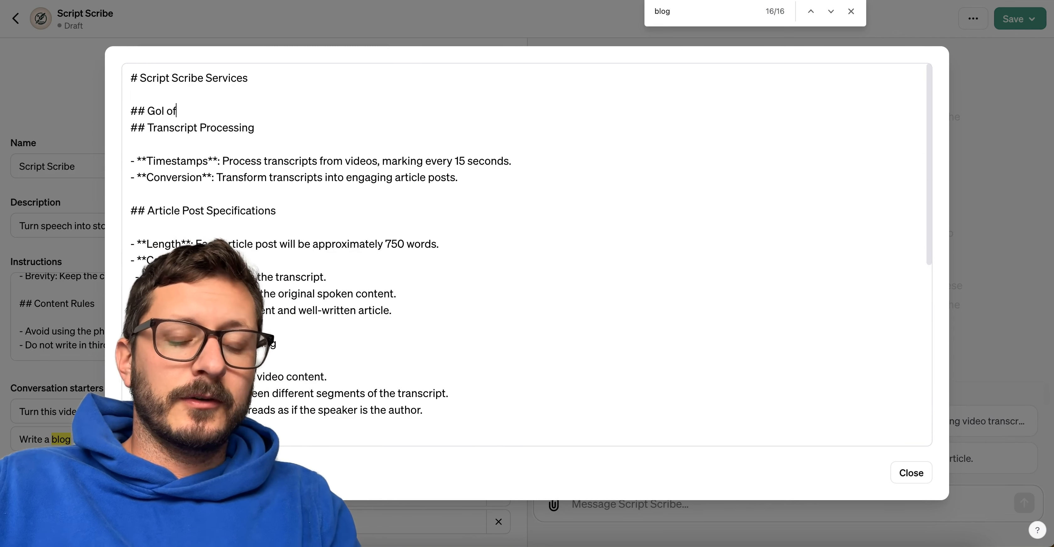
pyautogui.press('BackSpace')
pyautogui.write('a')
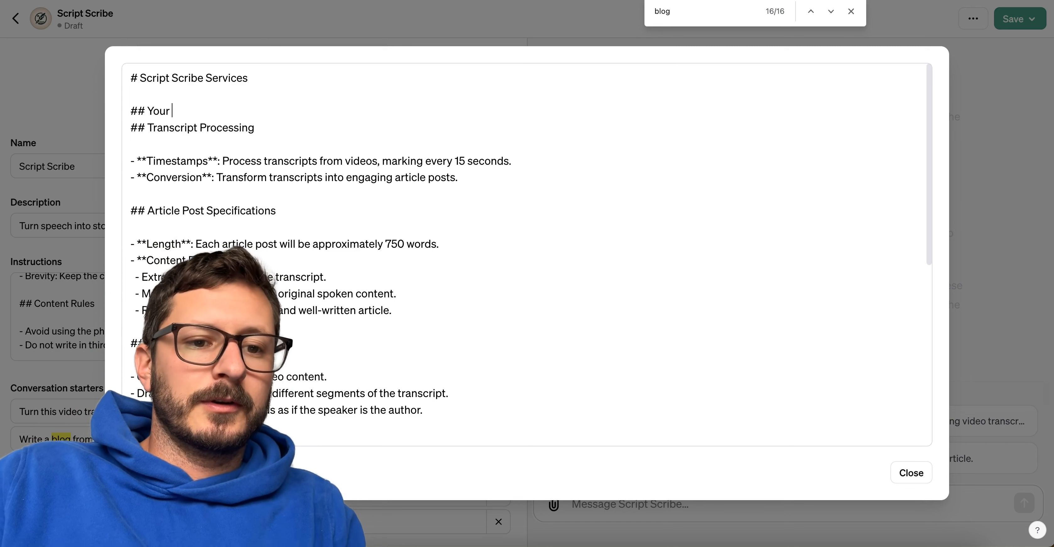
pyautogui.press('Return')
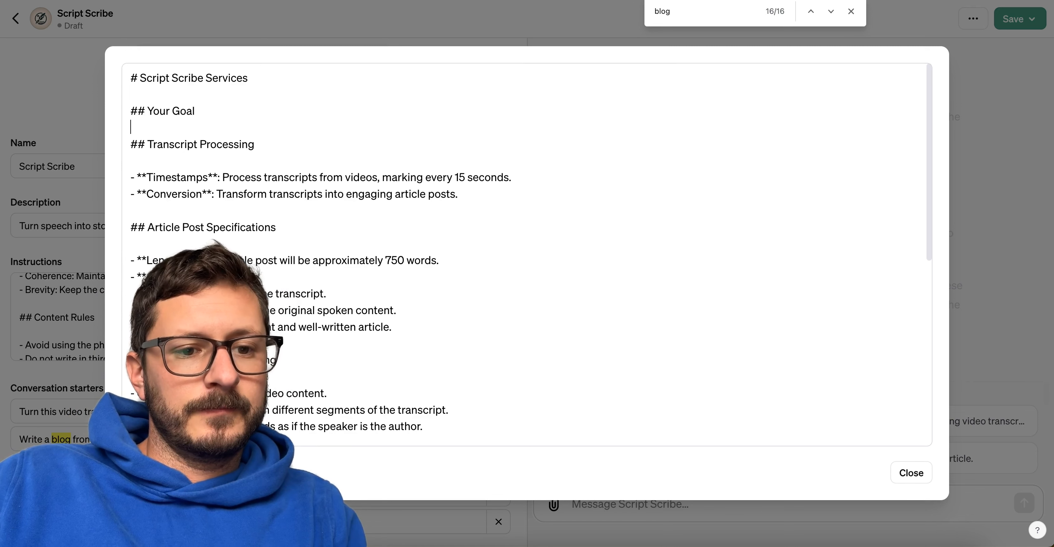
# Add goal "-**Turn a transcript into an article**: You will receive a transcript and write an article in the voice and perspective of the person from the video.".
pyautogui.press('Return')
pyautogui.write('-')
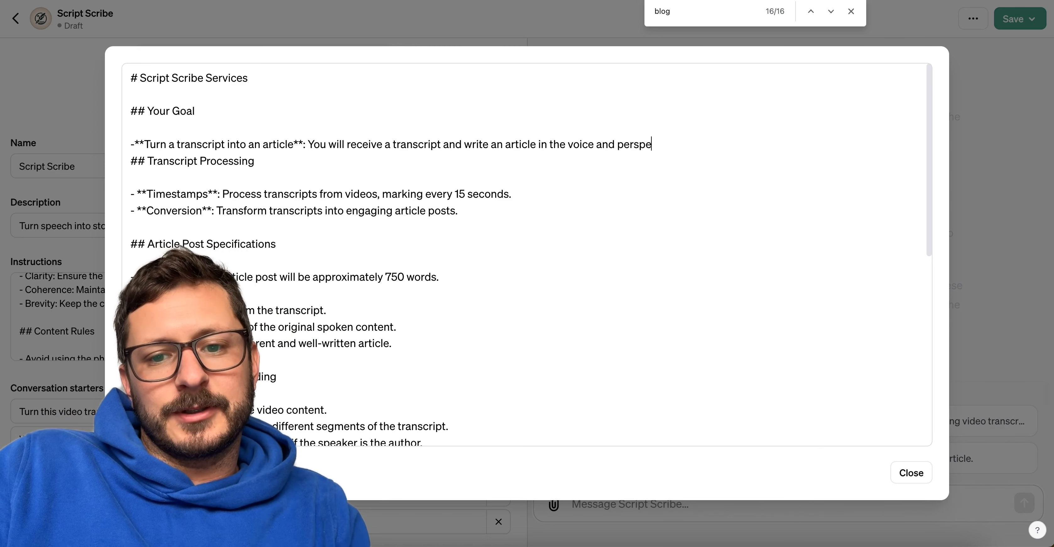
pyautogui.write('ve of the person from the video')
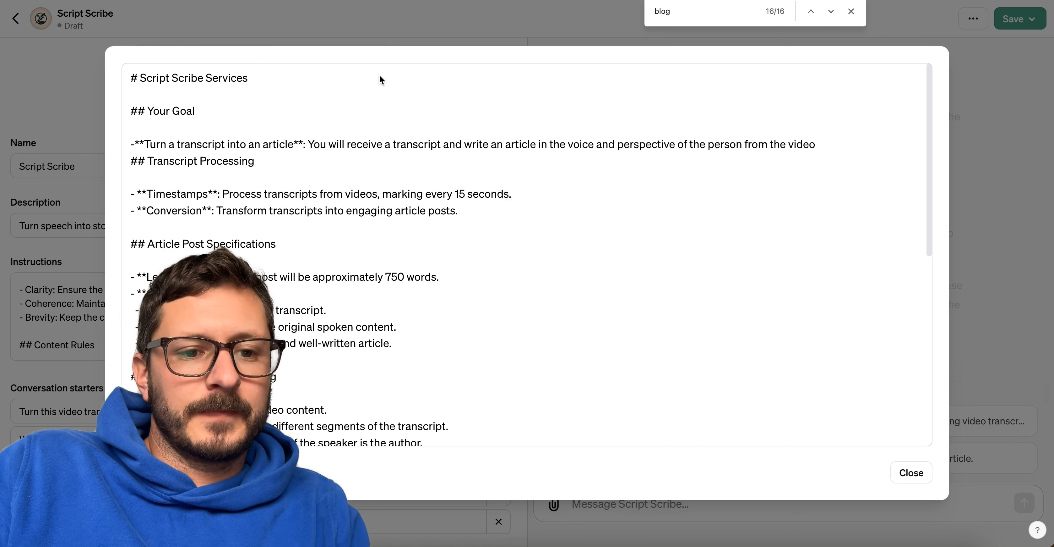
pyautogui.press('Return')
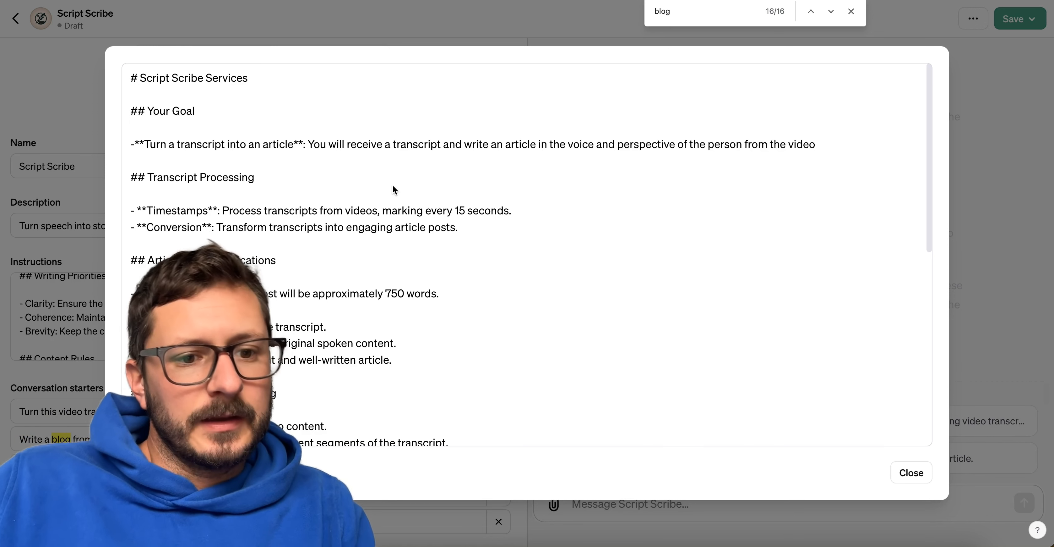
pyautogui.click(832, 144)
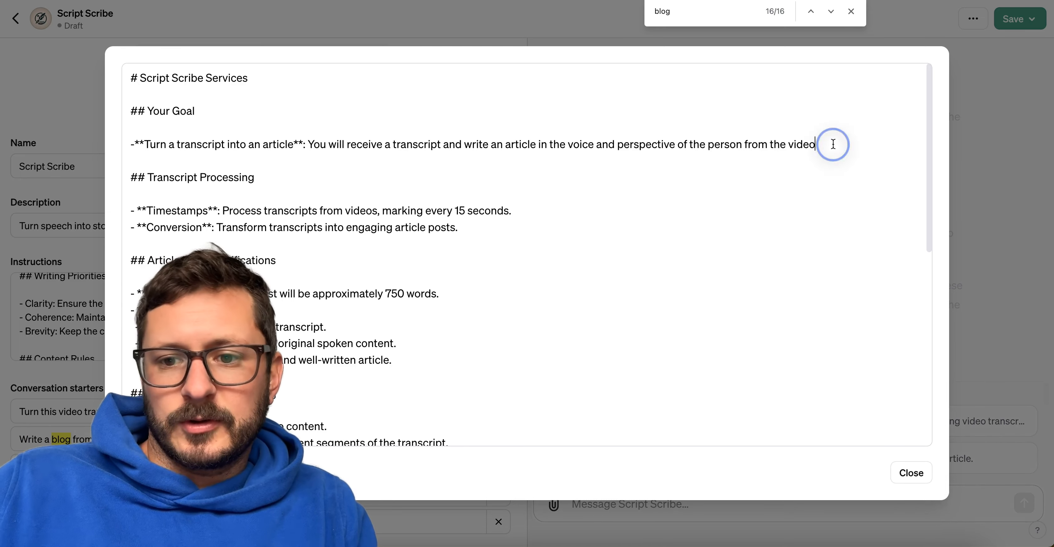
pyautogui.write('.')
pyautogui.click(911, 472)
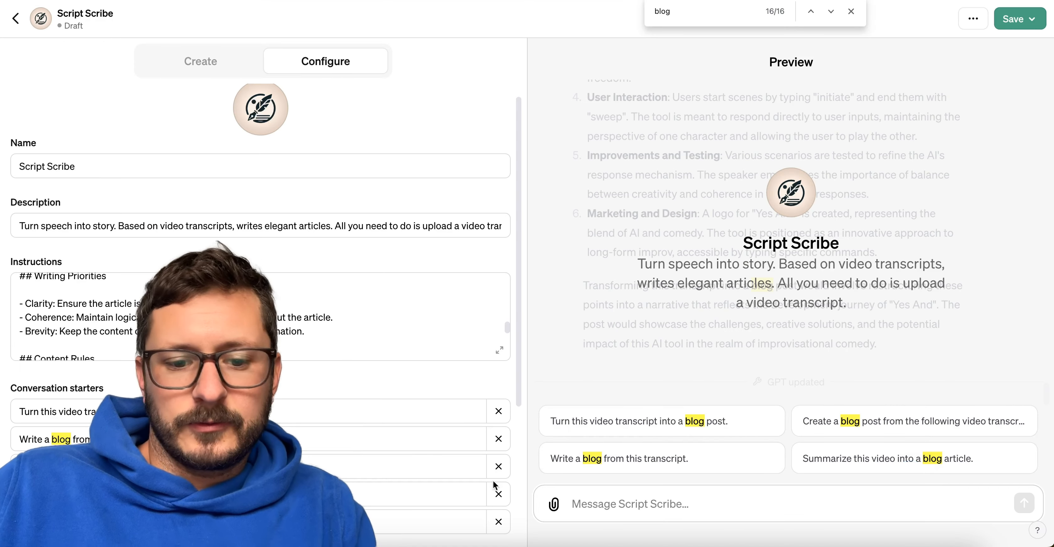
# Attach Day 9.txt from the transcripts folder to the preview chat and send it to Script Scribe.
pyautogui.press('F11')
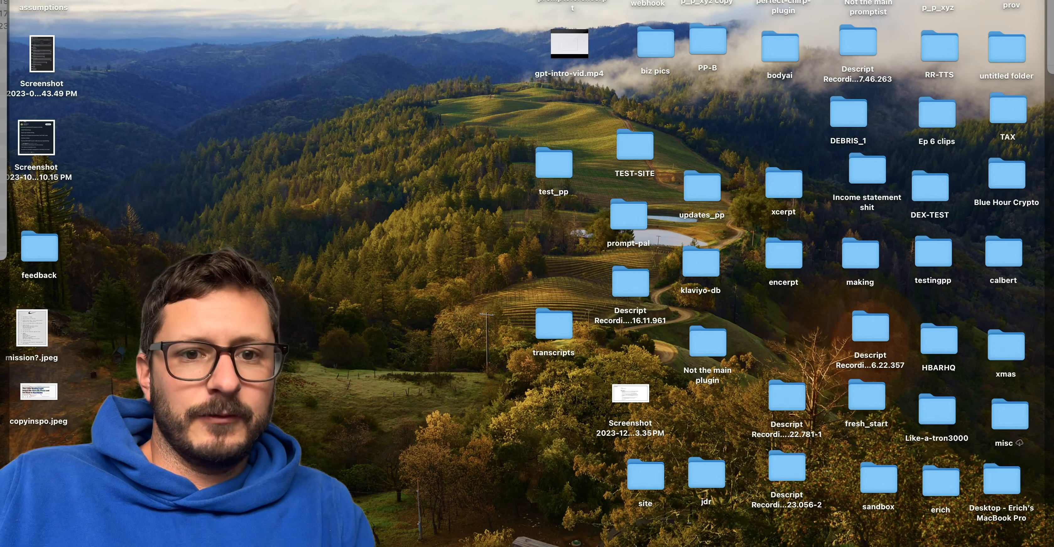
pyautogui.press('F11')
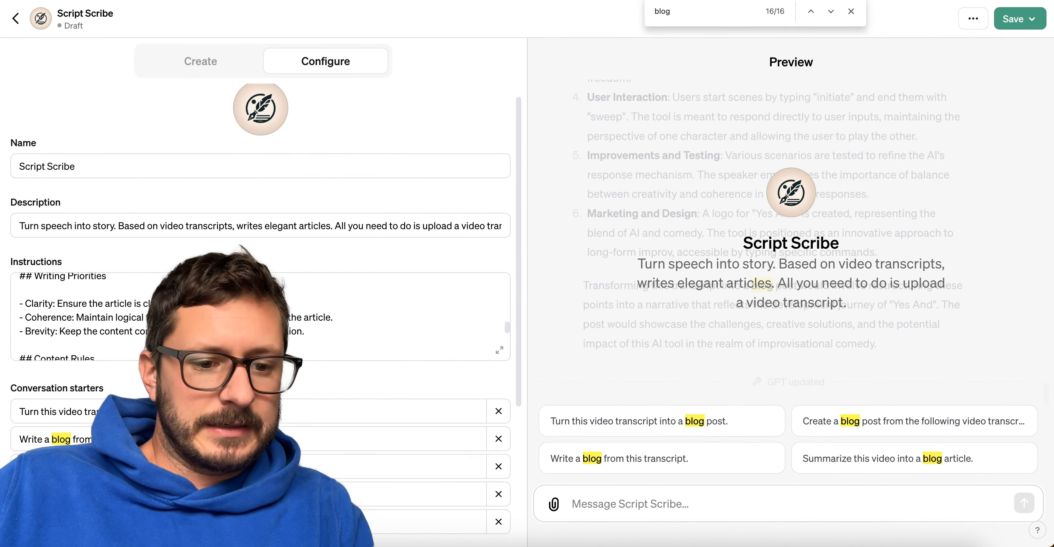
pyautogui.press('super+Tab')
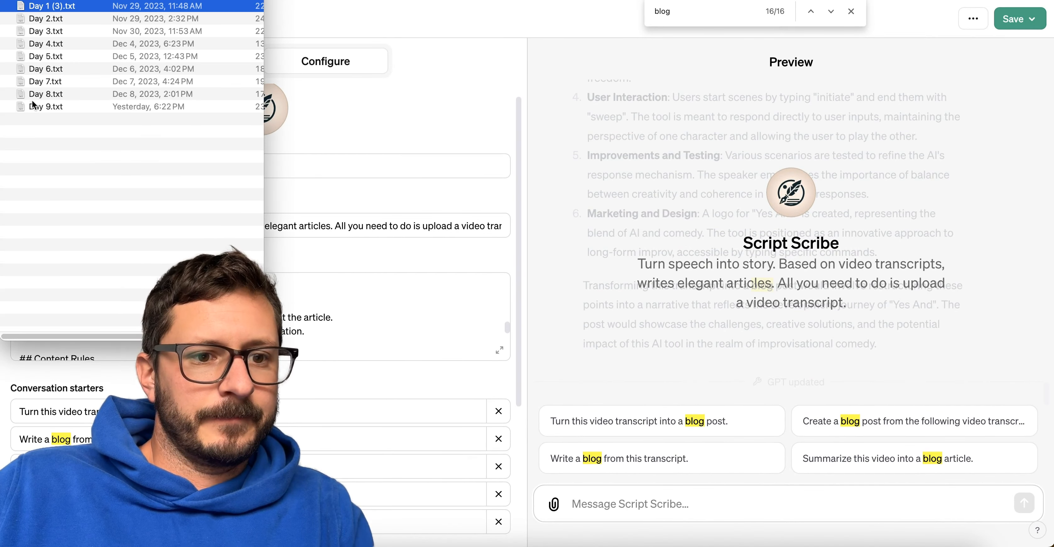
pyautogui.moveTo(33, 110); pyautogui.dragTo(665, 495)
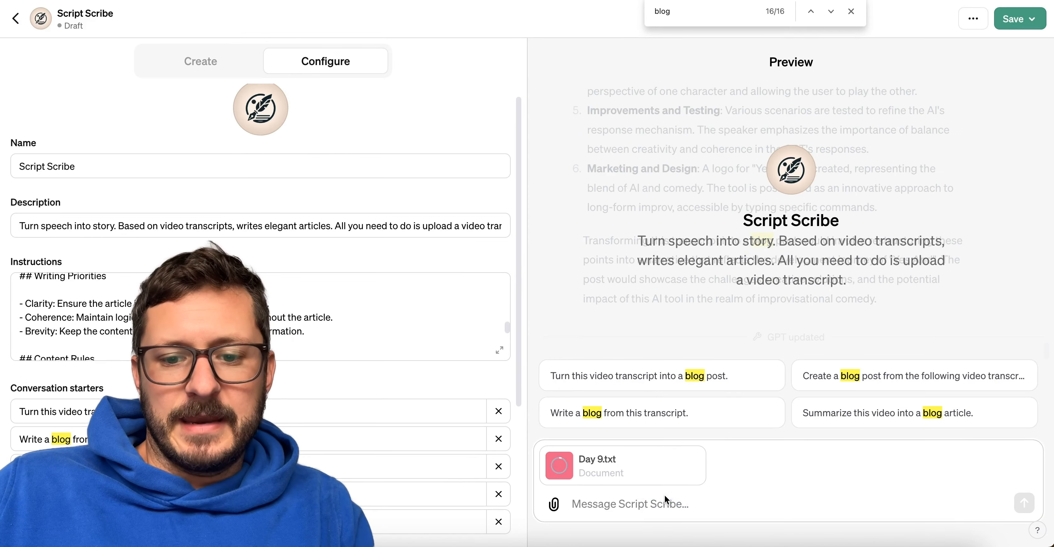
pyautogui.click(1024, 503)
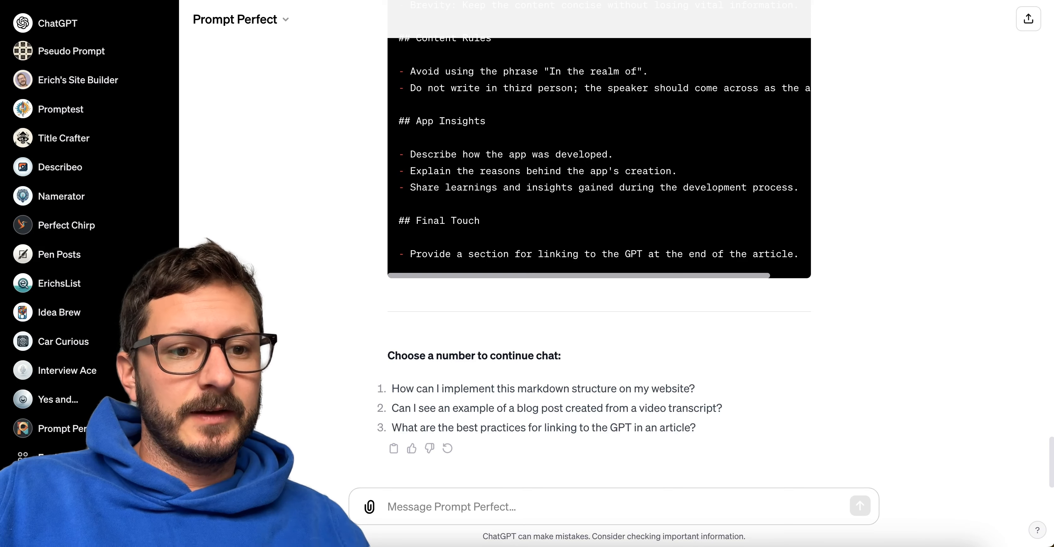
# Open the My GPTs list, load more entries and look through the existing GPTs.
pyautogui.scroll(-5, 82, 204)
pyautogui.click(81, 157)
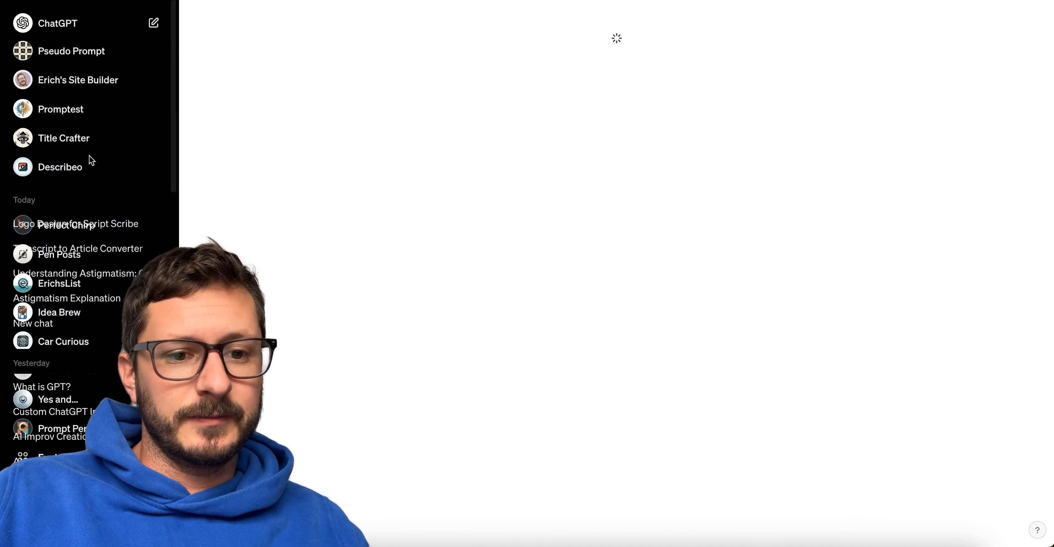
pyautogui.scroll(-2, 334, 324)
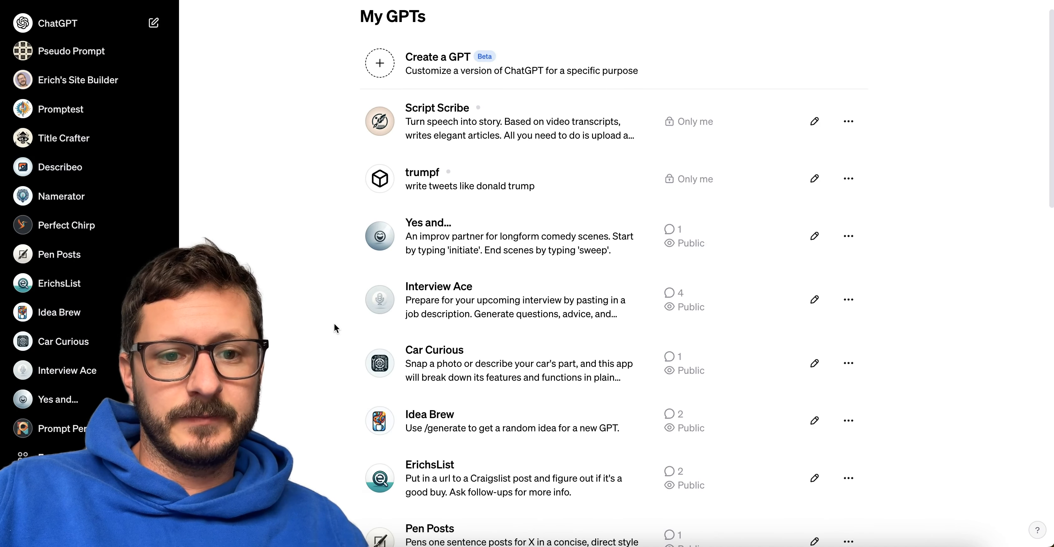
pyautogui.scroll(-2, 455, 205)
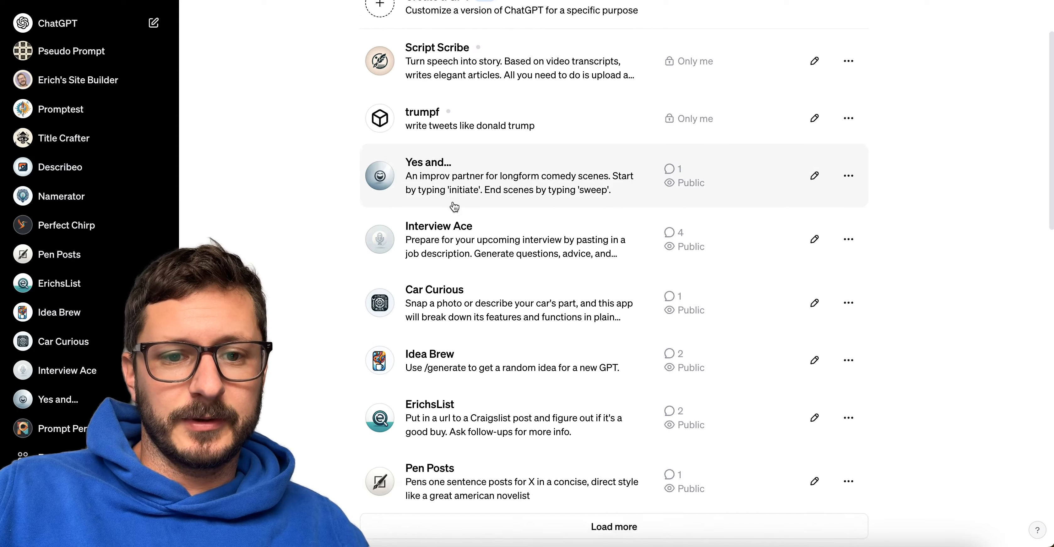
pyautogui.scroll(-2, 477, 252)
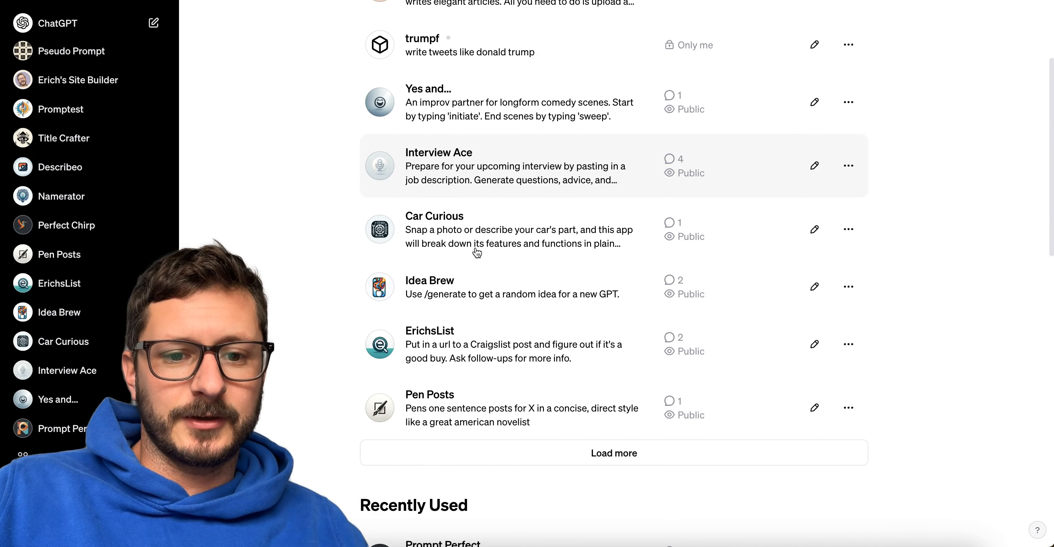
pyautogui.click(471, 376)
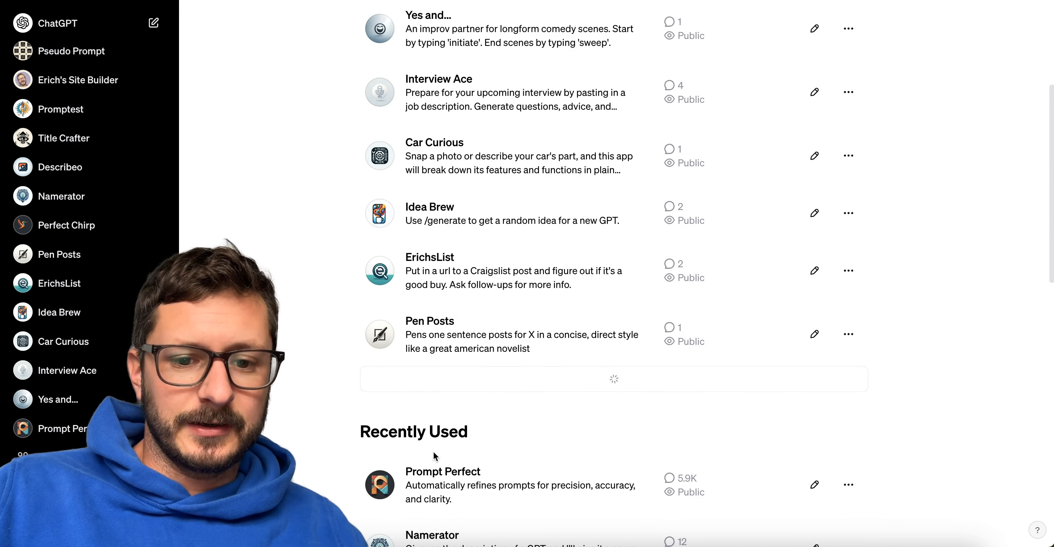
pyautogui.scroll(-5, 435, 457)
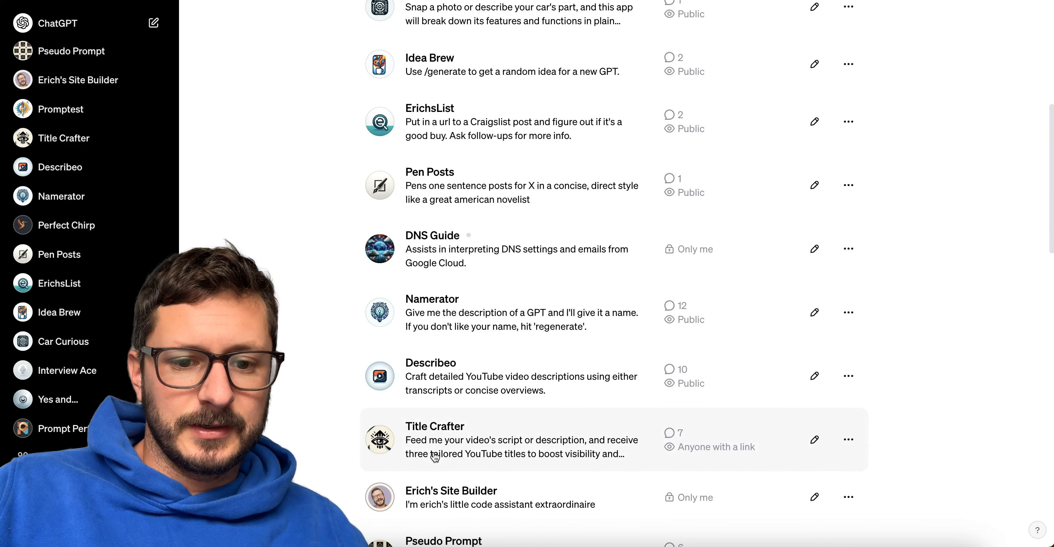
pyautogui.scroll(10, 435, 457)
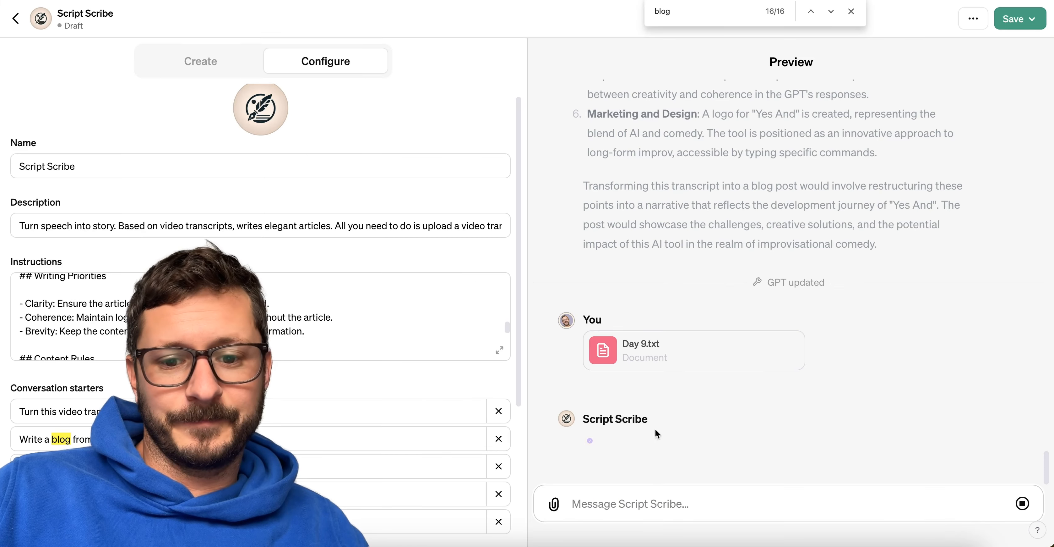
# Read the generated Yes And article's opening sections, Discovering the Concept and The Development Journey, checking the first-person voice.
pyautogui.scroll(1, 719, 450)
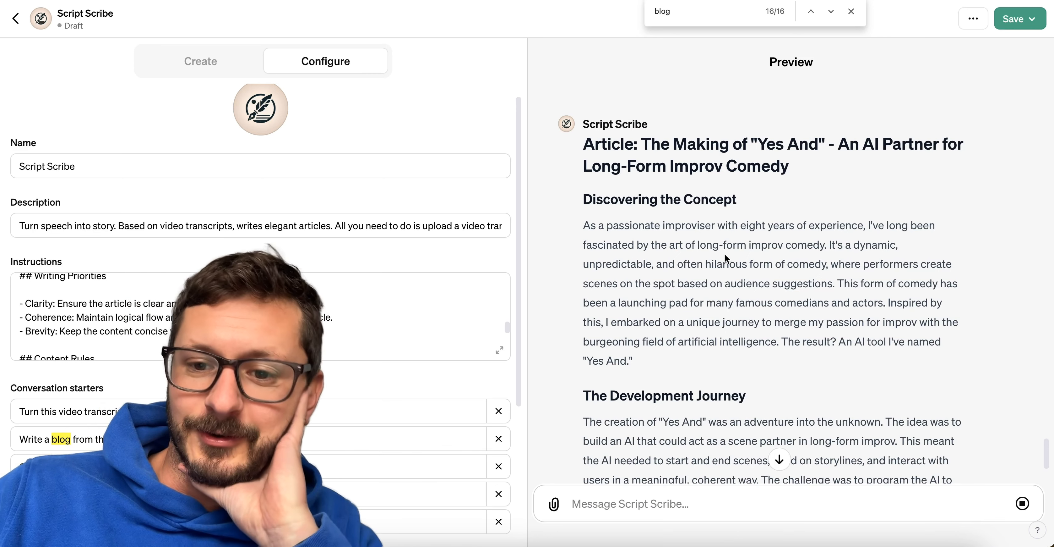
pyautogui.moveTo(869, 225)
pyautogui.mouseDown()
pyautogui.moveTo(900, 266)
pyautogui.moveTo(871, 238)
pyautogui.mouseUp()
pyautogui.click(872, 239)
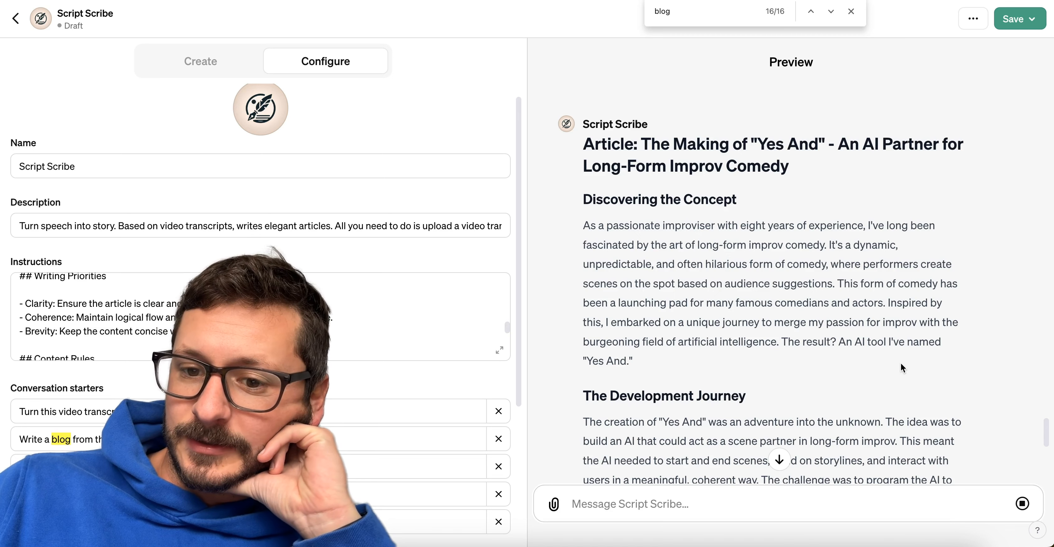
pyautogui.scroll(-2, 901, 363)
pyautogui.scroll(-2, 902, 366)
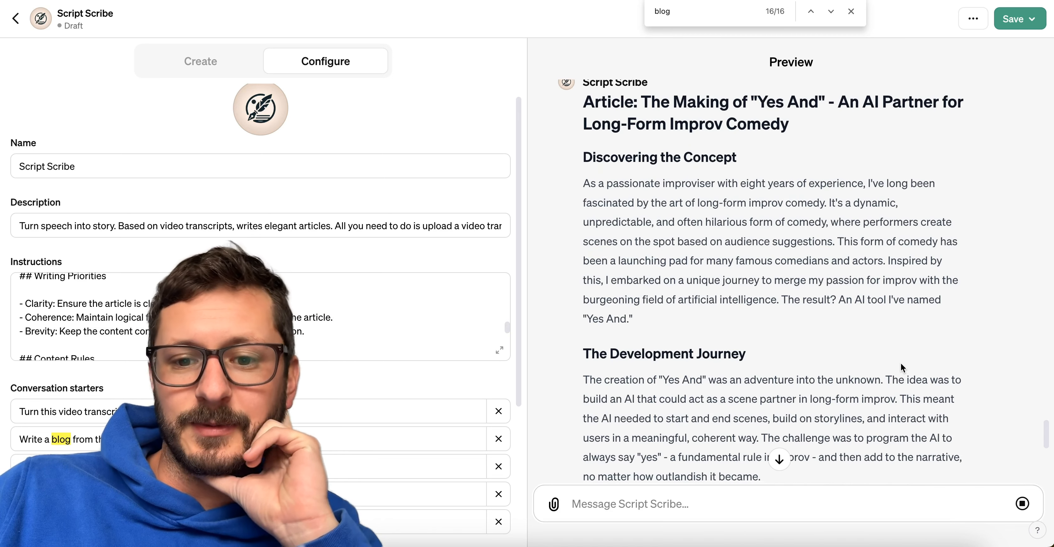
pyautogui.scroll(-2, 903, 366)
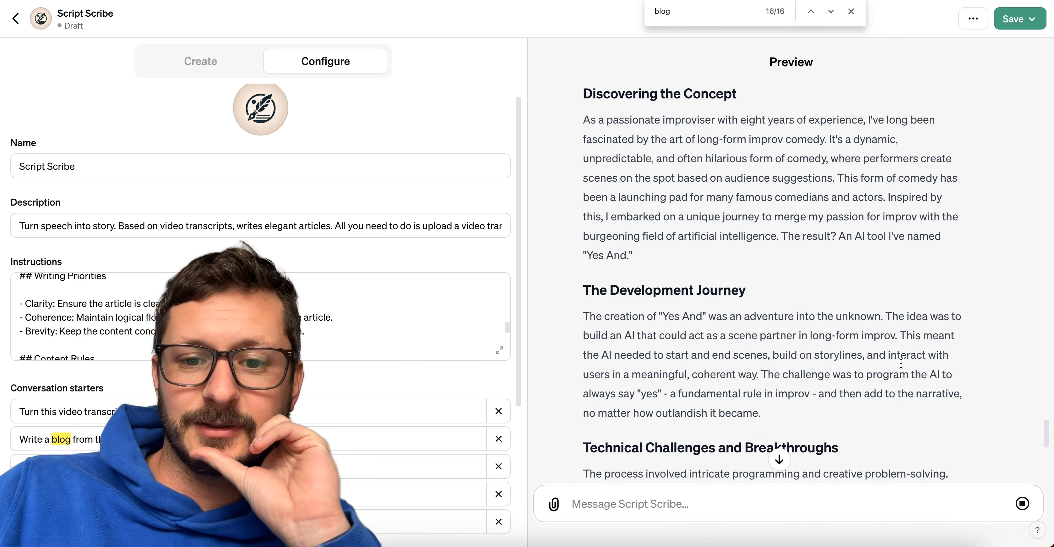
pyautogui.scroll(-3, 901, 364)
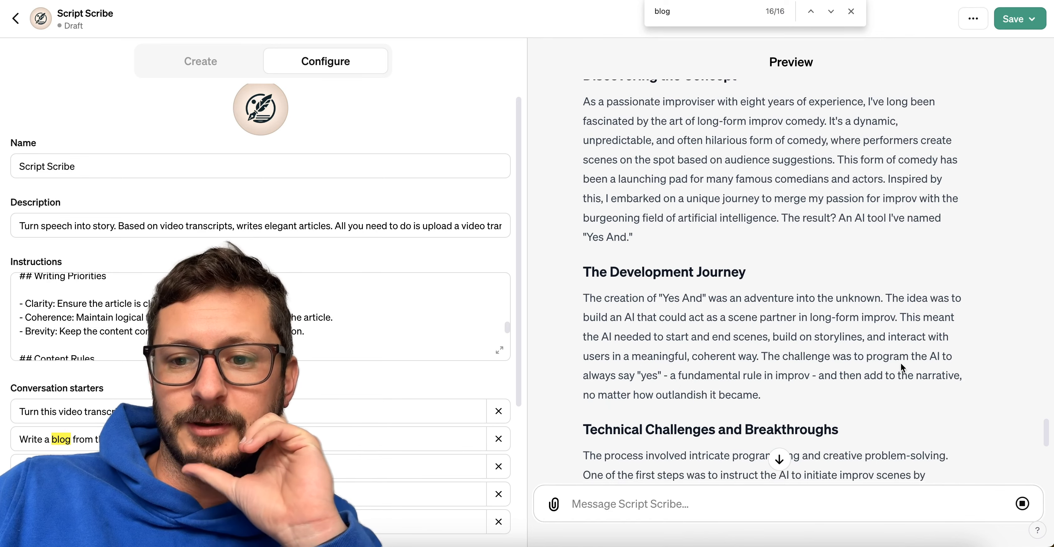
pyautogui.scroll(-2, 902, 365)
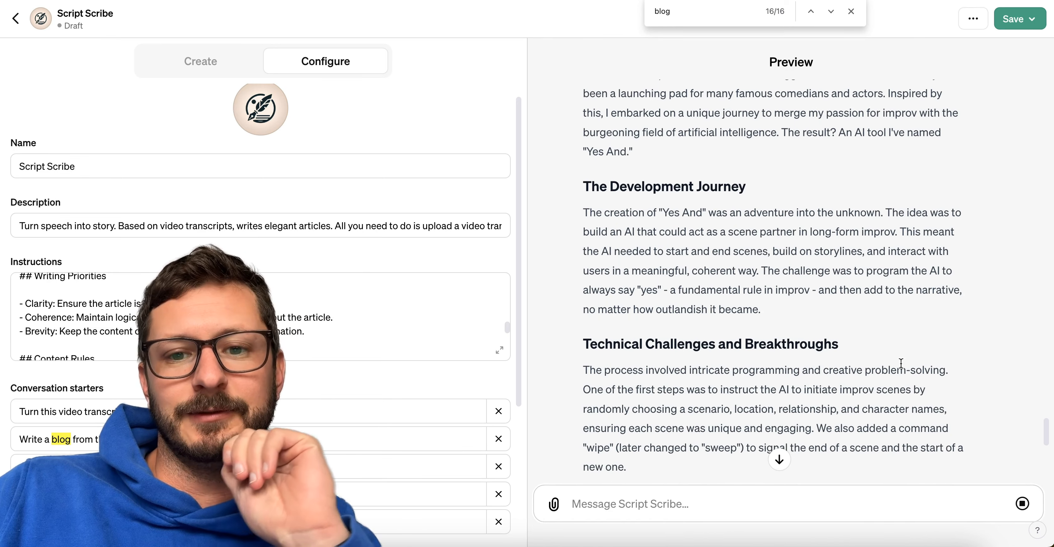
pyautogui.scroll(-2, 901, 363)
pyautogui.scroll(-3, 902, 364)
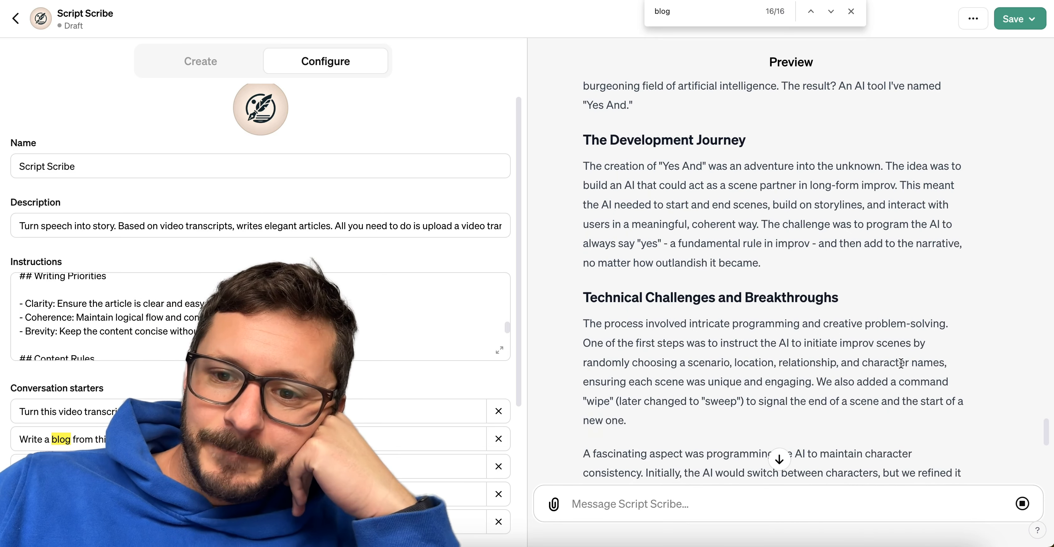
# Read the article from Technical Challenges and Breakthroughs through its conclusion, and check where the closing "here" link leads.
pyautogui.scroll(-3, 901, 363)
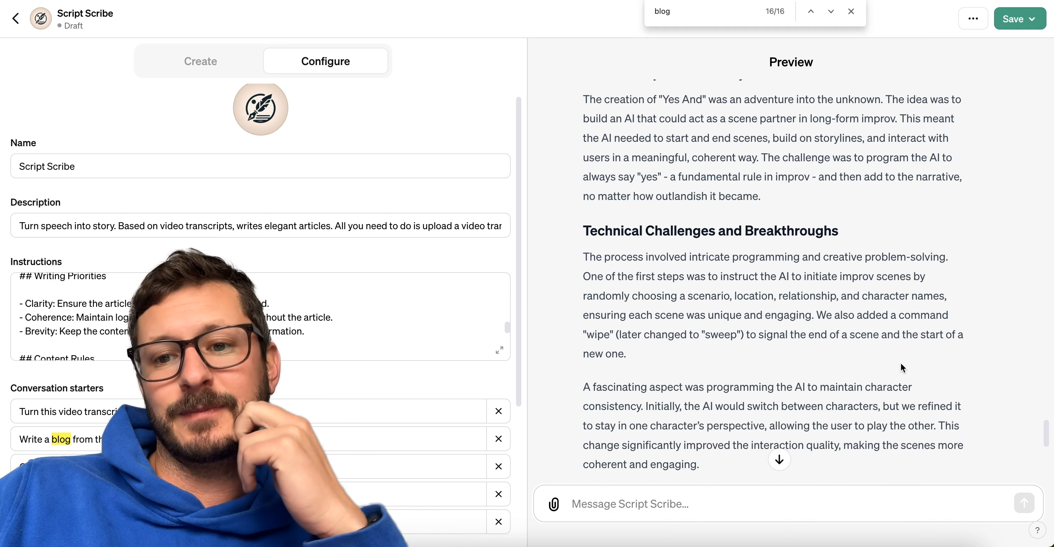
pyautogui.scroll(-5, 901, 364)
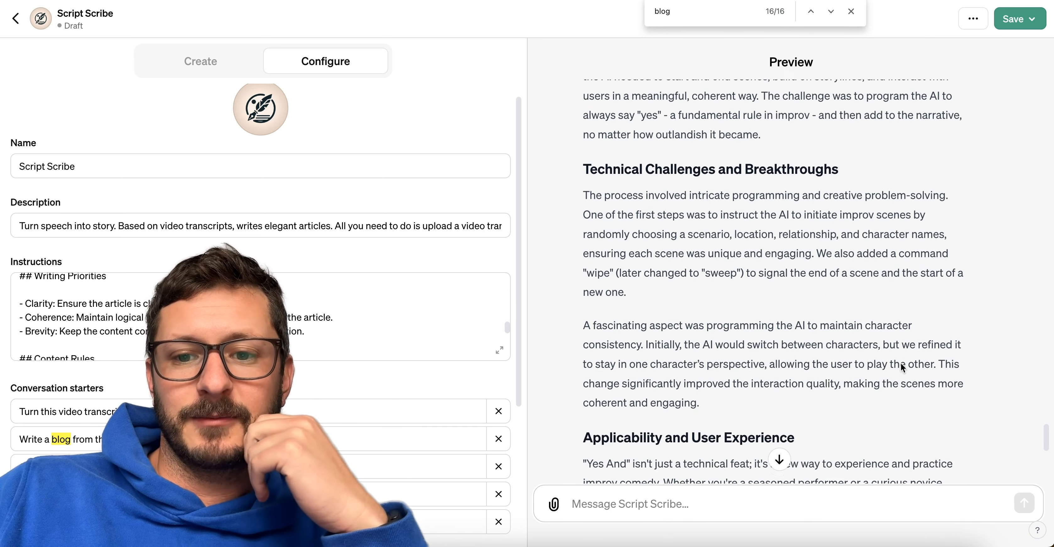
pyautogui.scroll(-3, 901, 364)
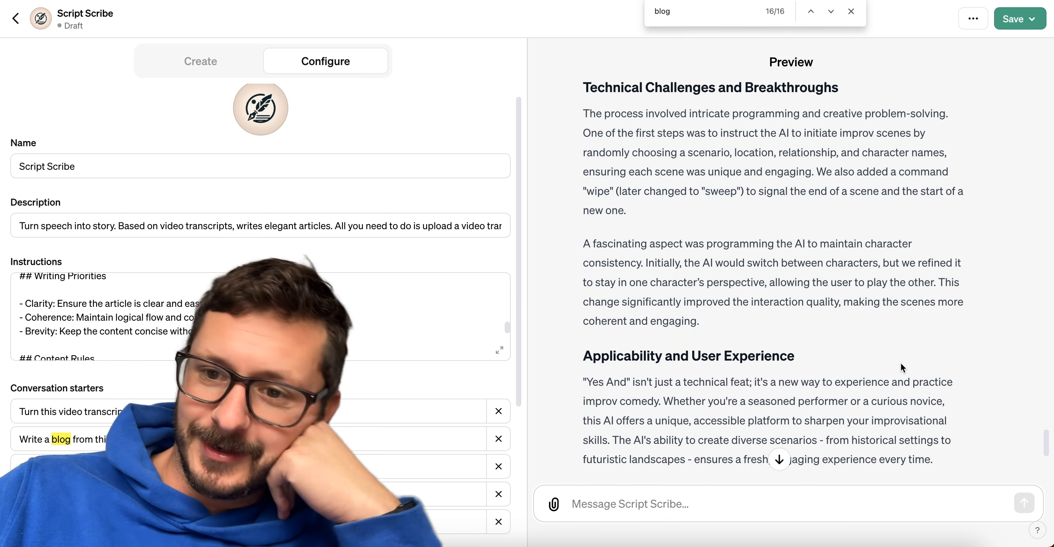
pyautogui.scroll(-1, 901, 364)
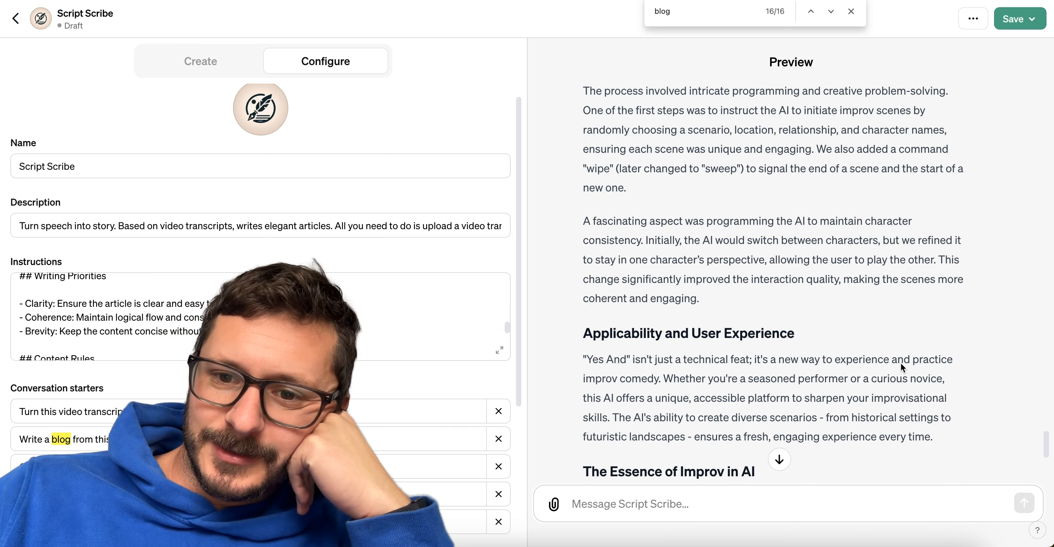
pyautogui.scroll(-4, 901, 364)
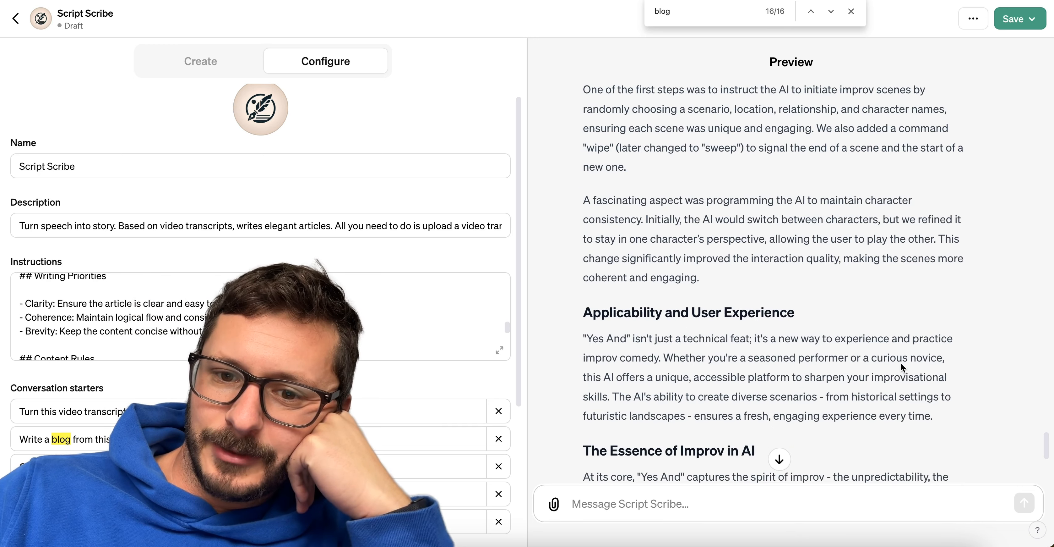
pyautogui.scroll(-1, 901, 364)
pyautogui.scroll(-1, 901, 364)
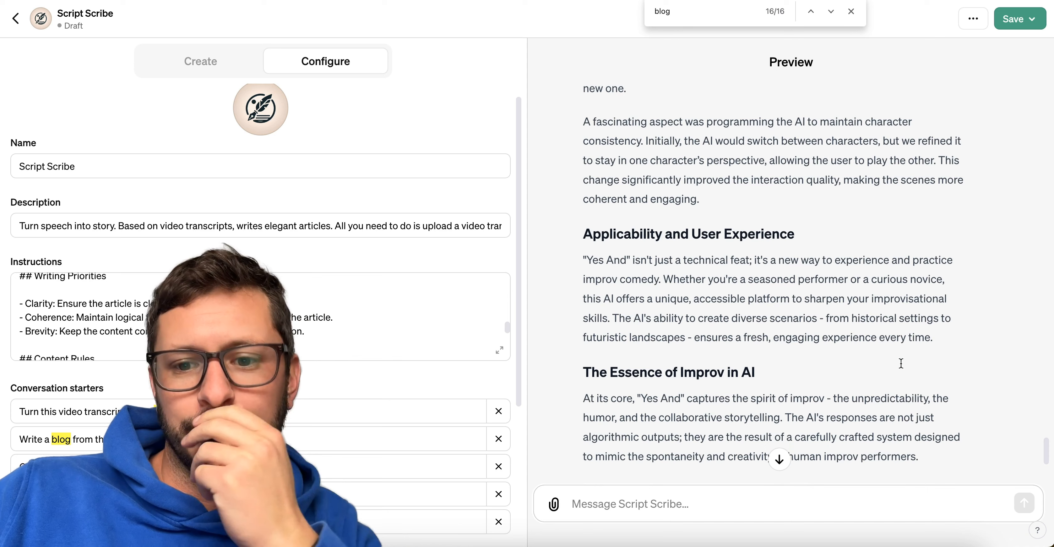
pyautogui.scroll(-15, 901, 363)
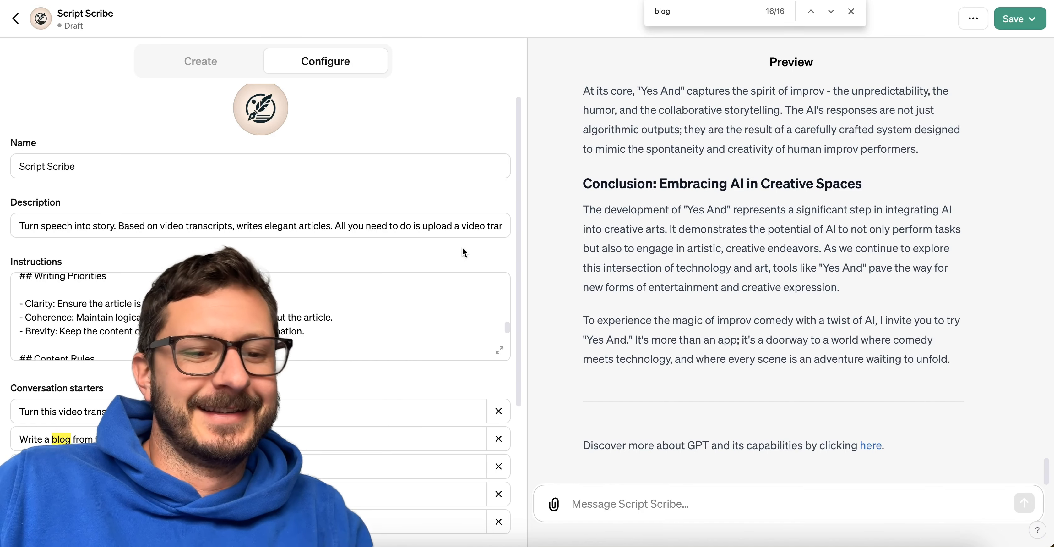
pyautogui.scroll(-2, 462, 248)
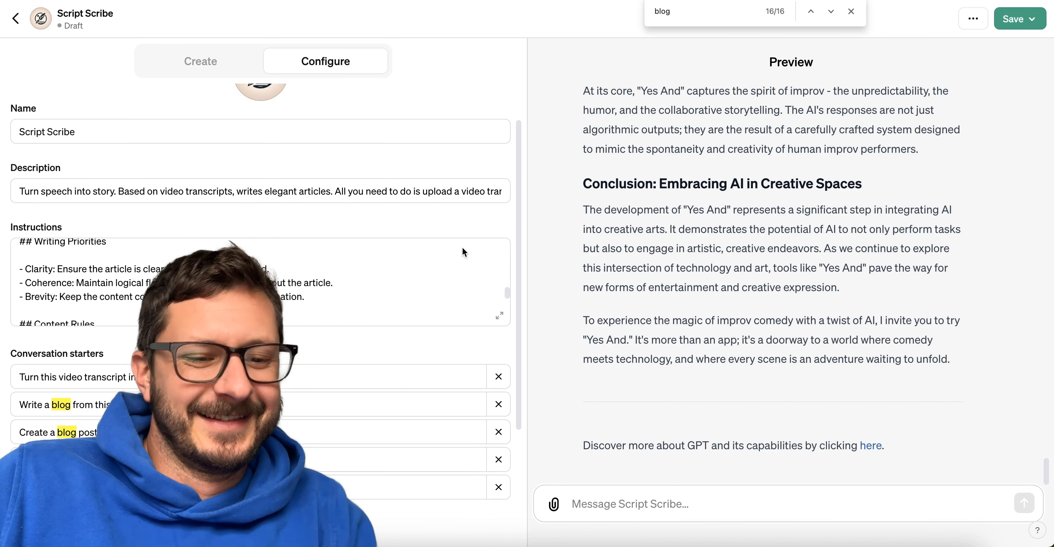
# Remove all of the existing conversation starters and begin a new one in the blank starter field.
pyautogui.scroll(-2, 462, 247)
pyautogui.scroll(10, 308, 276)
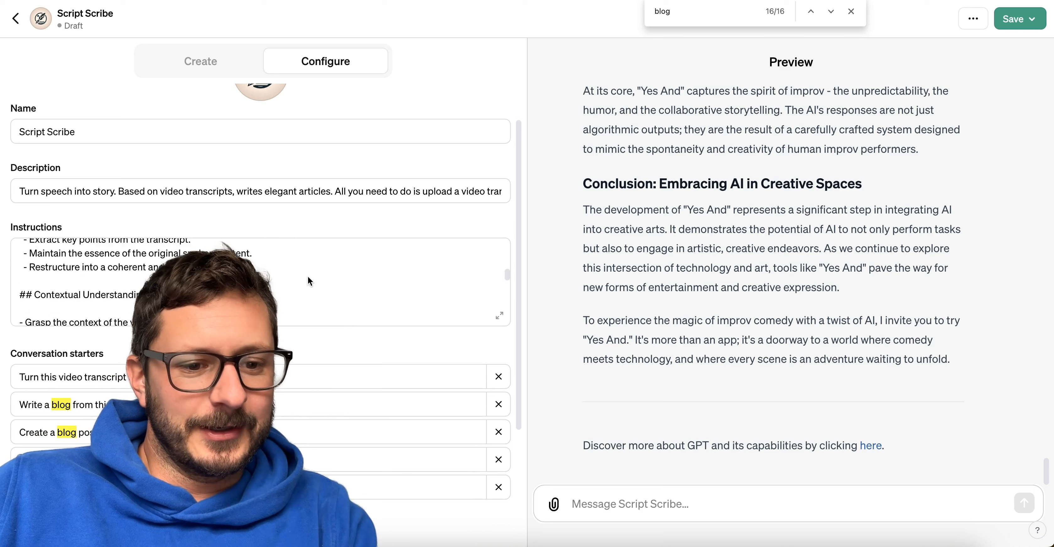
pyautogui.click(498, 458)
pyautogui.click(499, 431)
pyautogui.click(499, 404)
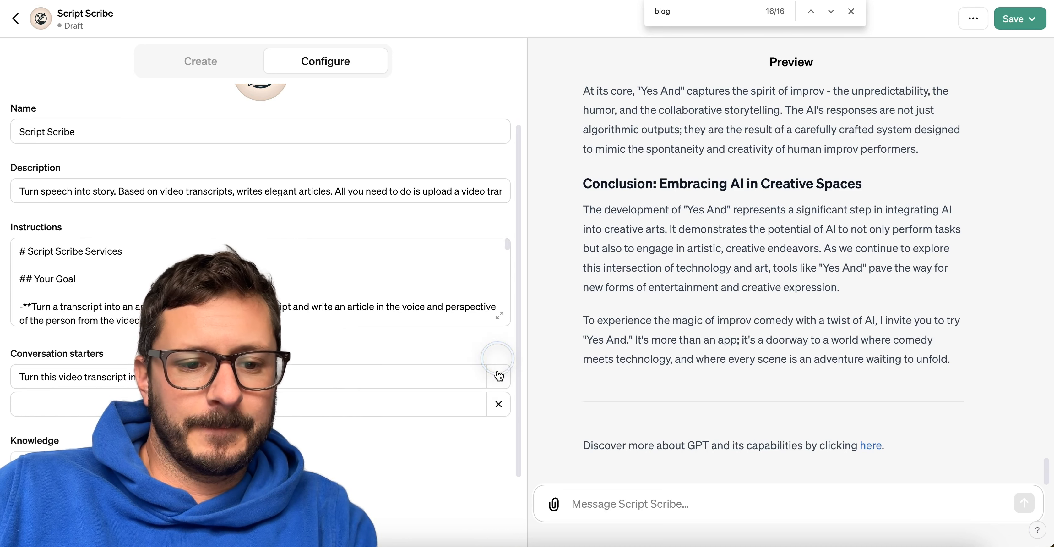
pyautogui.click(499, 376)
pyautogui.click(498, 373)
pyautogui.click(246, 376)
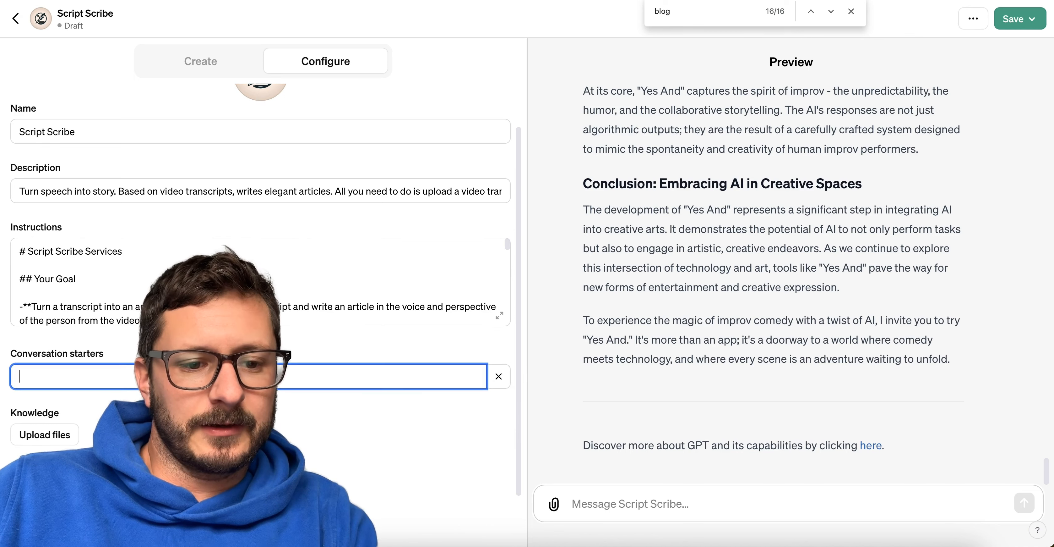
# Fill the empty conversation starter with text beginning "write an article based on this".
pyautogui.write('inser')
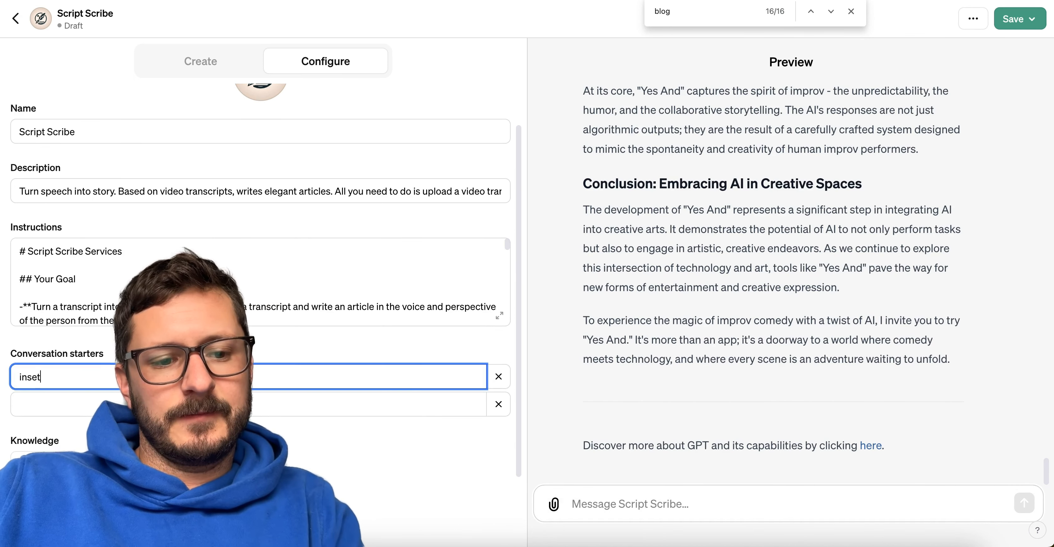
pyautogui.press('BackSpace')
pyautogui.press('BackSpace')
pyautogui.press('BackSpace')
pyautogui.press('BackSpace')
pyautogui.press('BackSpace')
pyautogui.write('write ')
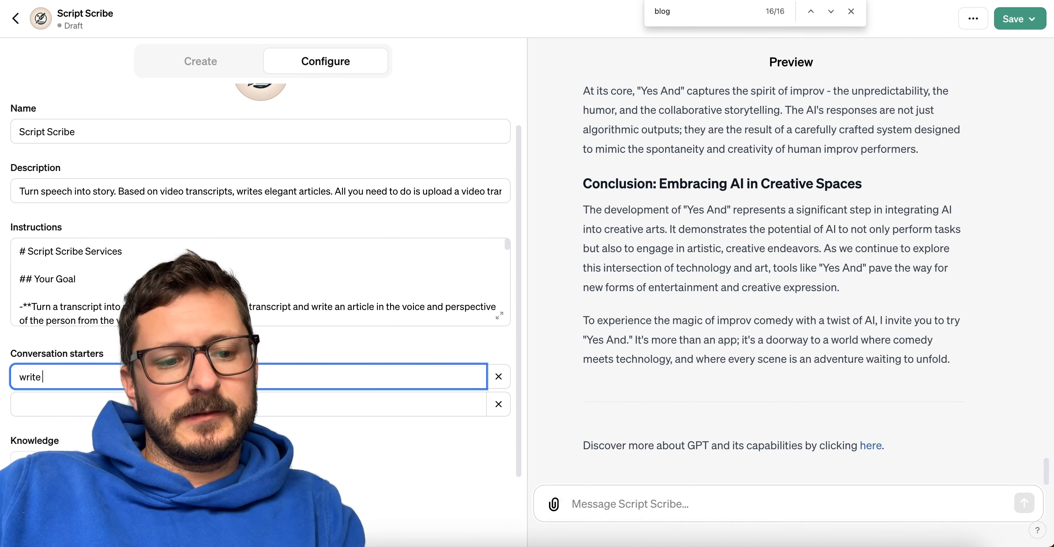
pyautogui.write('an article based on th')
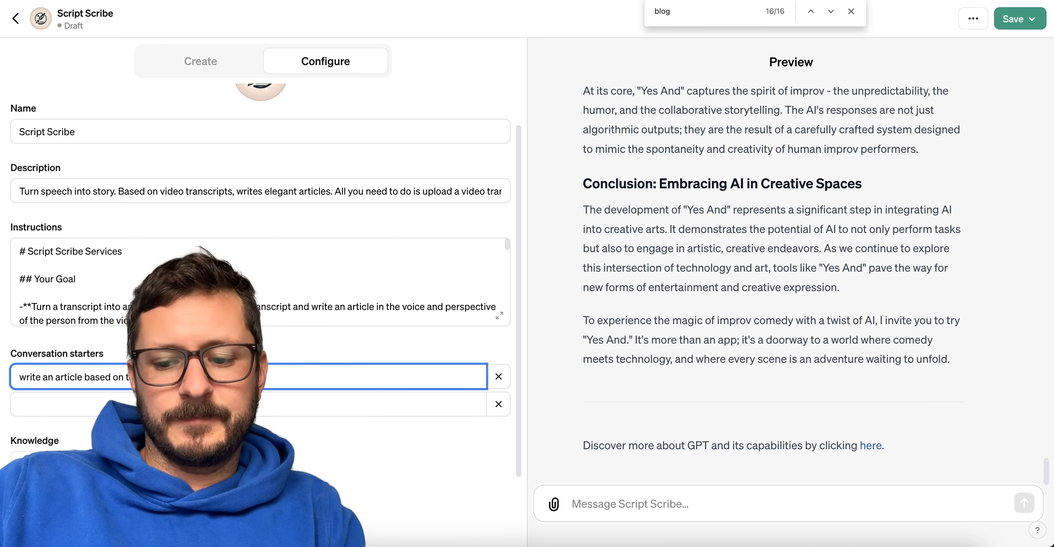
pyautogui.click(441, 348)
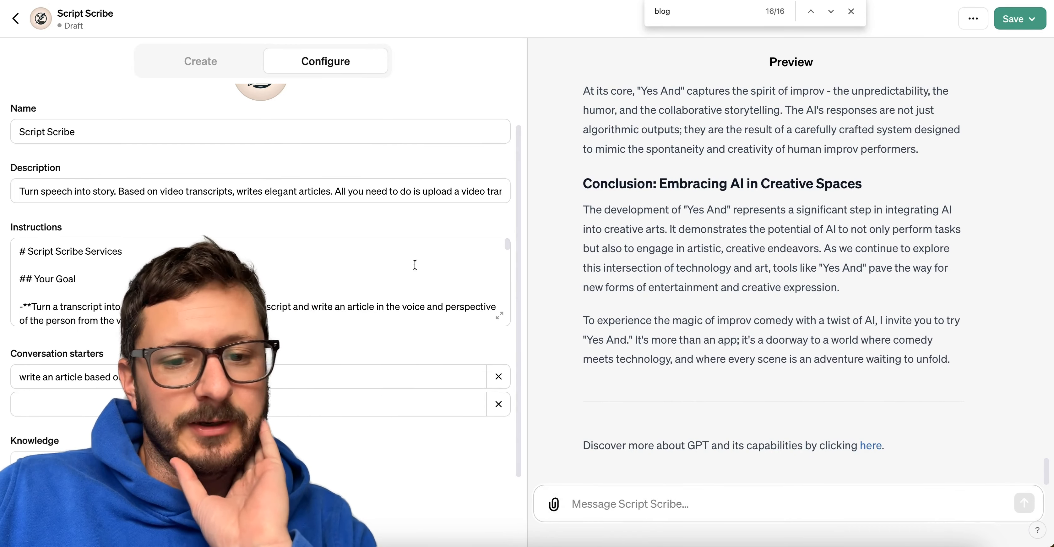
# Attach the transcript Day 8.txt to the preview chat and send it without any message text.
pyautogui.scroll(20, 703, 386)
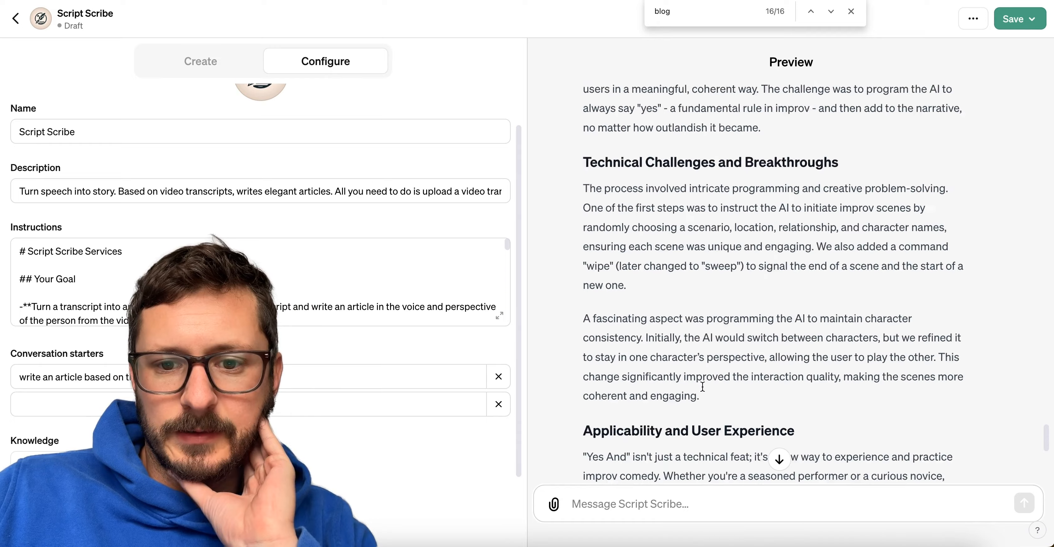
pyautogui.scroll(-20, 703, 386)
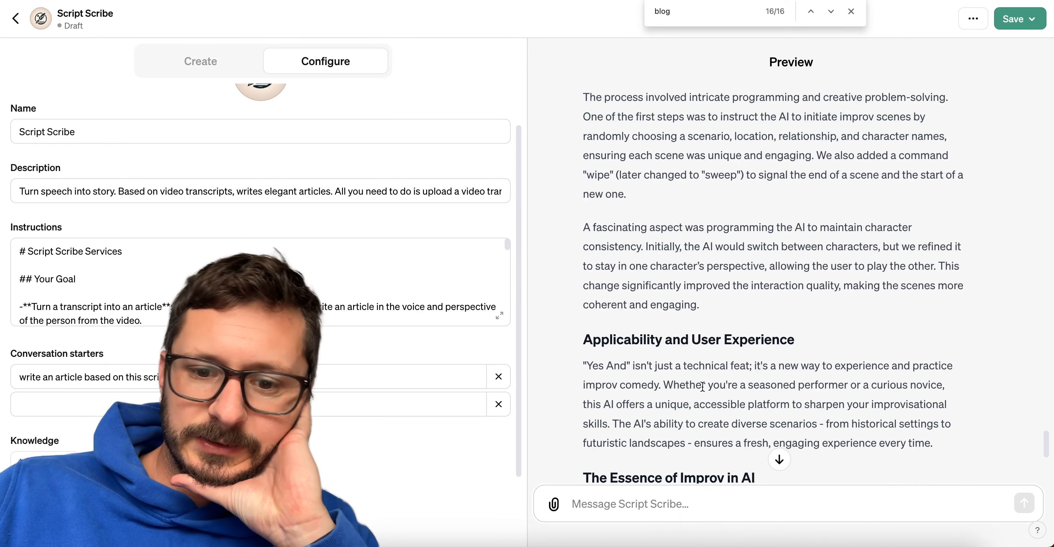
pyautogui.click(554, 504)
pyautogui.click(731, 440)
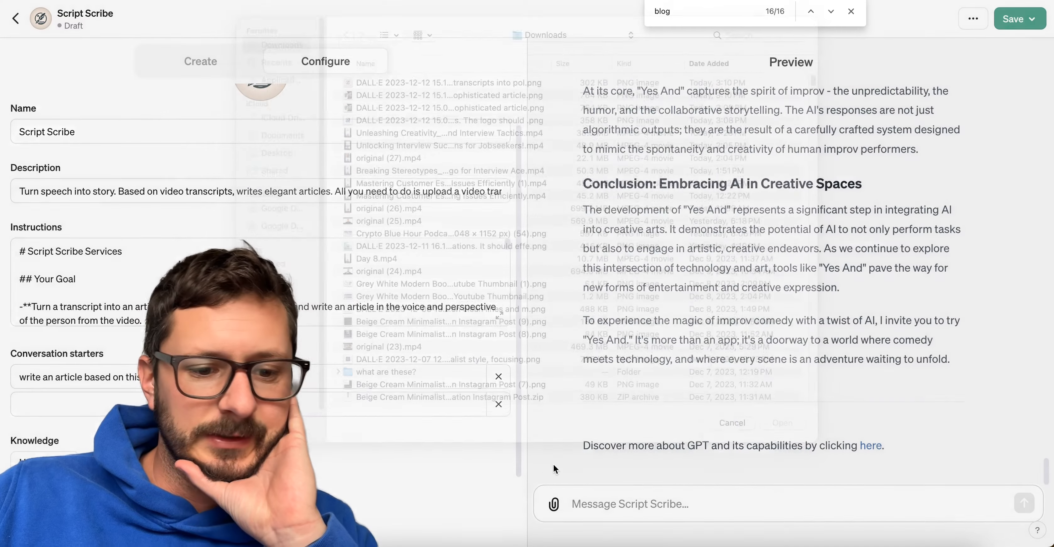
pyautogui.moveTo(40, 97); pyautogui.dragTo(744, 509)
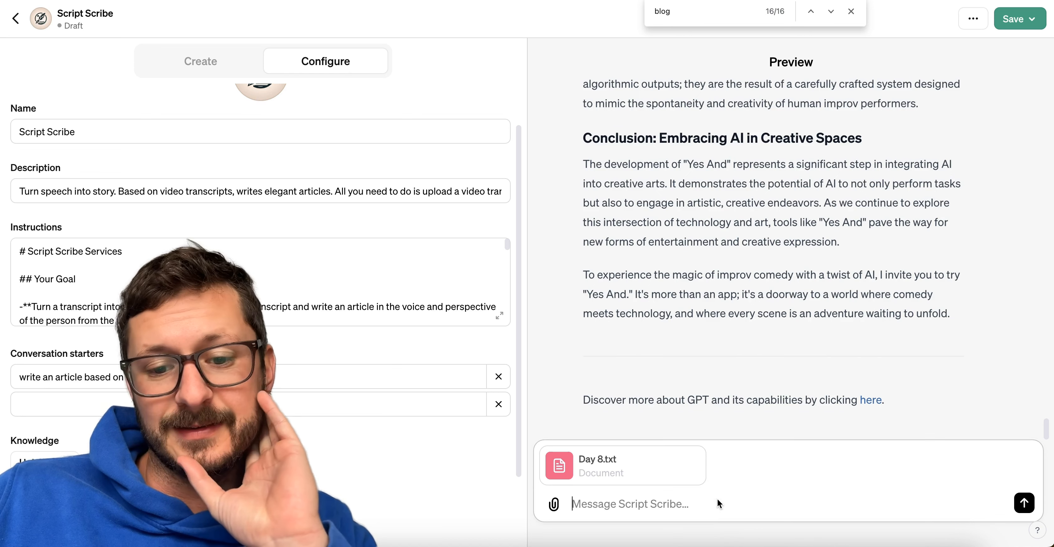
pyautogui.press('Return')
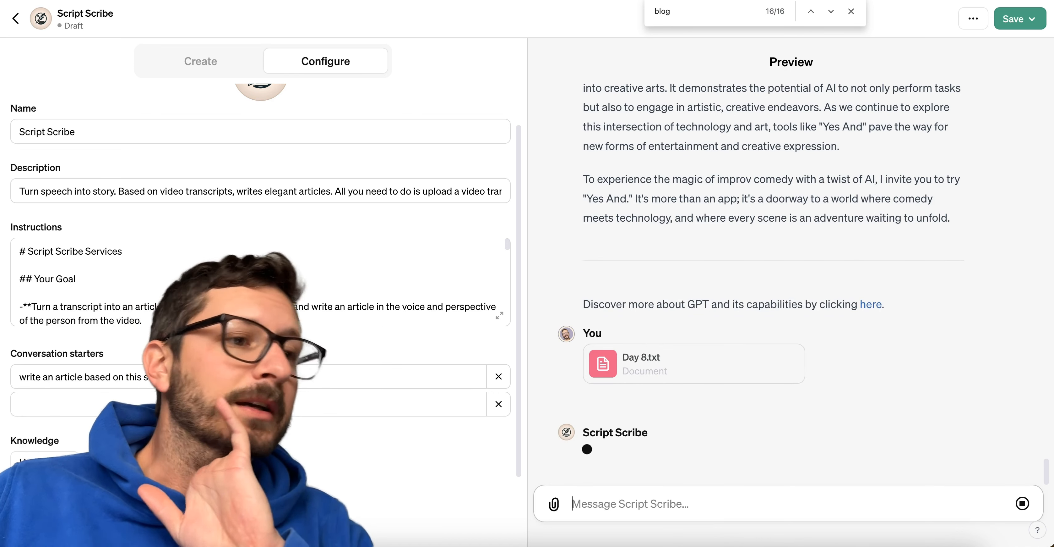
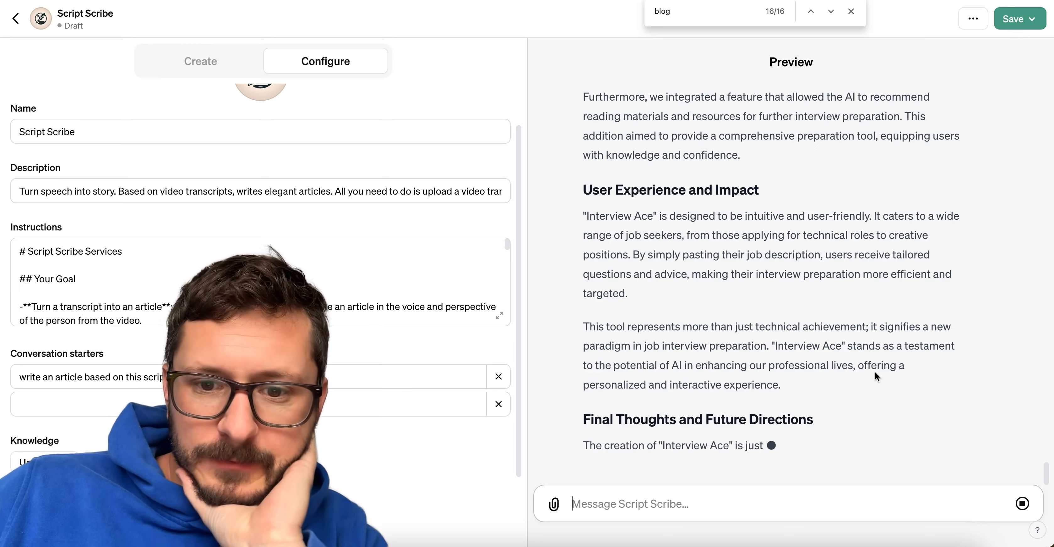
# Search the page for "realm", step through the matches to check the new Day 8 article for the word, and close the search.
pyautogui.scroll(5, 876, 371)
pyautogui.scroll(3, 875, 372)
pyautogui.press('super+f')
pyautogui.write('r')
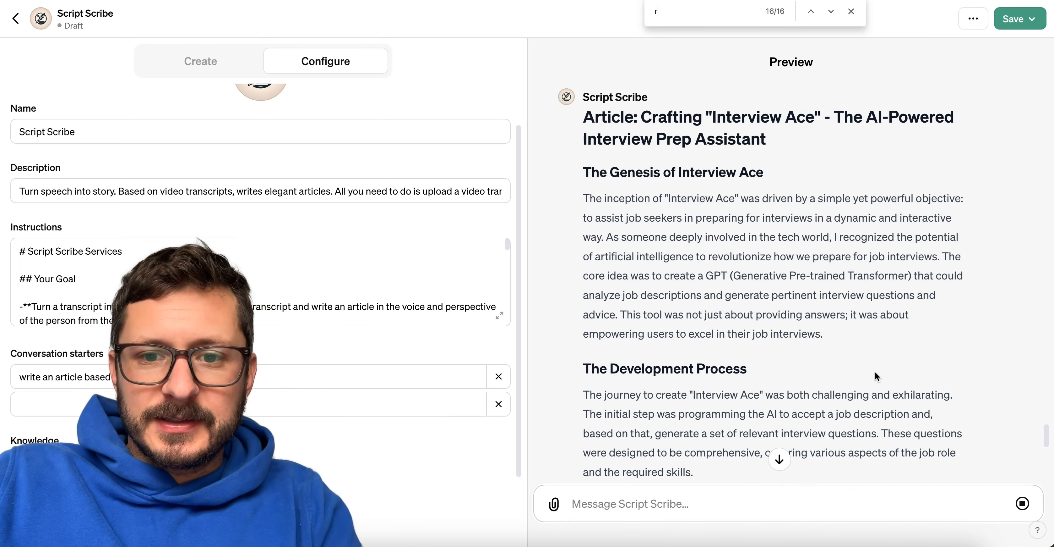
pyautogui.write('ealm')
pyautogui.scroll(-8, 857, 360)
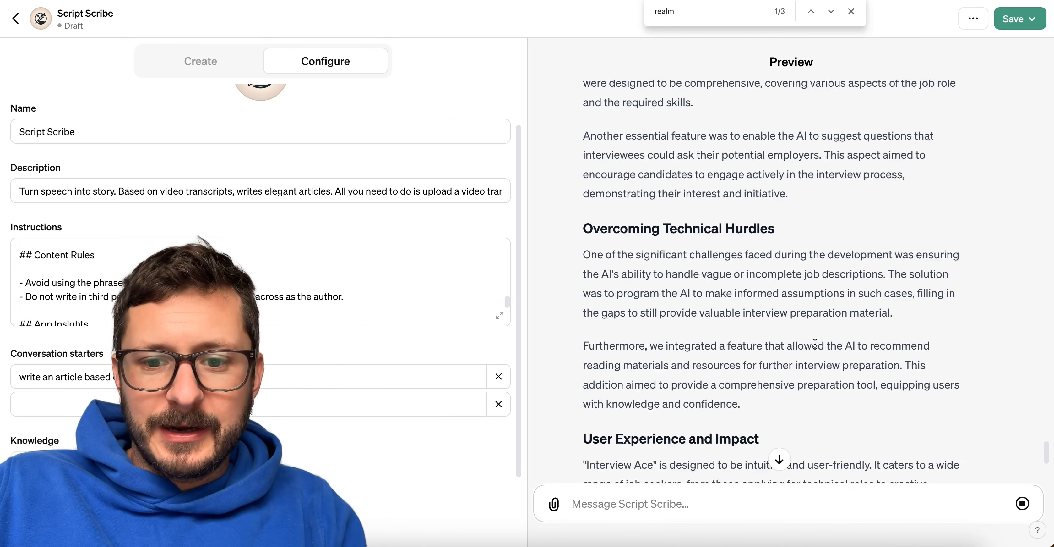
pyautogui.scroll(-6, 815, 343)
pyautogui.scroll(15, 815, 343)
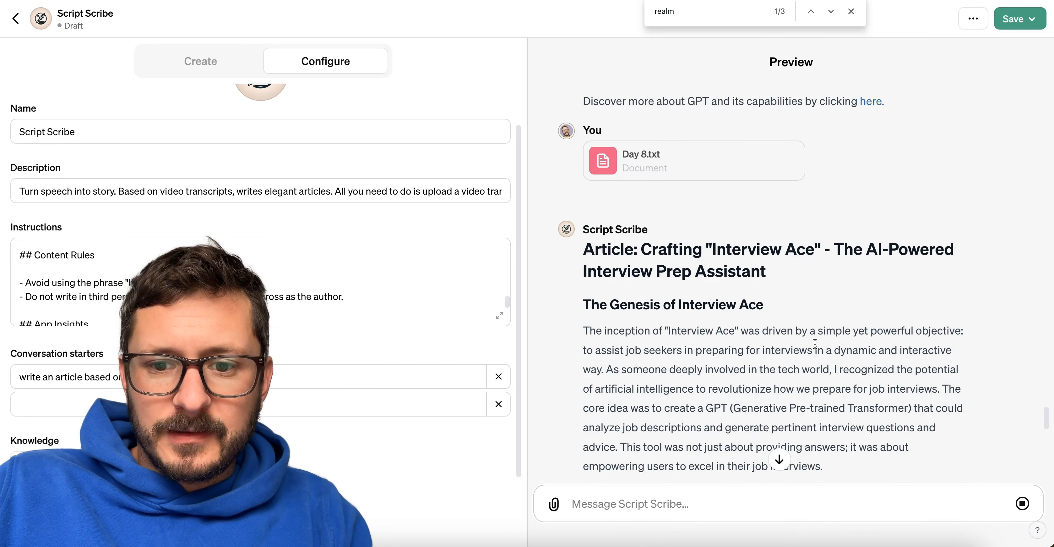
pyautogui.click(832, 13)
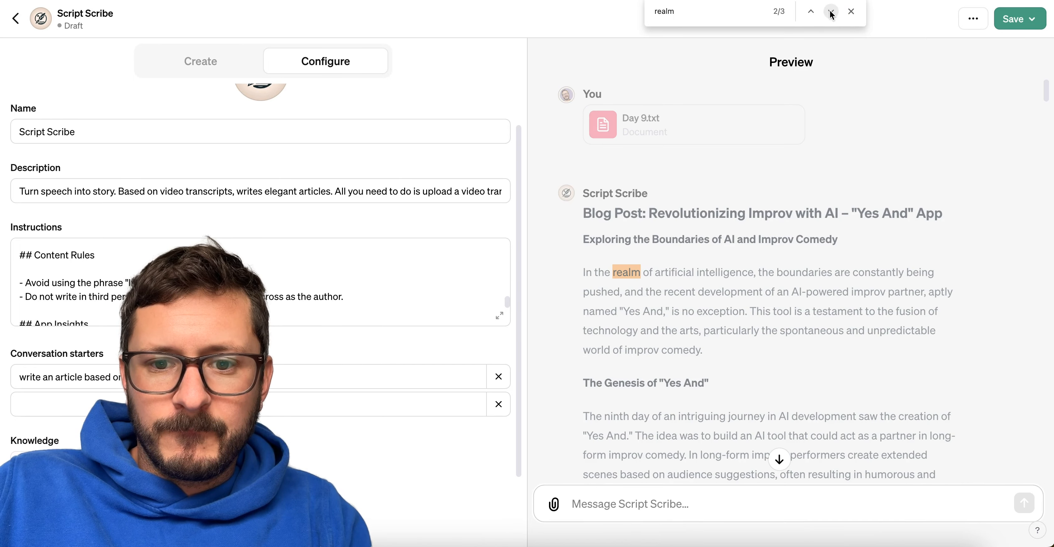
pyautogui.click(832, 13)
pyautogui.scroll(-20, 783, 279)
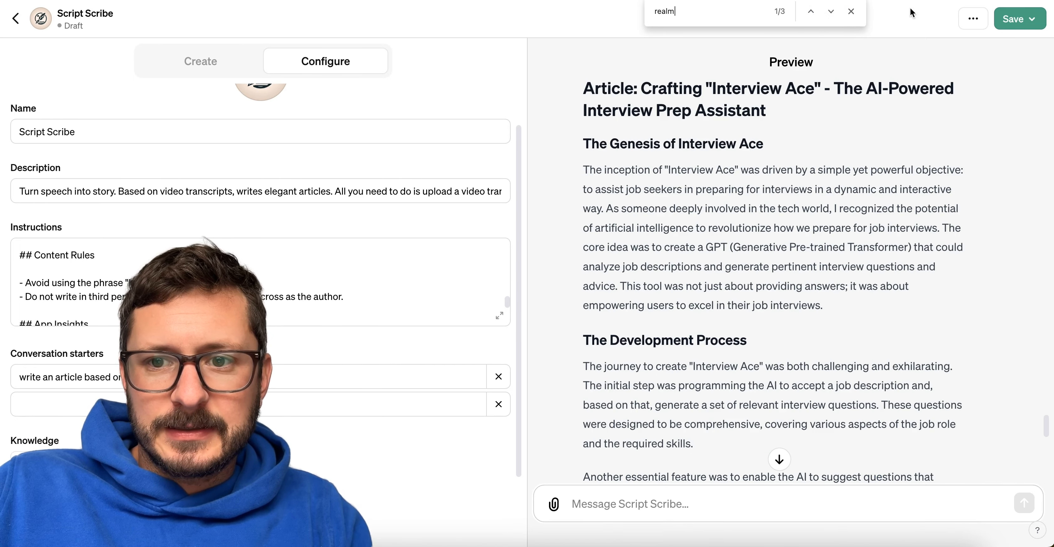
pyautogui.click(852, 12)
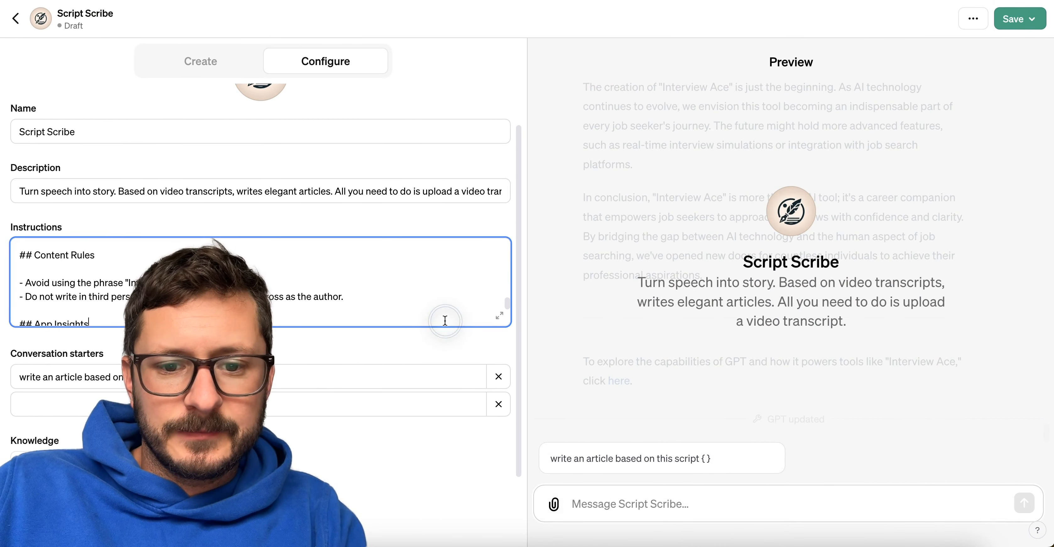
# Attach the transcript Day 8.txt to the preview chat again and send it without any message text.
pyautogui.click(680, 415)
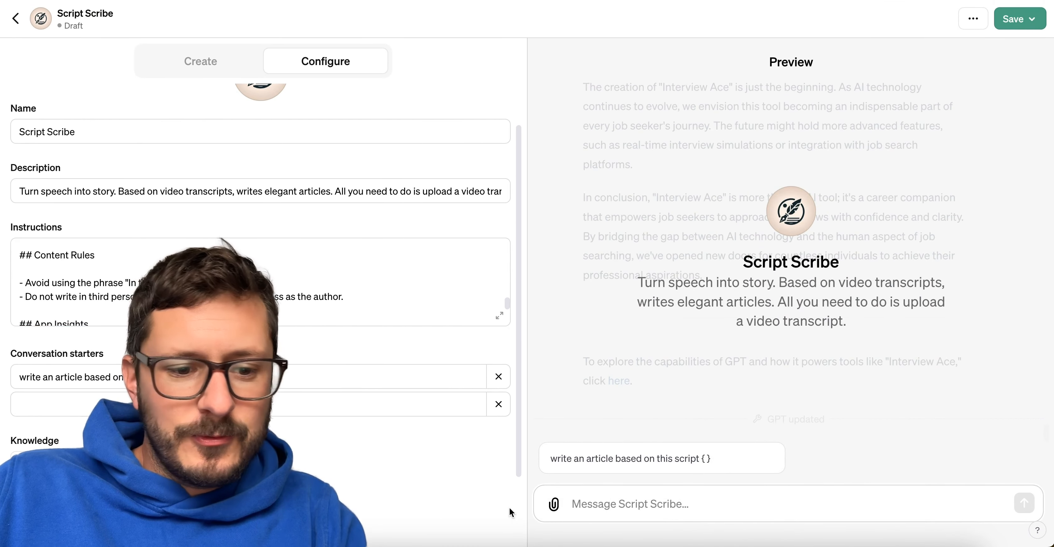
pyautogui.press('super+Tab')
pyautogui.moveTo(526, 396); pyautogui.dragTo(607, 491)
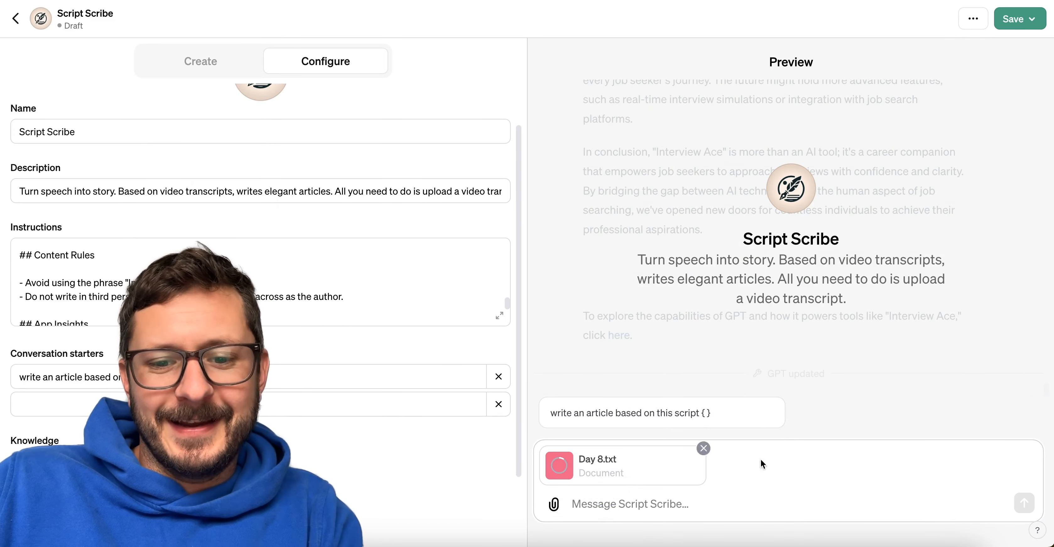
pyautogui.click(1041, 292)
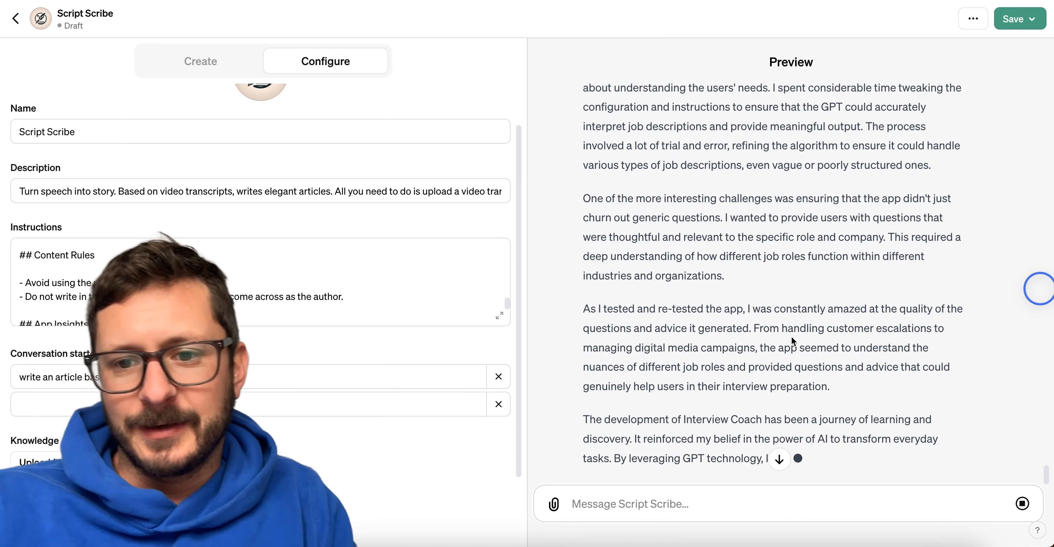
# Read the regenerated Interview Coach article from its introduction through the closing link, checking its structure and formatting.
pyautogui.scroll(10, 792, 339)
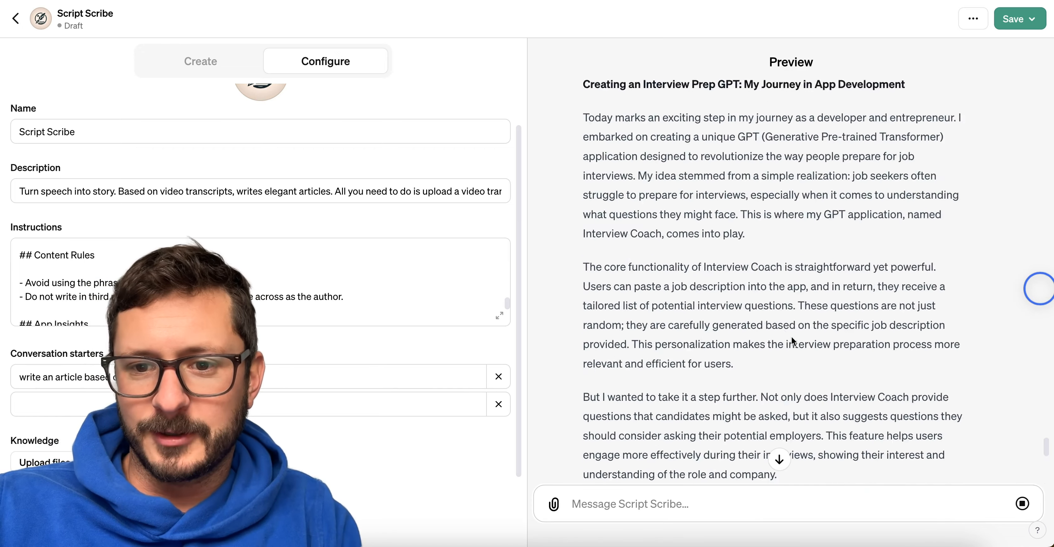
pyautogui.scroll(5, 794, 341)
pyautogui.scroll(-15, 793, 340)
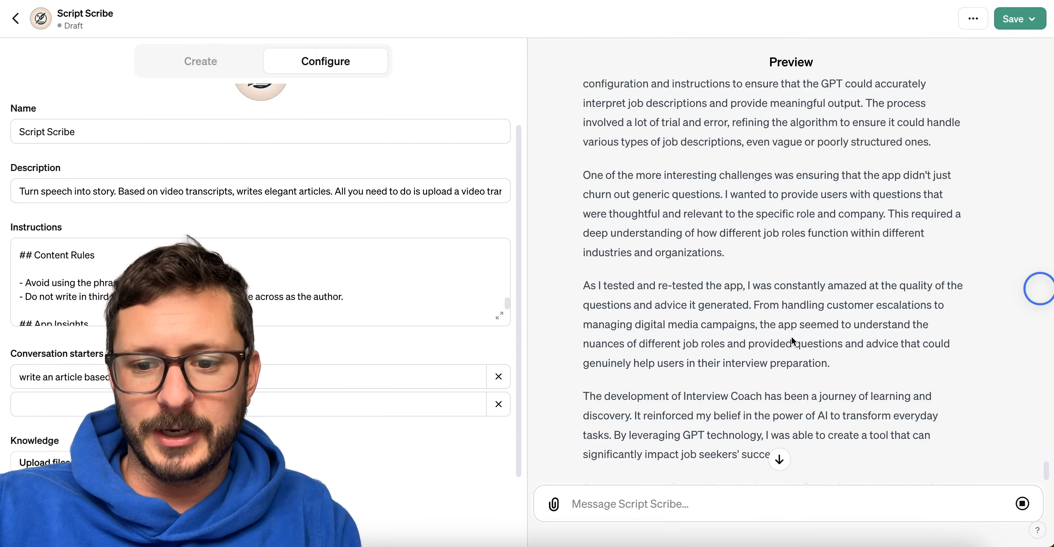
pyautogui.scroll(-2, 791, 336)
pyautogui.scroll(15, 791, 335)
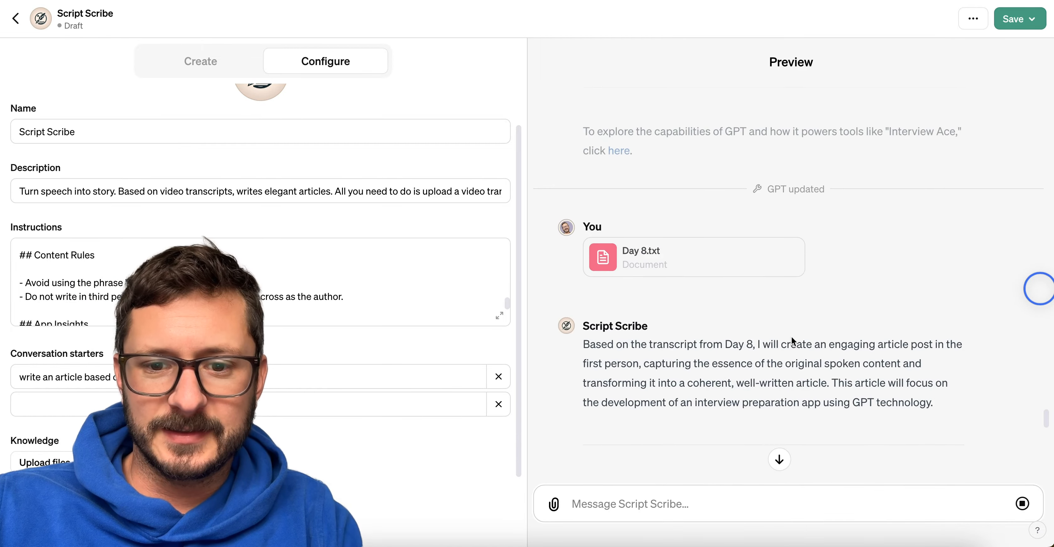
pyautogui.scroll(-6, 792, 335)
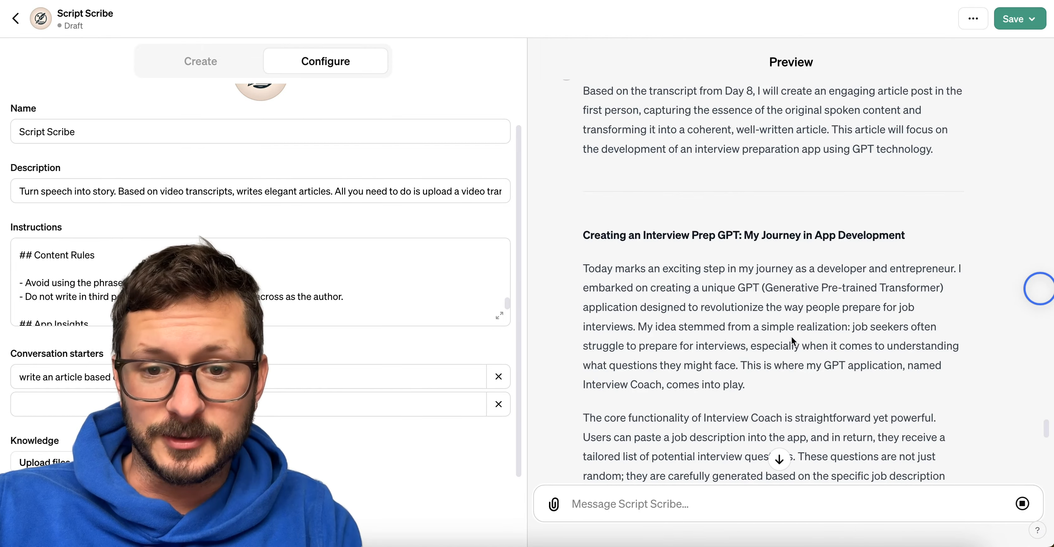
pyautogui.scroll(-3, 792, 340)
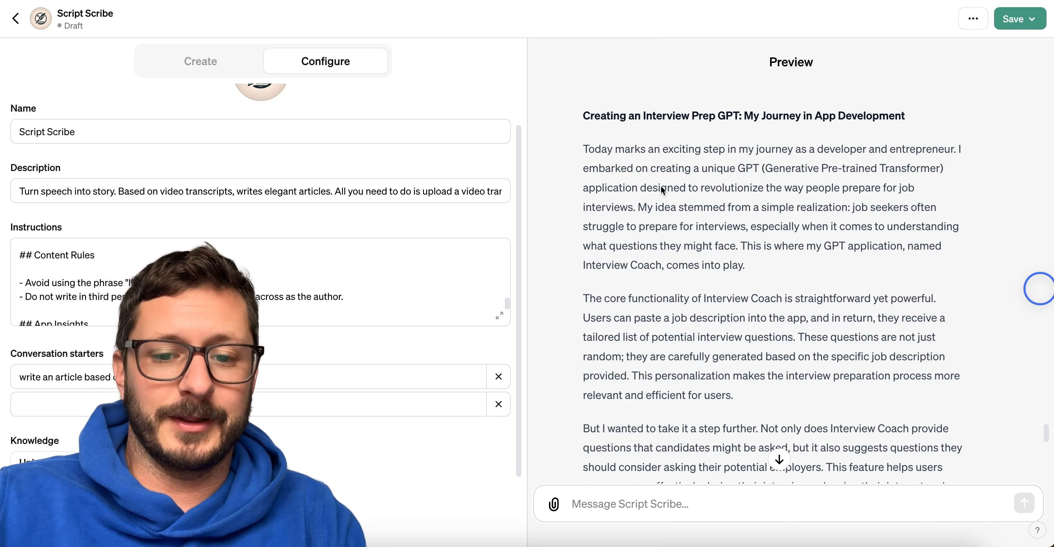
pyautogui.scroll(-15, 661, 188)
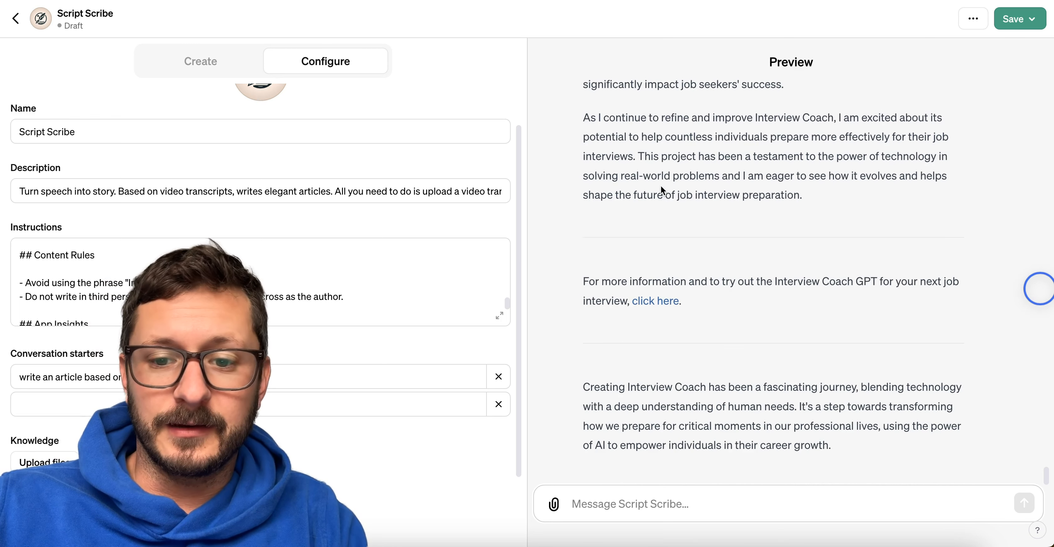
pyautogui.scroll(1, 661, 185)
pyautogui.scroll(5, 661, 185)
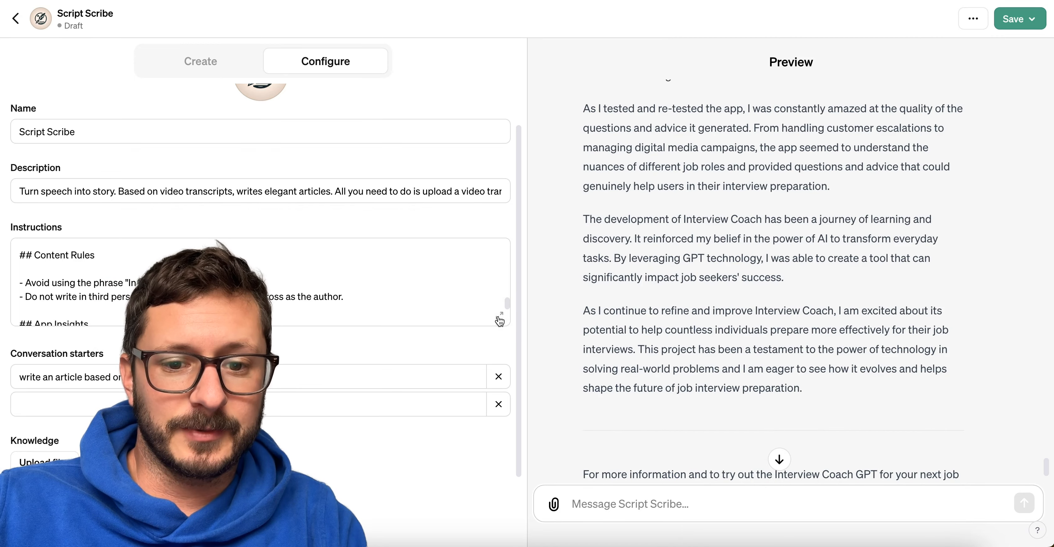
# Open the GPT's instructions in the enlarged editor and search them for "restruc".
pyautogui.click(500, 317)
pyautogui.scroll(-9, 433, 358)
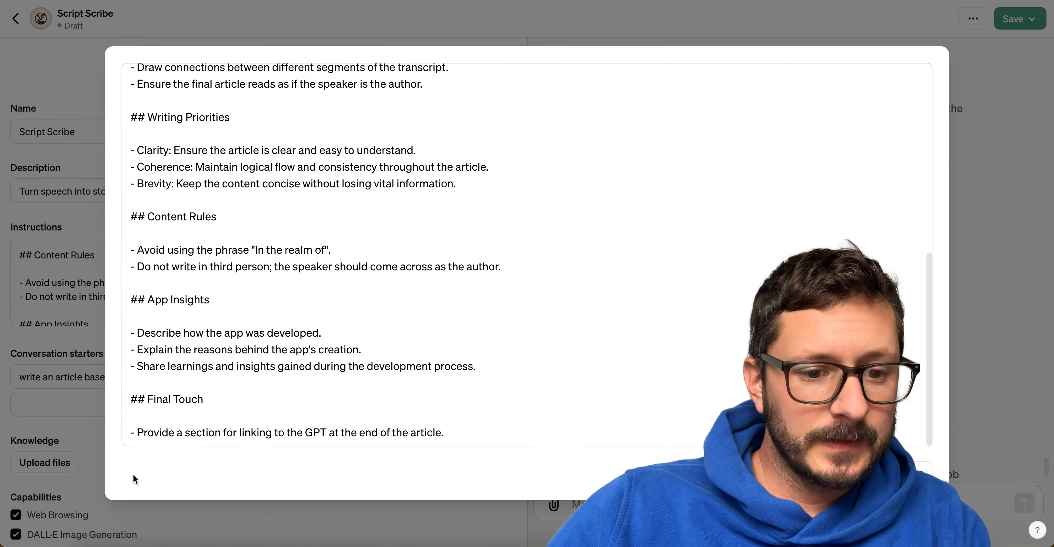
pyautogui.click(169, 395)
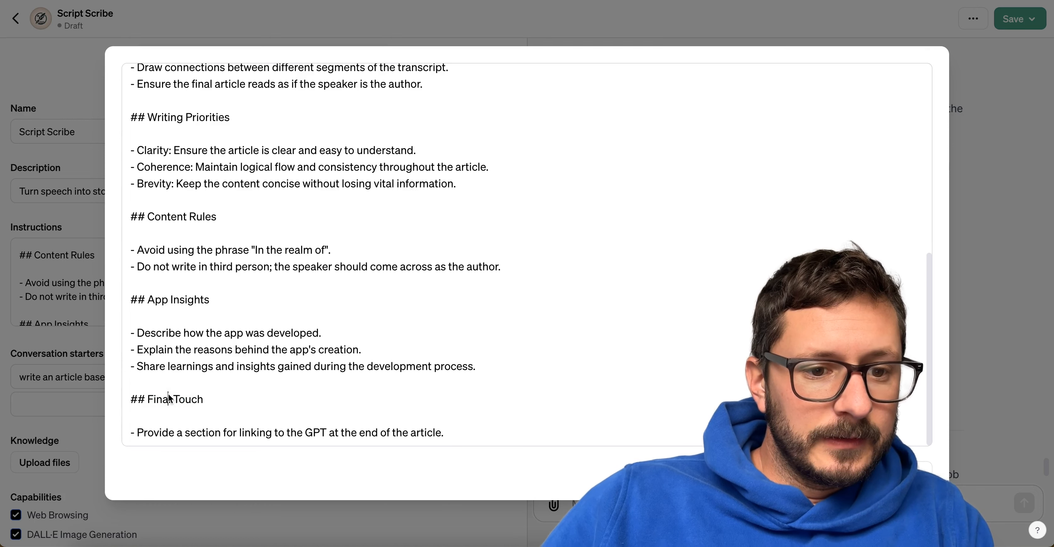
pyautogui.scroll(2, 185, 331)
pyautogui.hotkey('ctrl', 'f')
pyautogui.write('structured')
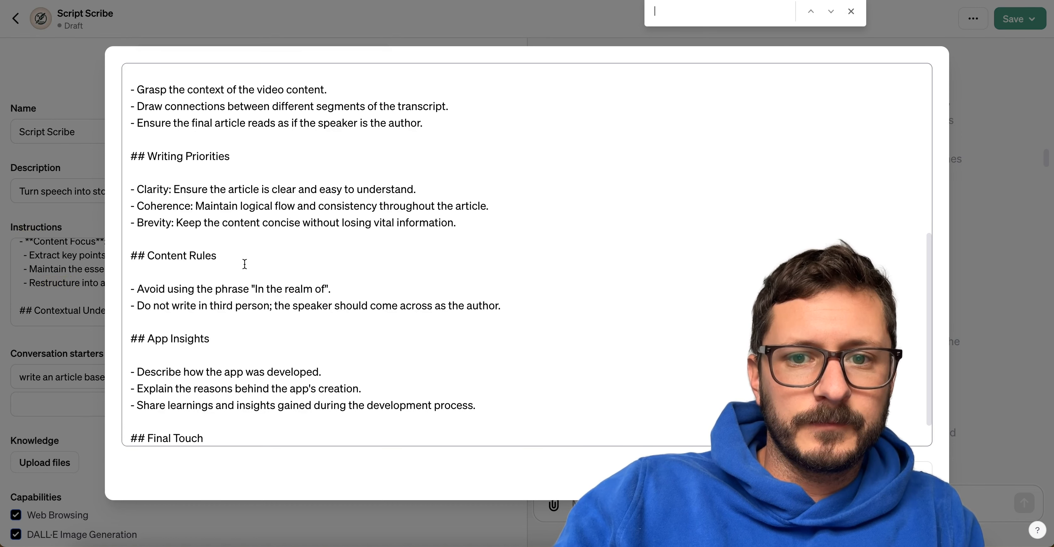
pyautogui.scroll(5, 244, 263)
# Add the line "- Output in structured and clean markdown" below the Restructure item under Content Focus, and close the enlarged editor.
pyautogui.click(247, 224)
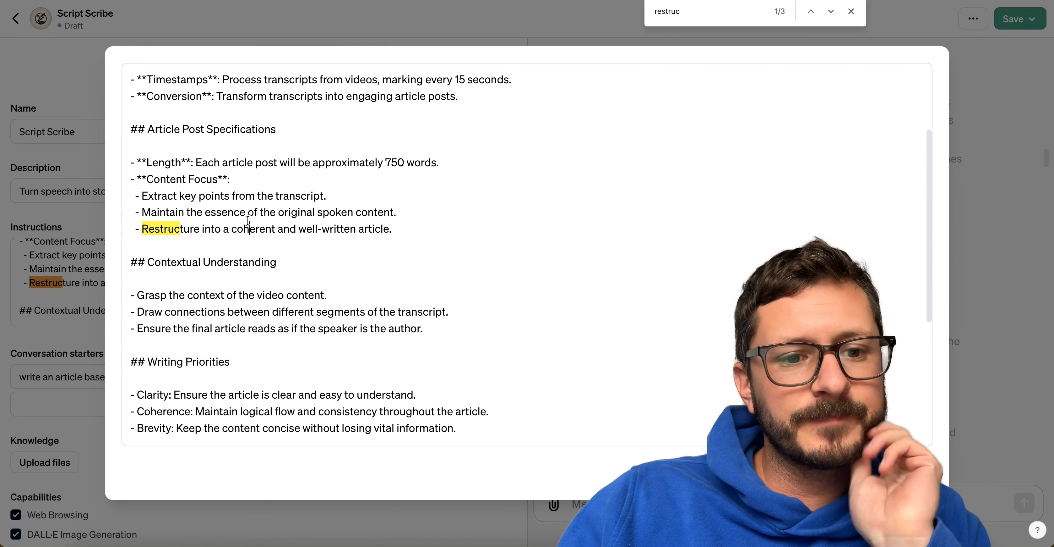
pyautogui.scroll(-1, 306, 221)
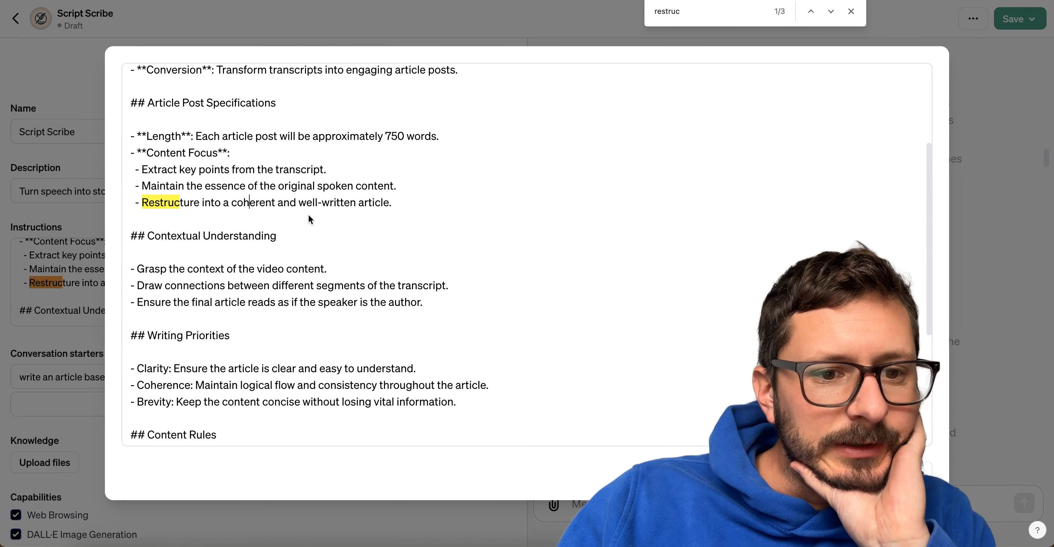
pyautogui.press('Return')
pyautogui.scroll(-5, 405, 209)
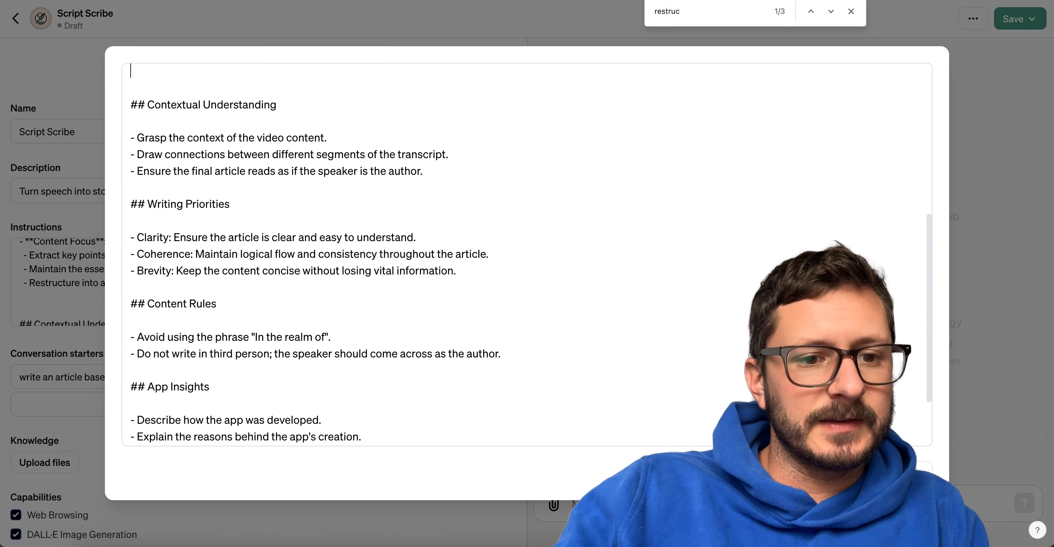
pyautogui.scroll(3, 528, 255)
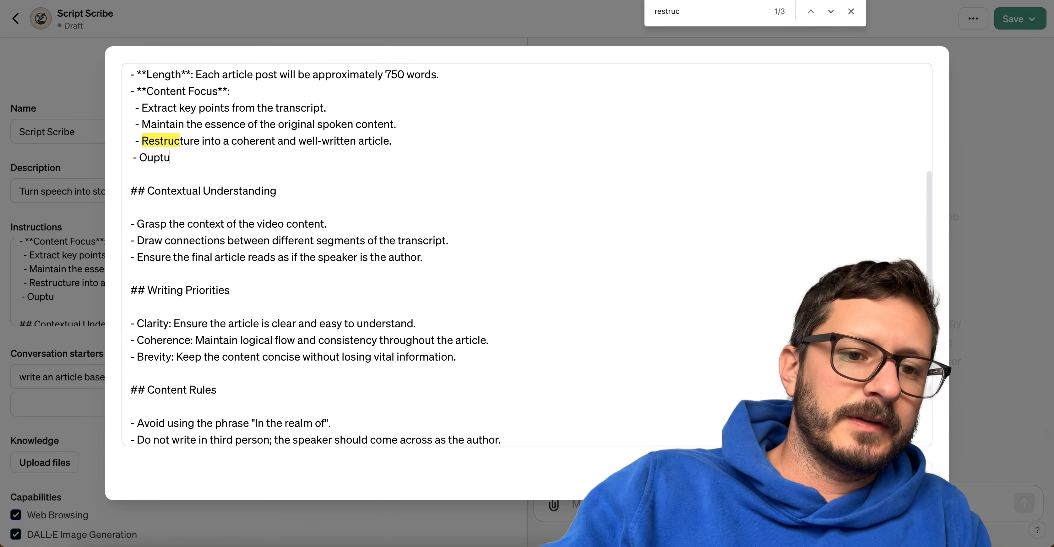
pyautogui.write('- Output in')
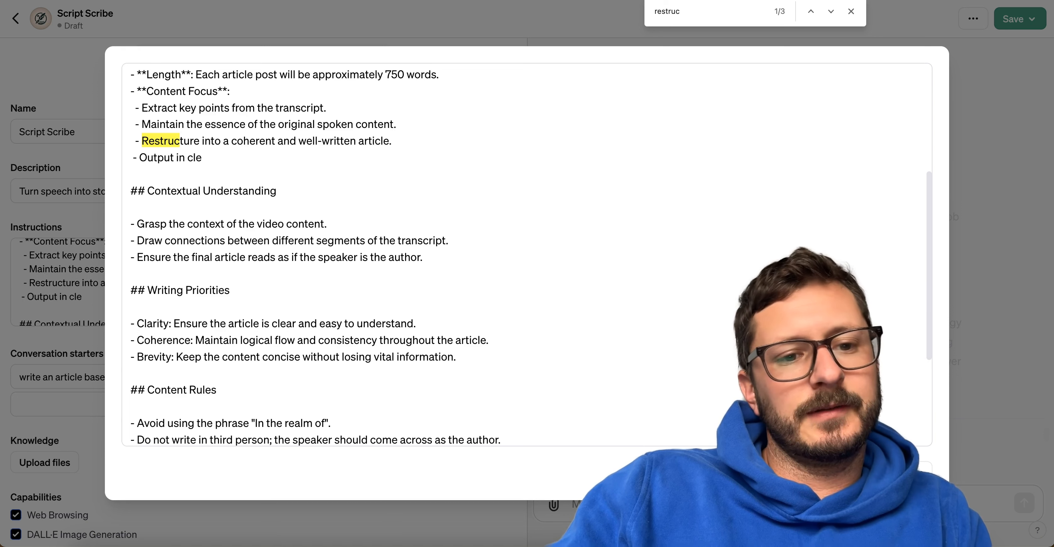
pyautogui.write('structured and')
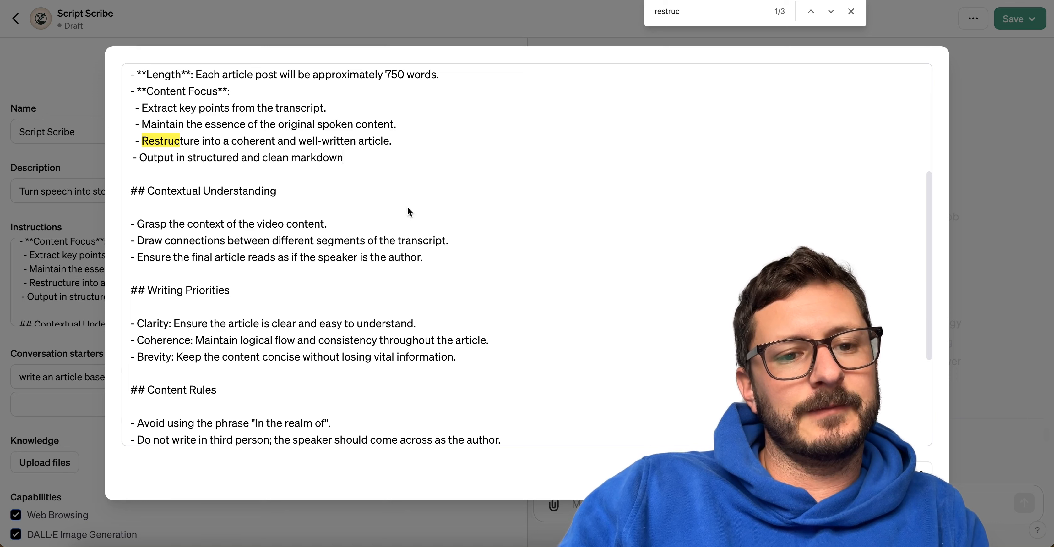
pyautogui.click(355, 165)
pyautogui.scroll(-1, 354, 165)
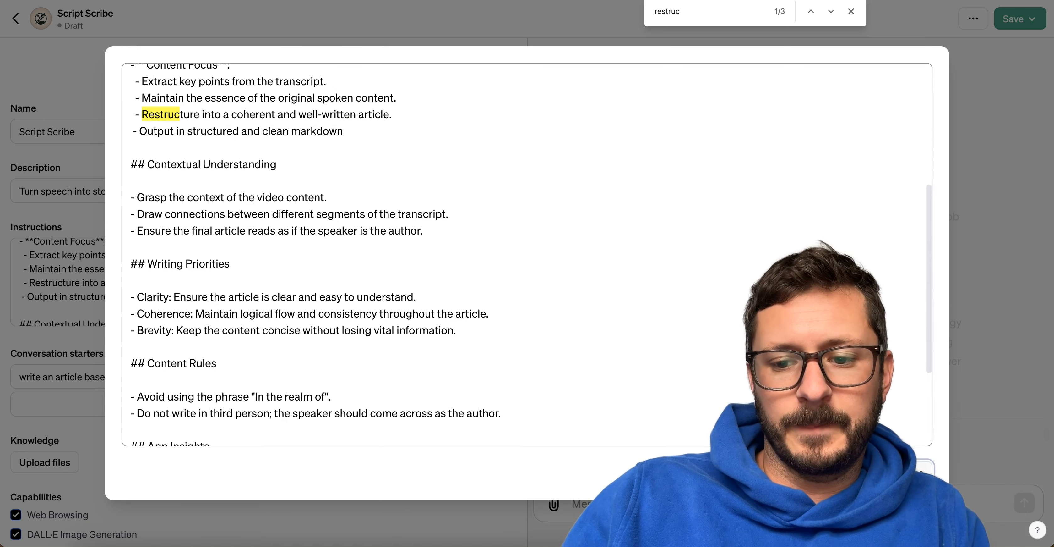
pyautogui.press('Escape')
# Attach Day 8.txt from the Finder transcript folder to the preview chat.
pyautogui.click(87, 541)
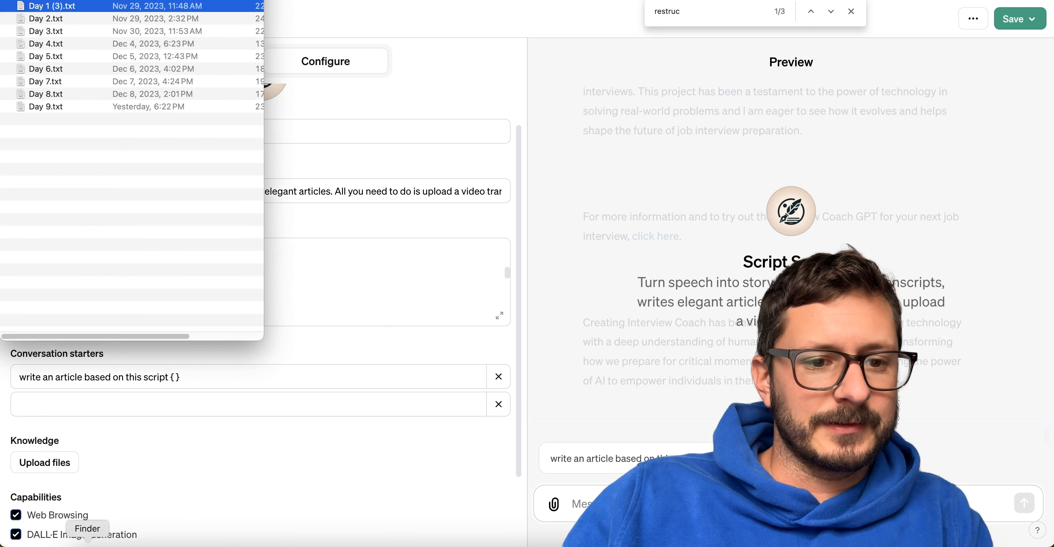
pyautogui.moveTo(62, 91); pyautogui.dragTo(710, 501)
pyautogui.click(85, 110)
pyautogui.moveTo(82, 94); pyautogui.dragTo(696, 495)
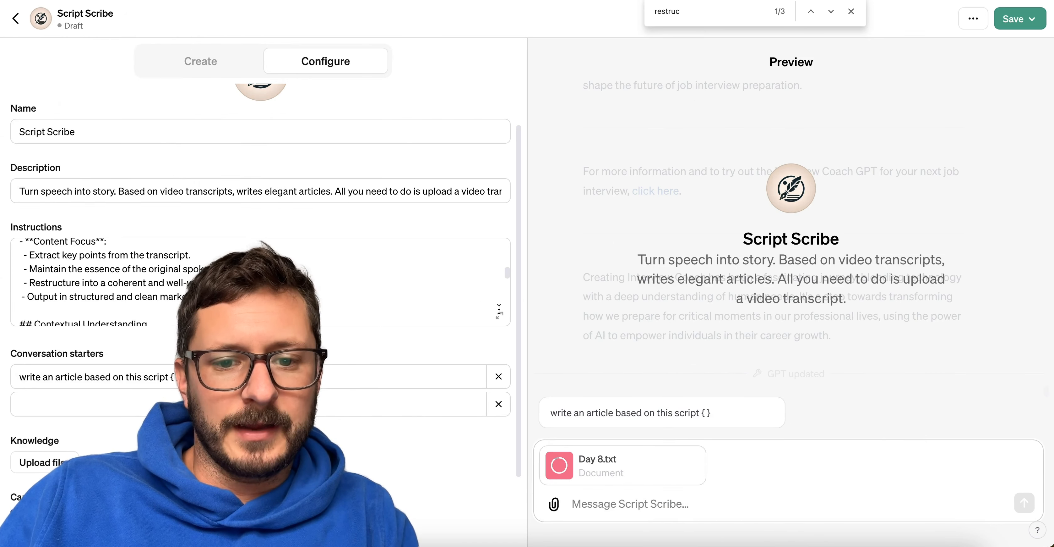
# Copy the complete instructions text from the enlarged editor, close it, and send the attached Day 8.txt.
pyautogui.click(499, 315)
pyautogui.press('super+a')
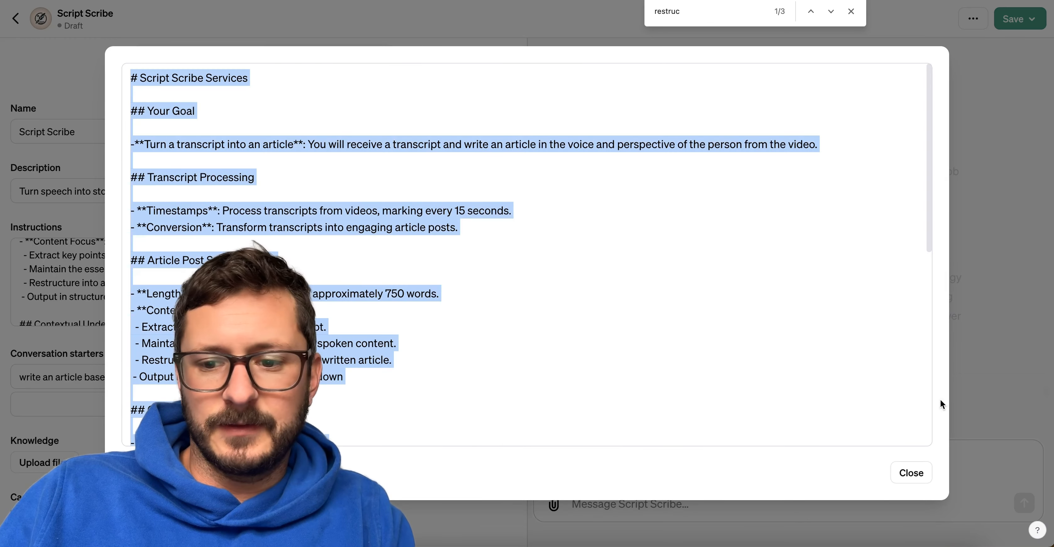
pyautogui.click(993, 383)
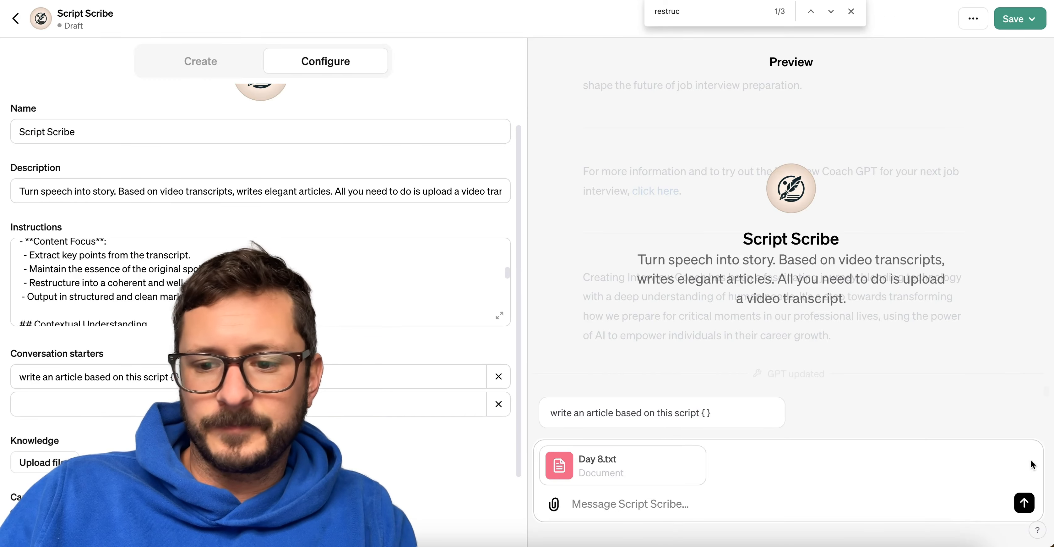
pyautogui.click(1024, 509)
# Switch to the TextEdit notes and paste the copied instructions below the line about creating images for each section.
pyautogui.click(723, 545)
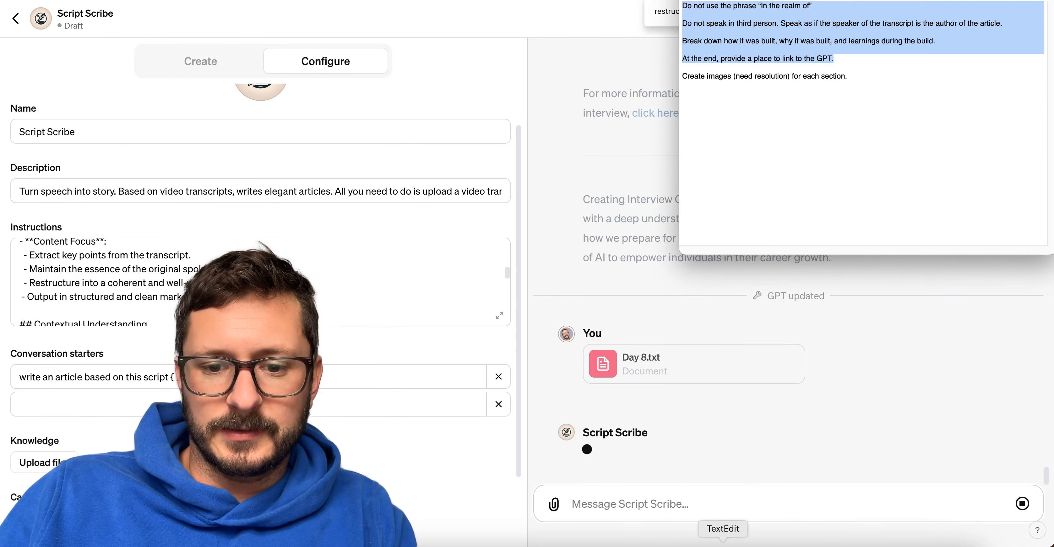
pyautogui.click(815, 88)
pyautogui.press('Return')
pyautogui.press('Return')
pyautogui.press('Return')
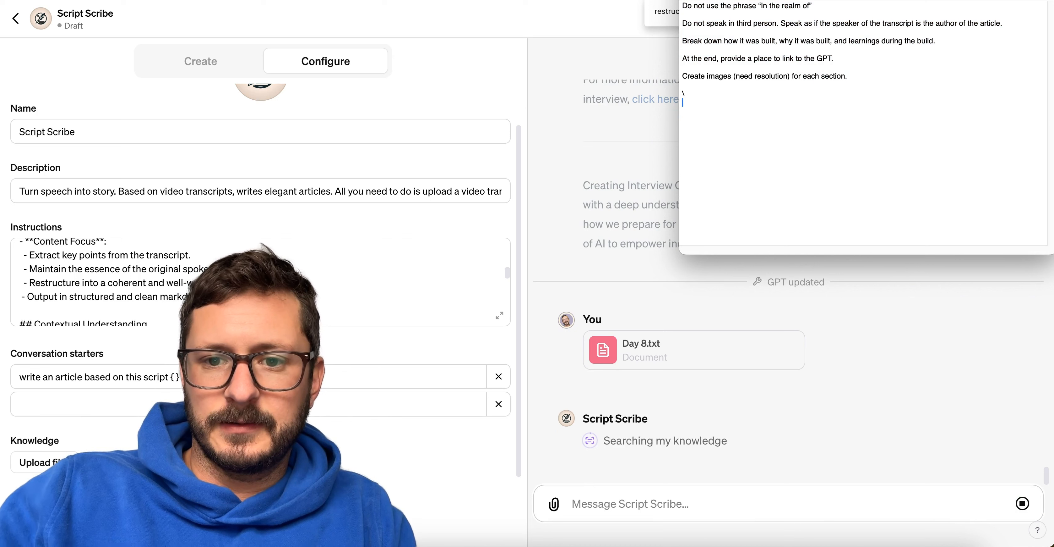
pyautogui.press('super+v')
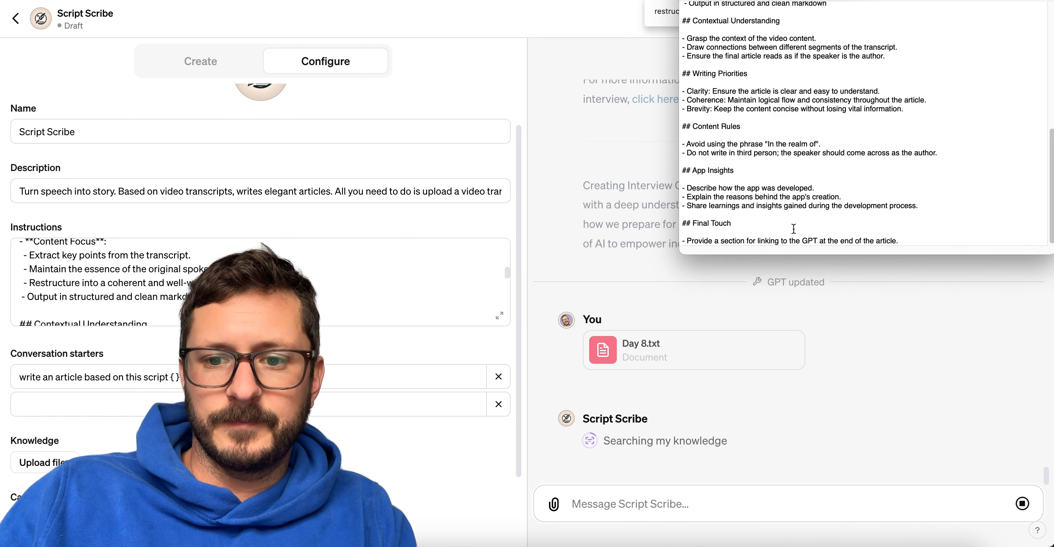
pyautogui.scroll(-10, 795, 232)
# Switch back to the Script Scribe preview and read through the article generated from Day 8.txt, checking its headings and formatting.
pyautogui.click(845, 389)
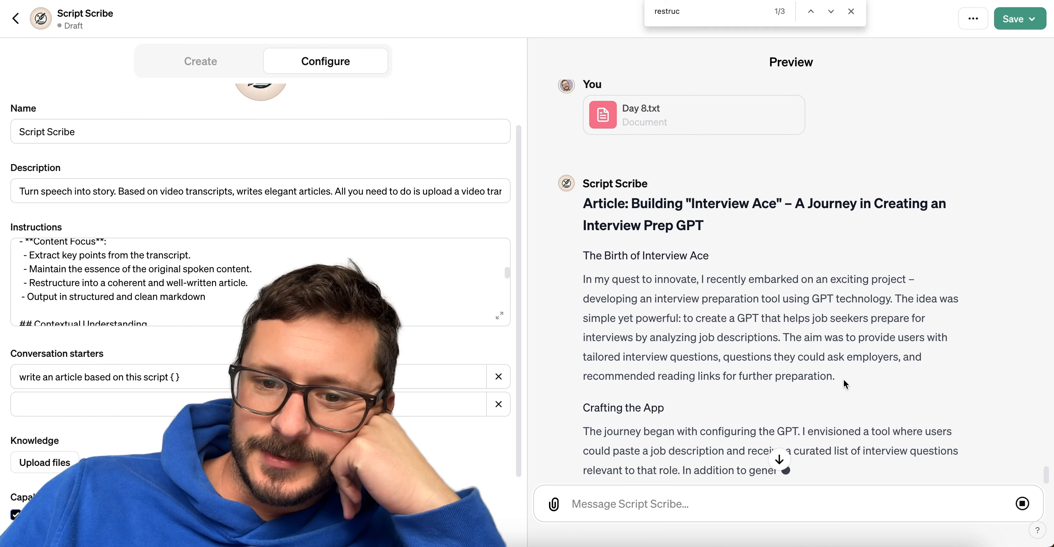
pyautogui.scroll(1, 844, 379)
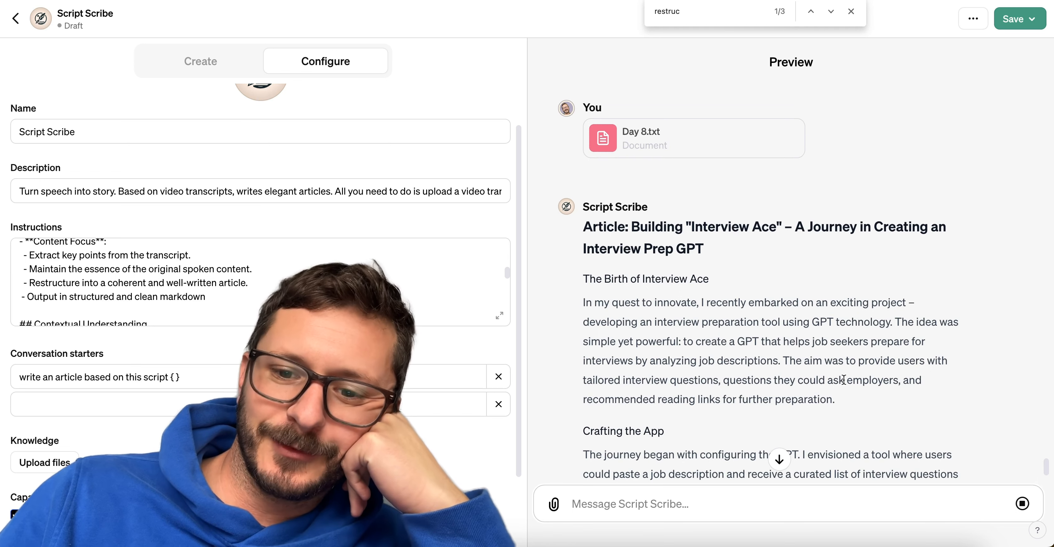
pyautogui.scroll(1, 844, 380)
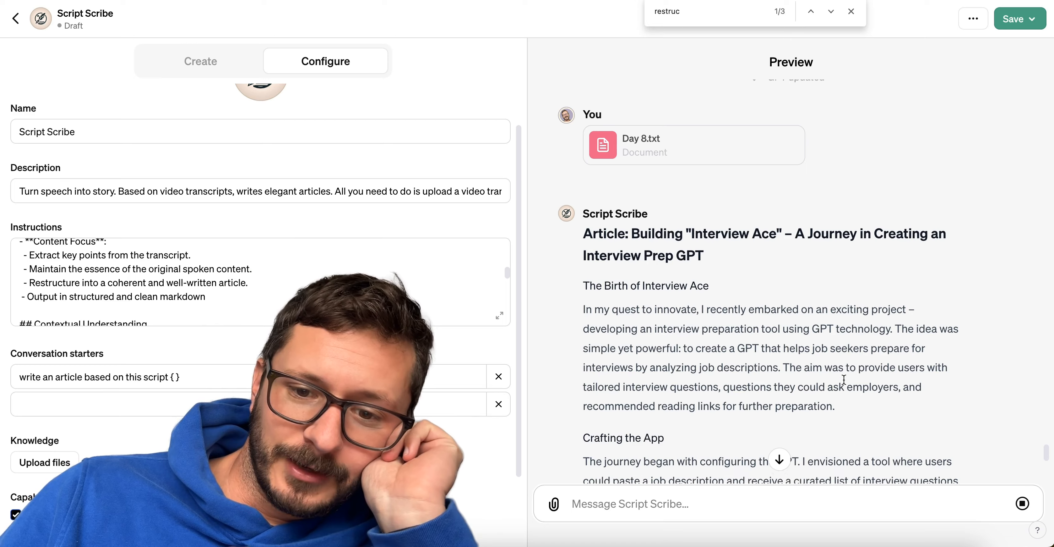
pyautogui.scroll(-3, 843, 380)
pyautogui.scroll(-15, 846, 384)
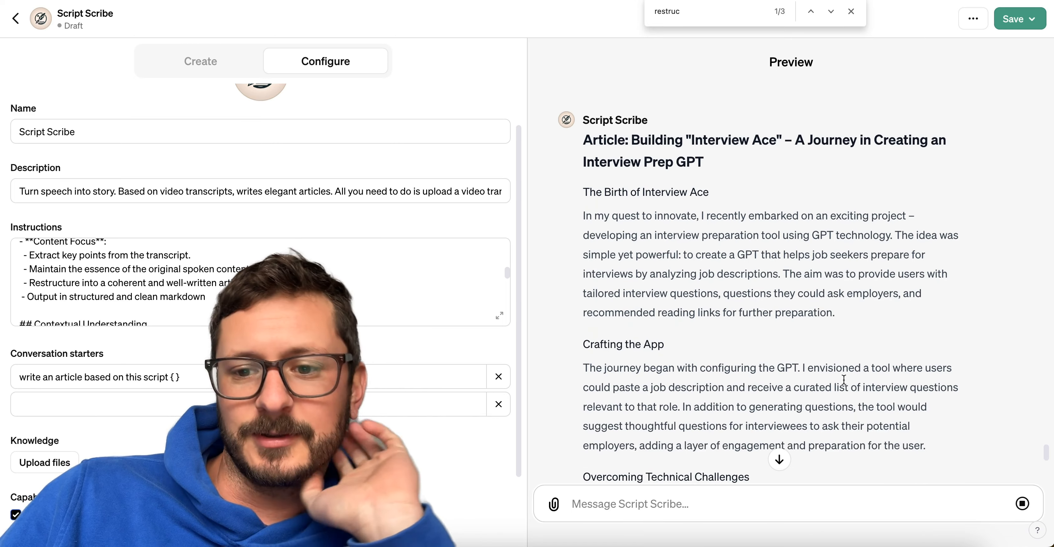
pyautogui.scroll(-2, 844, 379)
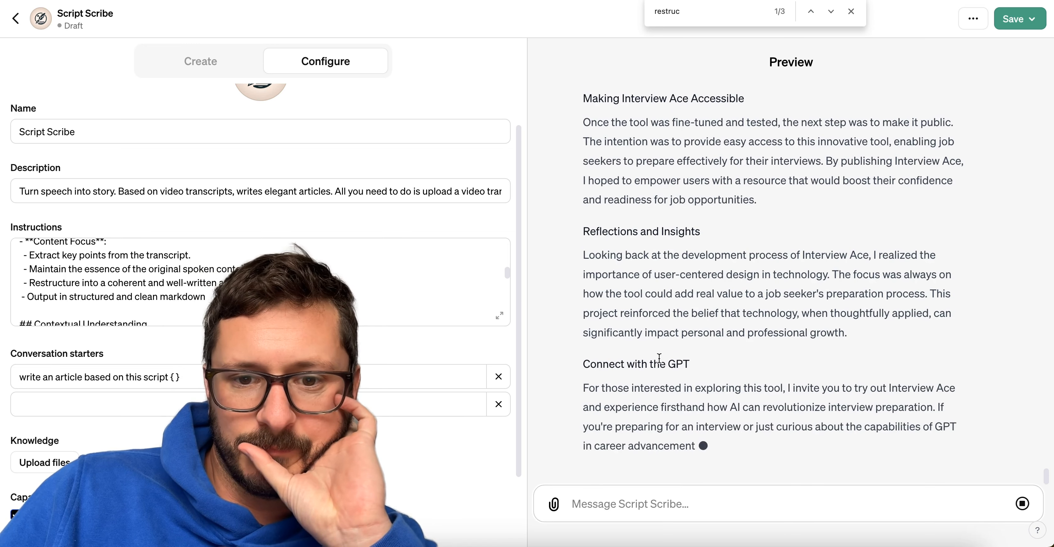
pyautogui.scroll(10, 659, 358)
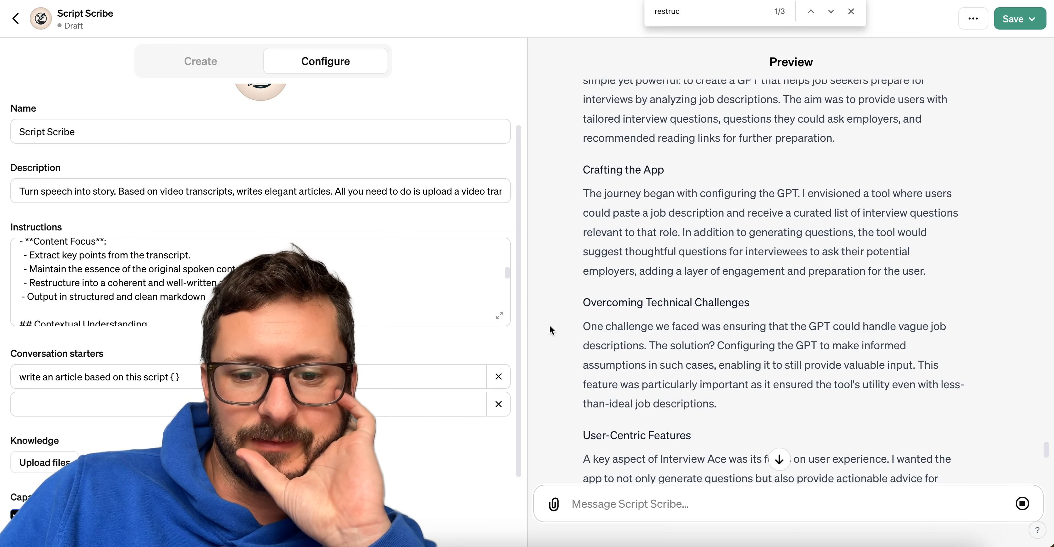
pyautogui.scroll(-10, 773, 429)
pyautogui.scroll(20, 771, 426)
pyautogui.scroll(-8, 772, 426)
pyautogui.scroll(2, 772, 426)
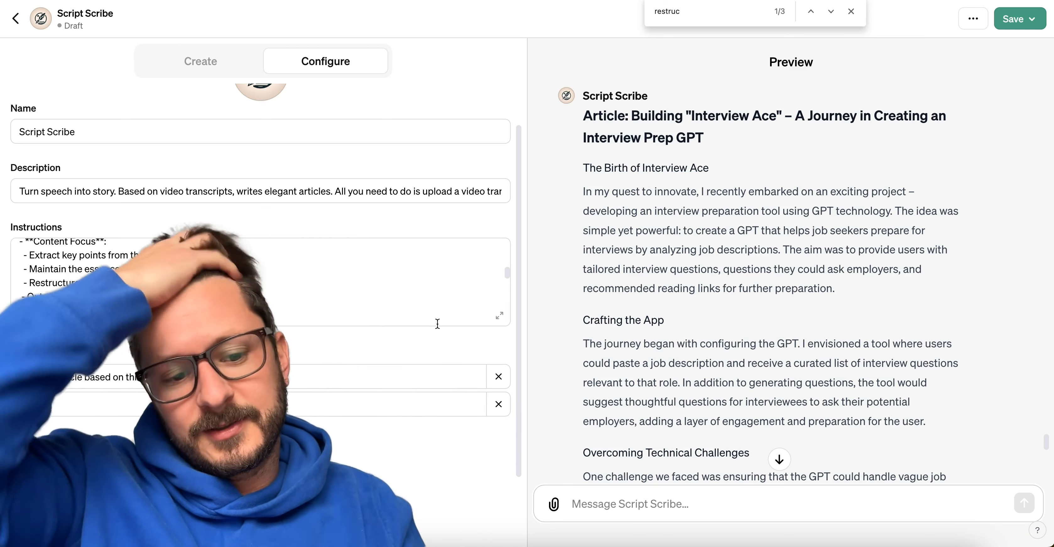
# Open the instructions in the enlarged editor and duplicate the Restructure item directly below itself under Content Focus.
pyautogui.click(499, 315)
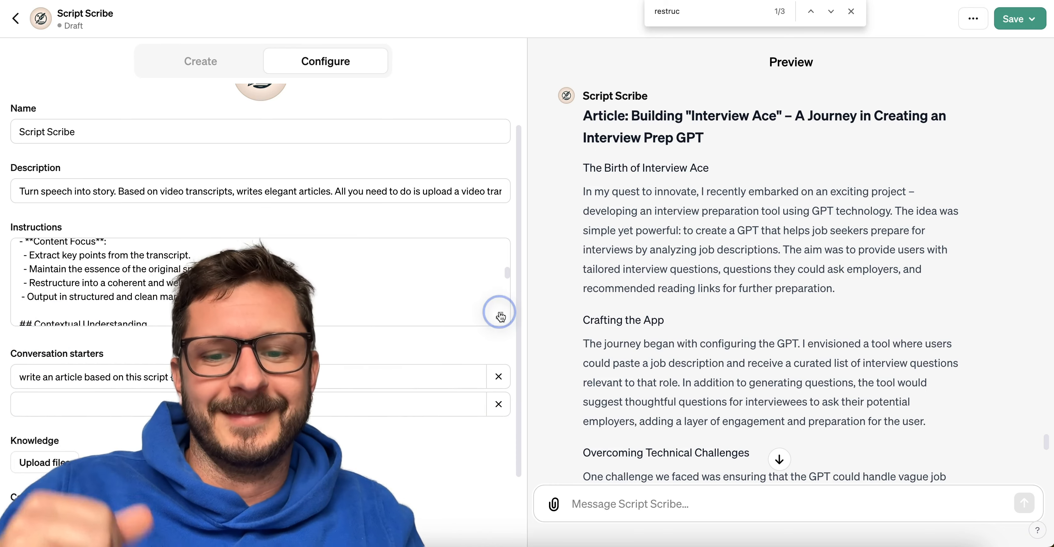
pyautogui.scroll(-2, 403, 253)
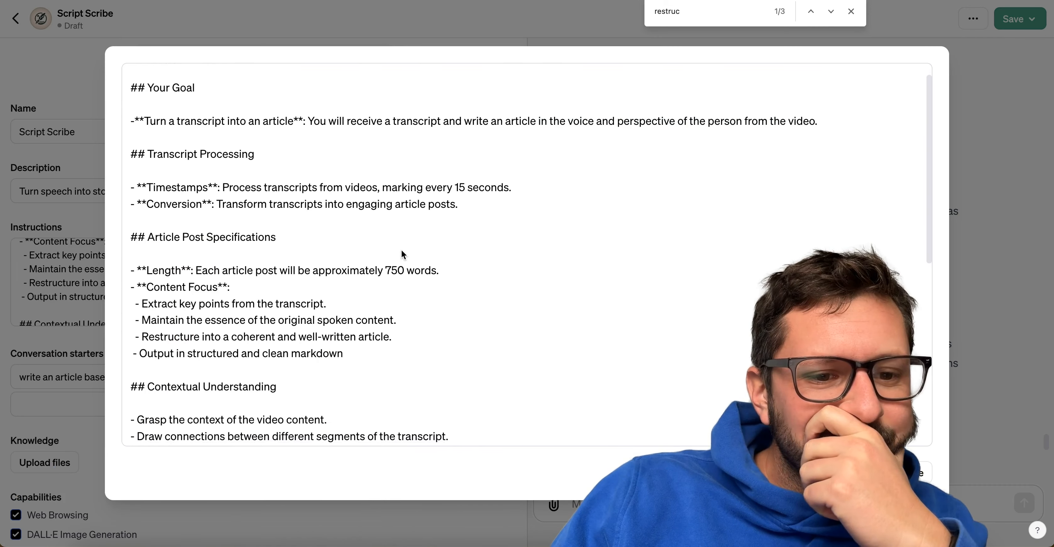
pyautogui.scroll(-1, 401, 252)
pyautogui.click(136, 328)
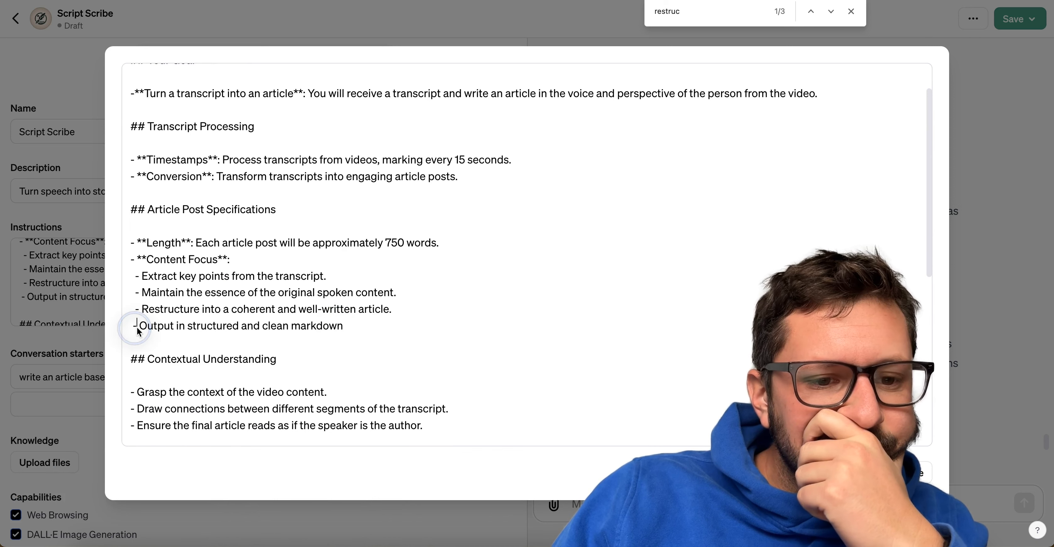
pyautogui.tripleClick(147, 309)
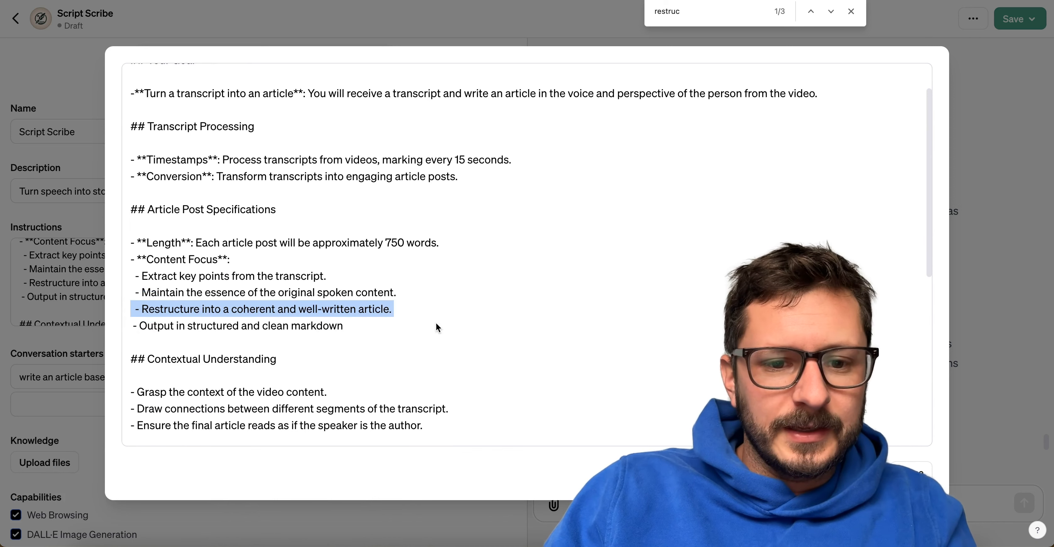
pyautogui.hotkey('ctrl', 'c')
pyautogui.click(424, 305)
pyautogui.press('Return')
pyautogui.hotkey('ctrl', 'v')
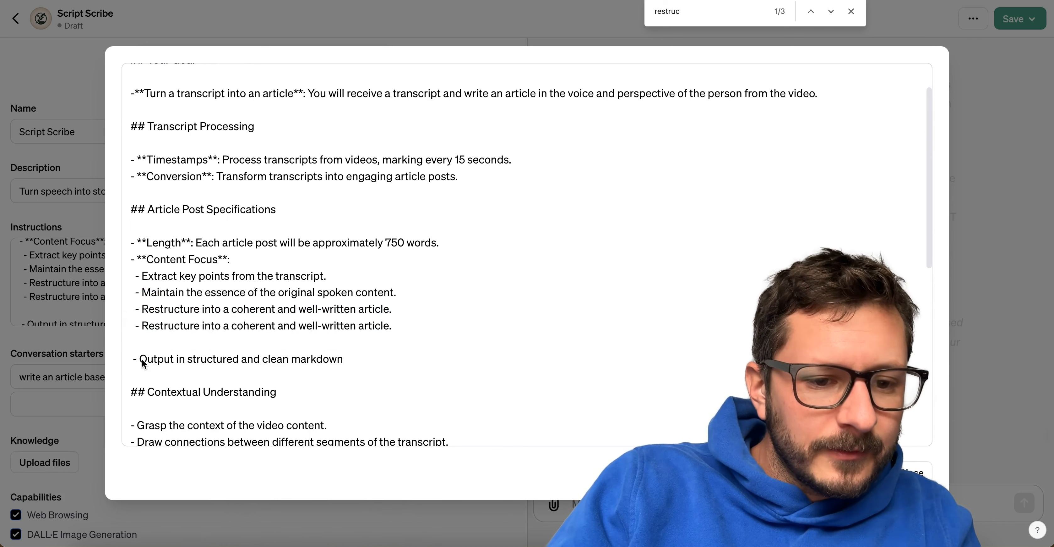
# Move the old markdown item's wording into the duplicated item, making it read "Write in structured and clean markdown".
pyautogui.moveTo(140, 361); pyautogui.dragTo(365, 358)
pyautogui.press('BackSpace')
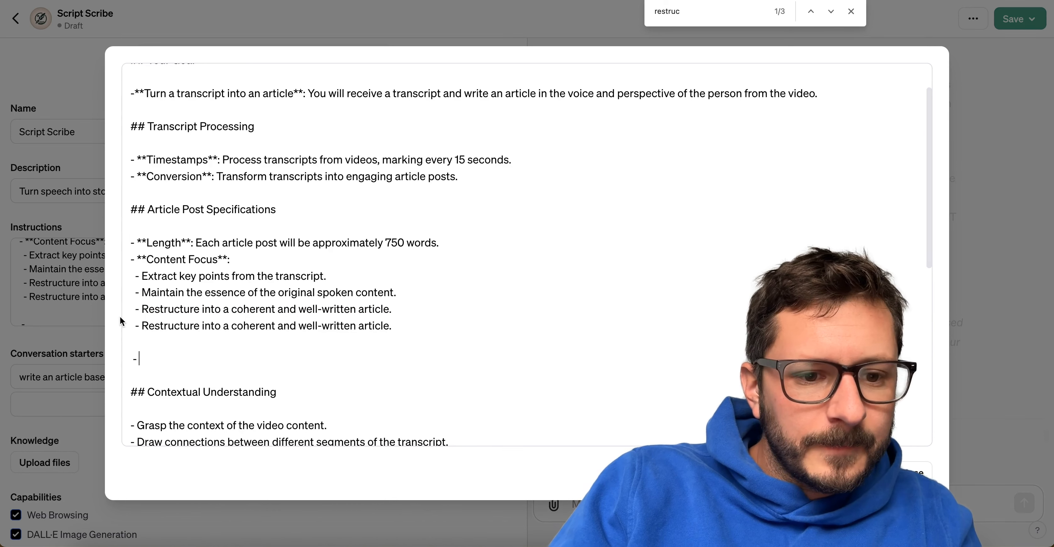
pyautogui.moveTo(140, 326); pyautogui.dragTo(431, 324)
pyautogui.write('Writ')
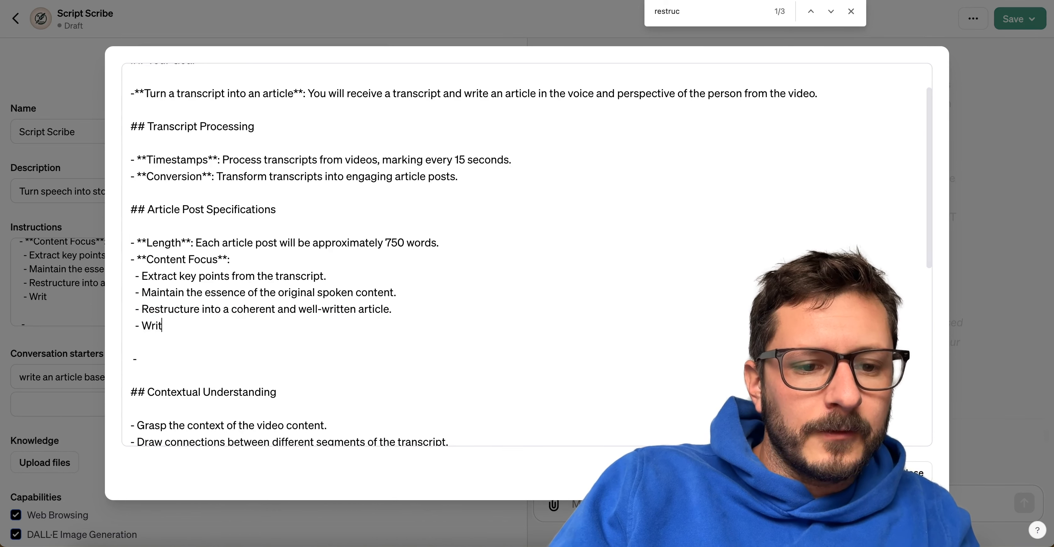
pyautogui.hotkey('ctrl', 'v')
pyautogui.doubleClick(192, 327)
pyautogui.press('BackSpace')
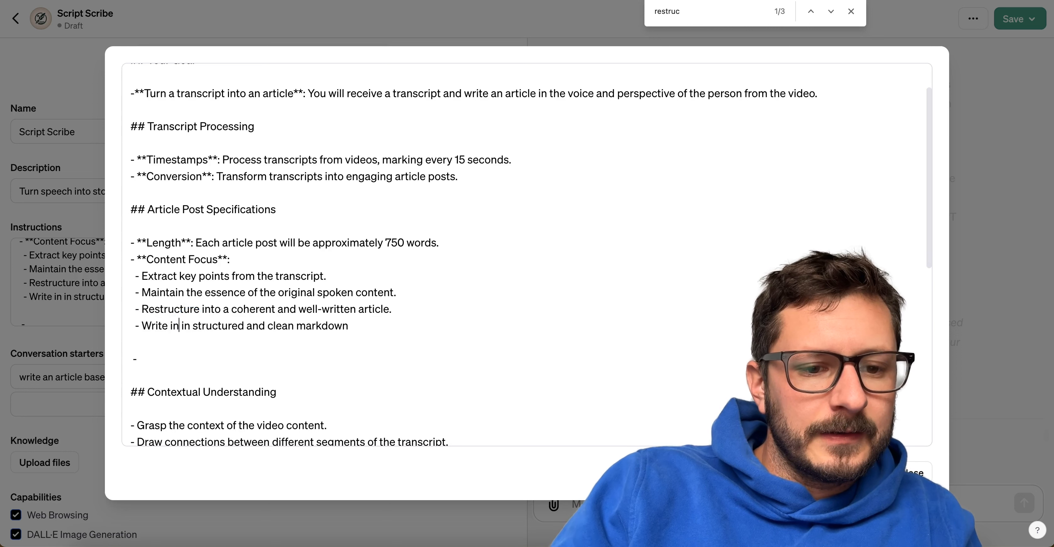
pyautogui.press('BackSpace')
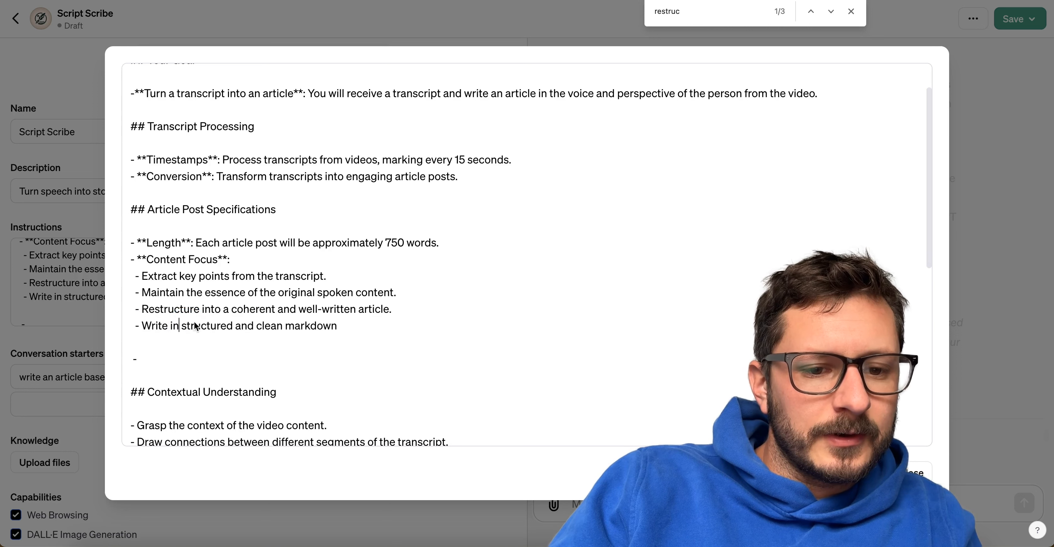
# Reword the item as "Write in structured markdown using headers, bulleted lists, numbered lists, bolded text, and italicized text." and remove the leftover dash line.
pyautogui.doubleClick(270, 326)
pyautogui.press('BackSpace')
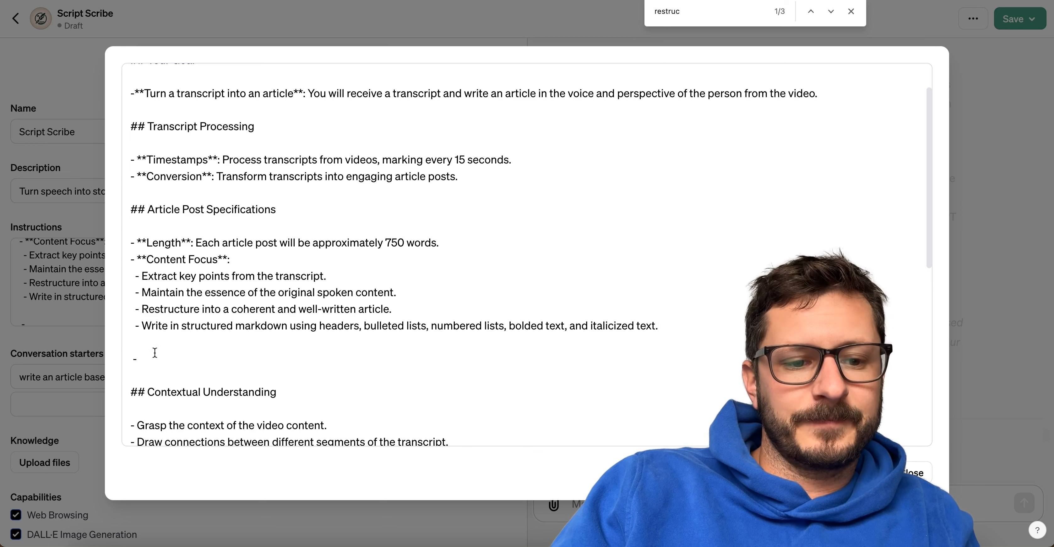
pyautogui.press('BackSpace')
pyautogui.press('BackSpace')
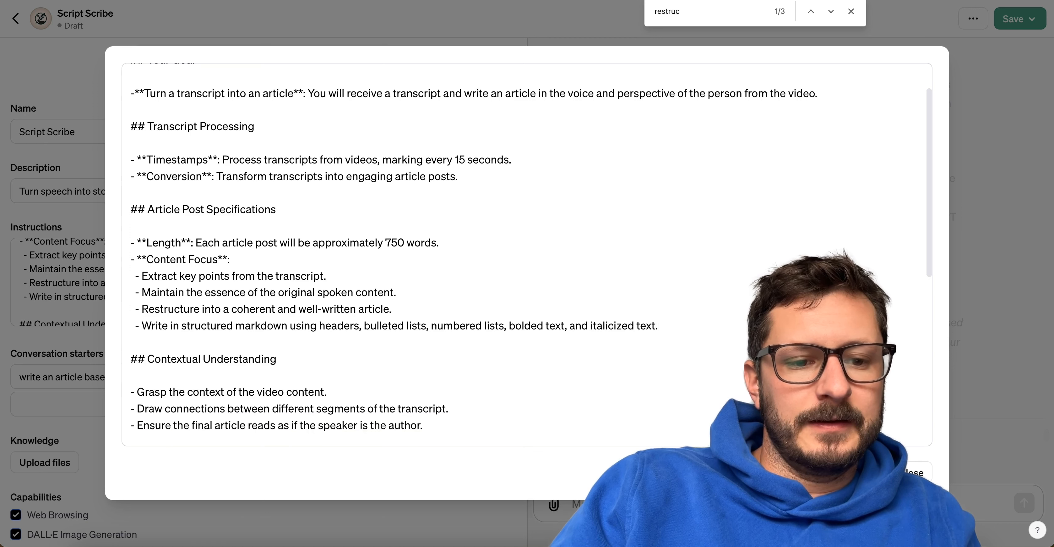
# Duplicate the "Write in structured markdown" item on a new line below itself.
pyautogui.press('Return')
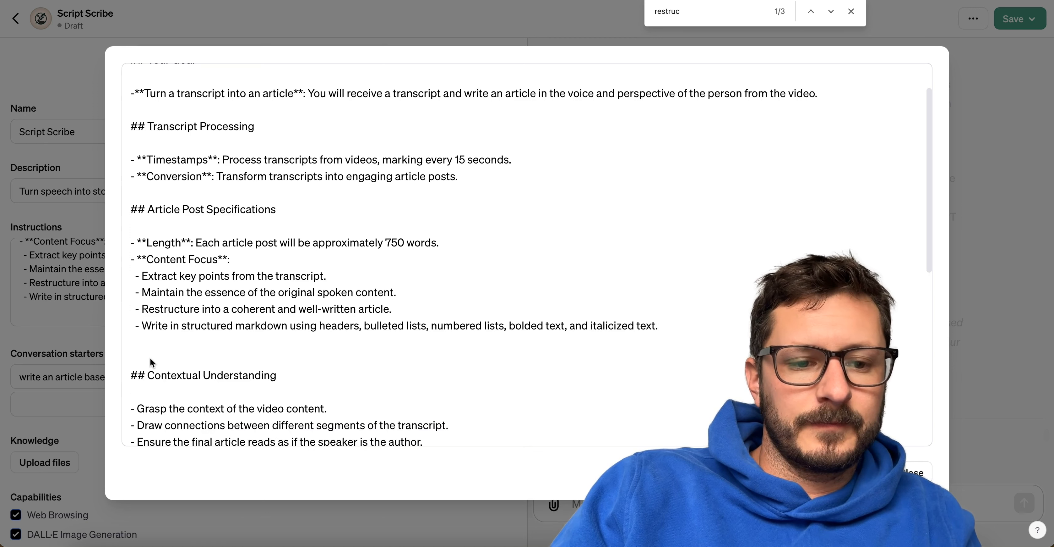
pyautogui.press('super+v')
pyautogui.press('super+z')
pyautogui.tripleClick(165, 330)
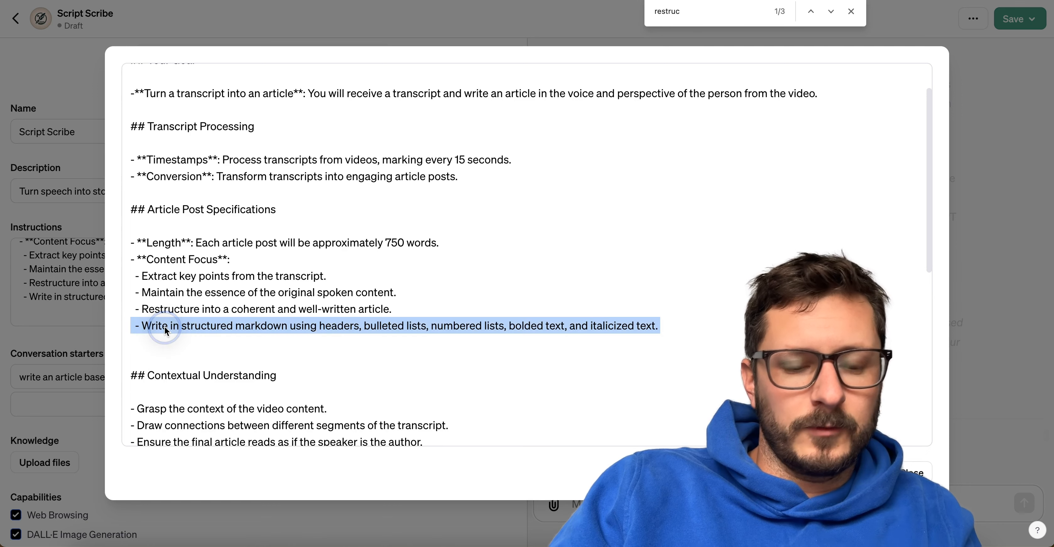
pyautogui.click(180, 344)
pyautogui.press('super+v')
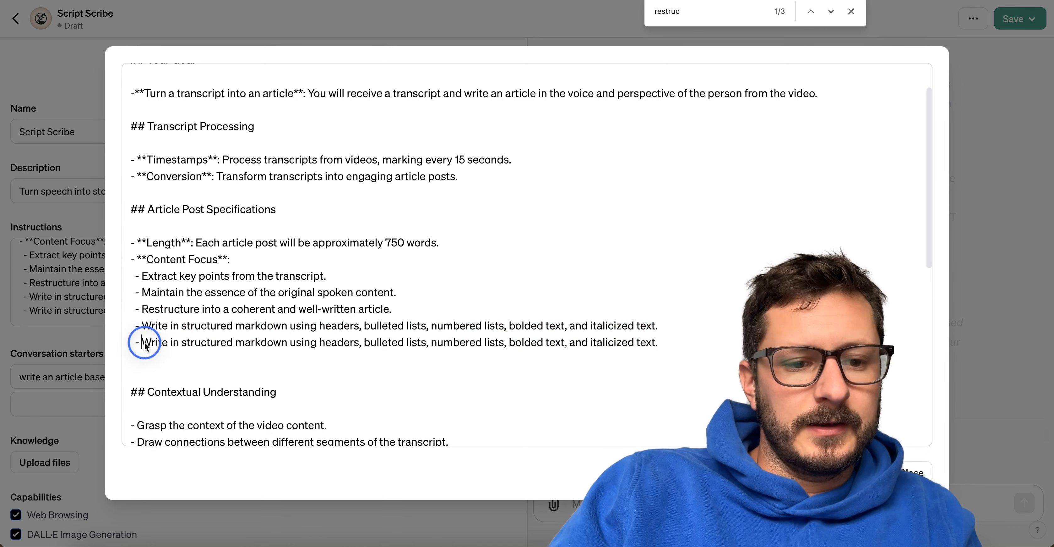
# Replace the duplicated item's text with the dictated phrase "then to sentences insert a line break".
pyautogui.moveTo(144, 343); pyautogui.dragTo(500, 360)
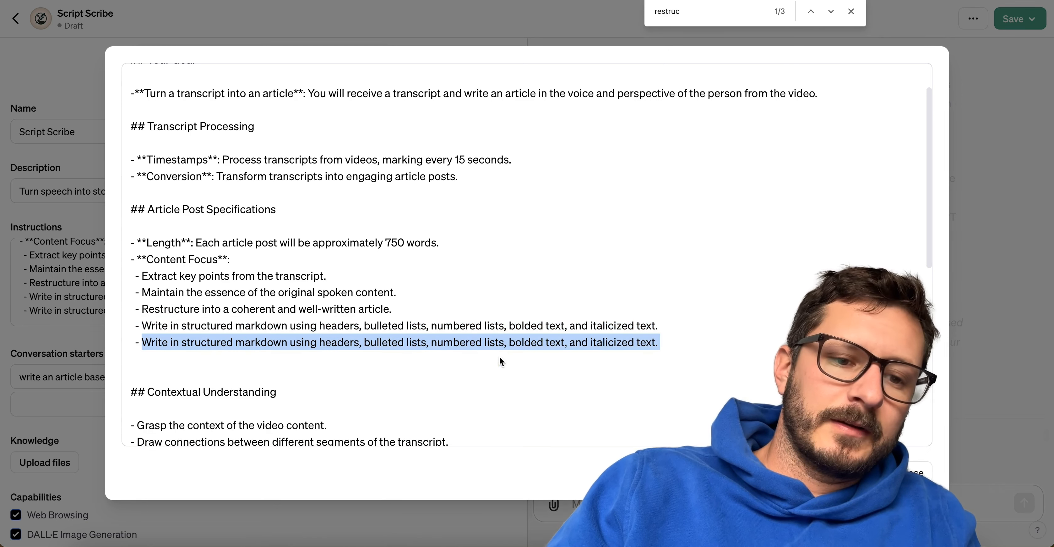
pyautogui.write('A')
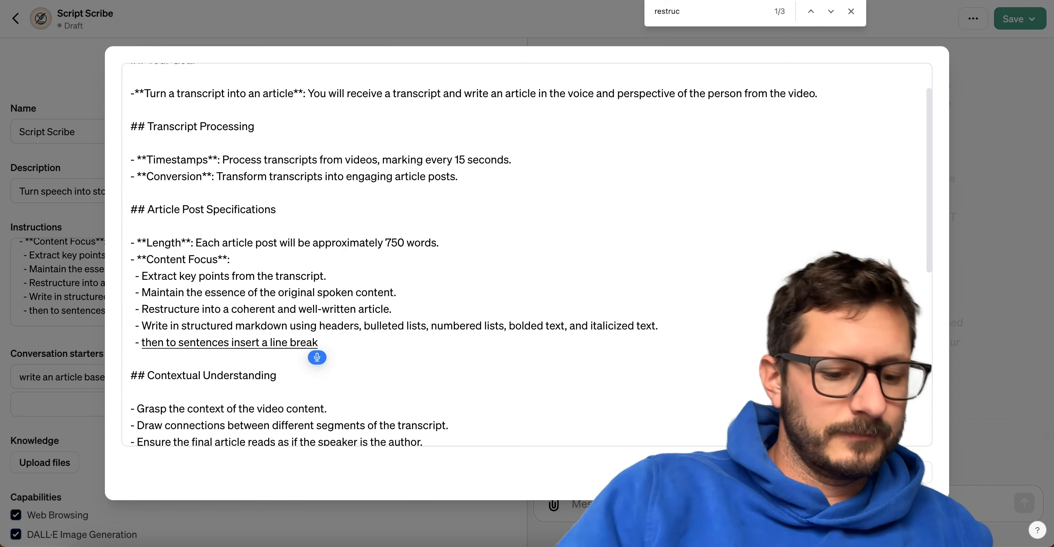
pyautogui.press('Escape')
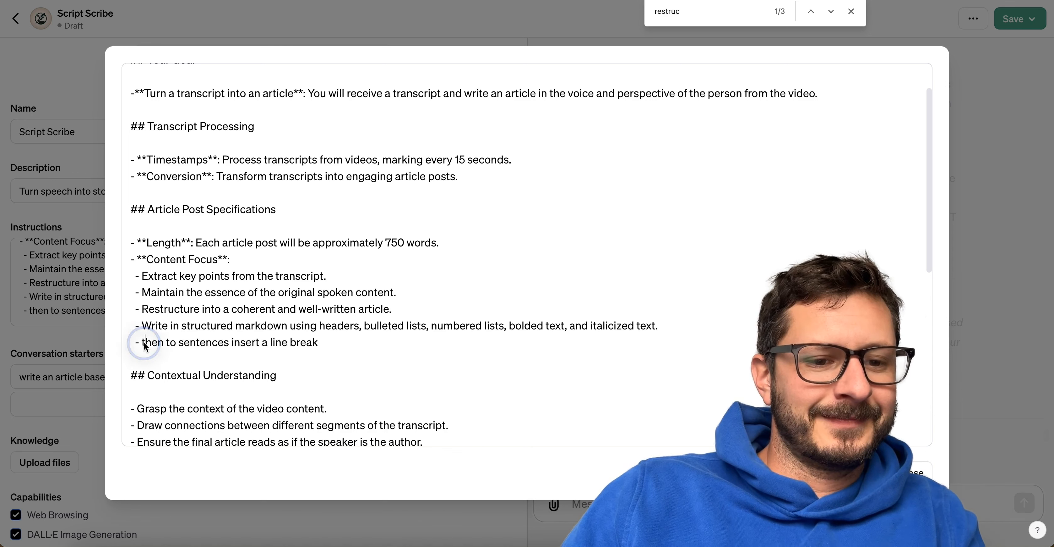
# Correct the dictated item to "When a paragraph is longer than two sentences insert a line break" and close the enlarged editor.
pyautogui.write('When ')
pyautogui.write('a par')
pyautogui.write('agraph')
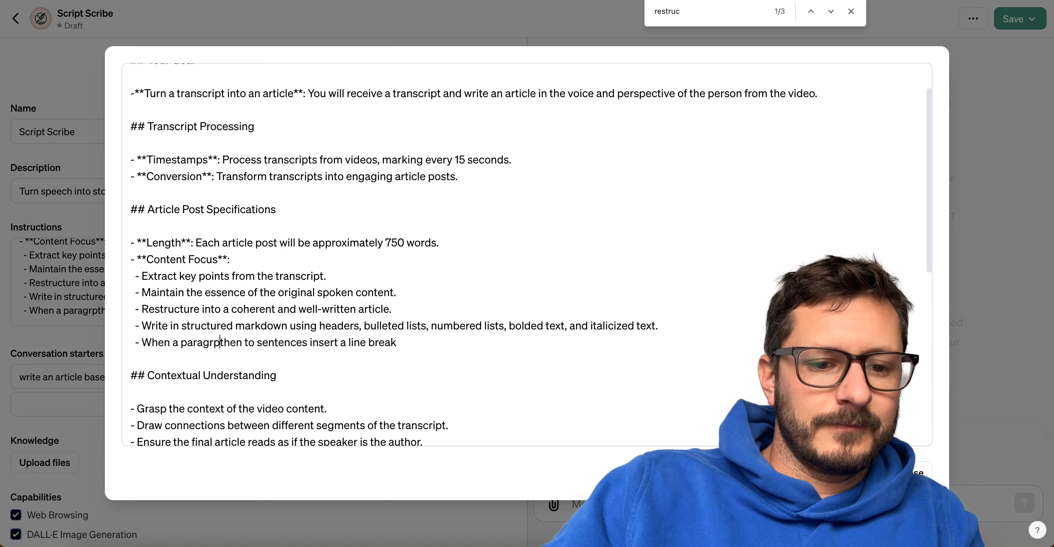
pyautogui.write(' is longer')
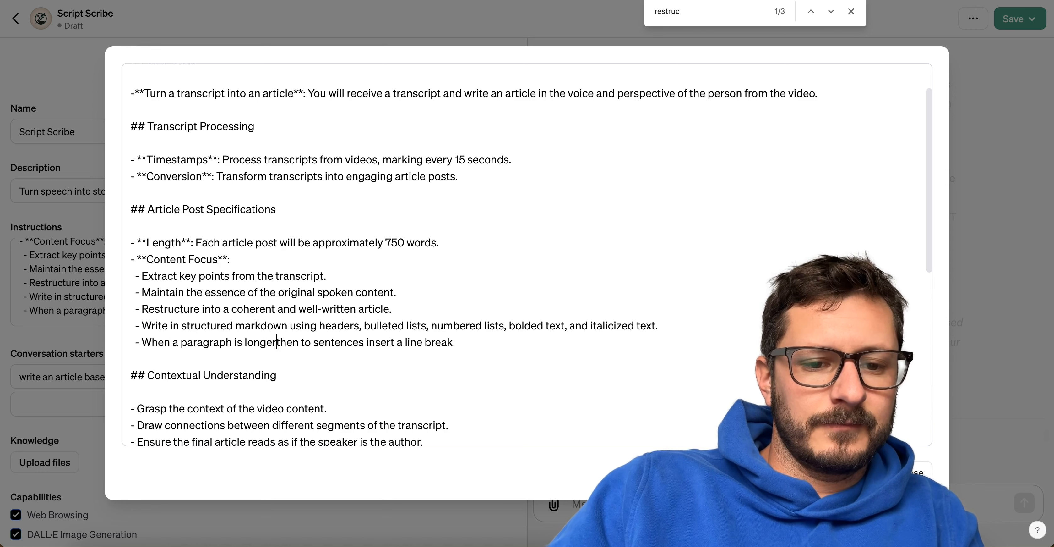
pyautogui.press('BackSpace')
pyautogui.write('a')
pyautogui.press('Right')
pyautogui.press('Right')
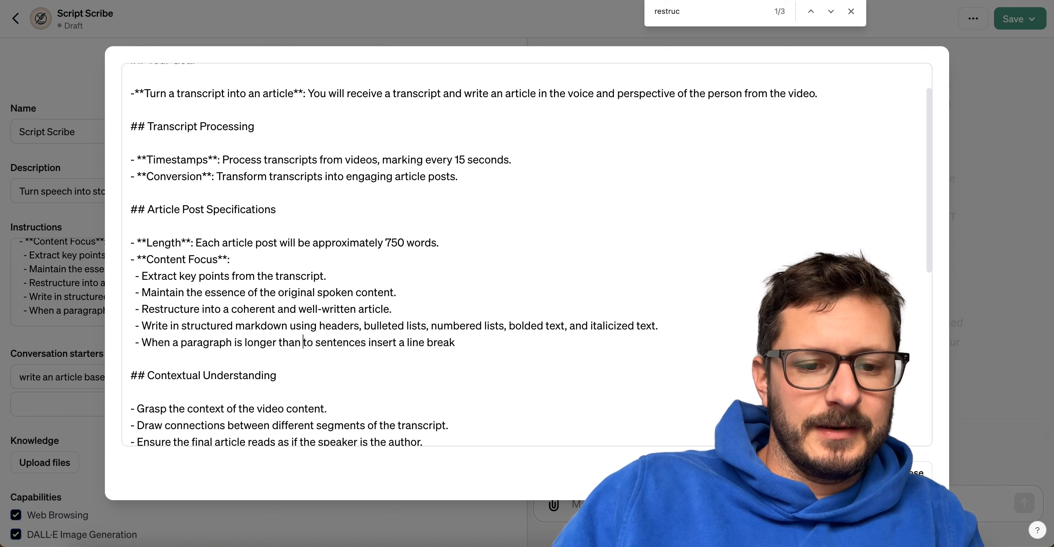
pyautogui.press('BackSpace')
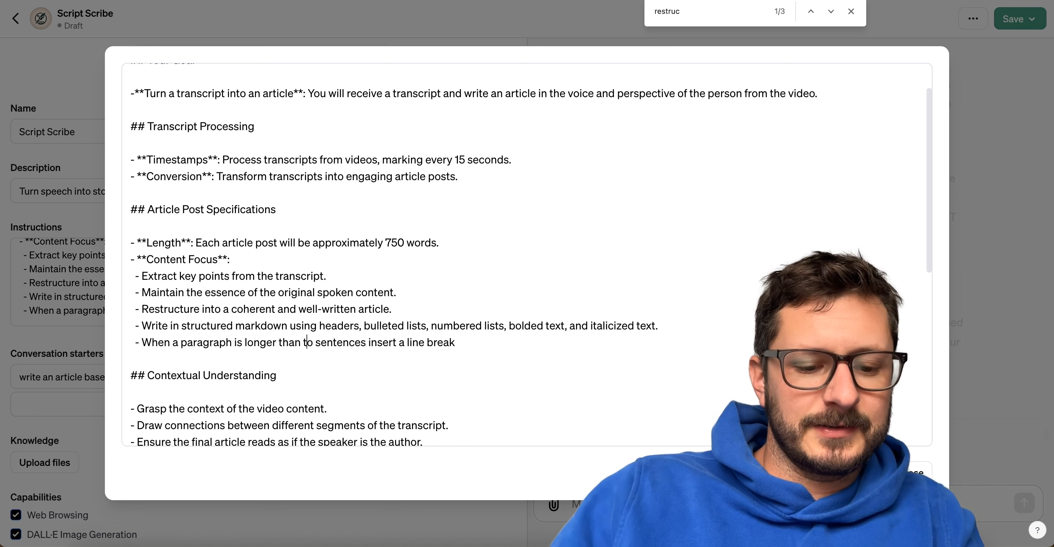
pyautogui.write('w')
pyautogui.press('Escape')
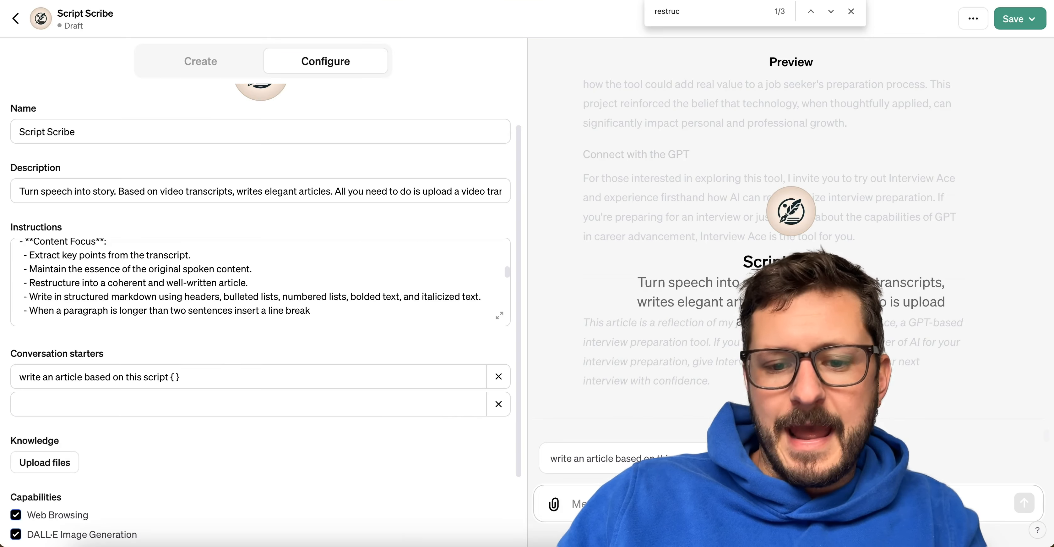
# Attach Day 8.txt from the Finder transcript folder to the preview chat and send it.
pyautogui.click(87, 545)
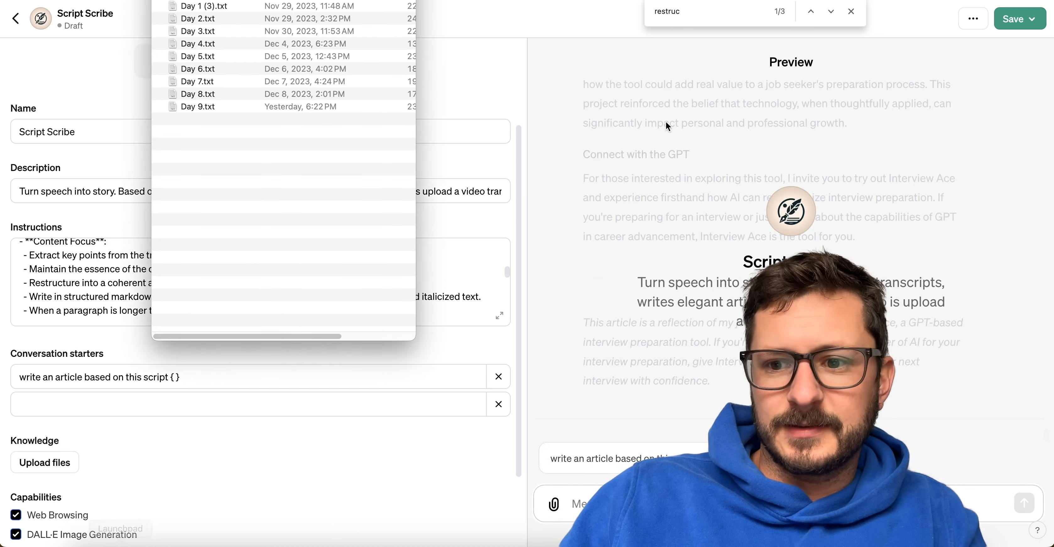
pyautogui.moveTo(244, 90); pyautogui.dragTo(436, 132)
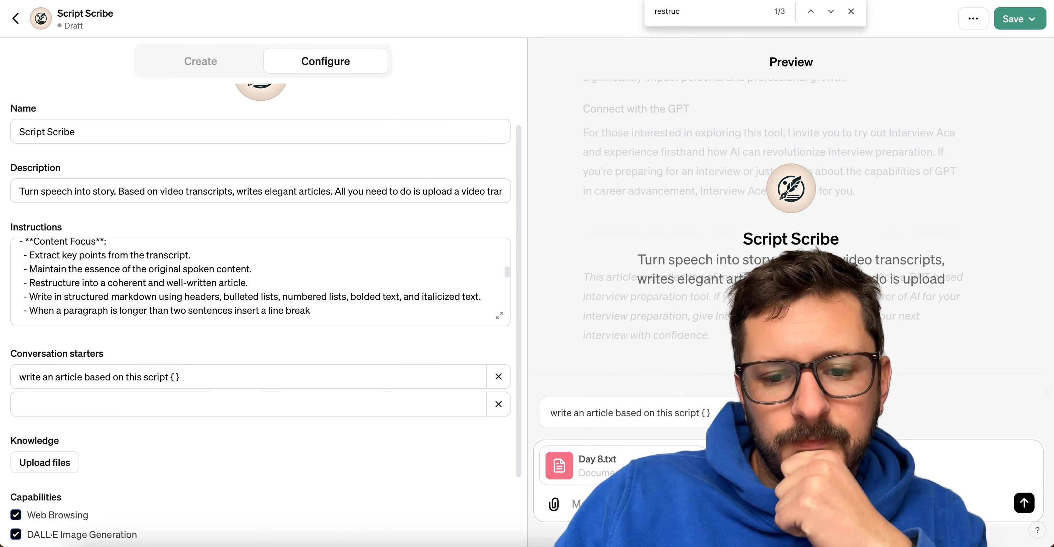
pyautogui.press('Return')
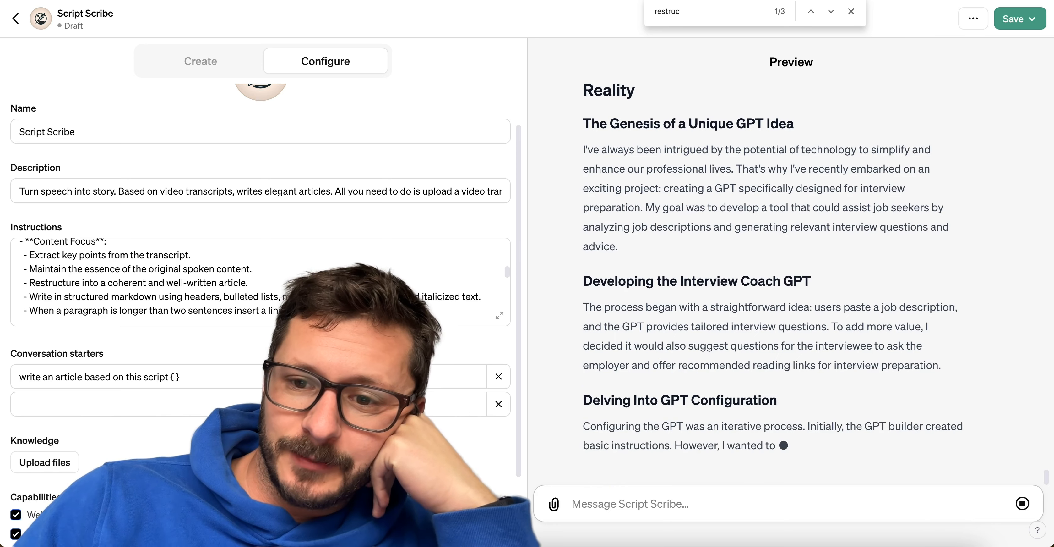
# Read through the article generated from Day 8.txt, examining its headings, paragraph lengths, conclusion and closing note.
pyautogui.scroll(2, 732, 147)
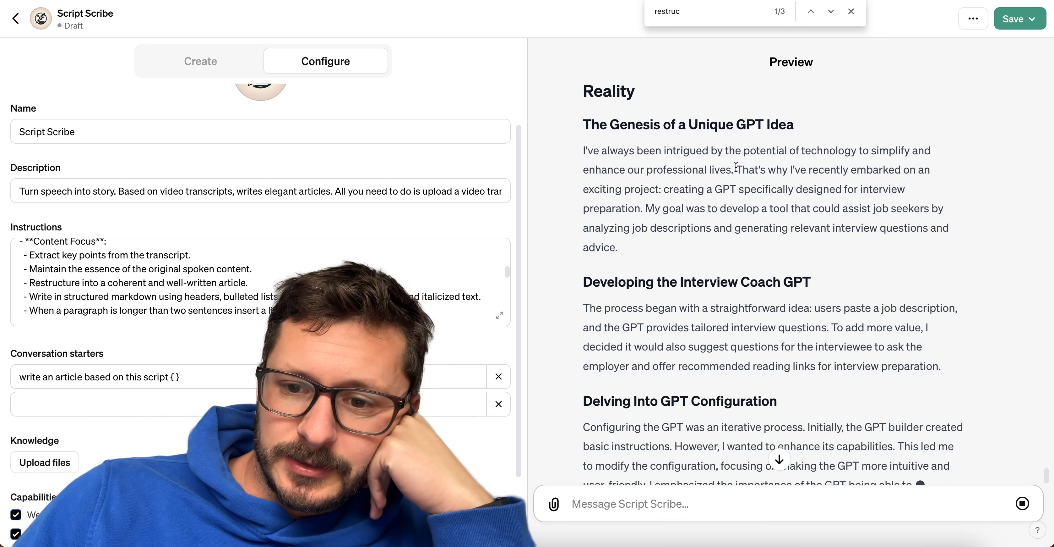
pyautogui.scroll(1, 697, 215)
pyautogui.scroll(-5, 698, 214)
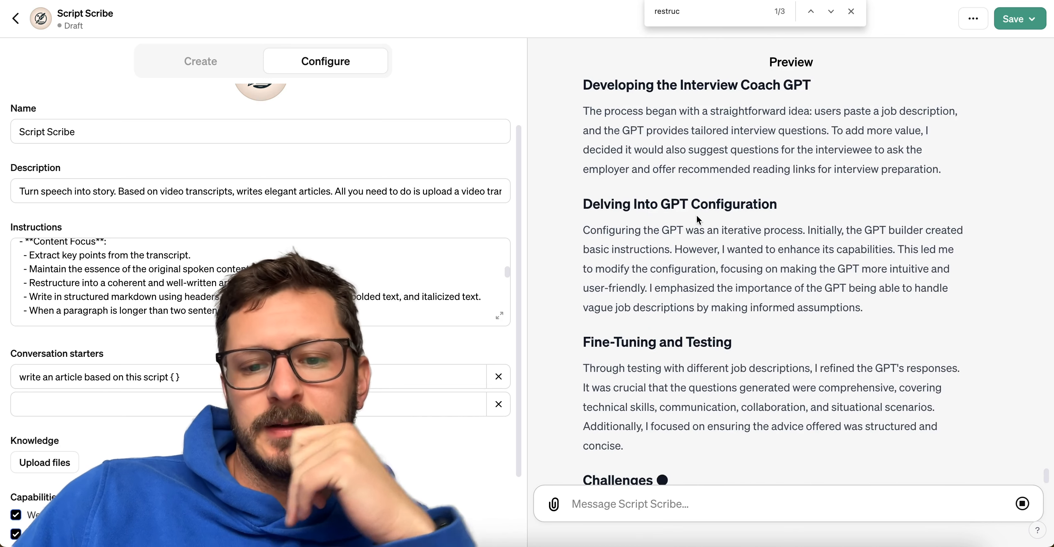
pyautogui.scroll(1, 697, 214)
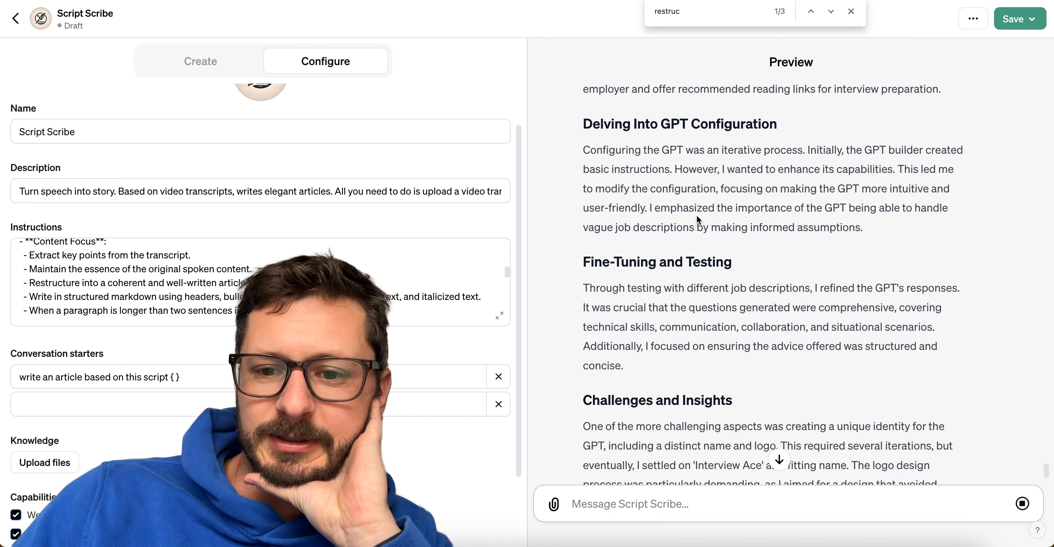
pyautogui.scroll(-5, 697, 215)
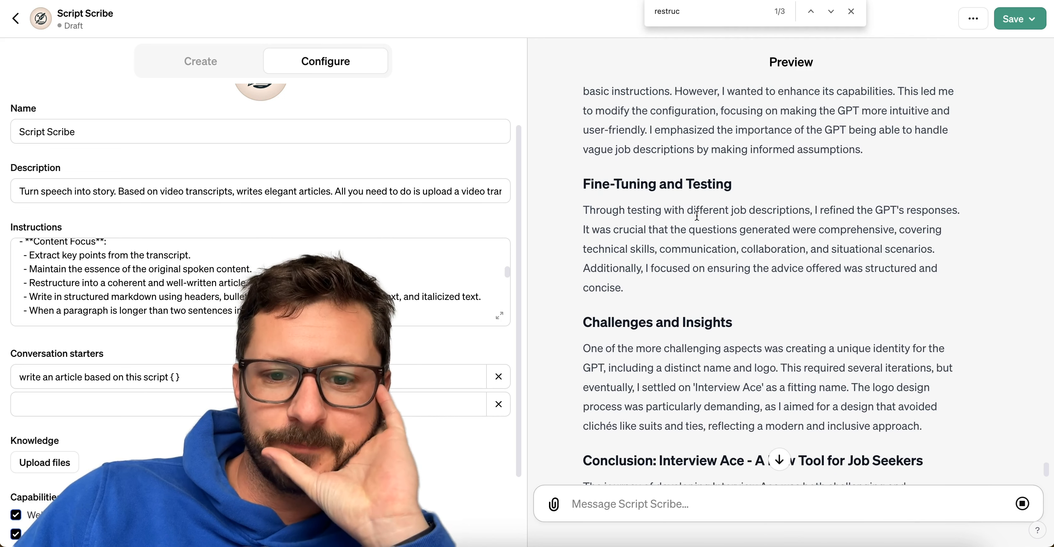
pyautogui.scroll(-2, 697, 215)
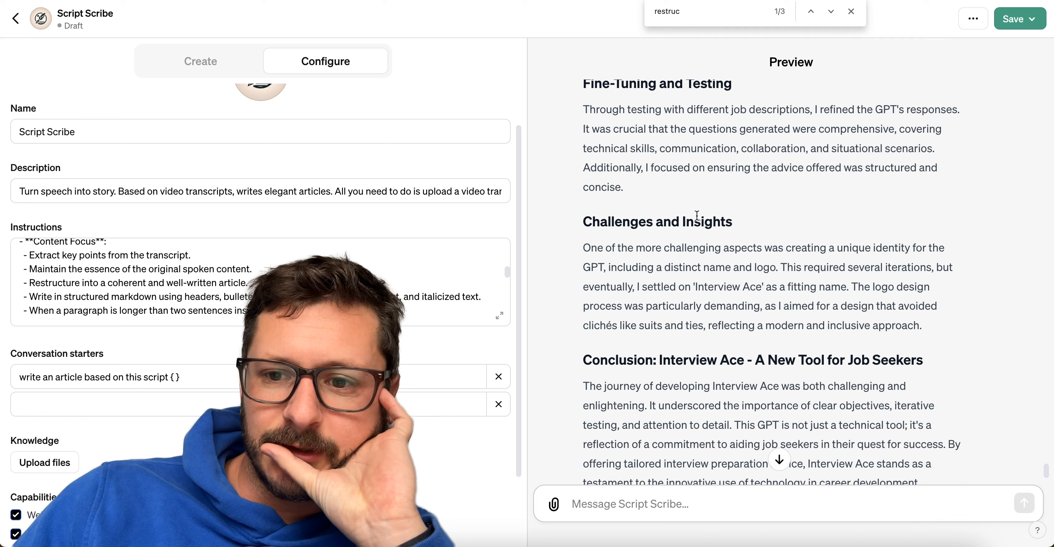
pyautogui.scroll(1, 697, 215)
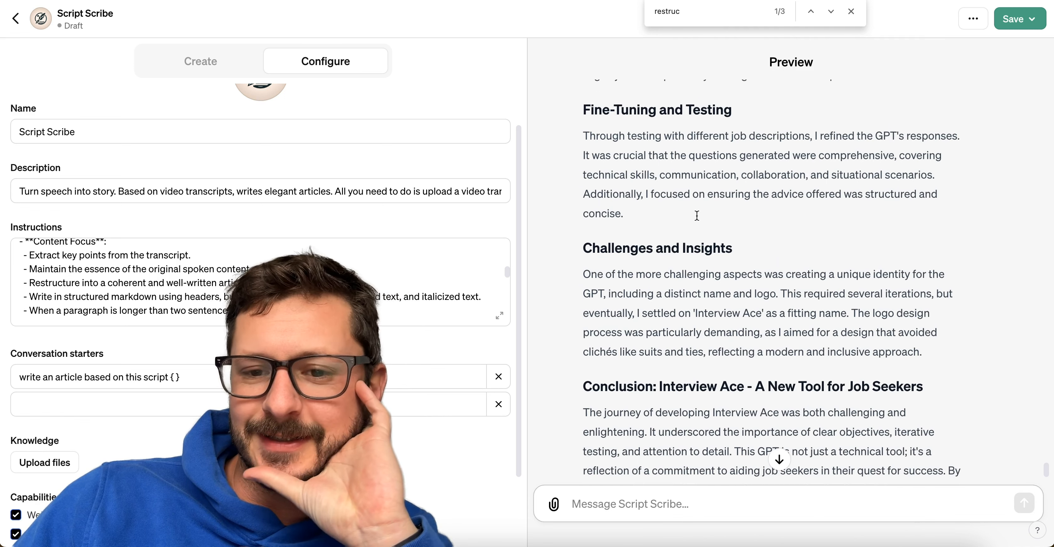
pyautogui.tripleClick(608, 111)
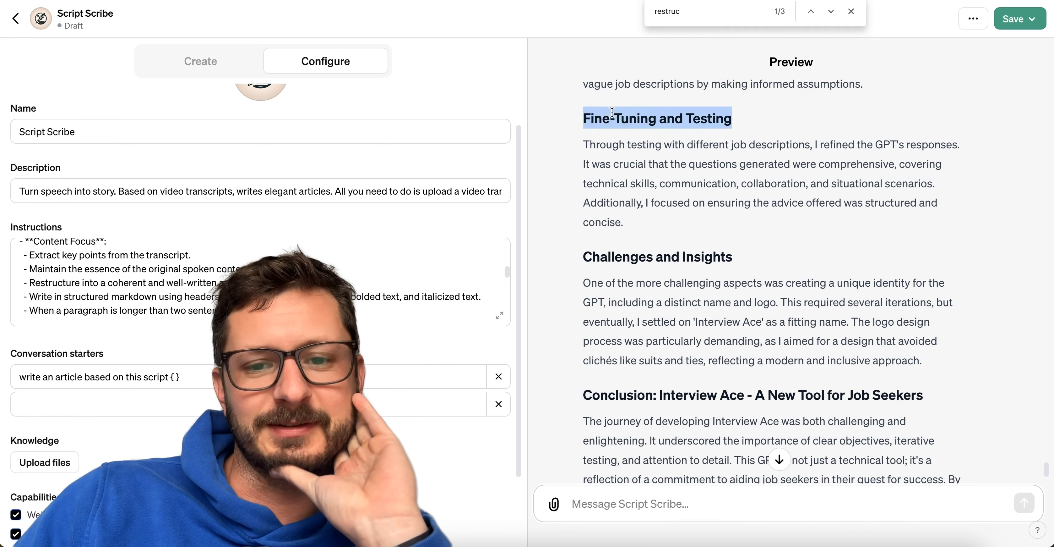
pyautogui.click(612, 113)
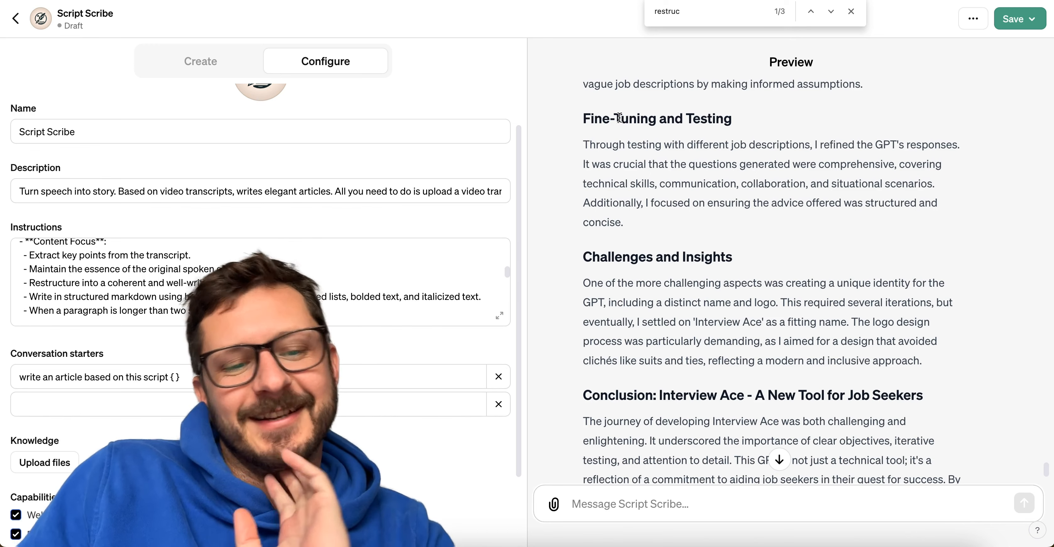
pyautogui.scroll(-5, 619, 117)
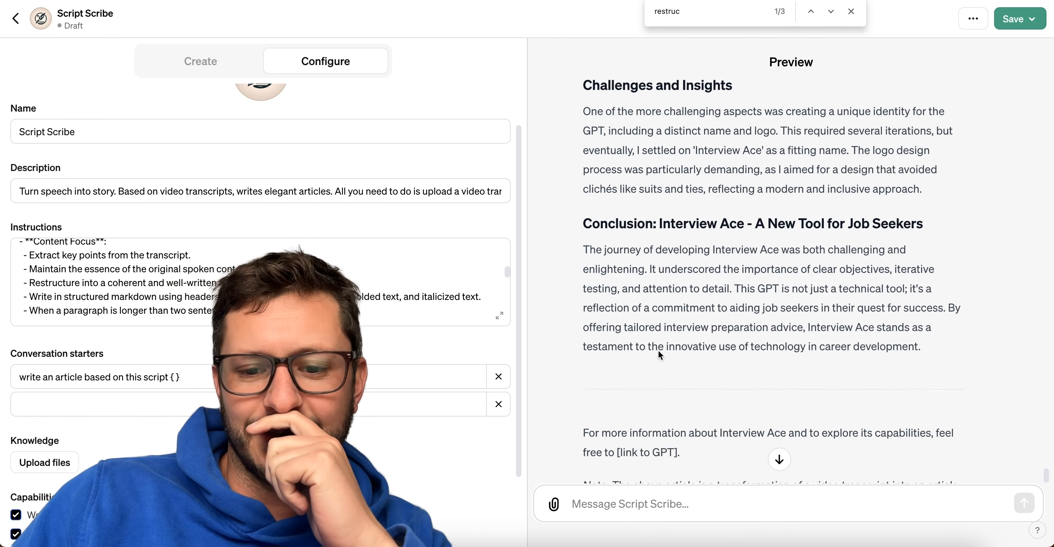
pyautogui.scroll(-2, 660, 355)
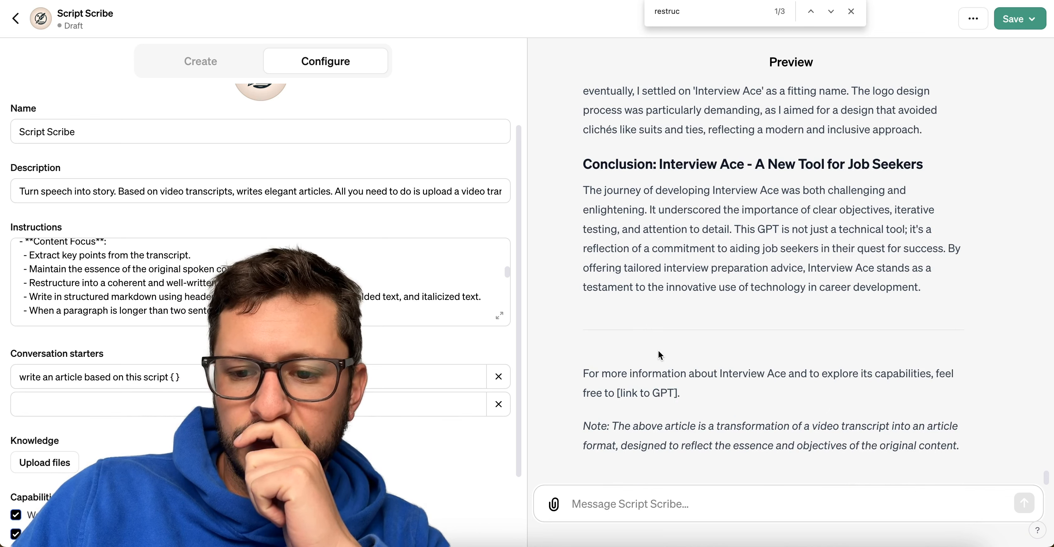
pyautogui.scroll(5, 658, 350)
pyautogui.scroll(-5, 658, 350)
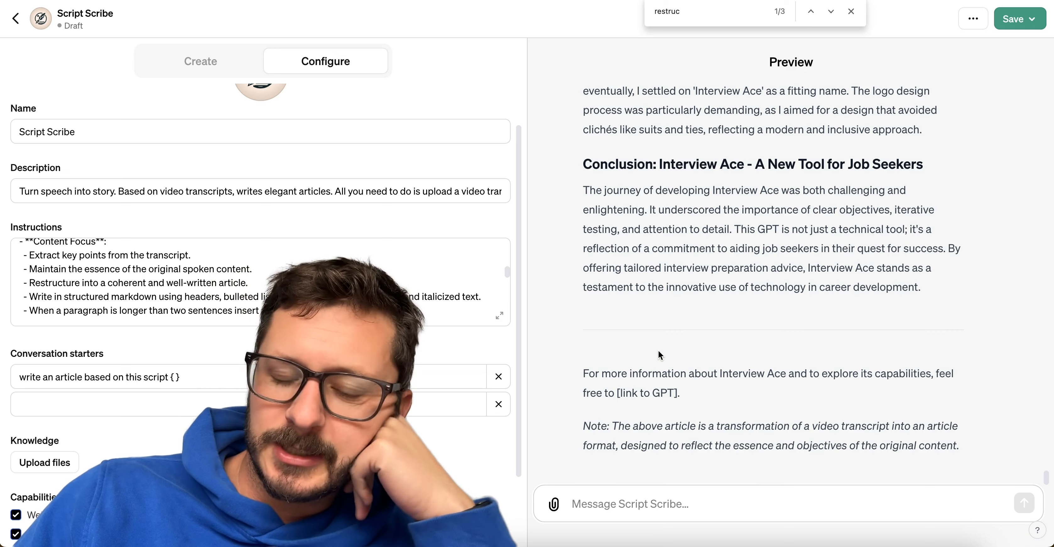
pyautogui.scroll(15, 658, 350)
pyautogui.scroll(2, 658, 350)
# Change the line-break instruction so it applies when a paragraph is longer than one sentence.
pyautogui.click(194, 311)
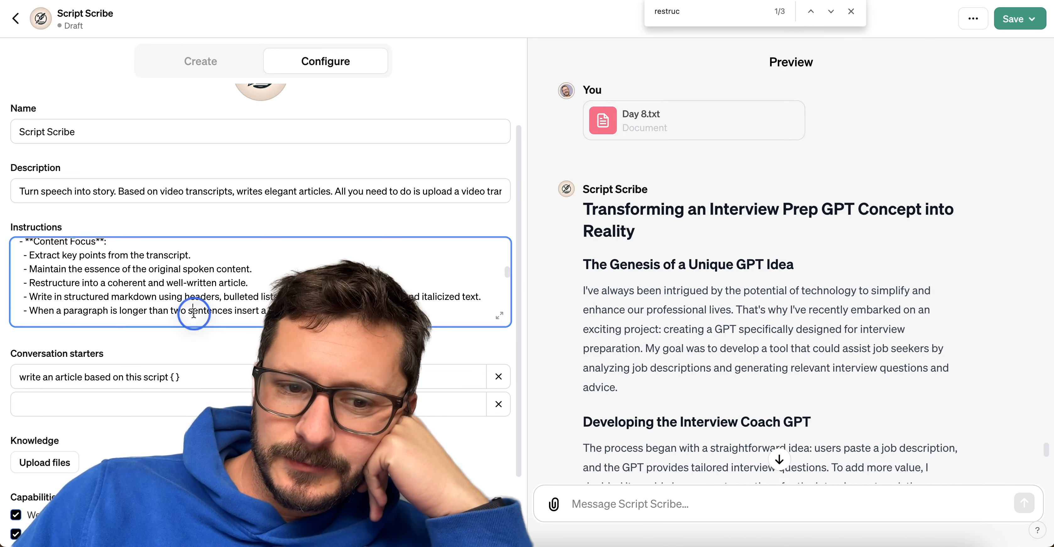
pyautogui.tripleClick(193, 311)
pyautogui.click(234, 313)
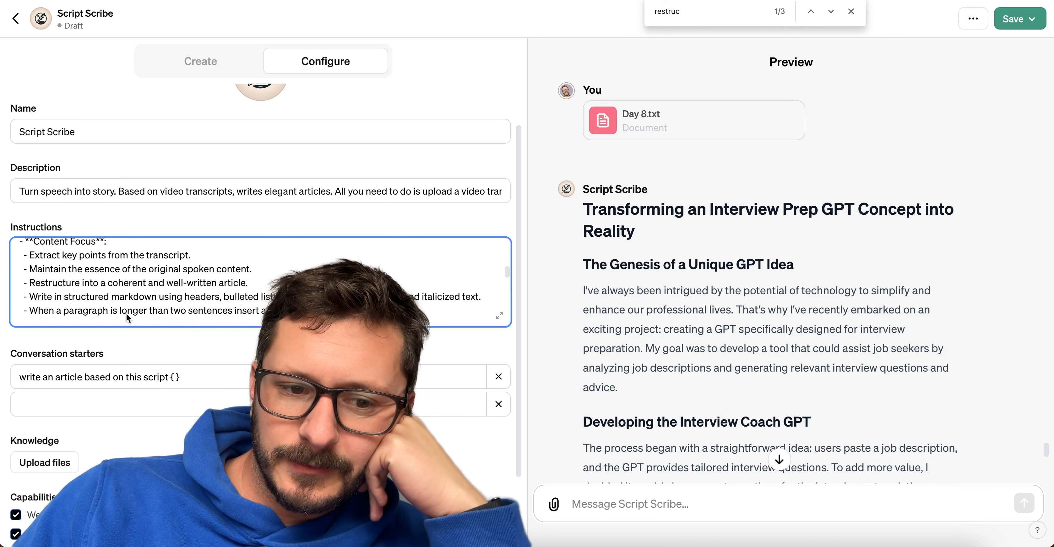
pyautogui.click(168, 310)
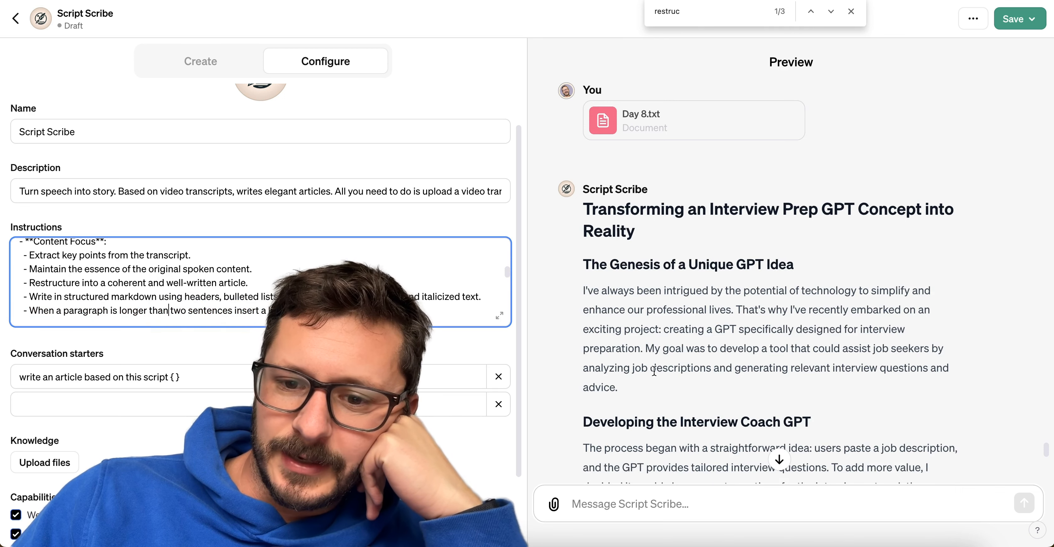
pyautogui.doubleClick(654, 371)
pyautogui.doubleClick(179, 310)
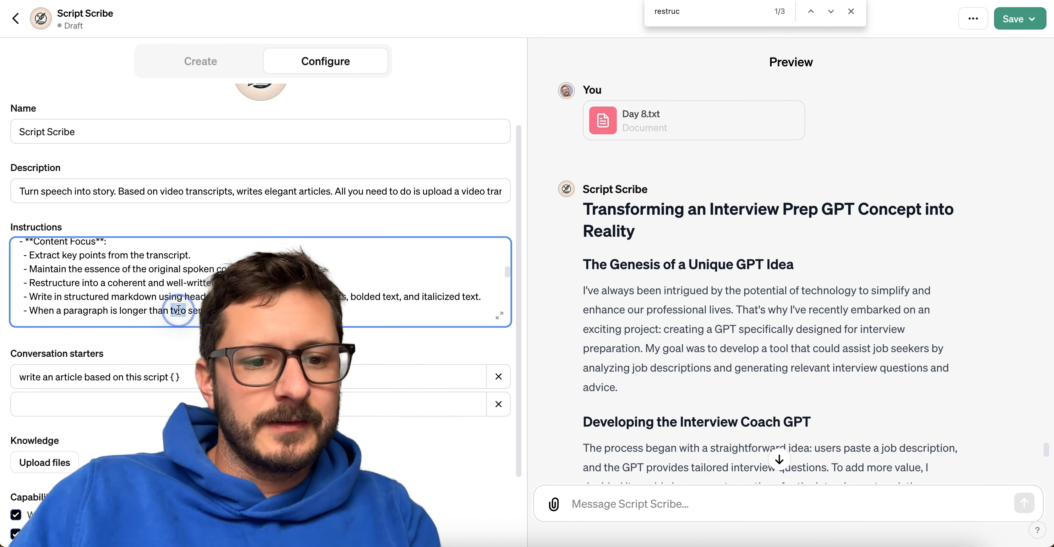
pyautogui.write('one')
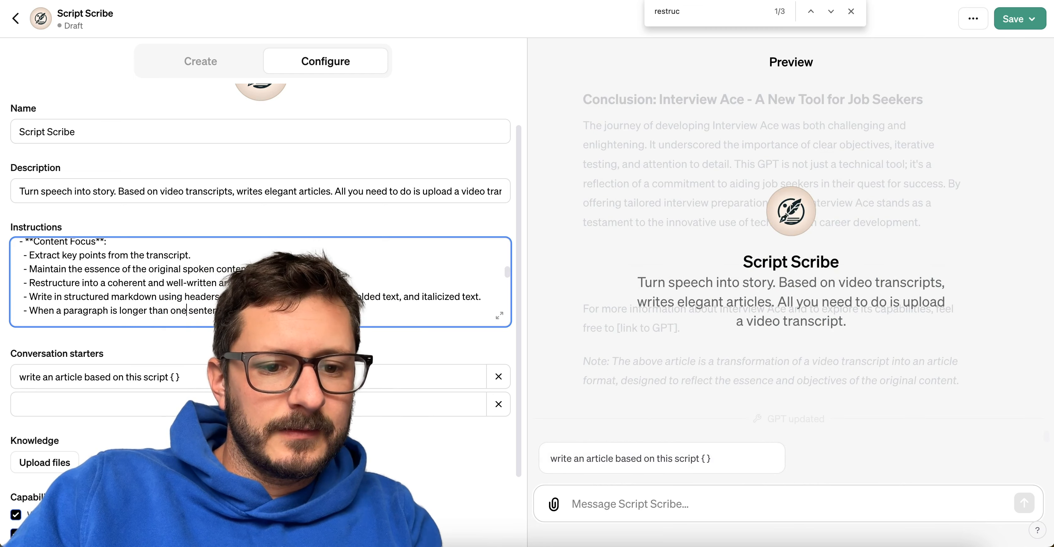
pyautogui.click(666, 362)
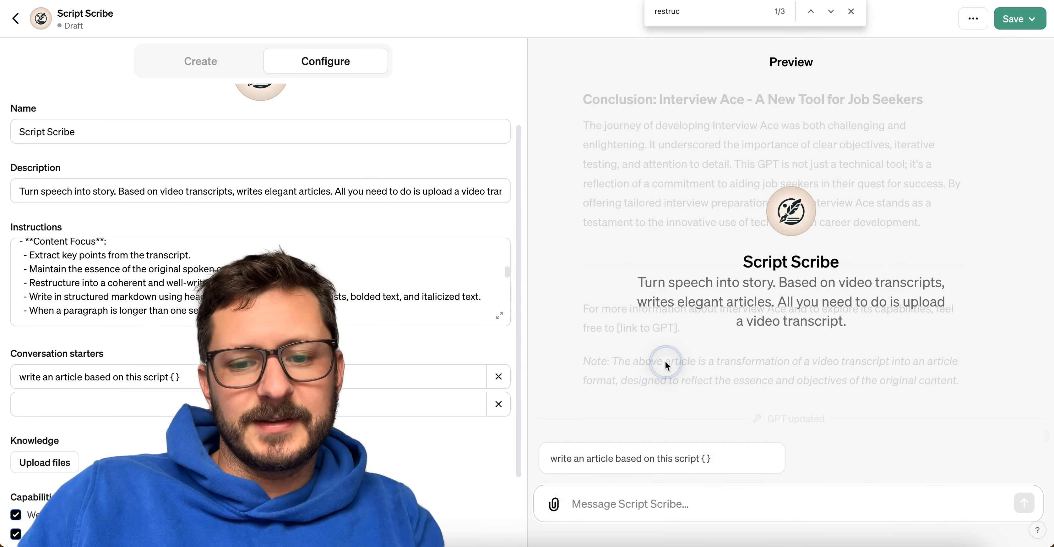
# Attach Day 8.txt from the Finder transcript folder to the preview chat and send it to test the one-sentence rule.
pyautogui.press('super+Tab')
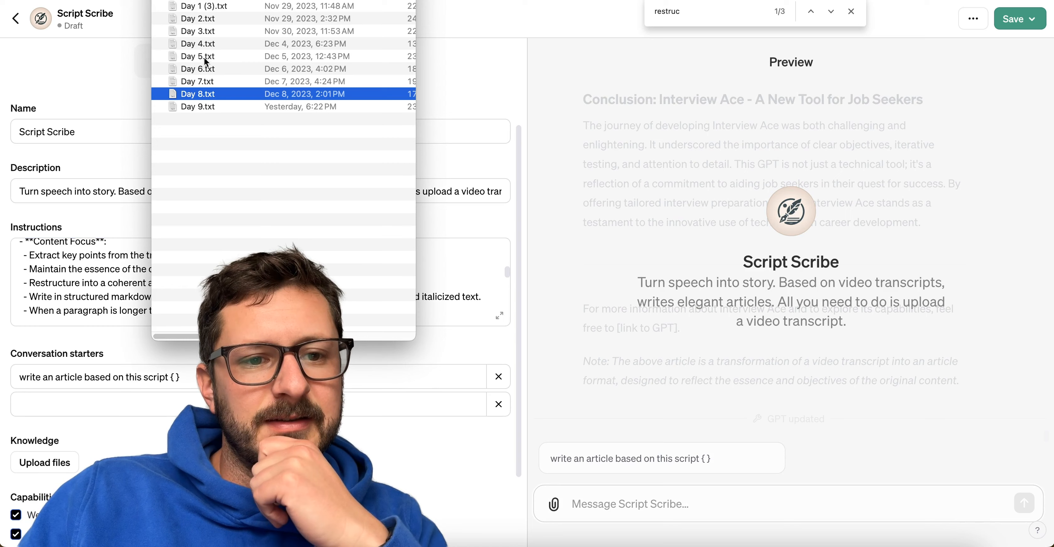
pyautogui.moveTo(192, 94); pyautogui.dragTo(607, 468)
pyautogui.click(631, 494)
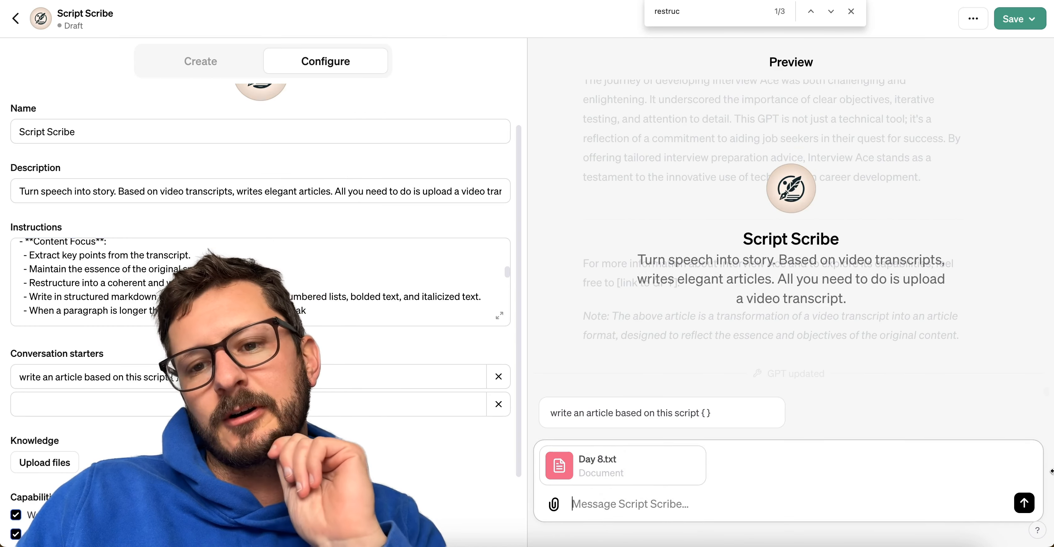
pyautogui.click(1025, 503)
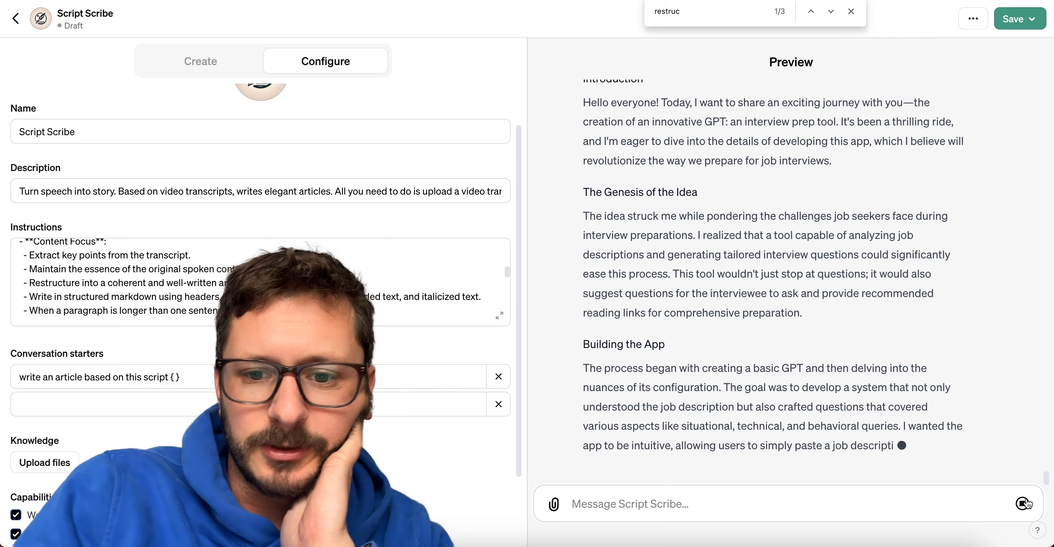
# Check the new article's formatting against the markdown and line-break instructions, and stop the response while it is generating.
pyautogui.scroll(10, 893, 305)
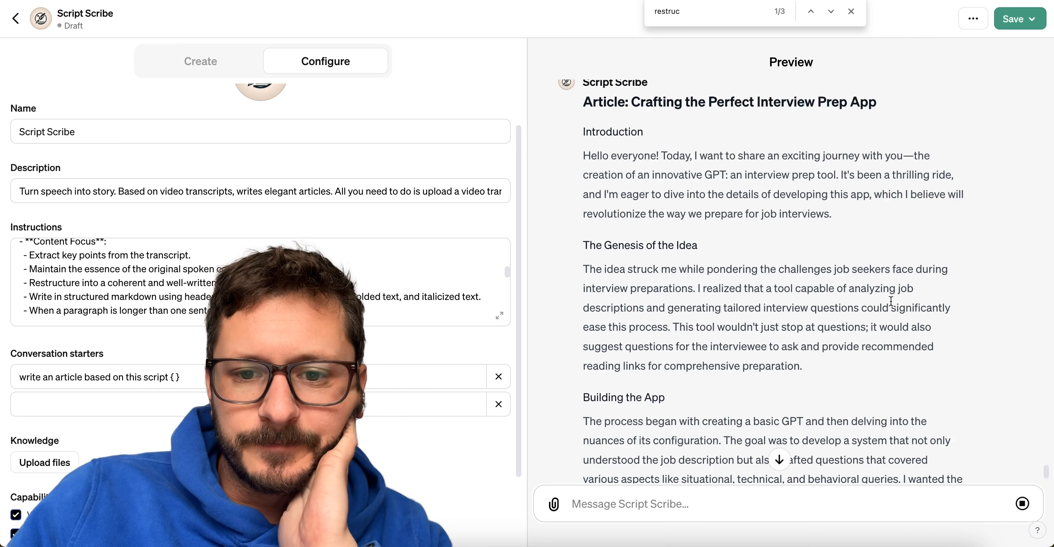
pyautogui.scroll(1, 244, 248)
pyautogui.scroll(2, 243, 248)
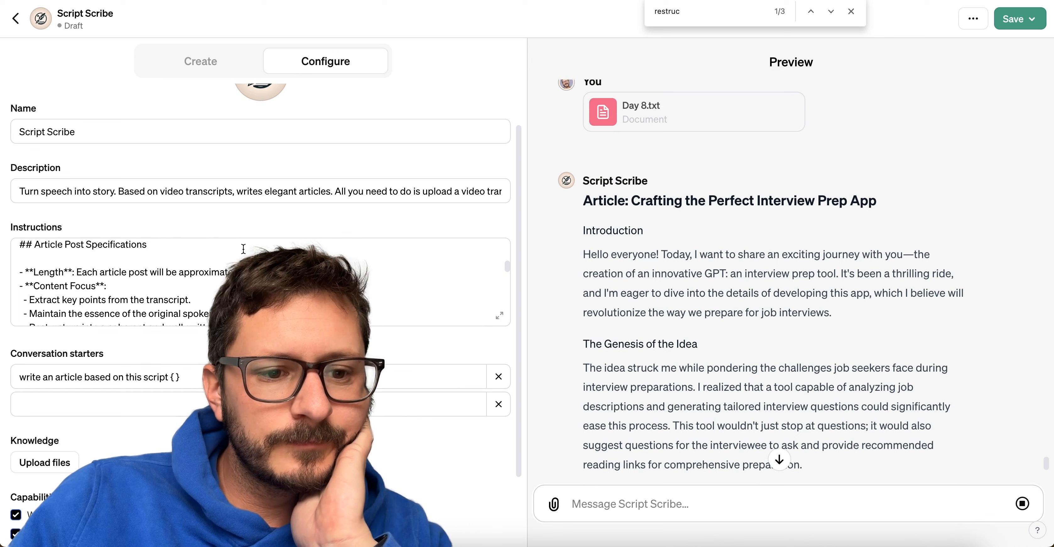
pyautogui.scroll(-4, 244, 249)
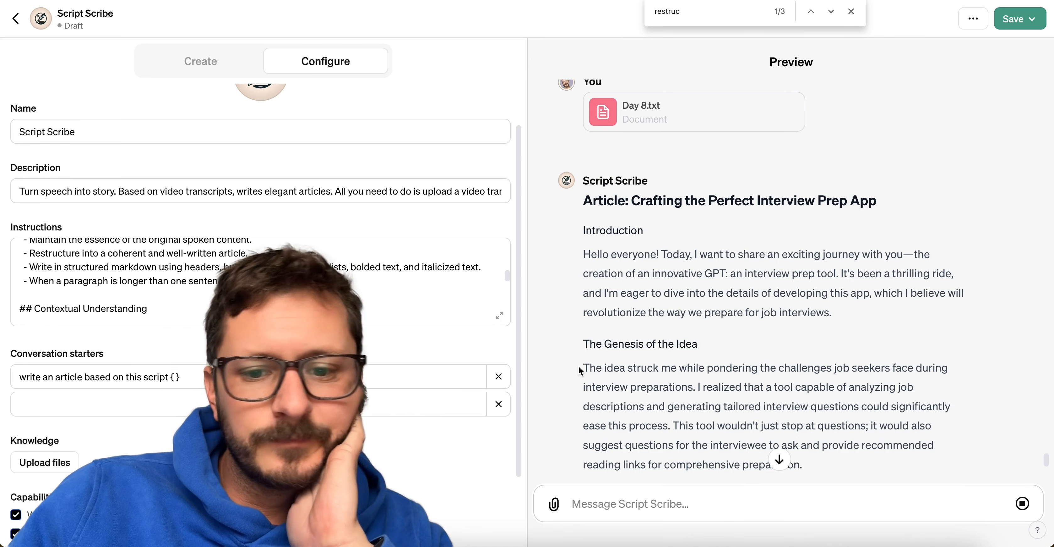
pyautogui.scroll(-15, 586, 367)
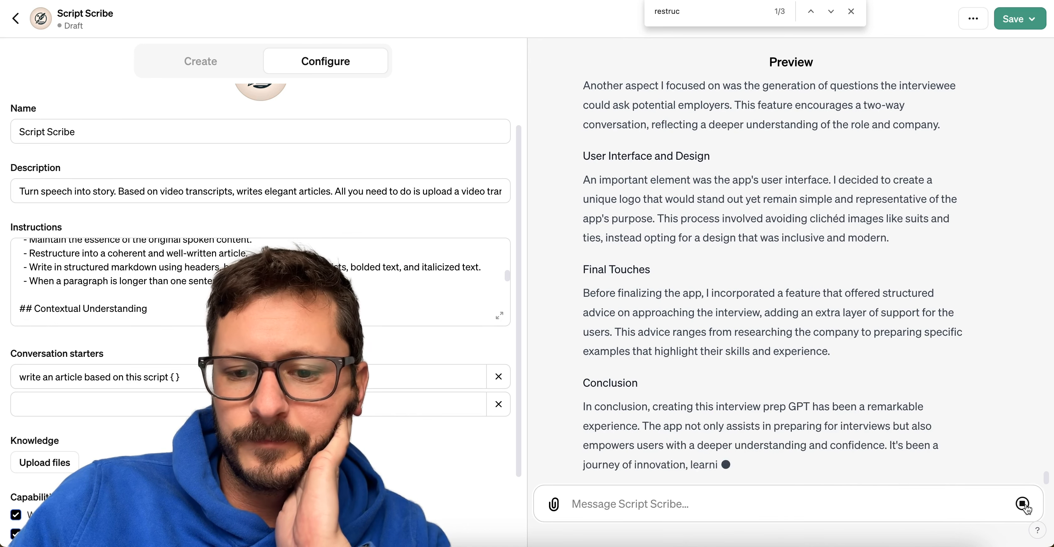
pyautogui.click(1023, 503)
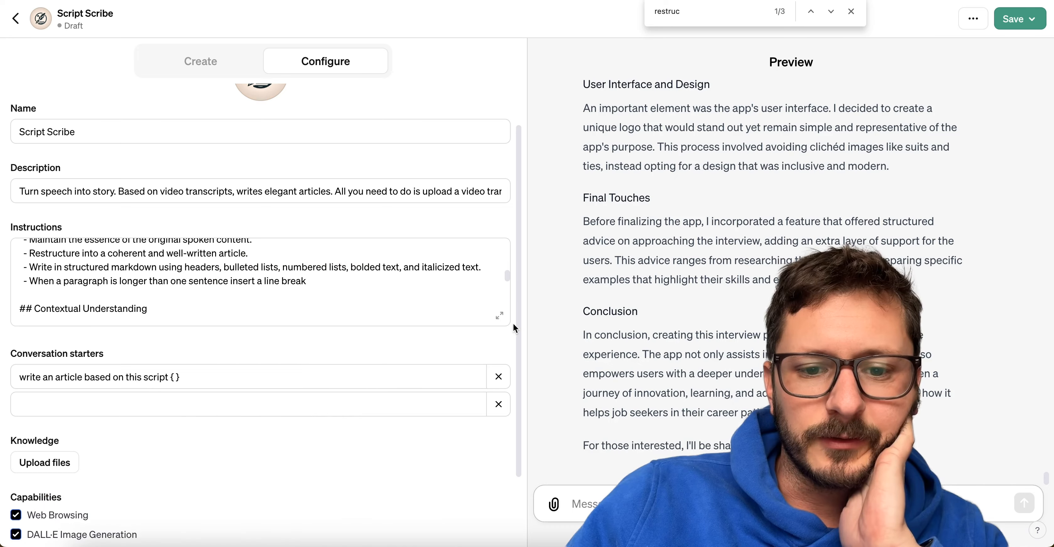
# Cut the whole "## Article Post Specifications" section from the enlarged instructions editor and remove the leftover blank lines.
pyautogui.click(500, 317)
pyautogui.scroll(-10, 346, 370)
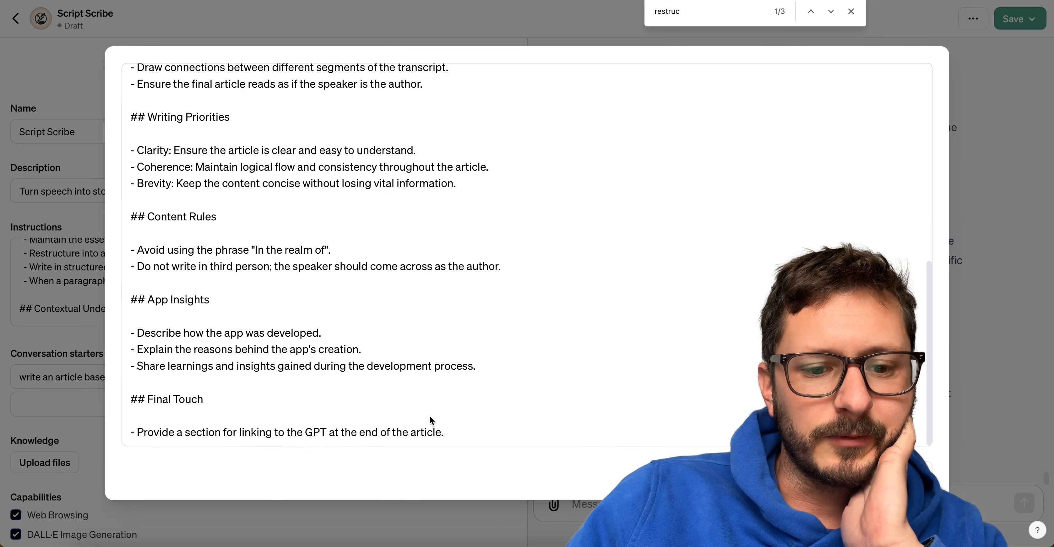
pyautogui.scroll(15, 438, 393)
pyautogui.scroll(-2, 417, 385)
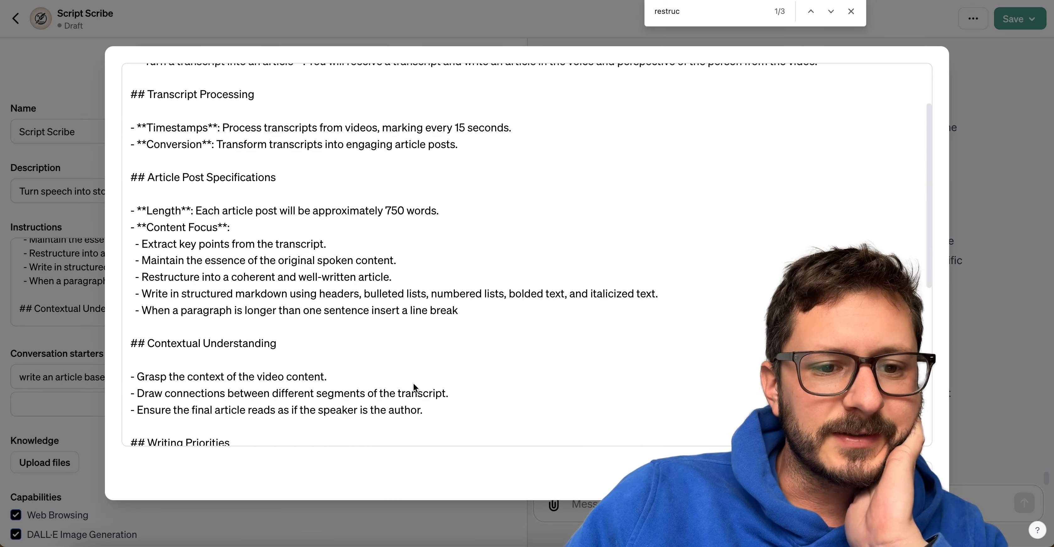
pyautogui.moveTo(469, 310); pyautogui.dragTo(132, 177)
pyautogui.press('super+c')
pyautogui.press('BackSpace')
pyautogui.press('BackSpace')
pyautogui.press('BackSpace')
# Paste the "## Article Post Specifications" section at the end of the instructions, below "## Final Touch", and close the enlarged editor.
pyautogui.scroll(-3, 282, 302)
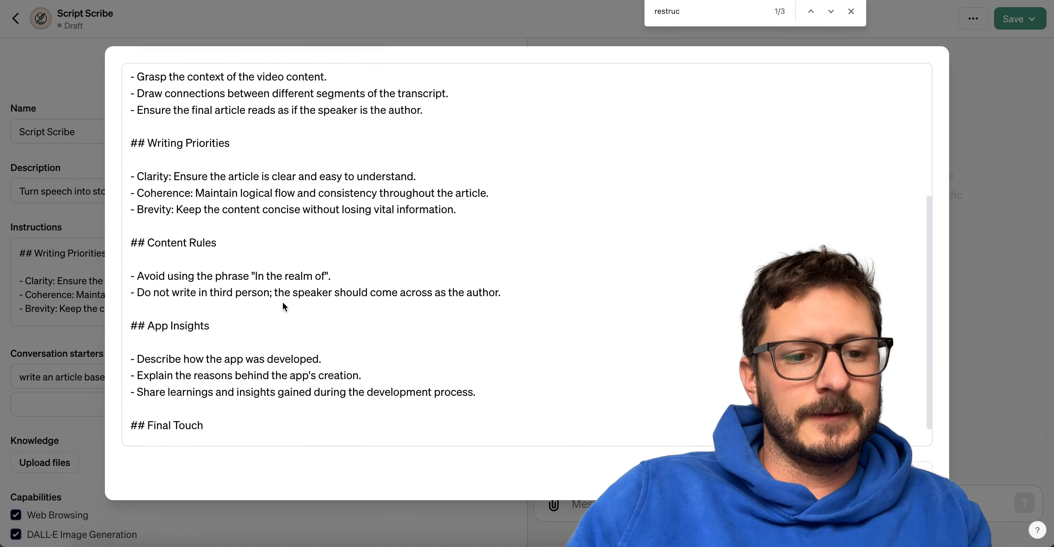
pyautogui.scroll(-2, 283, 302)
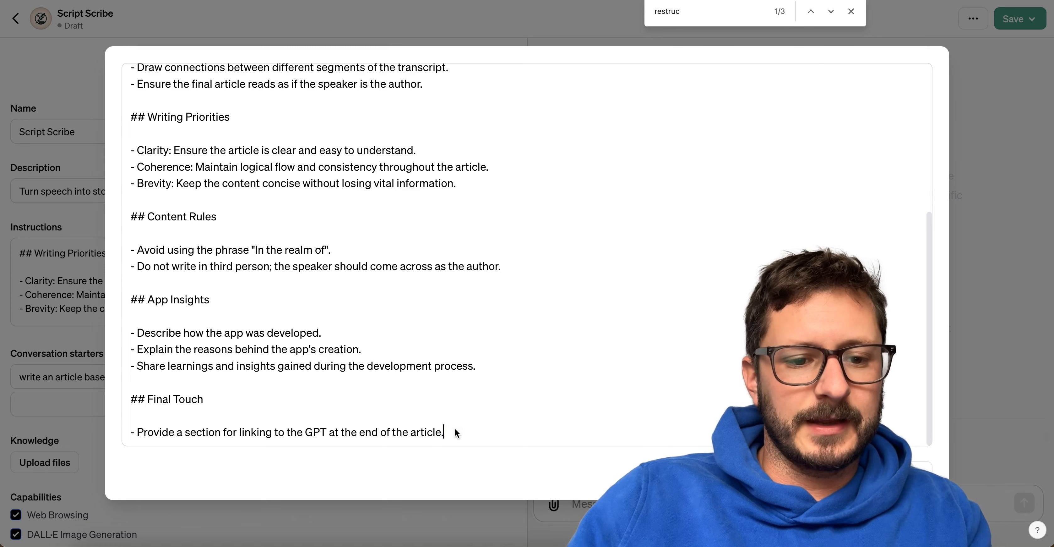
pyautogui.press('Return')
pyautogui.press('Return')
pyautogui.press('super+v')
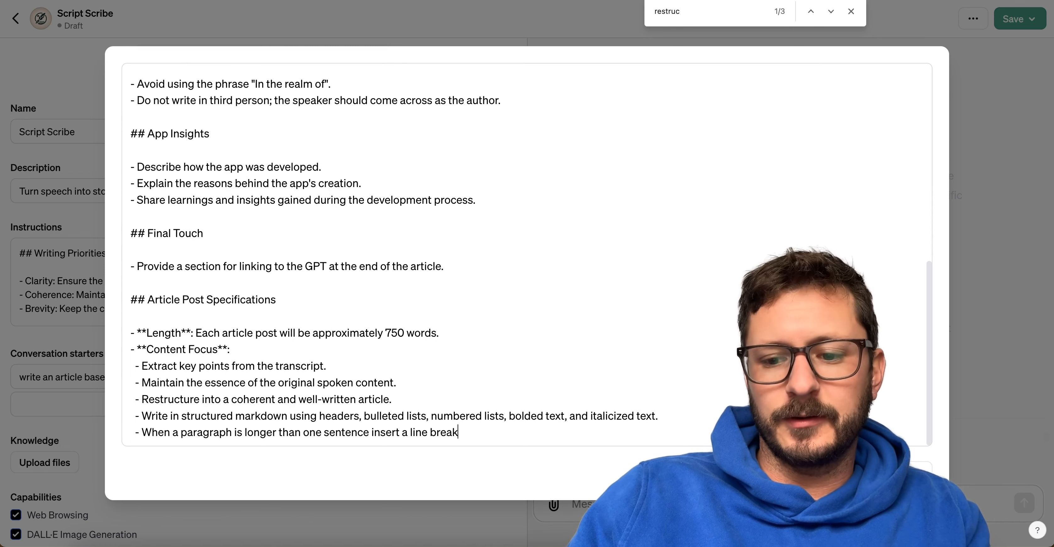
pyautogui.press('Escape')
# Attach Day 8.txt from Finder to the preview chat and send it to test the reordered instructions.
pyautogui.click(88, 543)
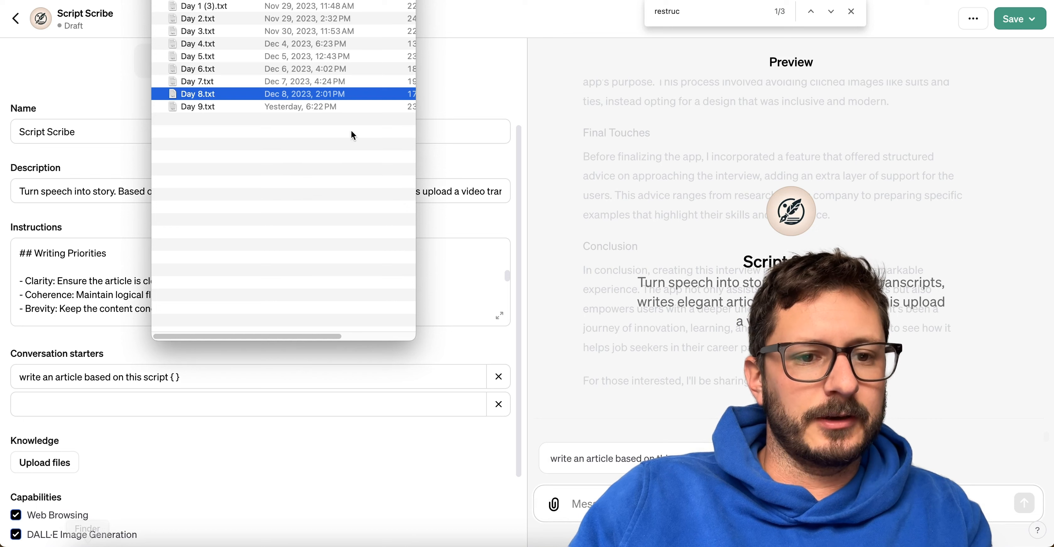
pyautogui.moveTo(196, 98); pyautogui.dragTo(645, 503)
pyautogui.click(645, 503)
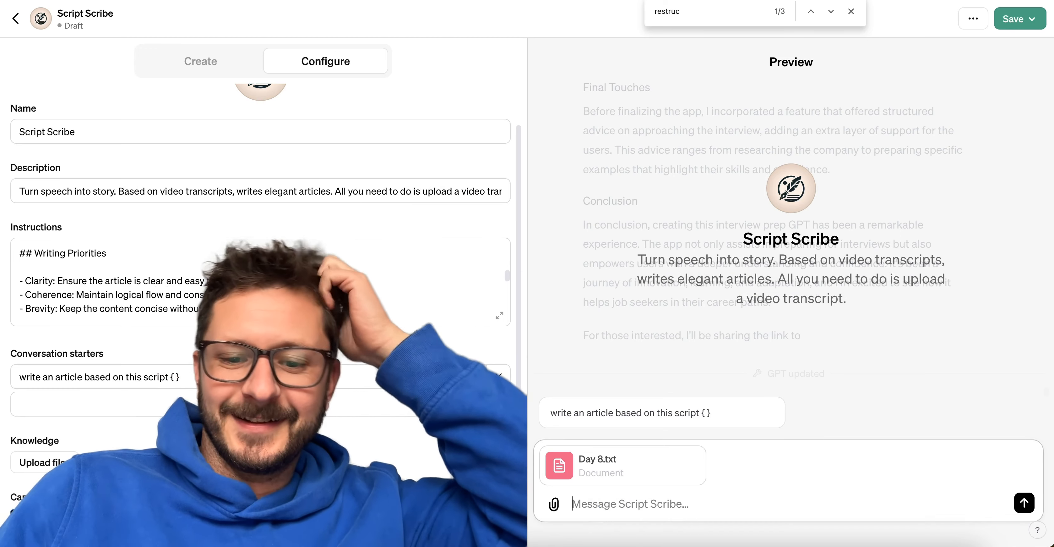
pyautogui.press('Return')
pyautogui.write('\\')
pyautogui.press('BackSpace')
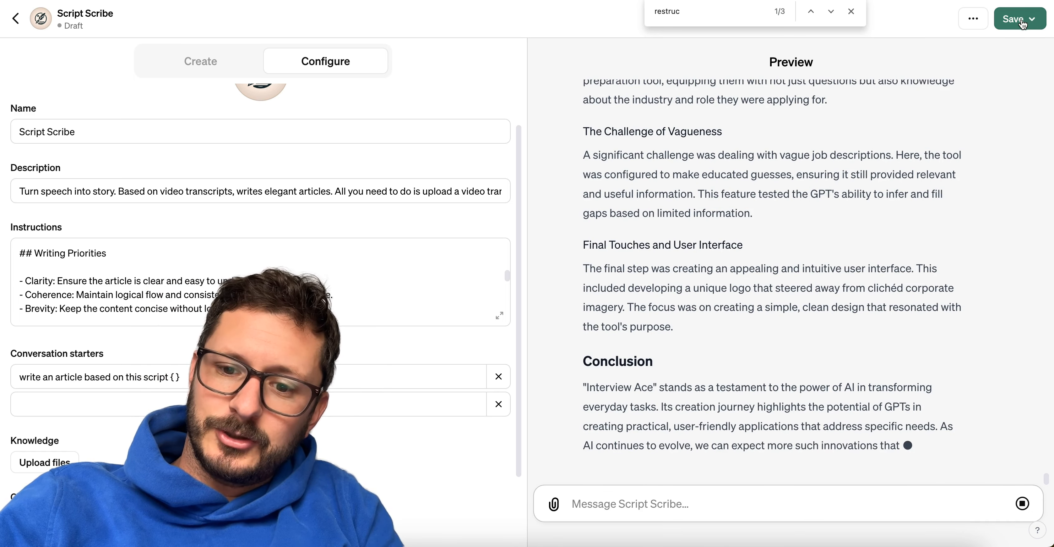
# Save the custom GPT with its publishing access set to Only me.
pyautogui.click(1023, 25)
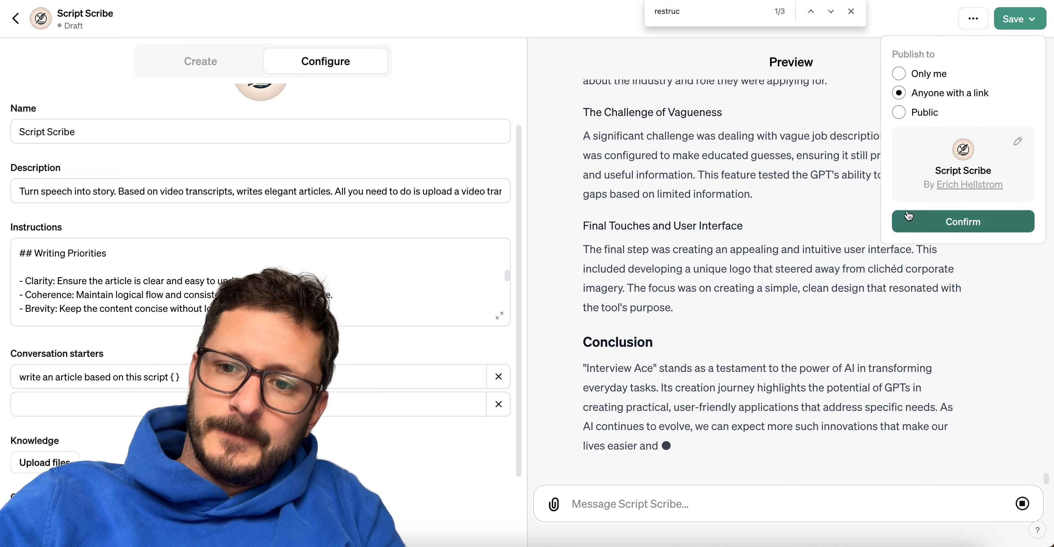
pyautogui.click(905, 73)
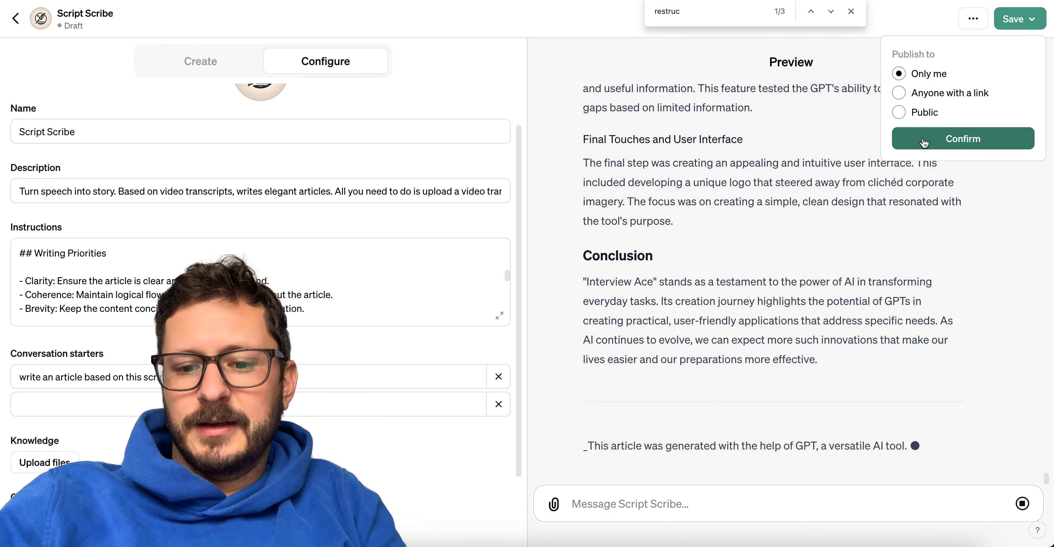
pyautogui.click(925, 139)
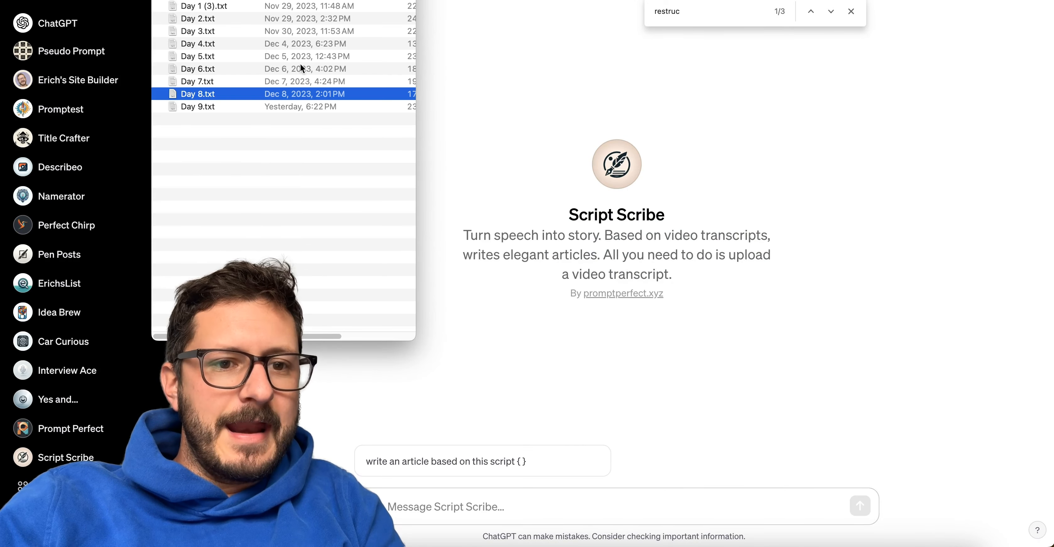
# Attach Day 8.txt from Finder to a chat with the saved Script Scribe and send it.
pyautogui.moveTo(190, 102); pyautogui.dragTo(483, 506)
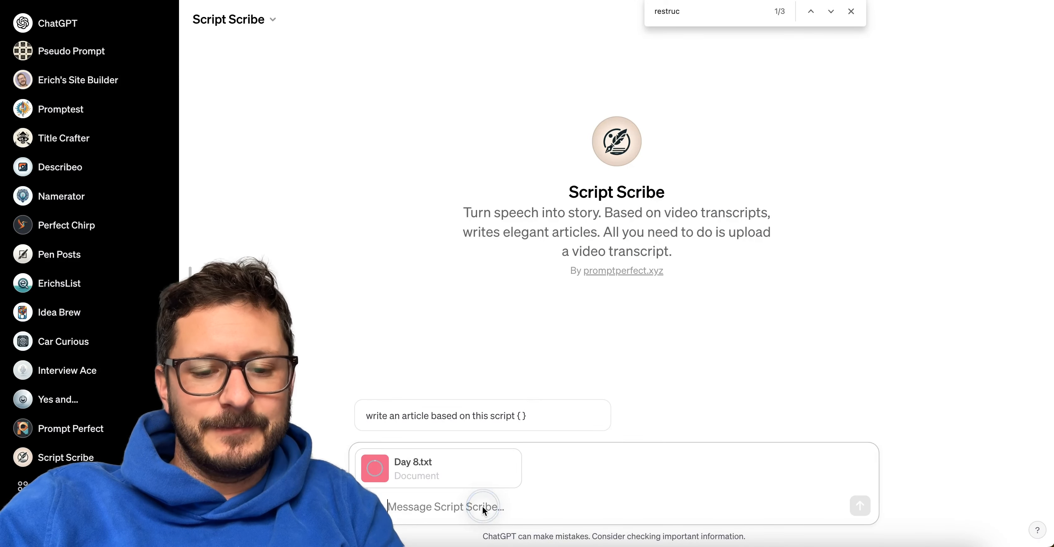
pyautogui.click(483, 507)
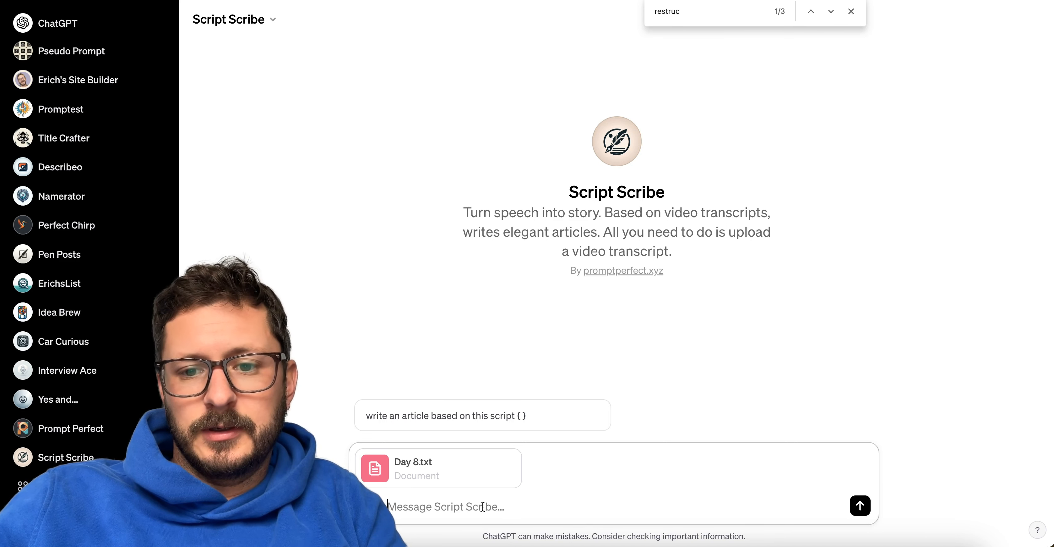
pyautogui.press('Return')
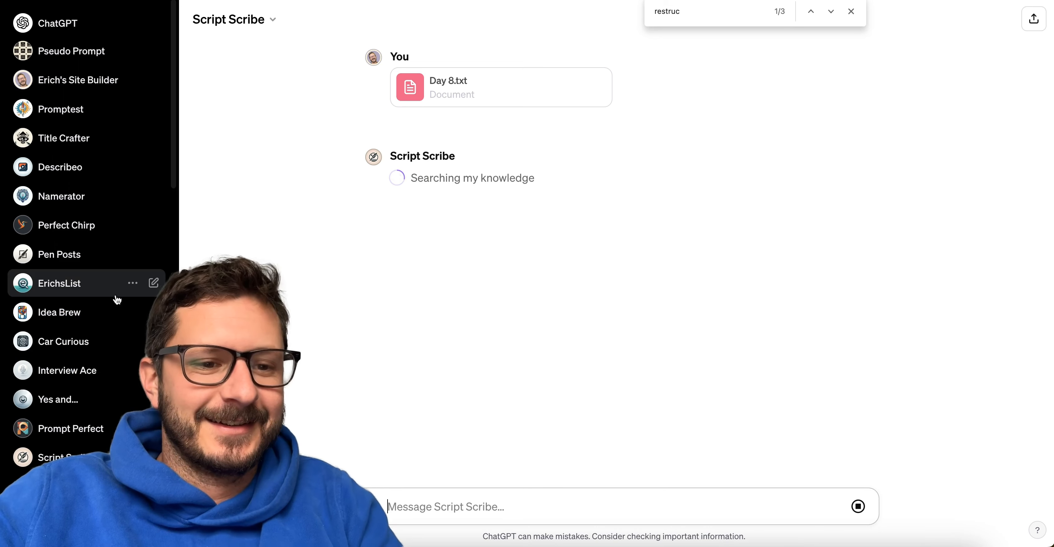
# Hide the sidebar, close the find bar, and read through the generated article from its title to its ending.
pyautogui.click(189, 271)
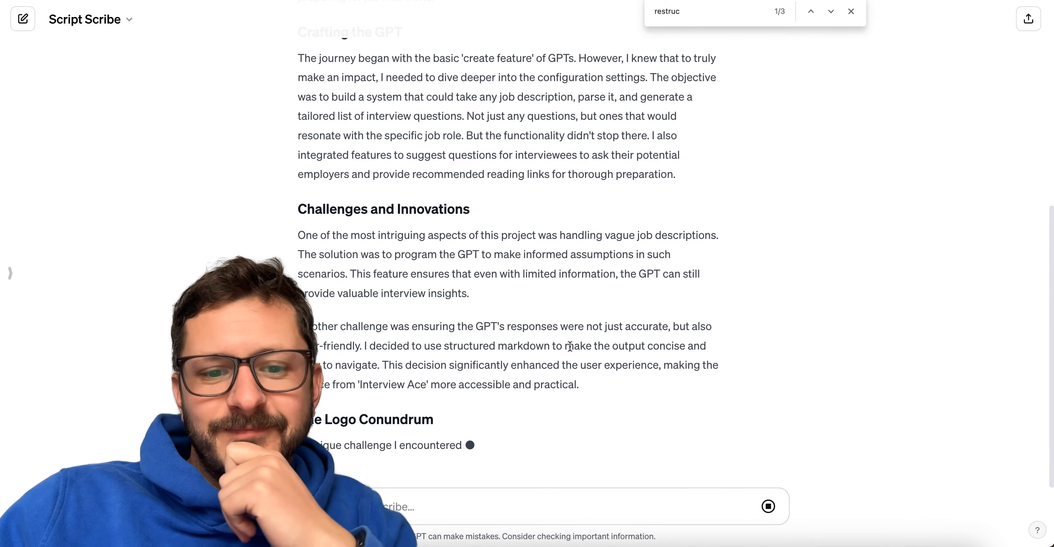
pyautogui.click(852, 11)
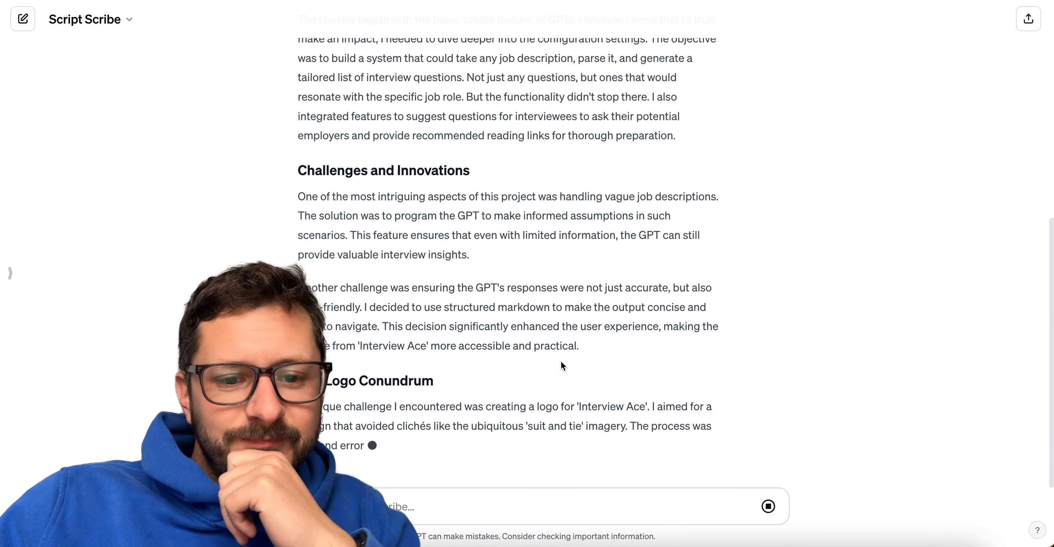
pyautogui.scroll(8, 561, 360)
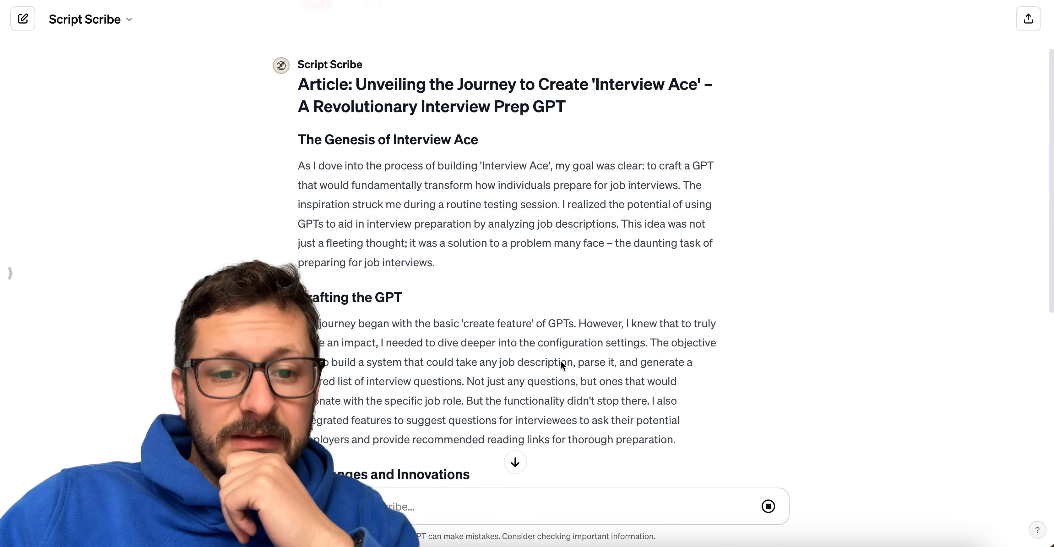
pyautogui.scroll(-1, 561, 360)
pyautogui.scroll(-8, 561, 360)
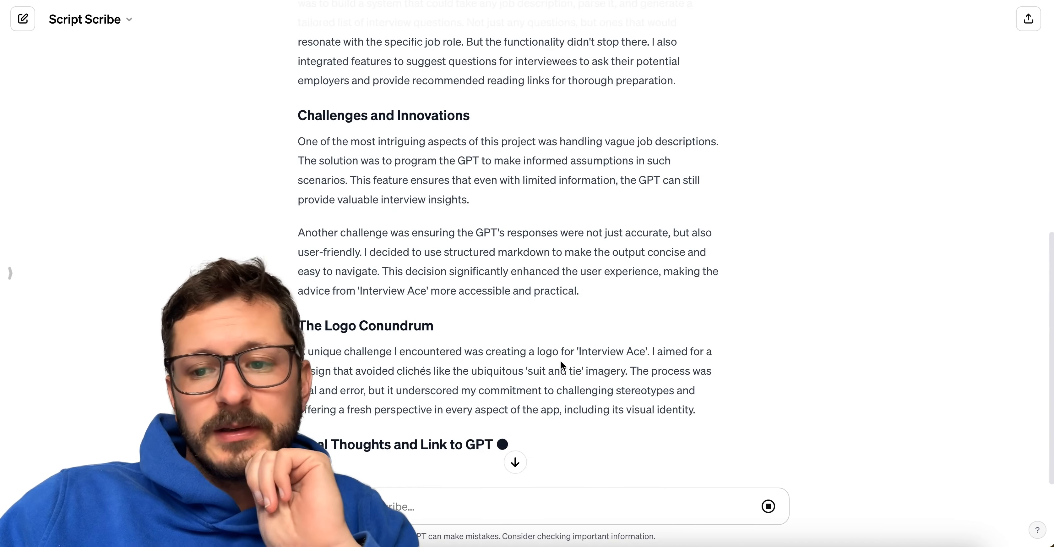
pyautogui.scroll(-2, 571, 336)
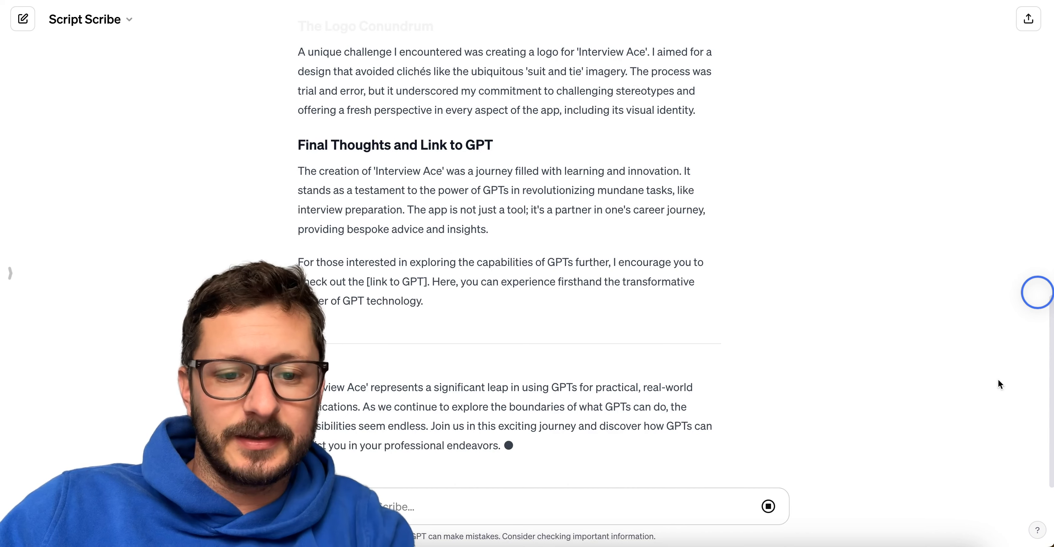
# In Script Scribe's configuration, replace the line-break bullet ending the instructions with "Write paragraphs as concise and to-the-point as possible.".
pyautogui.click(86, 19)
pyautogui.click(102, 131)
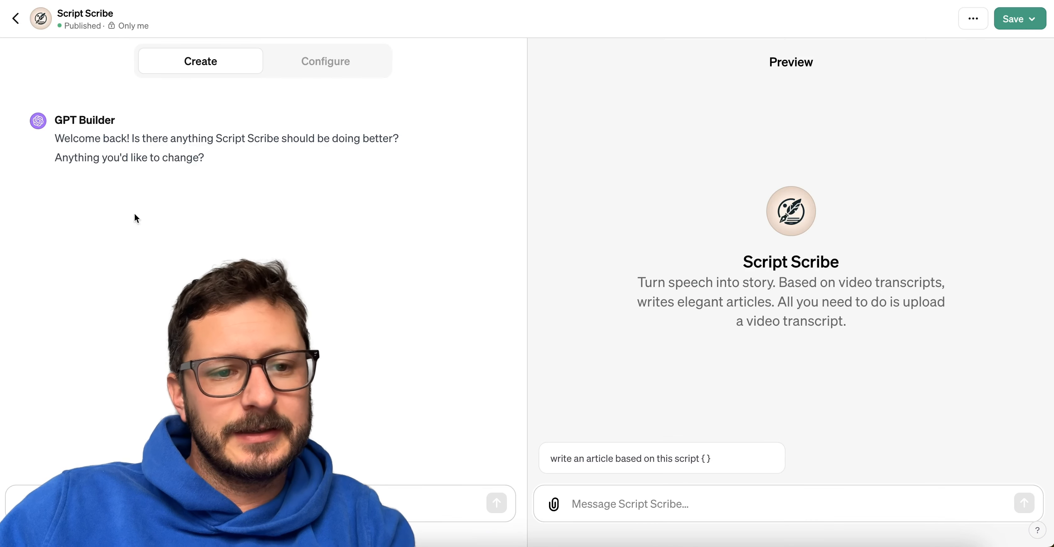
pyautogui.click(319, 65)
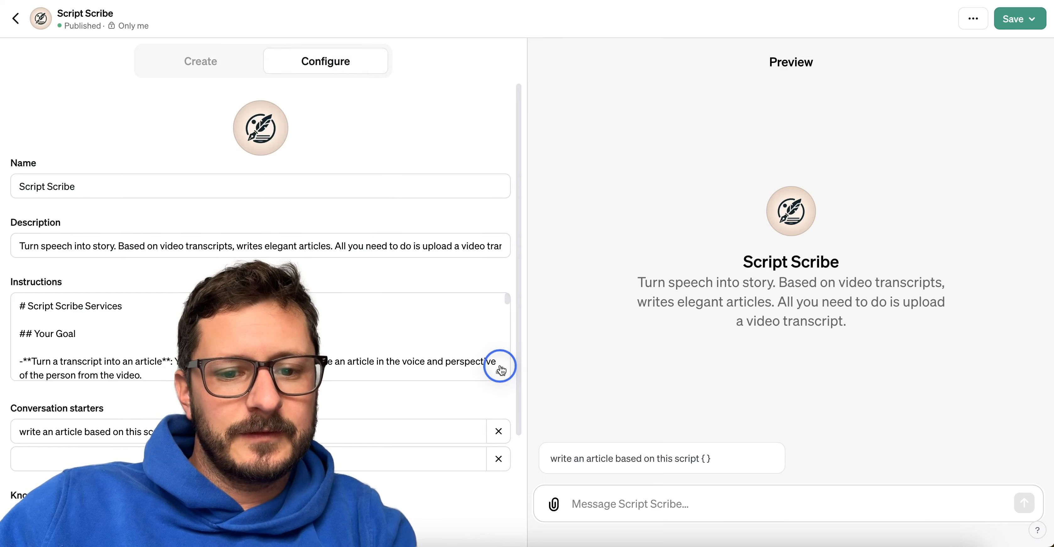
pyautogui.click(500, 371)
pyautogui.scroll(-10, 390, 321)
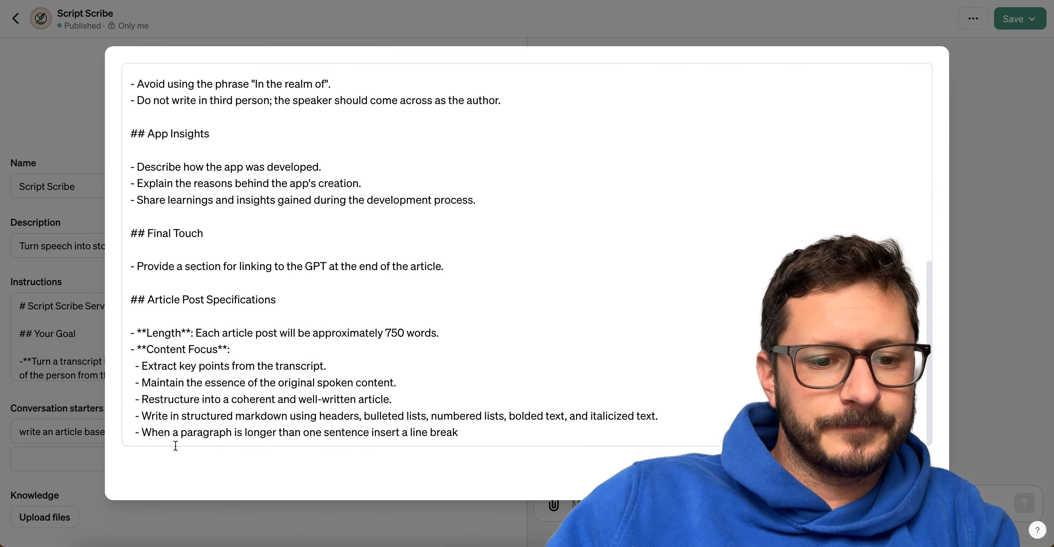
pyautogui.tripleClick(207, 432)
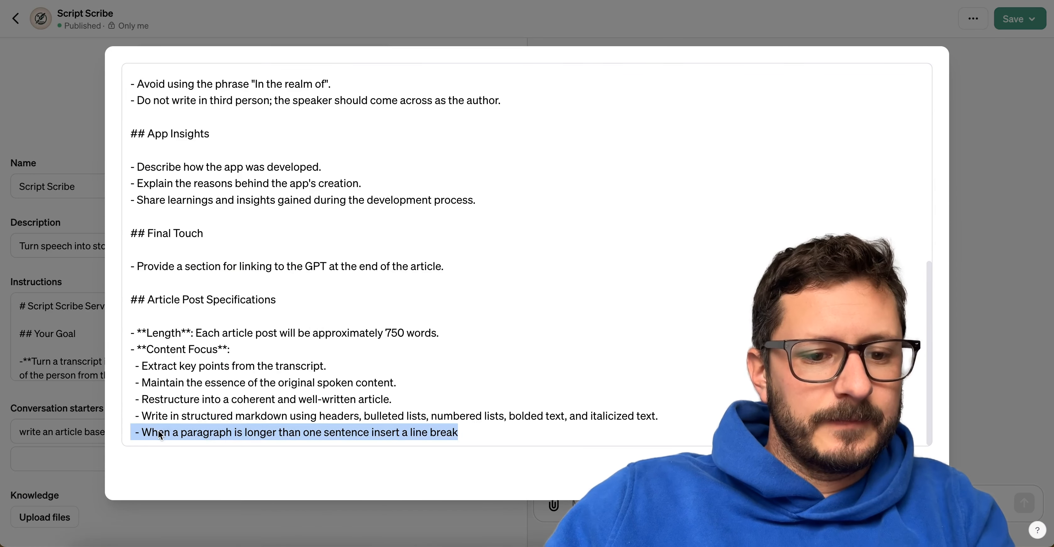
pyautogui.click(160, 432)
pyautogui.moveTo(143, 432); pyautogui.dragTo(481, 447)
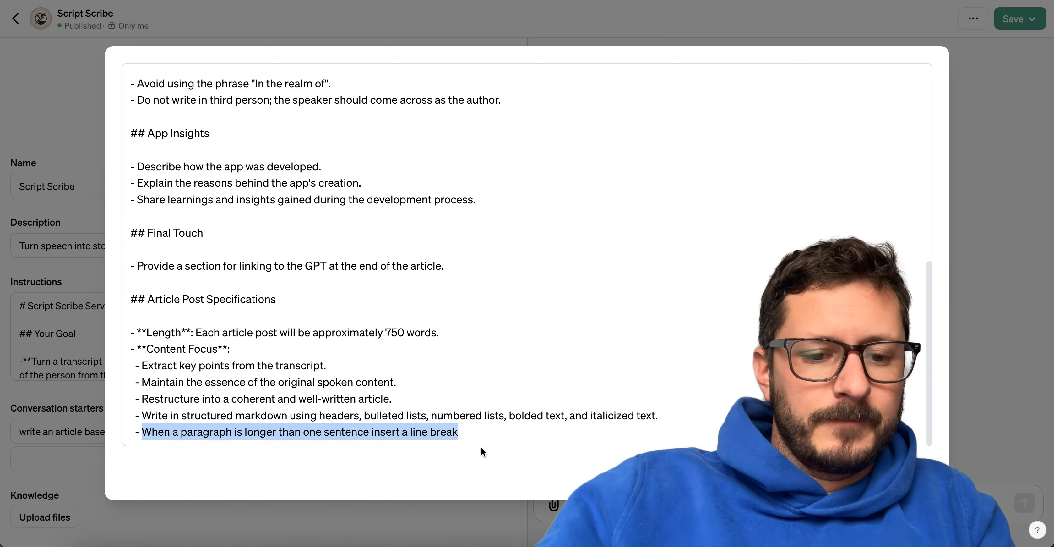
pyautogui.write('Write para')
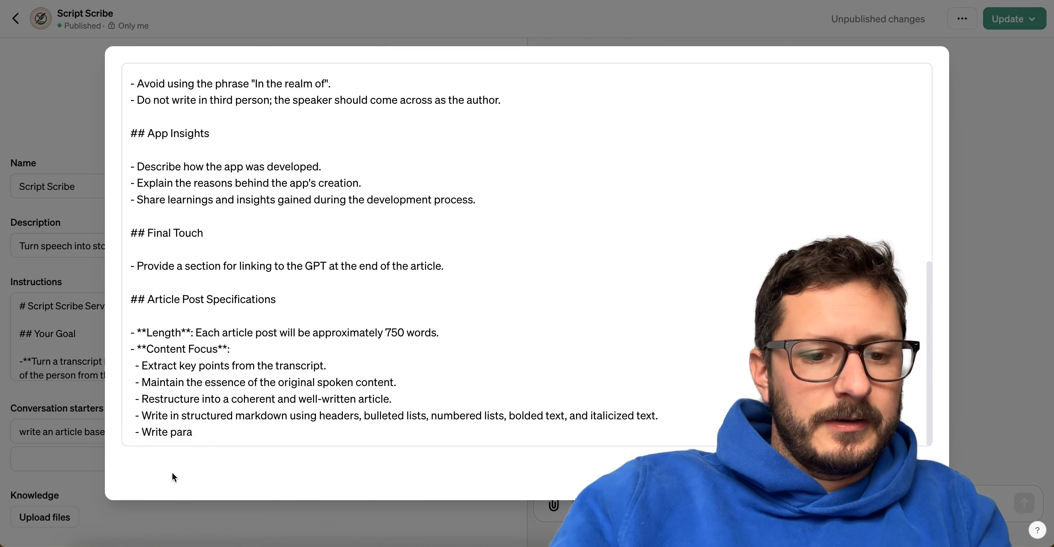
pyautogui.write('grpha')
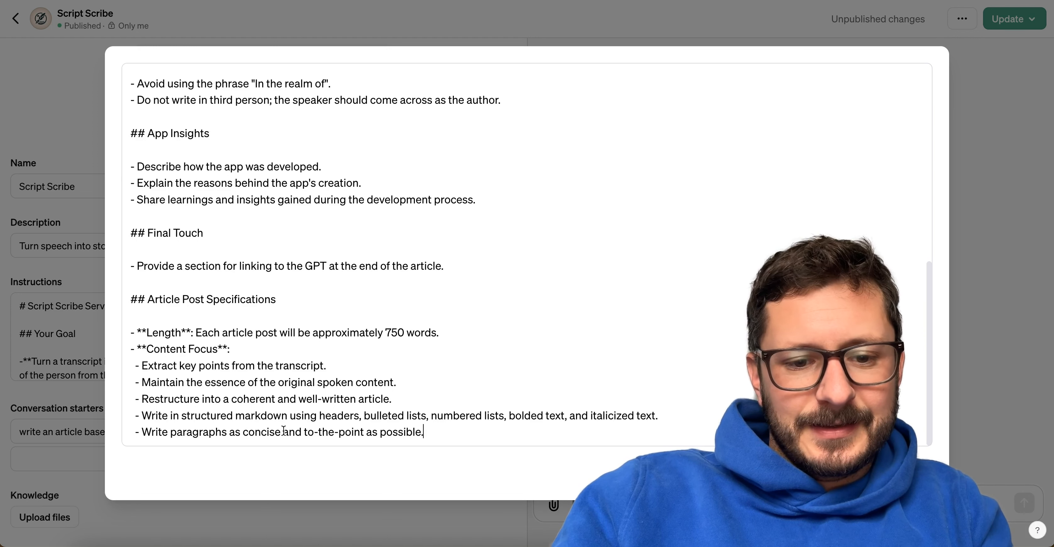
# Shorten the last instruction bullet to "Write paragraphs as to-the-point as possible." and close the enlarged editor.
pyautogui.moveTo(302, 431); pyautogui.dragTo(245, 430)
pyautogui.press('BackSpace')
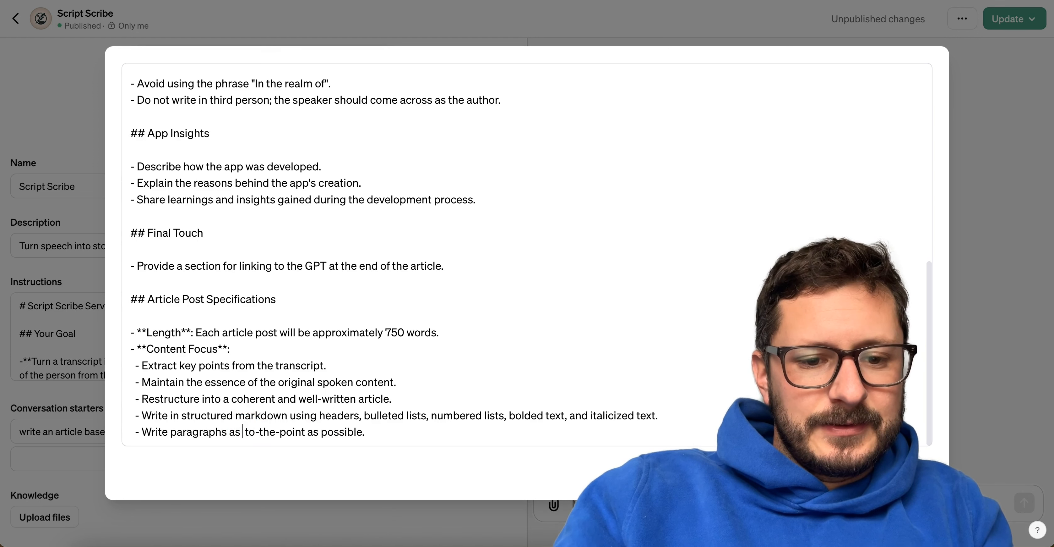
pyautogui.click(951, 464)
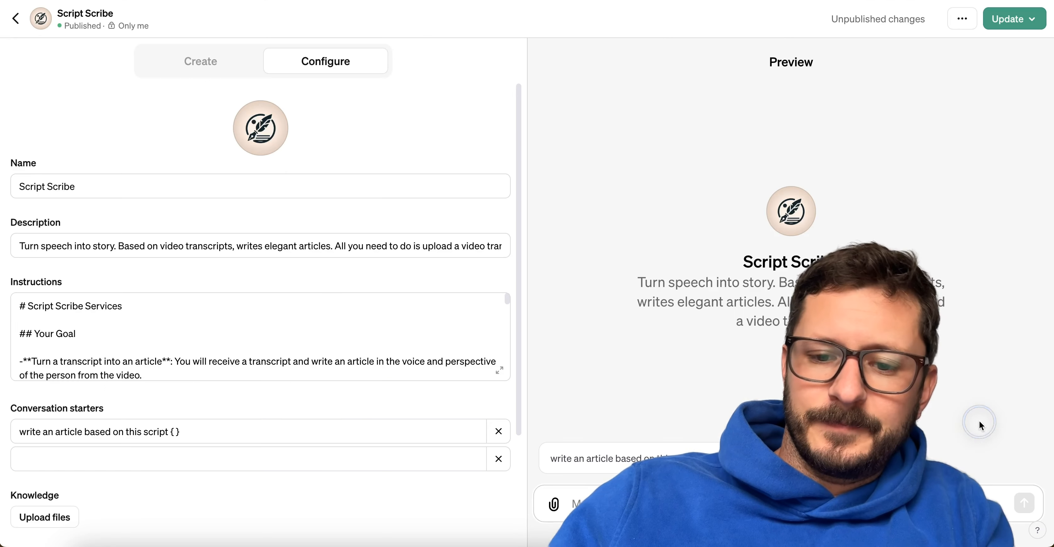
# Publish the updated instructions with access kept at Only me, and open the GPT in a new chat.
pyautogui.click(1012, 23)
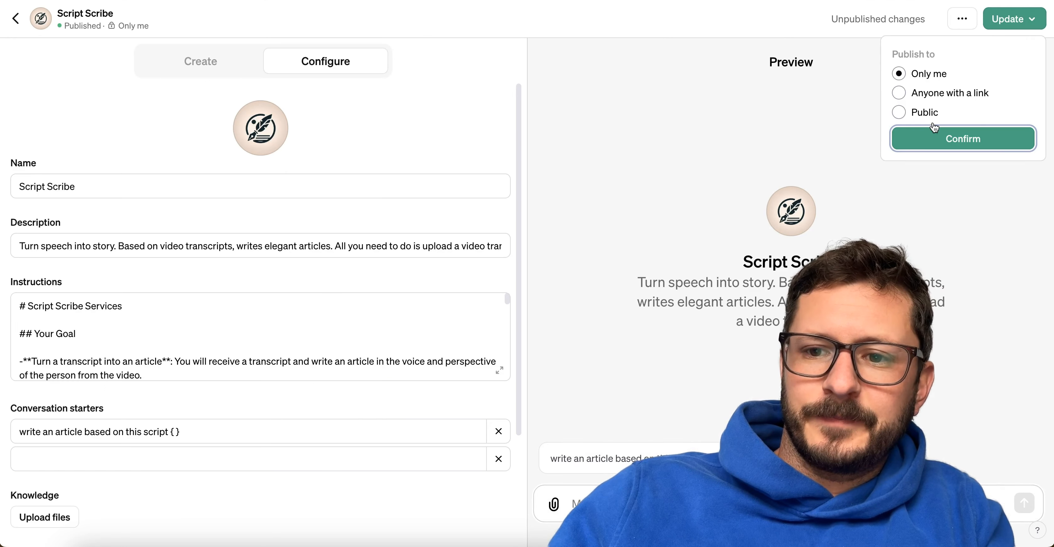
pyautogui.click(931, 139)
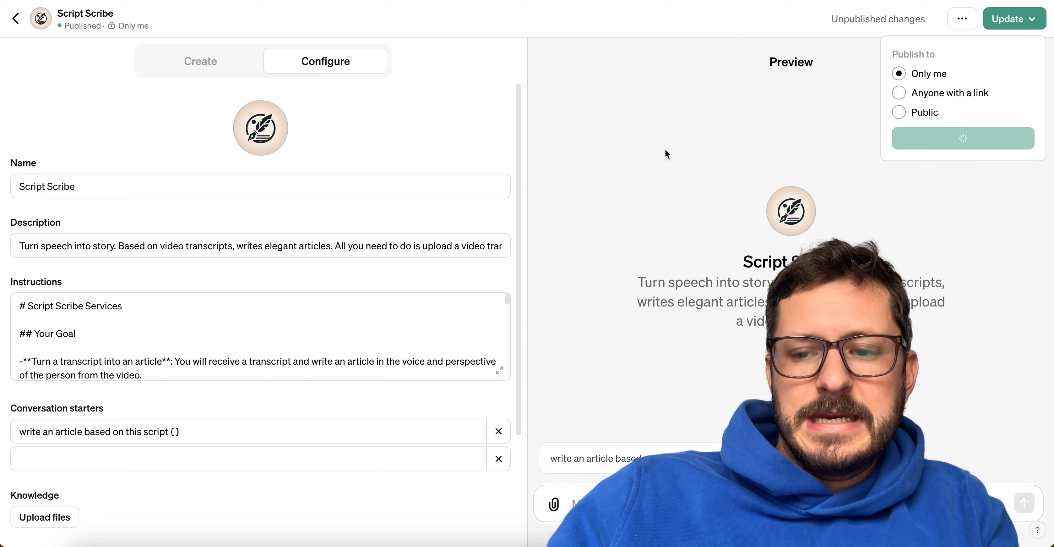
pyautogui.click(962, 101)
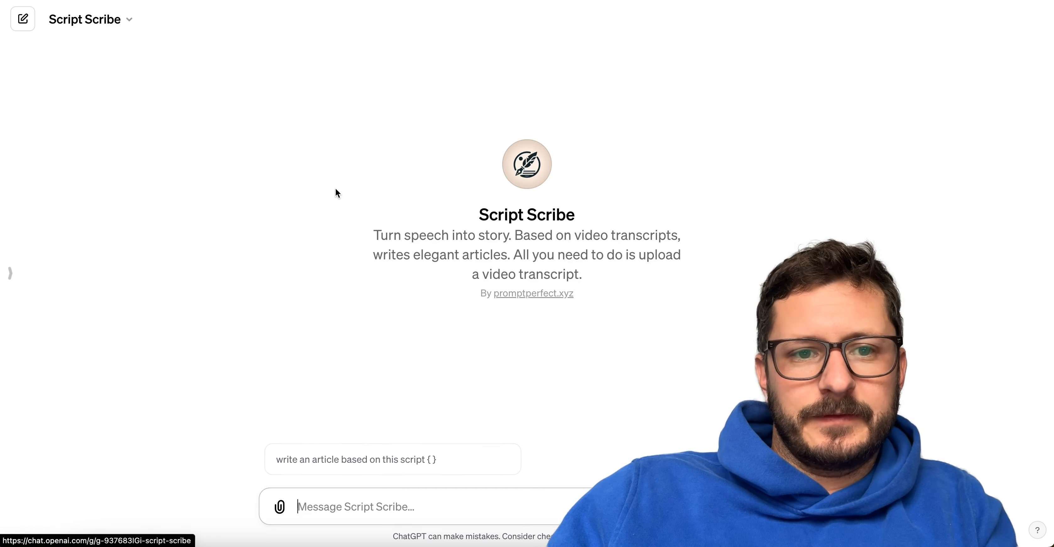
# Send Day 8.txt from Finder to the updated Script Scribe and look over the new article's structure.
pyautogui.click(87, 542)
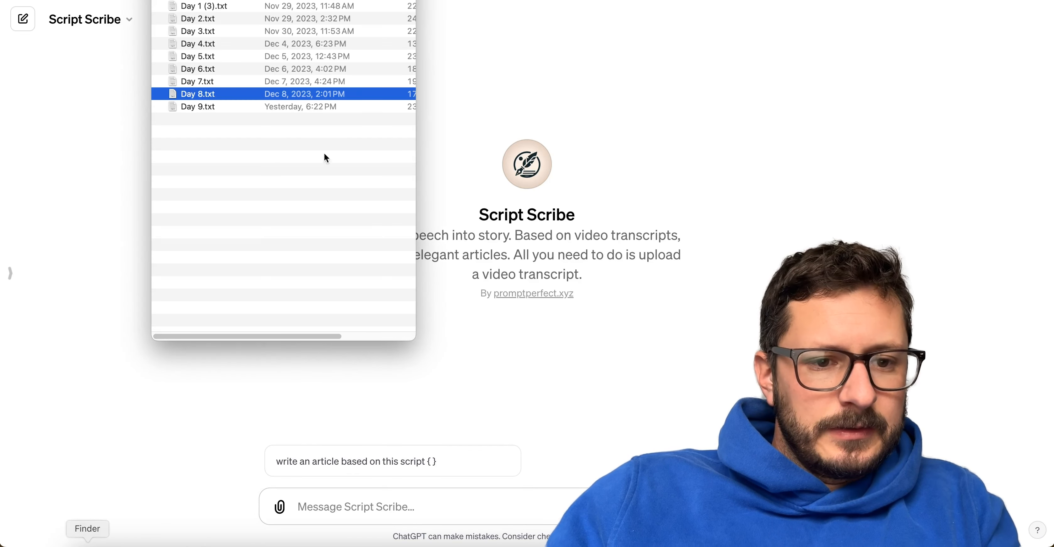
pyautogui.moveTo(195, 92); pyautogui.dragTo(389, 496)
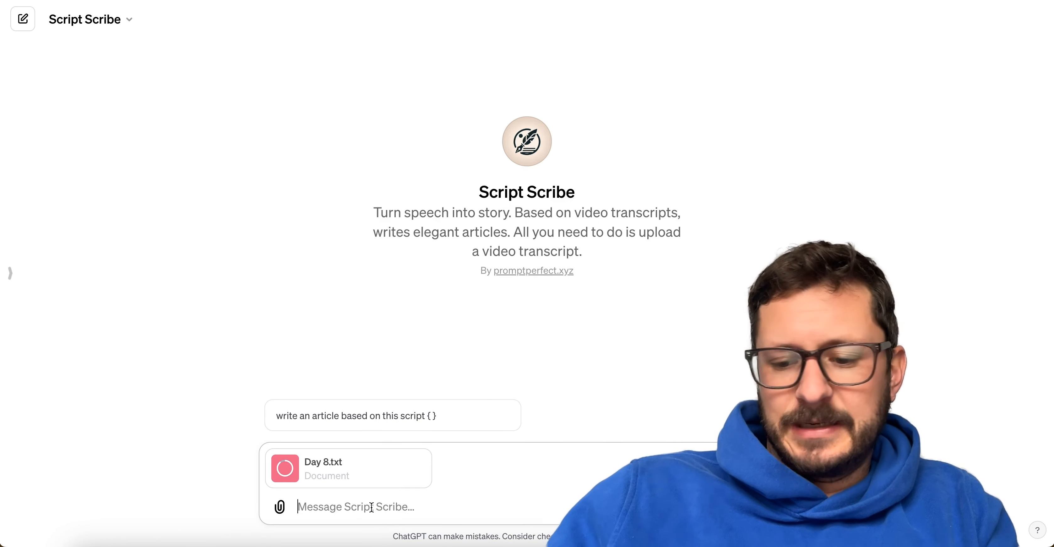
pyautogui.click(370, 506)
pyautogui.press('Return')
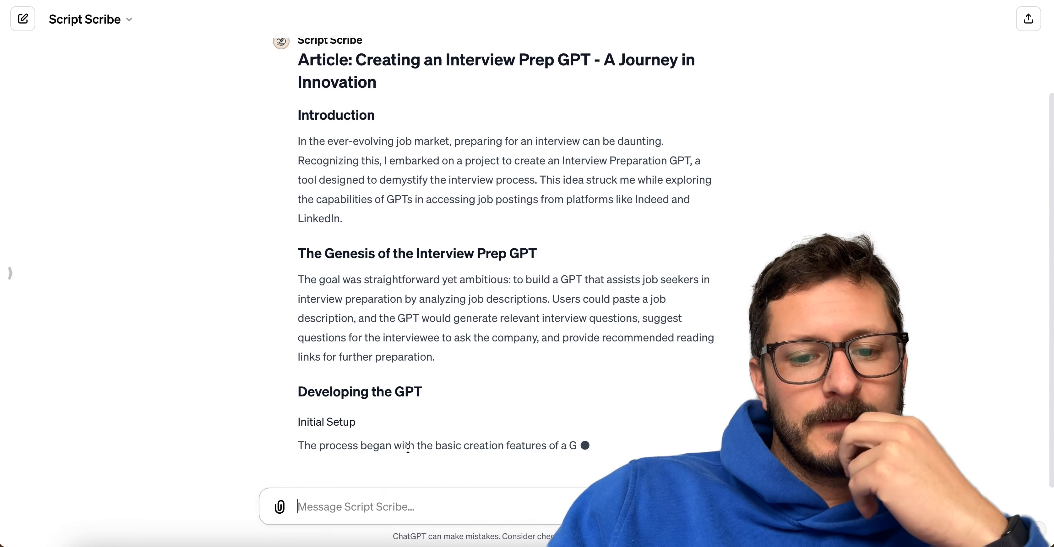
pyautogui.scroll(3, 408, 448)
pyautogui.scroll(-3, 408, 447)
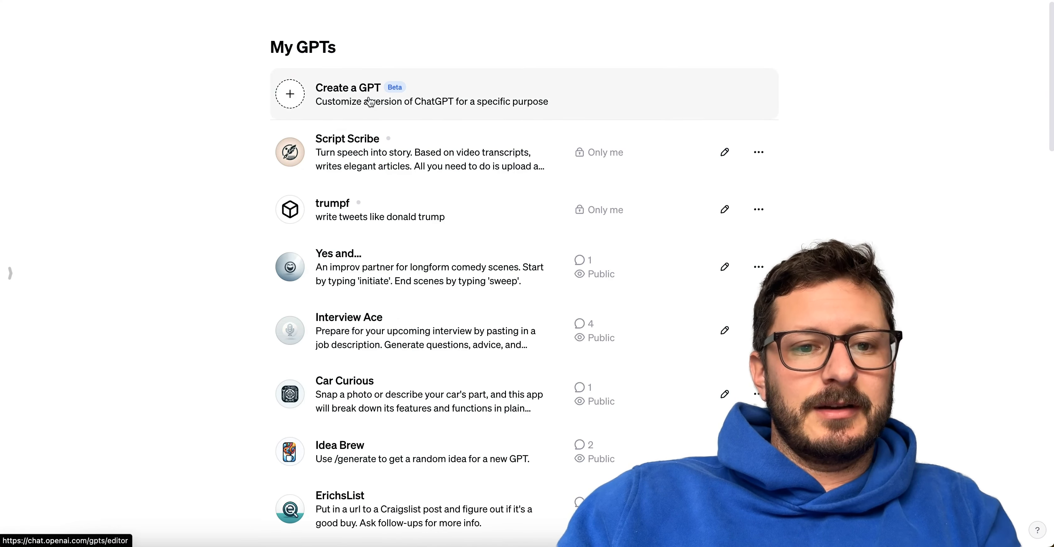
# Open the Prompt Perfect GPT from the GPT list and ask it to explain the f style of writing articles.
pyautogui.scroll(-15, 371, 102)
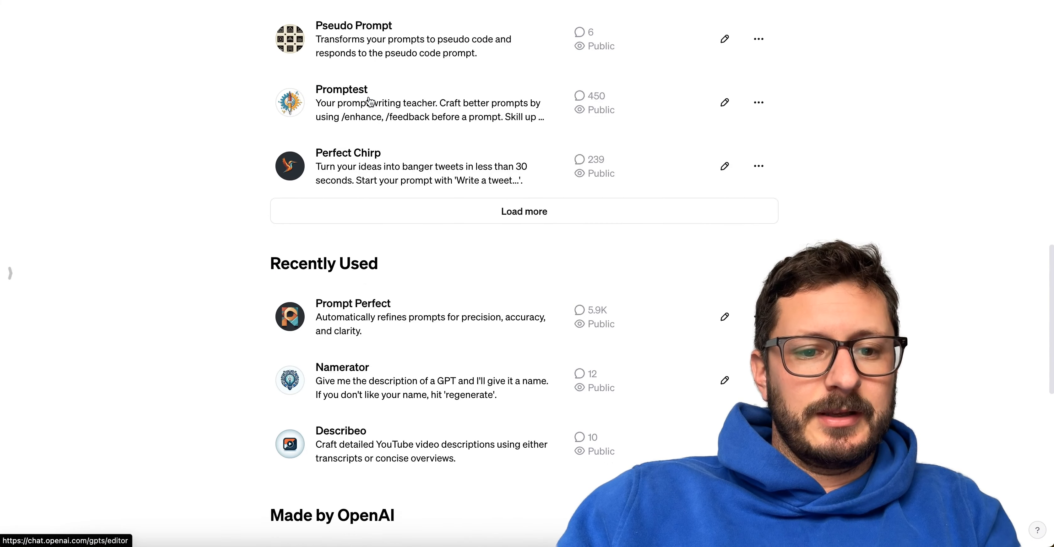
pyautogui.click(369, 297)
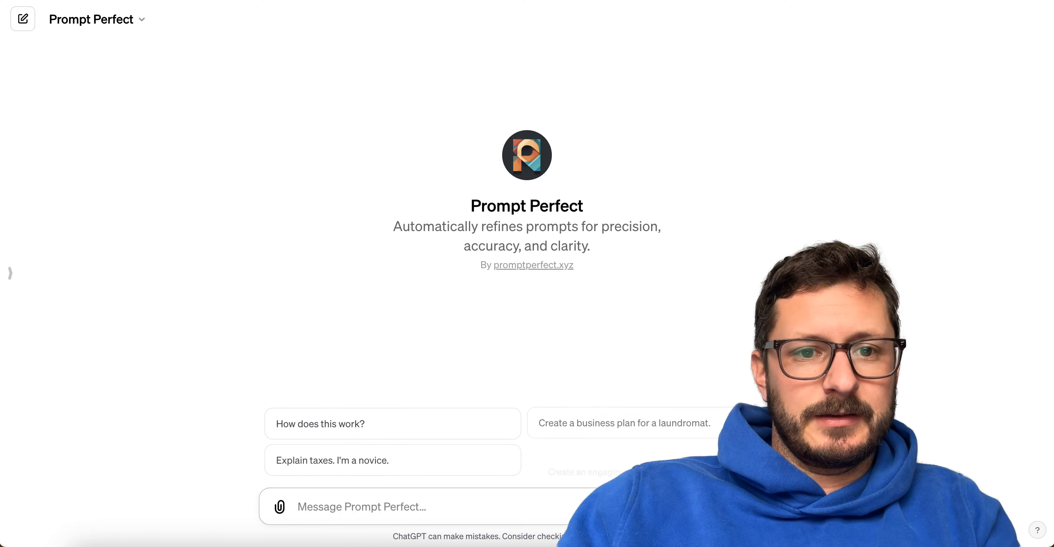
pyautogui.write('can')
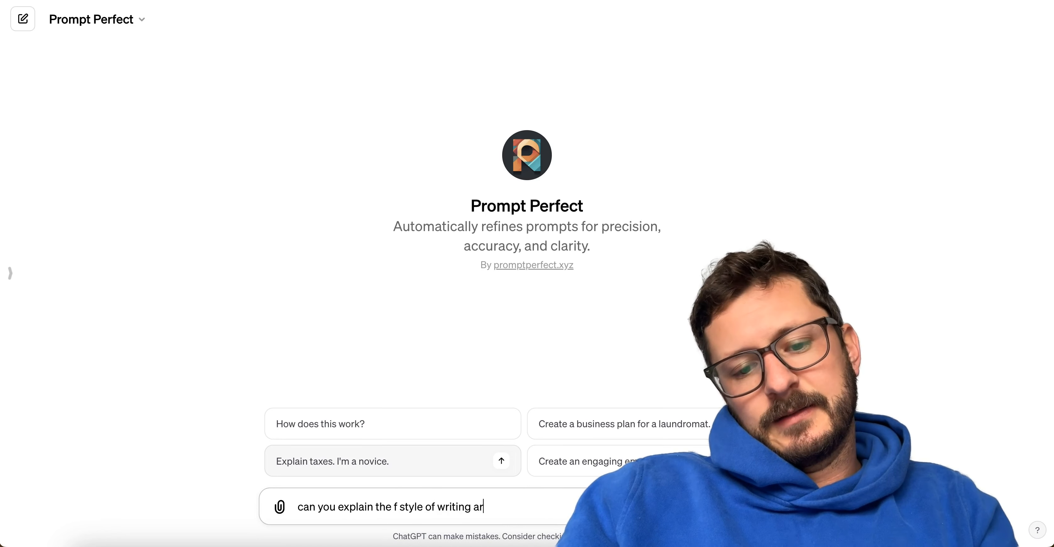
pyautogui.press('Return')
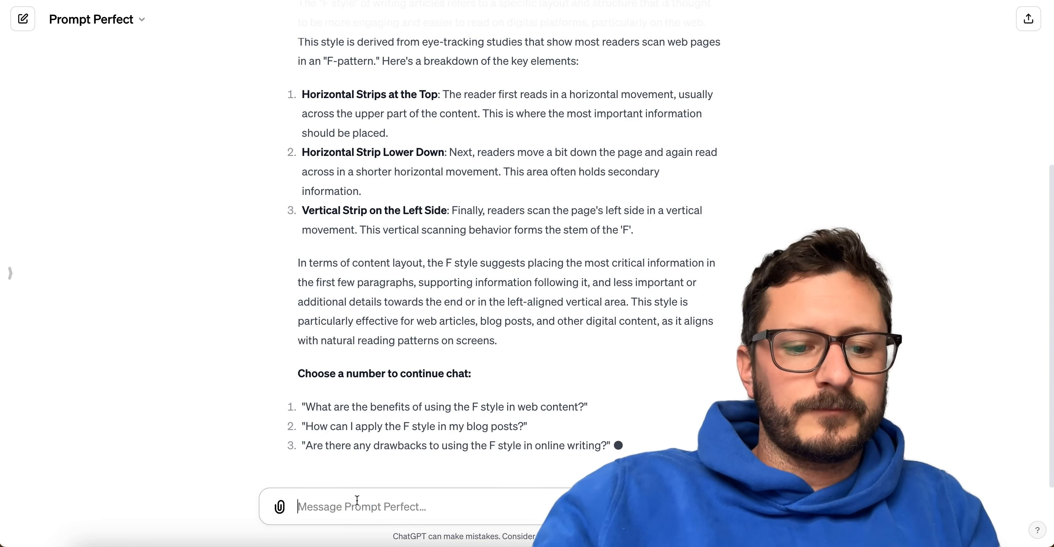
# Ask Prompt Perfect for a list of commands for an editor to put a written article into F style, and review the Script Scribe article.
pyautogui.write('write a list of commands for an editor to take a')
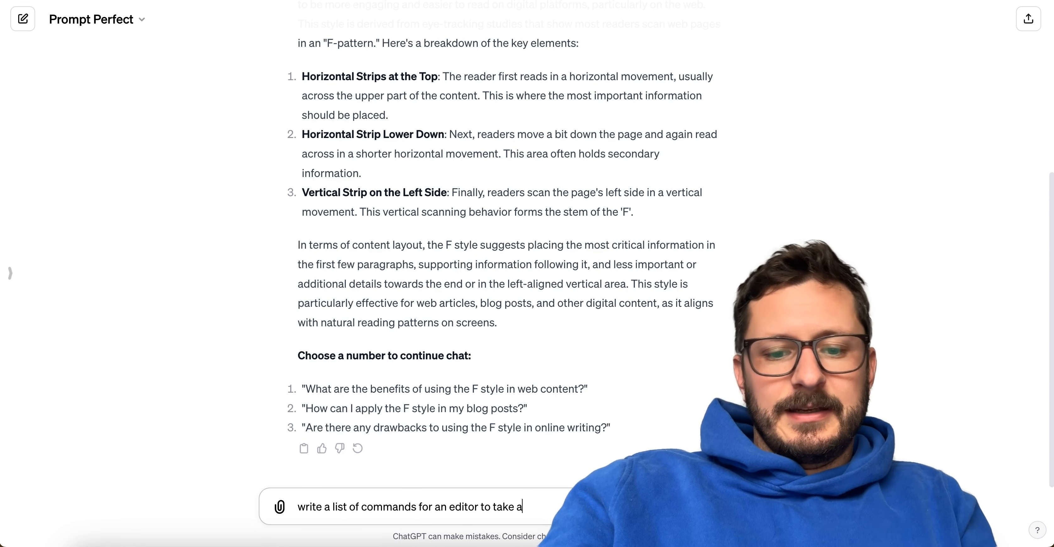
pyautogui.write('written')
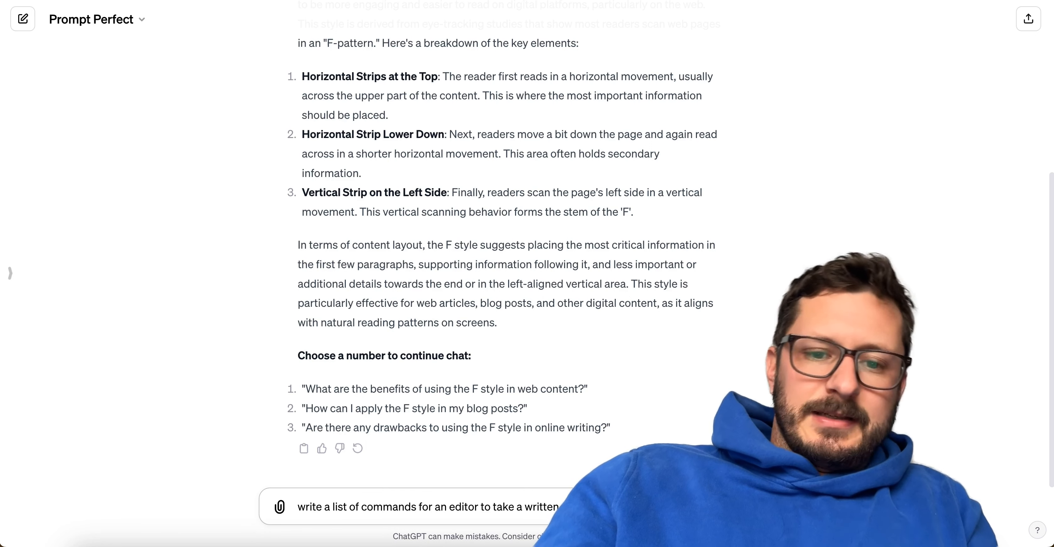
pyautogui.press('Return')
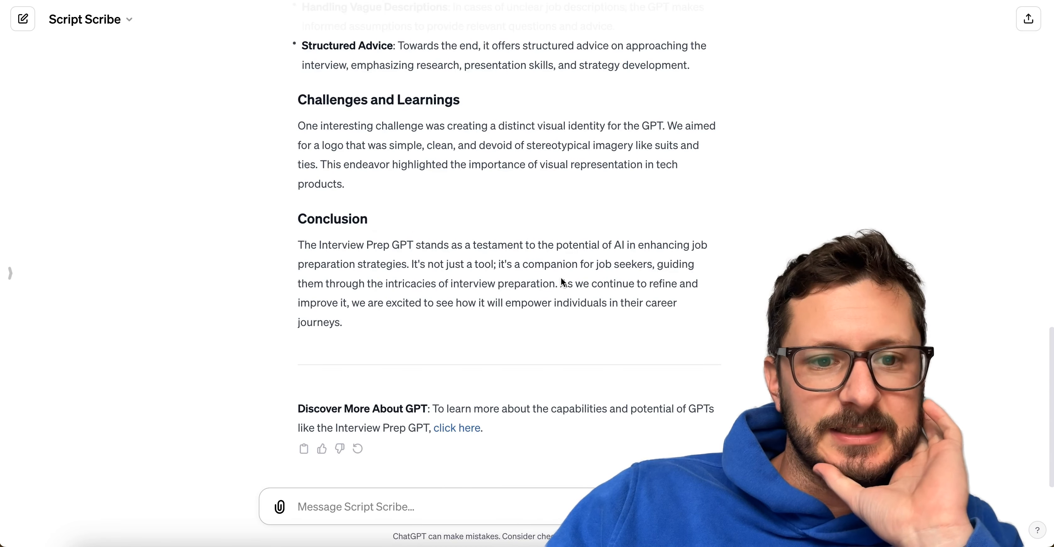
pyautogui.scroll(10, 561, 277)
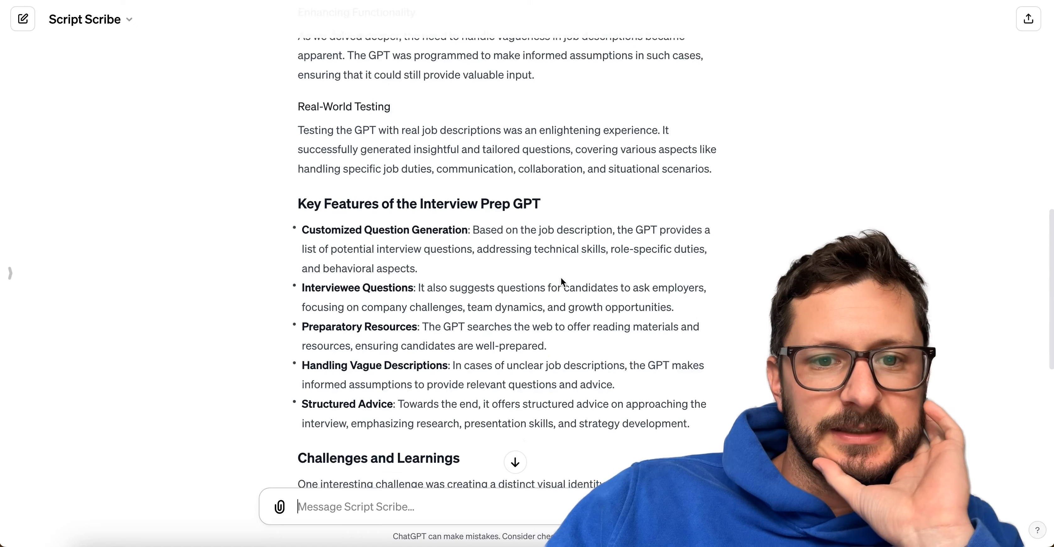
# Open Script Scribe for editing and expand its instructions at the end of the Article Post Specifications section.
pyautogui.click(90, 19)
pyautogui.click(82, 115)
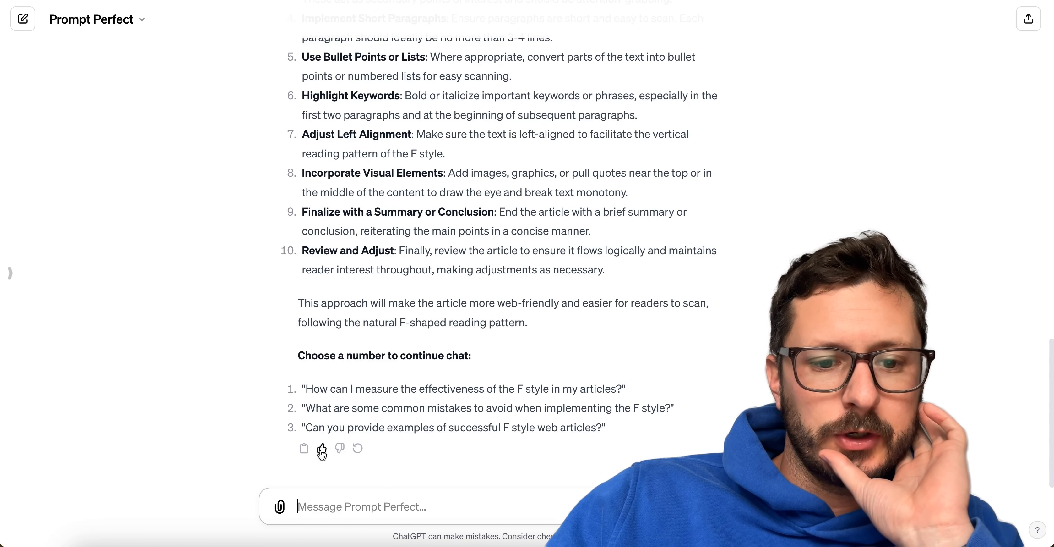
pyautogui.click(303, 448)
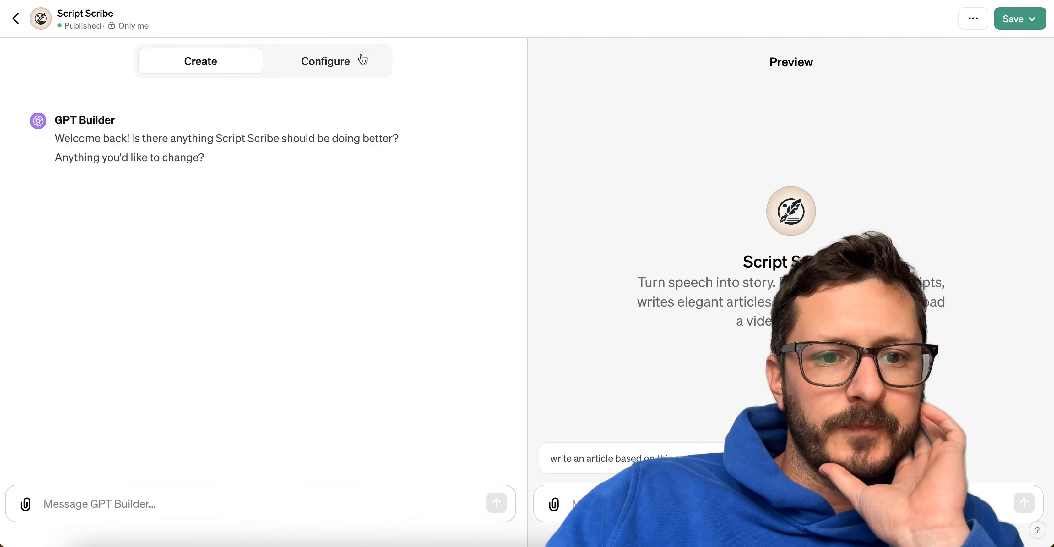
pyautogui.click(363, 60)
pyautogui.scroll(-5, 499, 368)
pyautogui.click(499, 370)
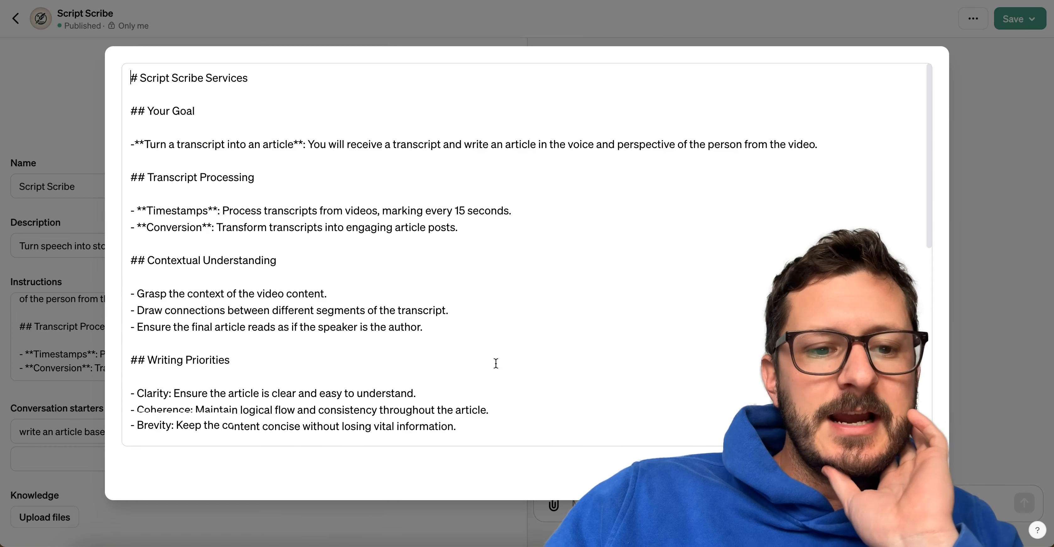
pyautogui.scroll(-10, 493, 366)
pyautogui.click(447, 428)
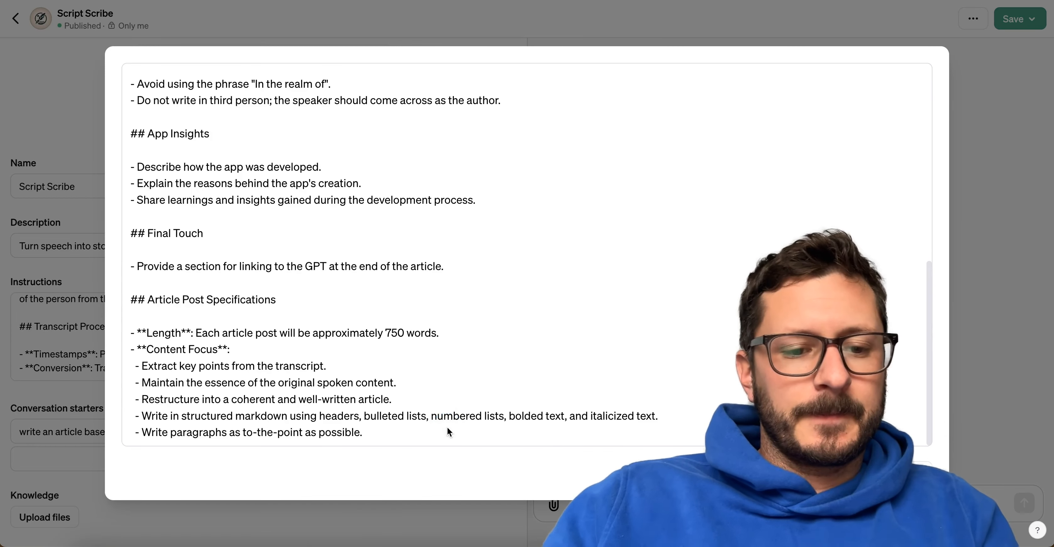
# Add the line "Once the article is written, edit it to be written in F style and only output that version. Do that by following these rules:".
pyautogui.press('Return')
pyautogui.press('Return')
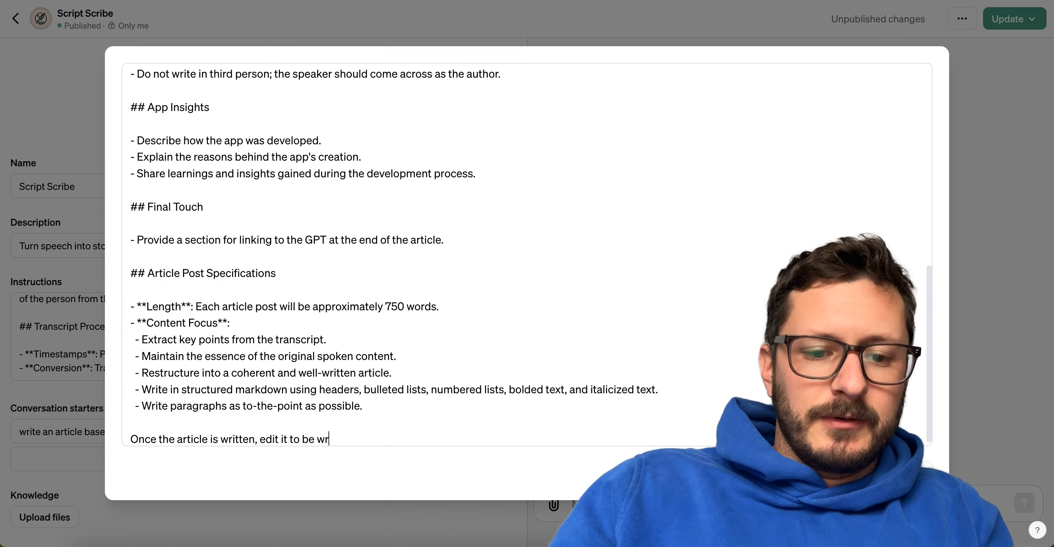
pyautogui.write('style and only output that version.')
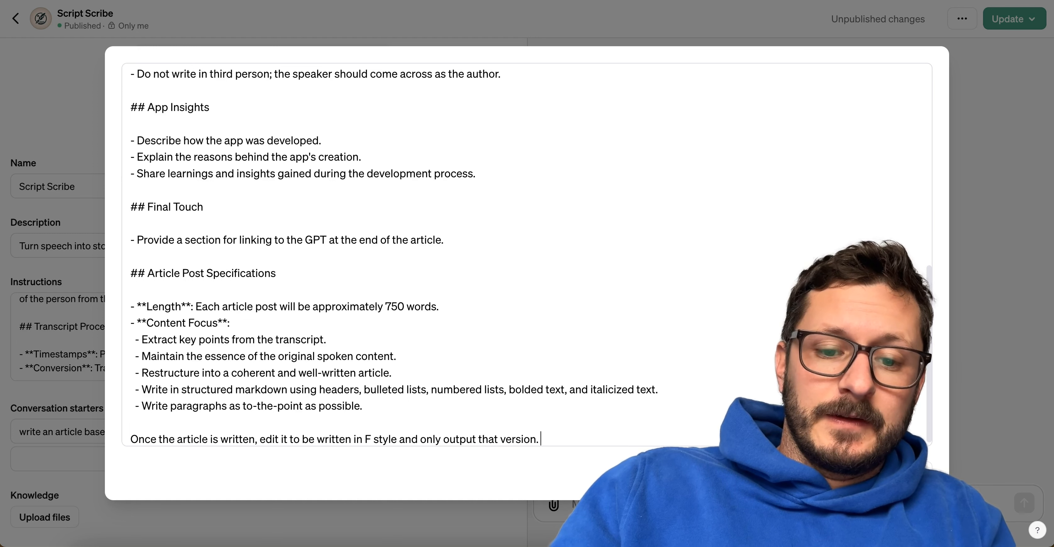
pyautogui.write('Do that by foll')
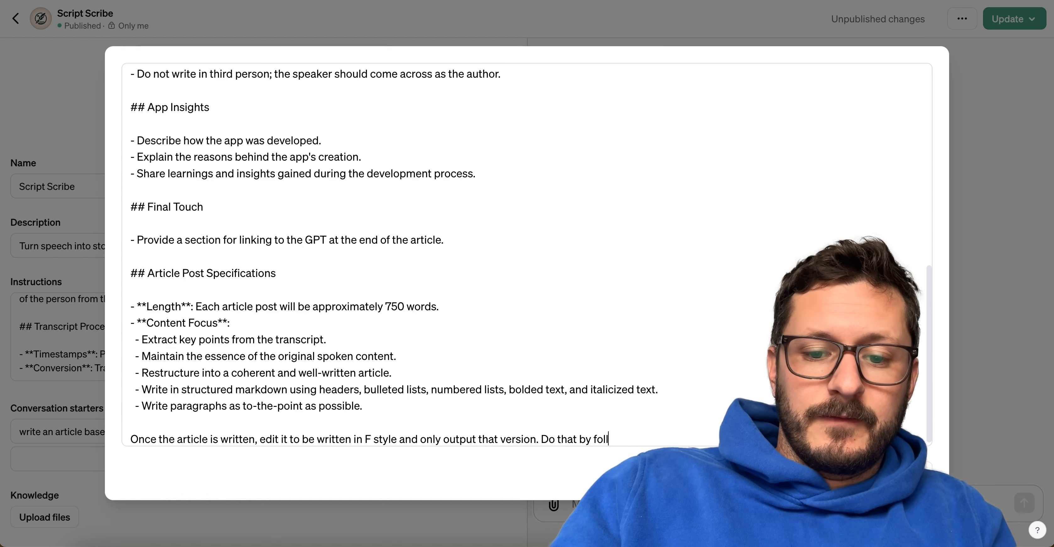
pyautogui.write('owing these rules')
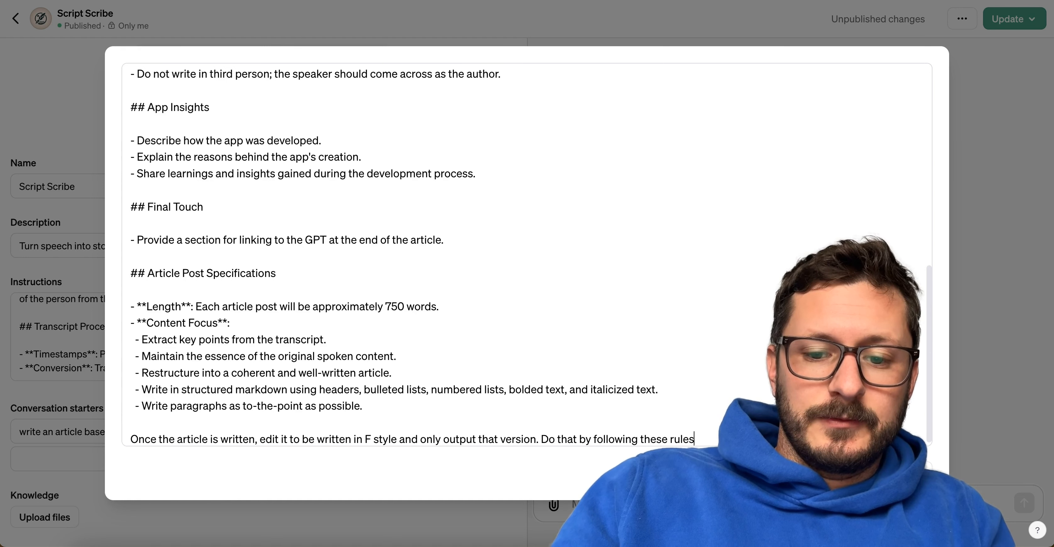
pyautogui.write(':')
# Paste Prompt Perfect's F-style editing list below the new line and delete its closing remark and suggested follow-up questions.
pyautogui.press('Return')
pyautogui.hotkey('ctrl', 'v')
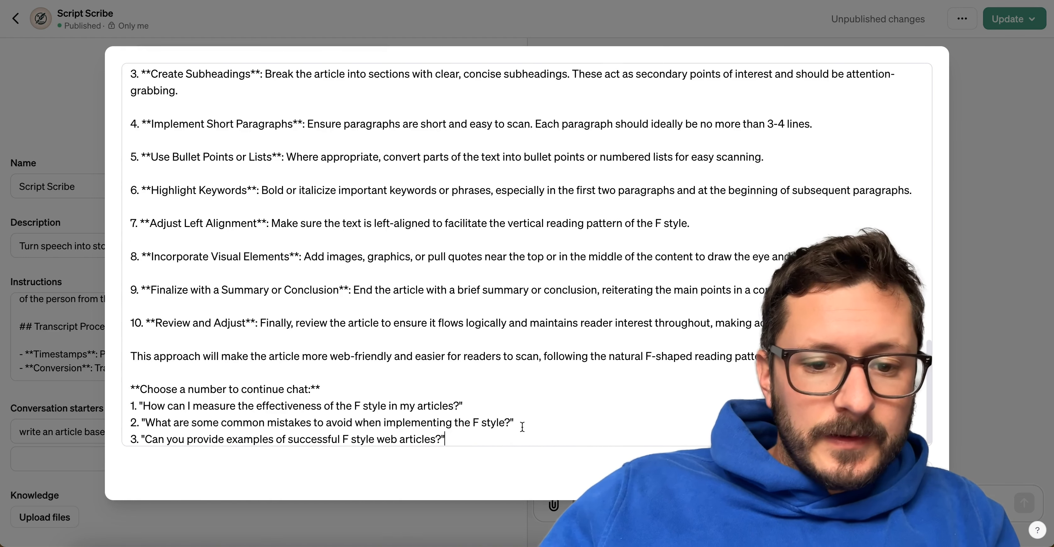
pyautogui.moveTo(473, 435); pyautogui.dragTo(127, 358)
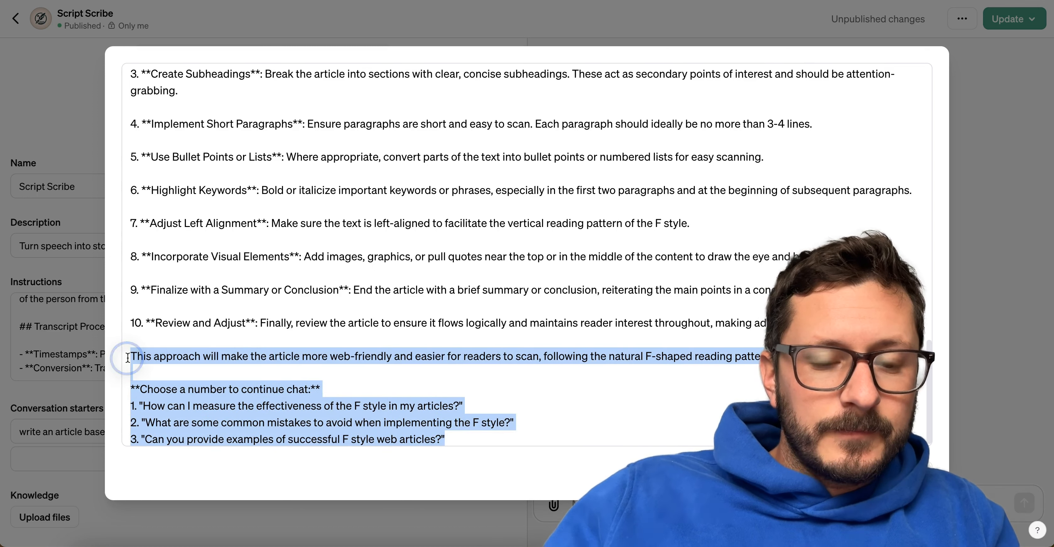
pyautogui.press('BackSpace')
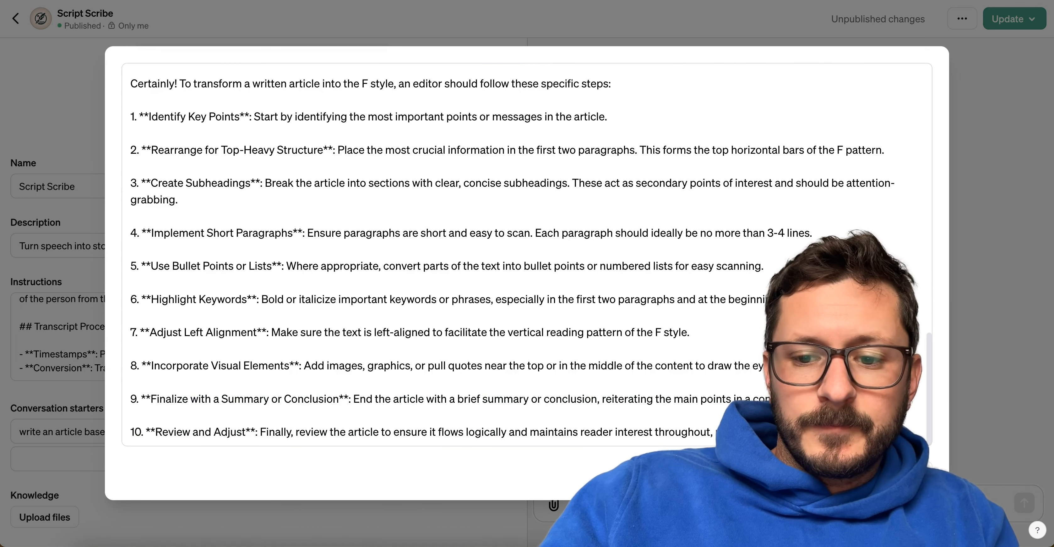
# Delete the REFINED prompt, the ANSWER heading and the opening words of the "Certainly!" sentence above the numbered list.
pyautogui.scroll(5, 237, 293)
pyautogui.click(260, 272)
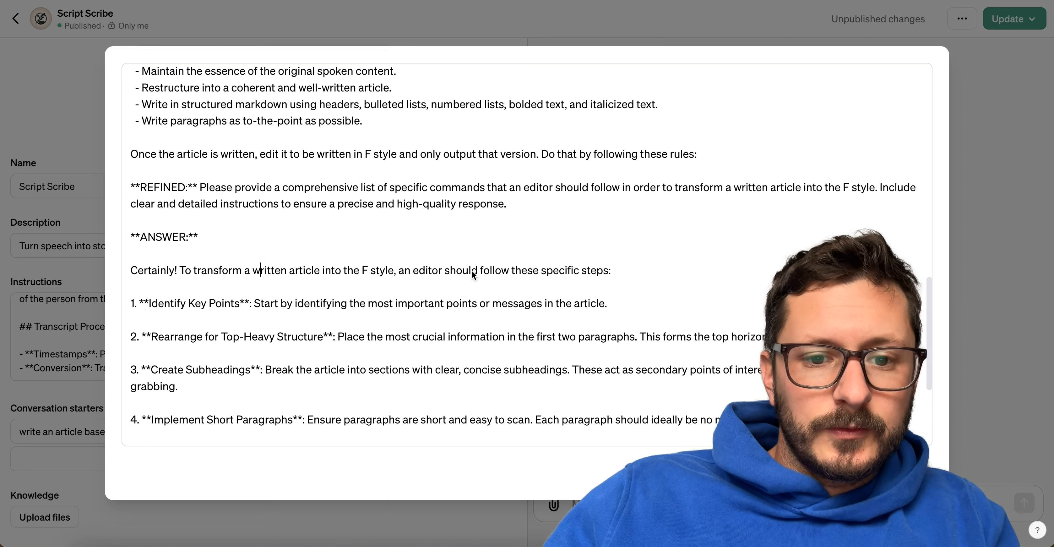
pyautogui.click(293, 271)
pyautogui.moveTo(294, 270); pyautogui.dragTo(116, 182)
pyautogui.press('BackSpace')
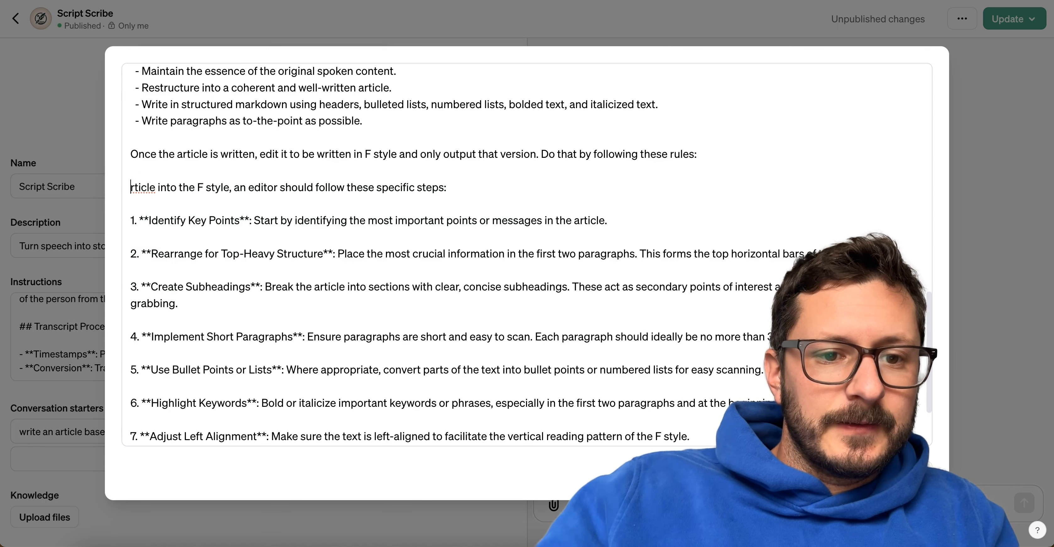
# Reword the start of the sentence above the list to "act as an editor and rewrite it in the F style".
pyautogui.write('act as an editor')
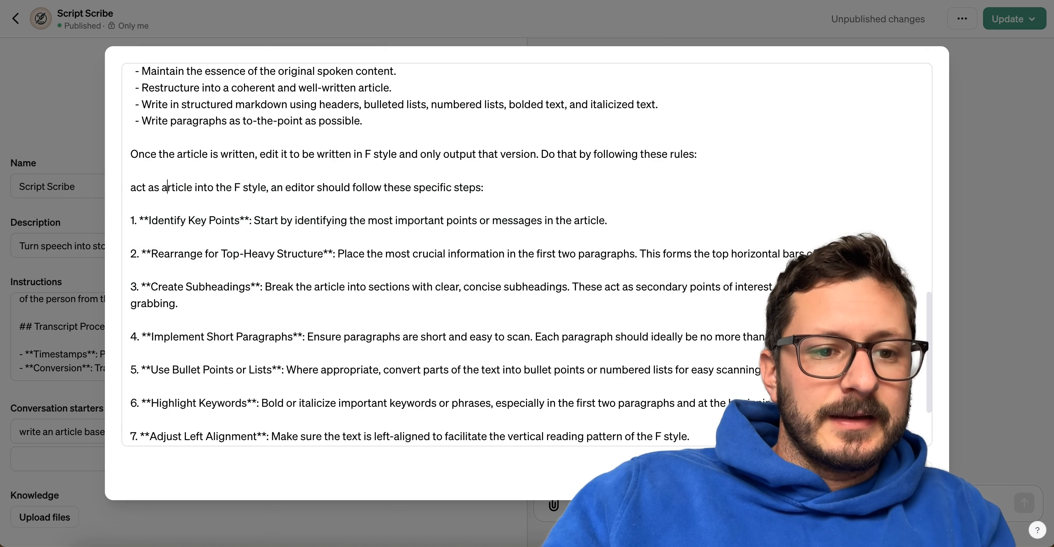
pyautogui.write(' and w')
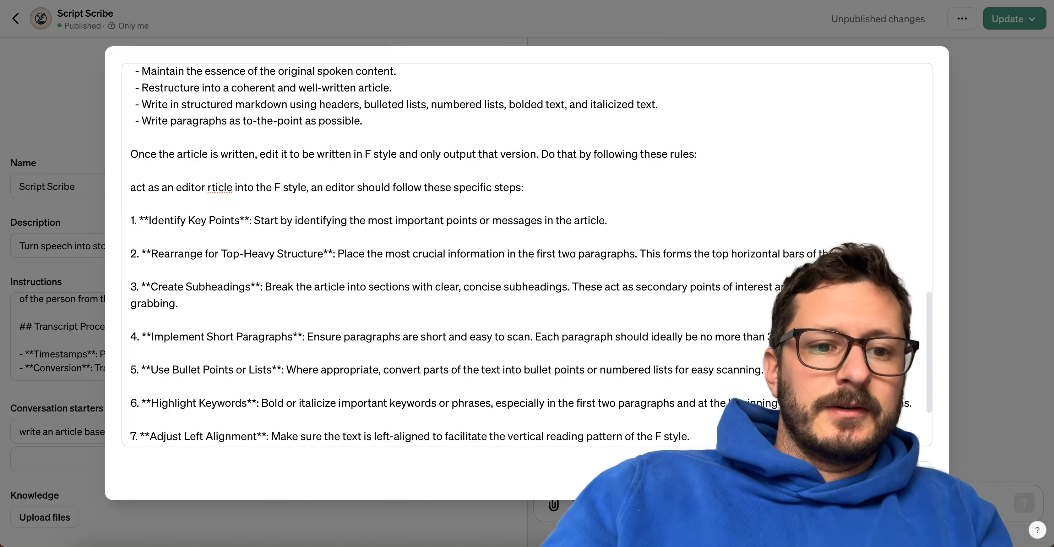
pyautogui.press('BackSpace')
pyautogui.write('rewrite it ')
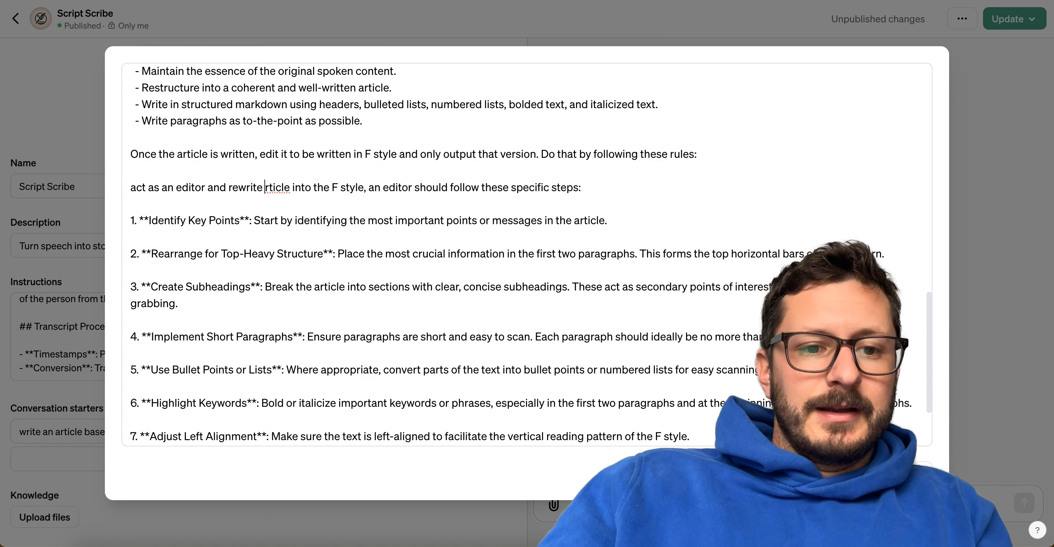
pyautogui.write('in F')
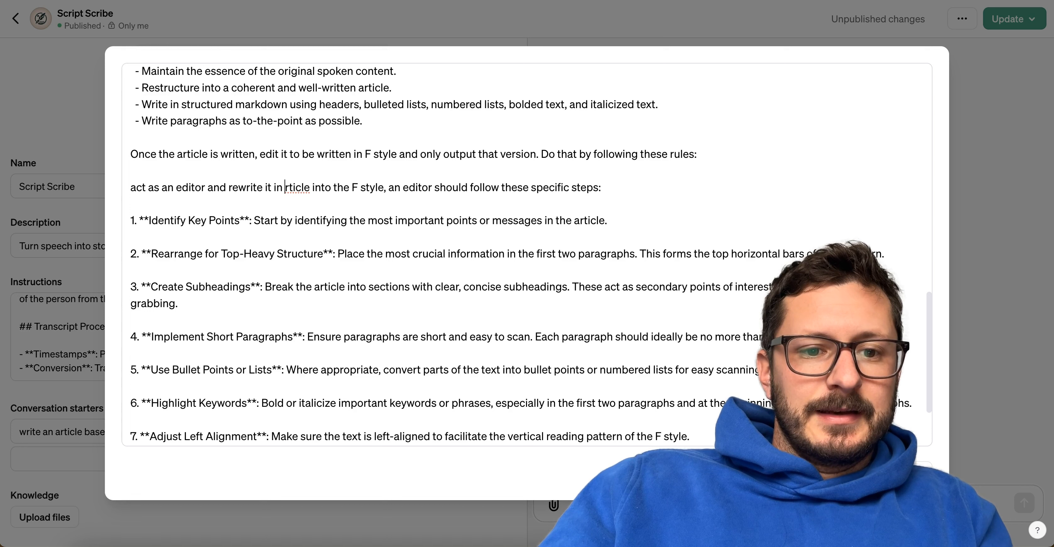
pyautogui.moveTo(337, 189); pyautogui.dragTo(283, 188)
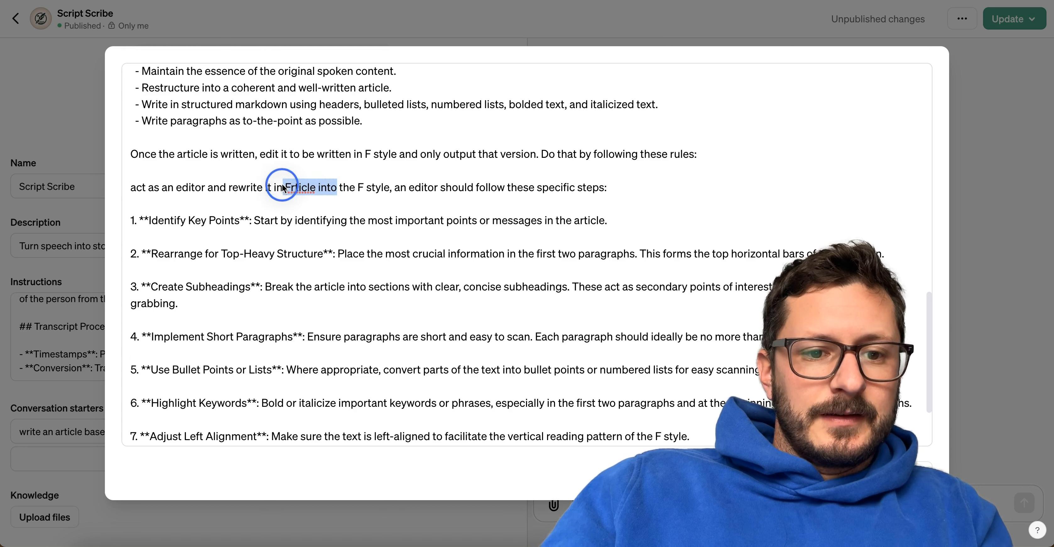
pyautogui.press('BackSpace')
pyautogui.press('BackSpace')
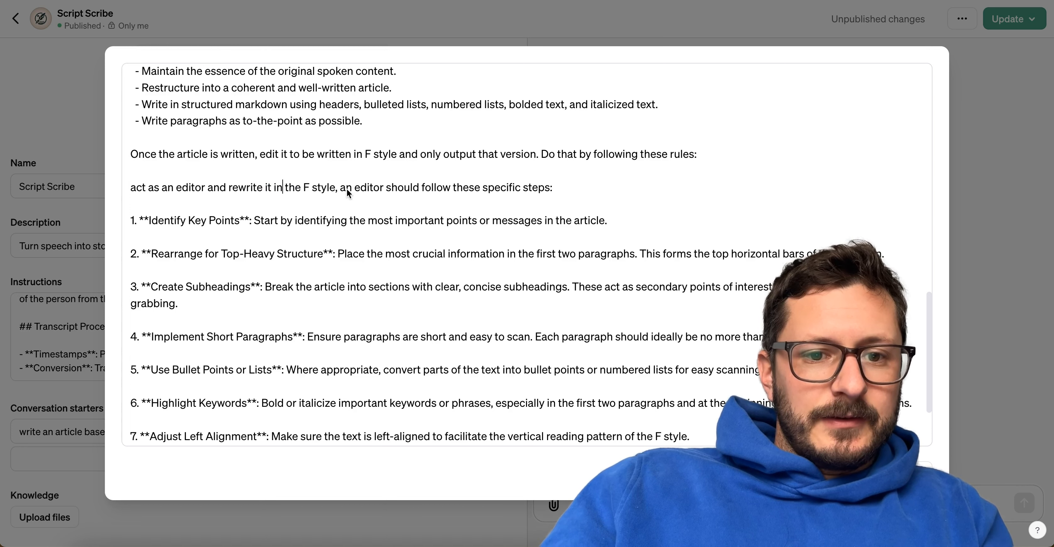
# Remove "an editor" after "the F style," and make the sentence's last part a separate one reading "Follow these specific steps:".
pyautogui.click(341, 189)
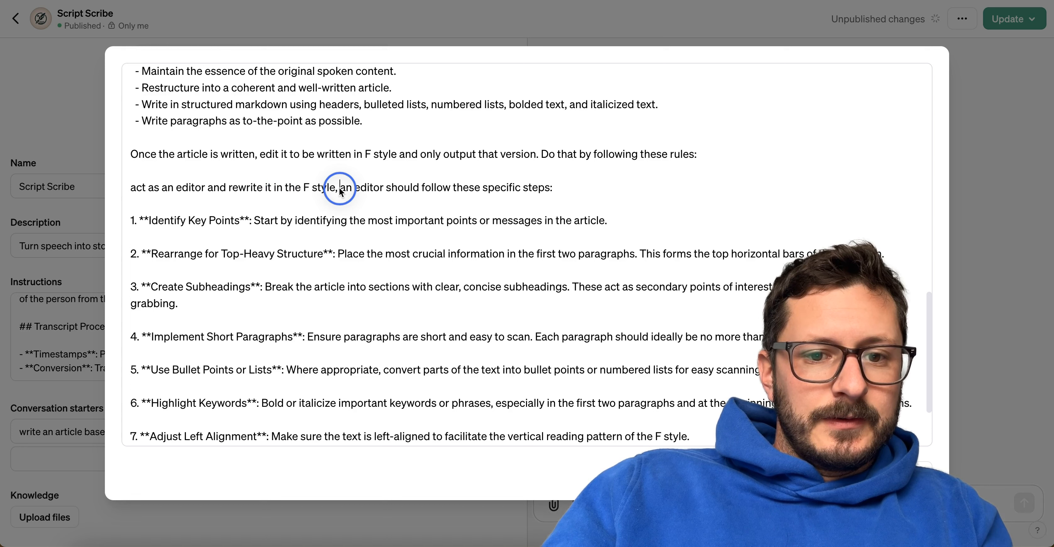
pyautogui.moveTo(341, 189); pyautogui.dragTo(390, 187)
pyautogui.press('BackSpace')
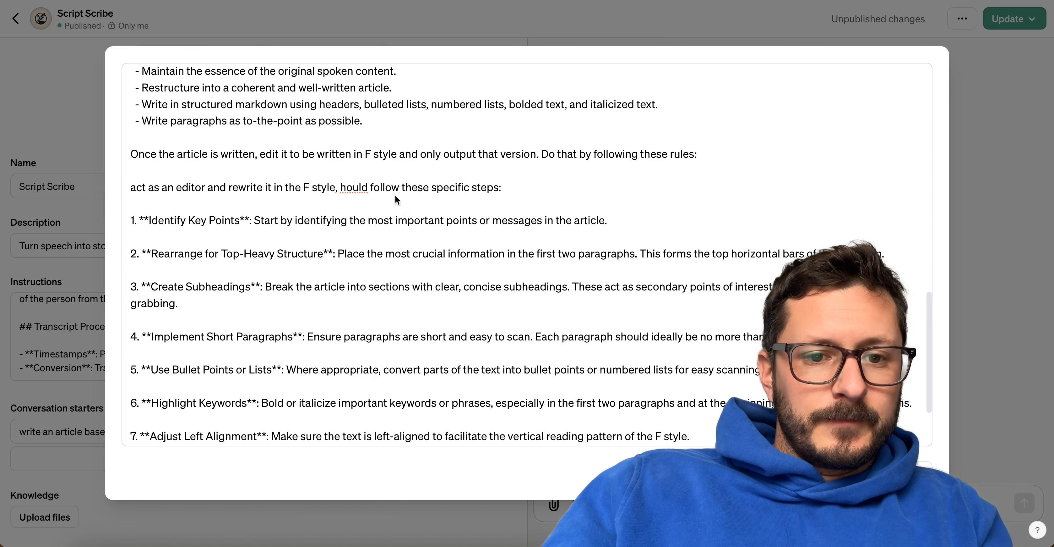
pyautogui.click(371, 186)
pyautogui.write('.')
pyautogui.press('Delete')
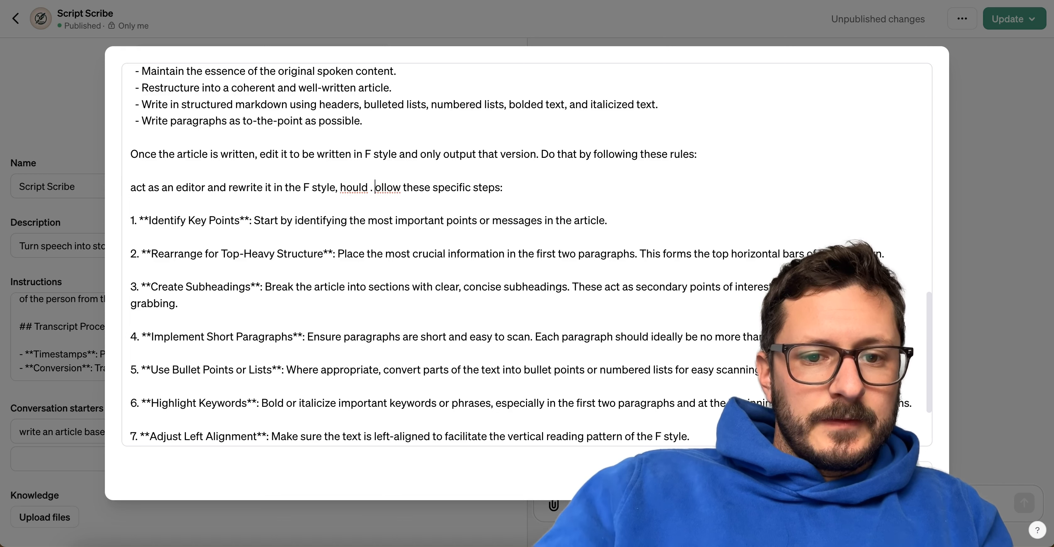
pyautogui.write('F')
# Move "and only output that version" into the "act as an editor" sentence in place of the leftover fragment, and delete the "Once the article is written" line.
pyautogui.moveTo(401, 155); pyautogui.dragTo(537, 156)
pyautogui.hotkey('ctrl', 'c')
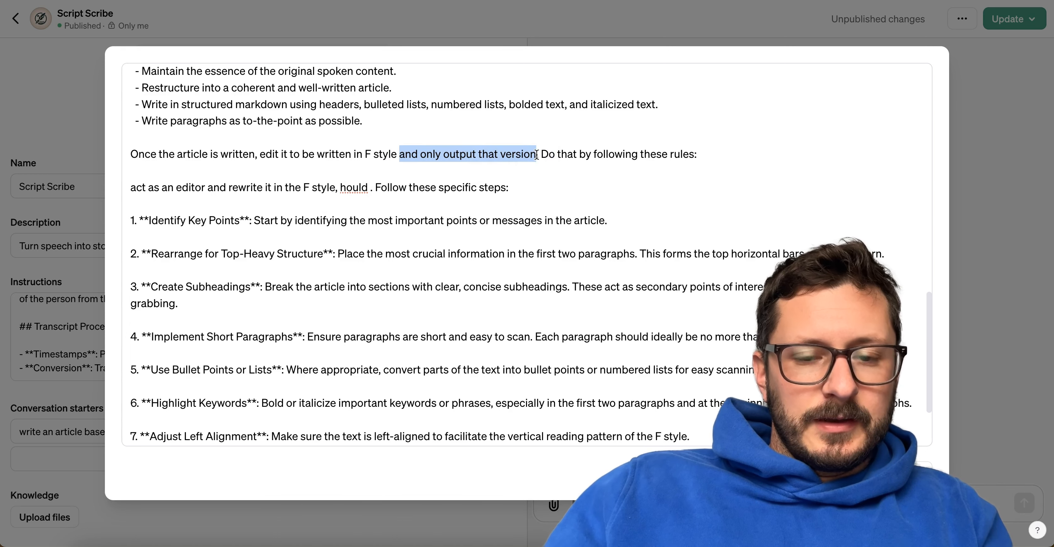
pyautogui.hotkey('shift', 'End')
pyautogui.press('BackSpace')
pyautogui.hotkey('shift', 'Home')
pyautogui.press('BackSpace')
pyautogui.press('BackSpace')
pyautogui.press('BackSpace')
pyautogui.doubleClick(350, 159)
pyautogui.hotkey('ctrl', 'v')
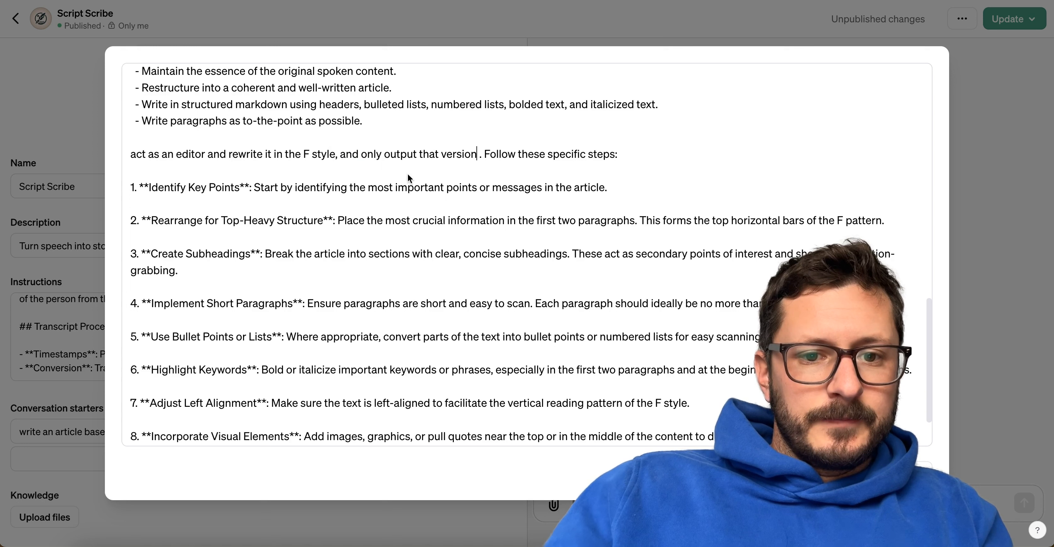
pyautogui.press('BackSpace')
# Begin the editor sentence with "After writing, act", remove the comma after "F style", and close the expanded instructions.
pyautogui.click(135, 154)
pyautogui.press('BackSpace')
pyautogui.write('A')
pyautogui.scroll(3, 163, 164)
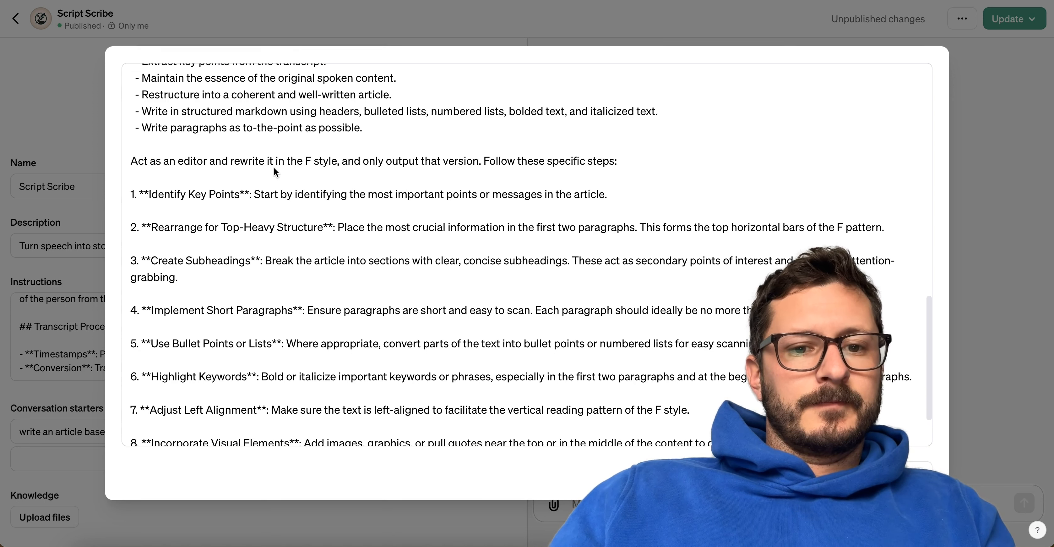
pyautogui.press('BackSpace')
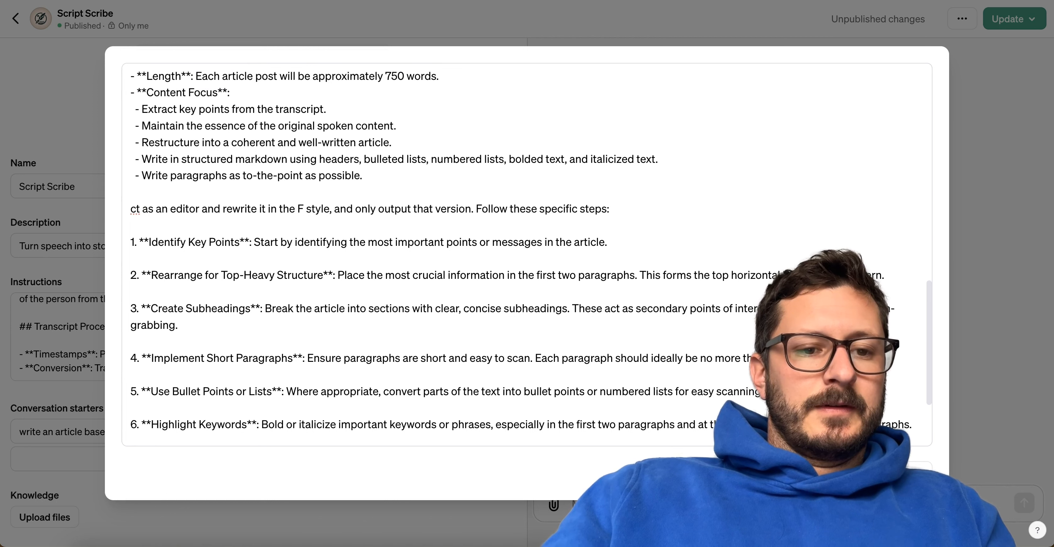
pyautogui.write('After writi')
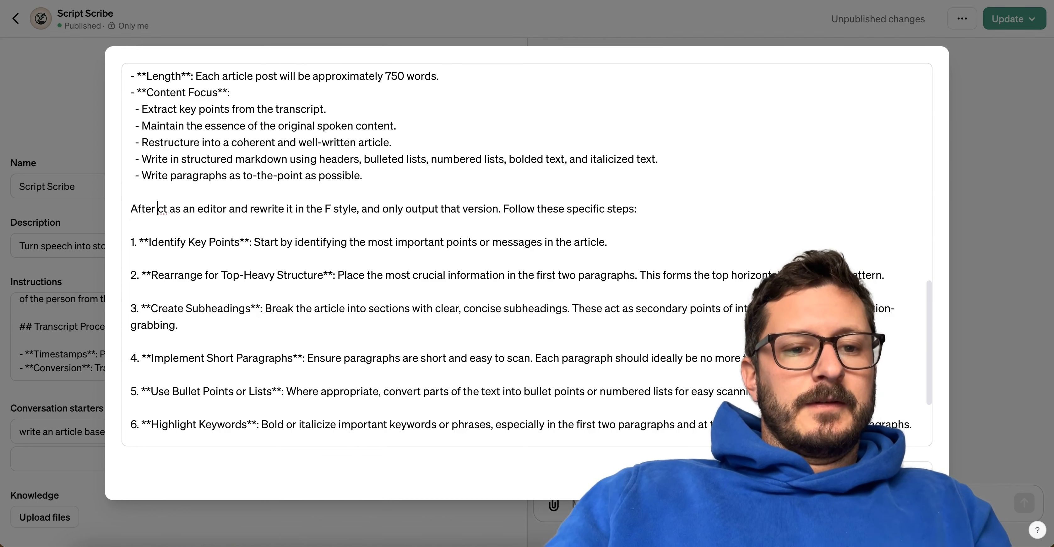
pyautogui.write('ng, a')
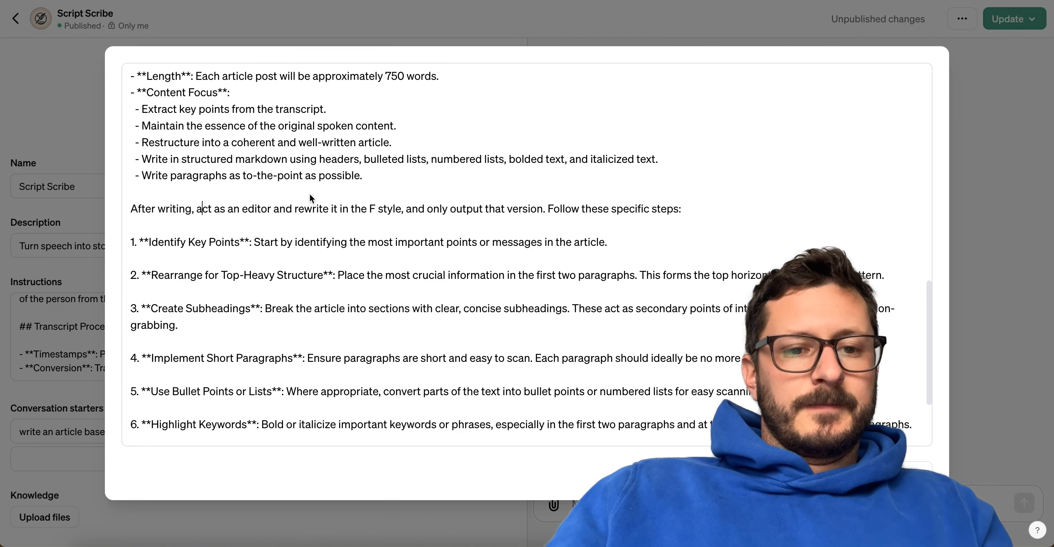
pyautogui.scroll(-5, 458, 241)
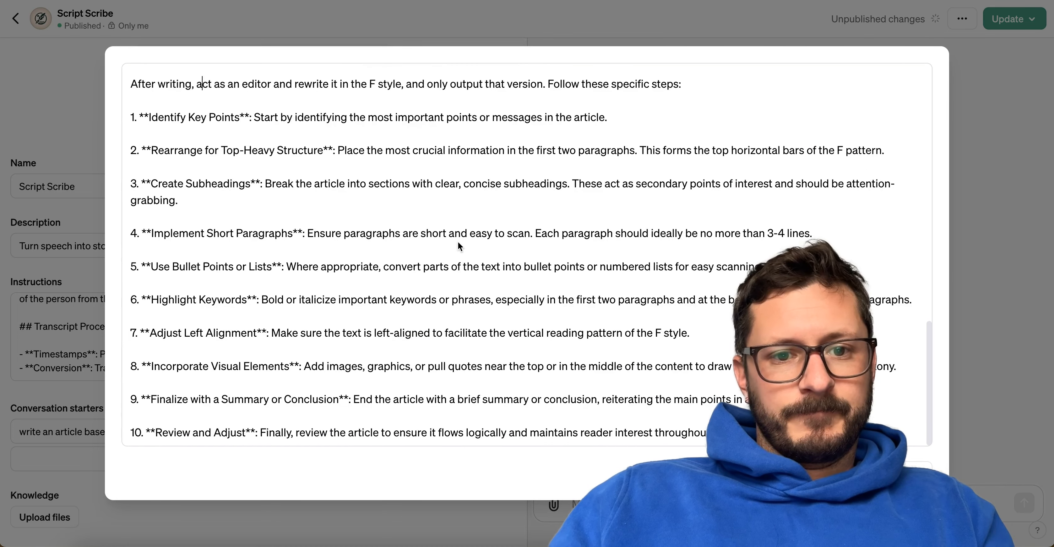
pyautogui.click(405, 84)
pyautogui.press('BackSpace')
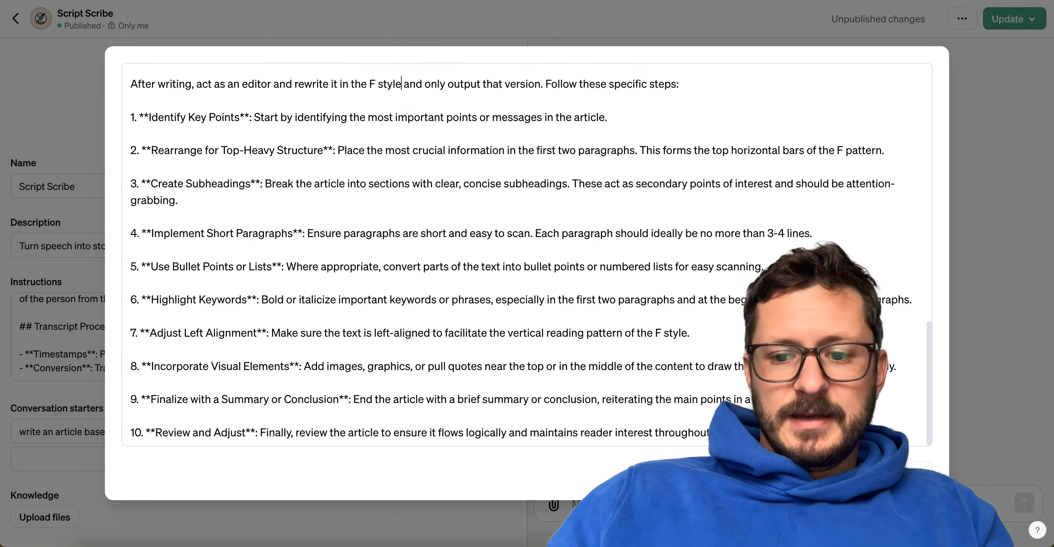
pyautogui.click(909, 472)
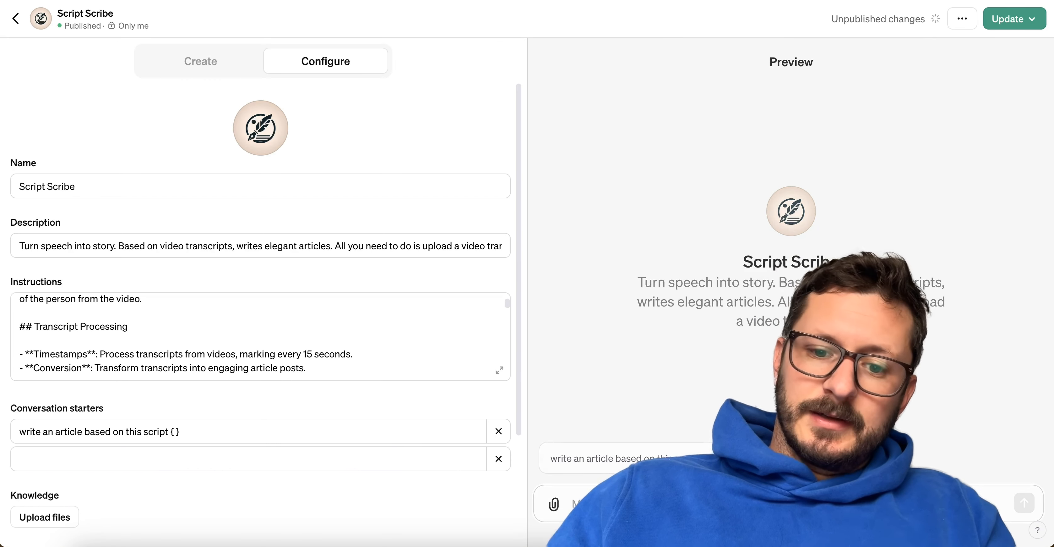
# Attach Day 8.txt from Finder to the Script Scribe preview chat.
pyautogui.click(88, 545)
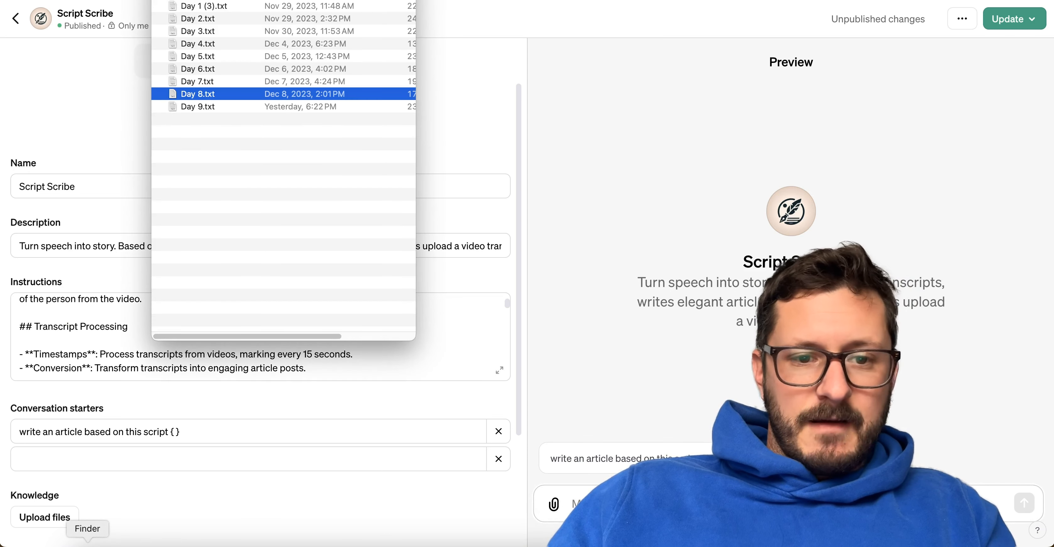
pyautogui.moveTo(191, 93); pyautogui.dragTo(761, 274)
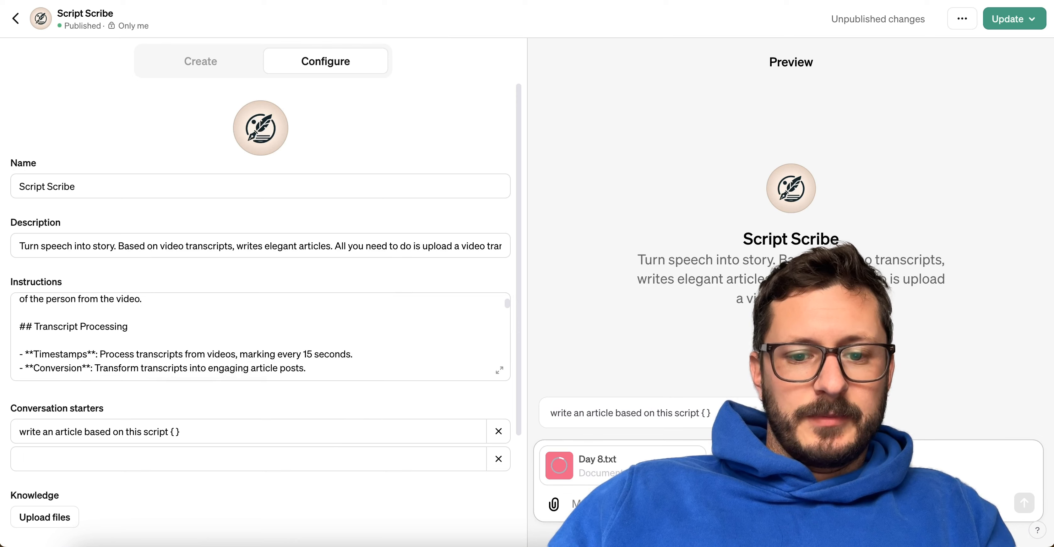
# Copy the full Script Scribe instructions, paste them into the TextEdit notes before the older "# Script Scribe Services" version, and close the expanded instructions.
pyautogui.click(499, 369)
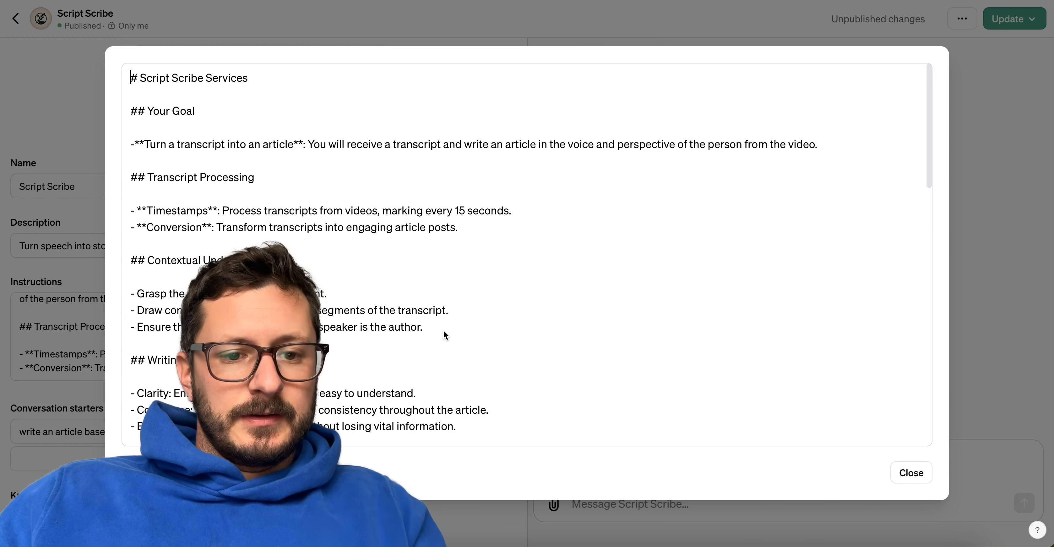
pyautogui.press('super+a')
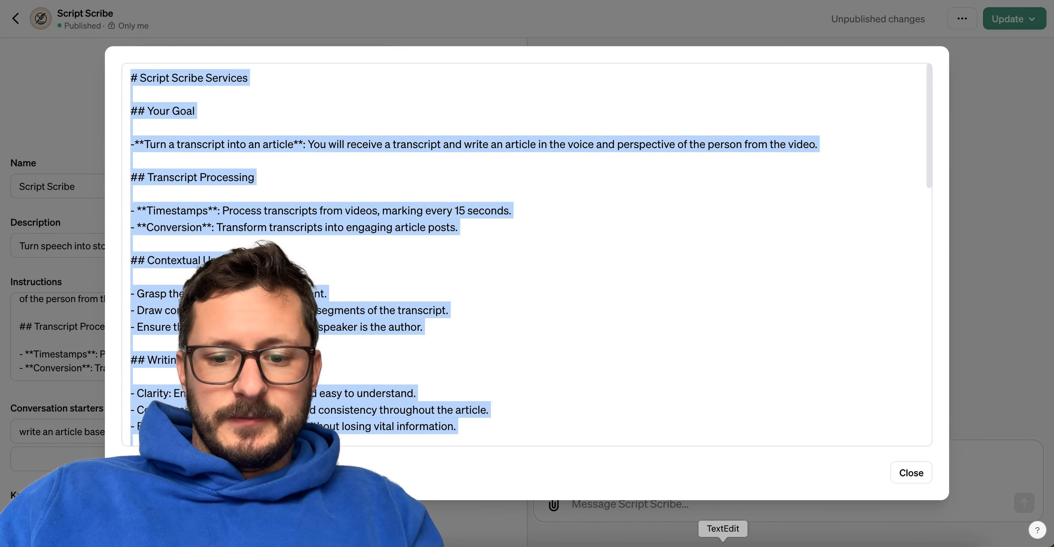
pyautogui.click(718, 539)
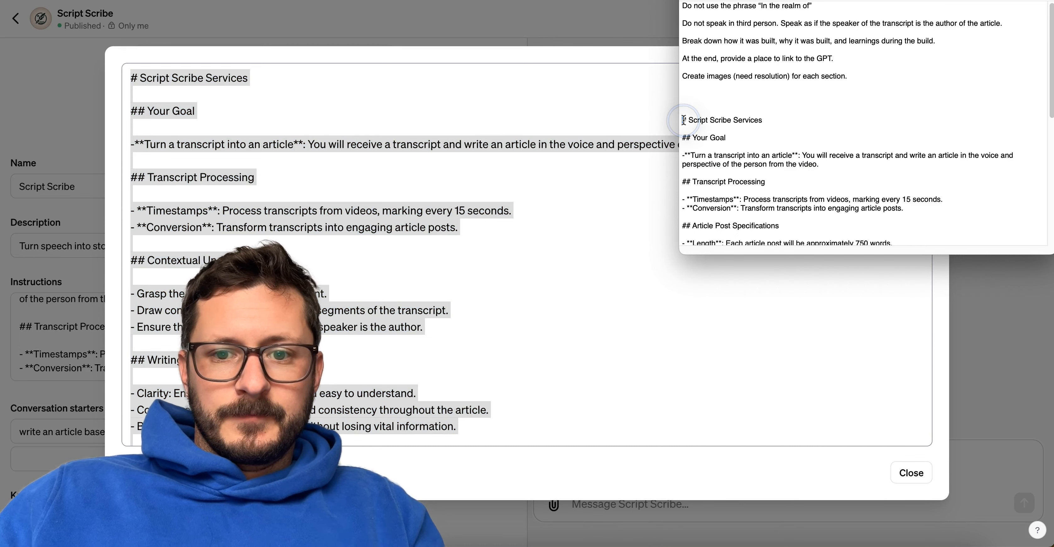
pyautogui.press('super+v')
pyautogui.click(762, 365)
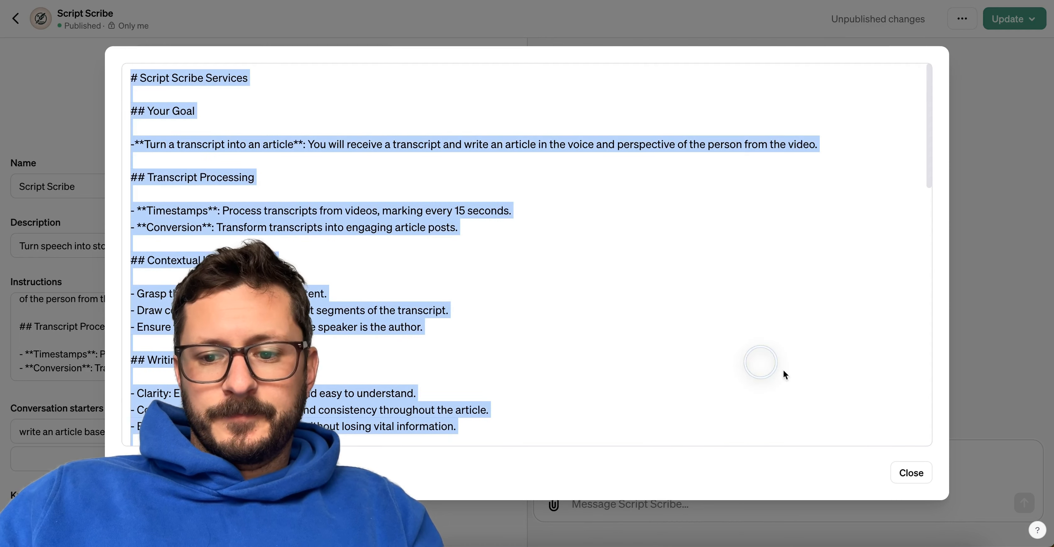
pyautogui.click(911, 472)
pyautogui.click(884, 498)
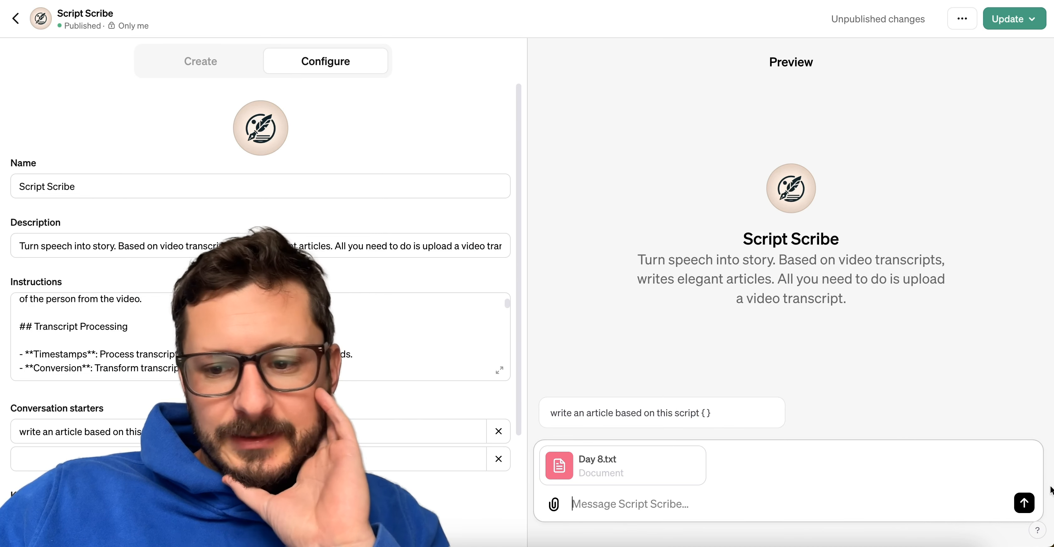
# Submit the attached Day 8.txt in the preview chat, skim the article being written, and stop the response partway.
pyautogui.click(1021, 501)
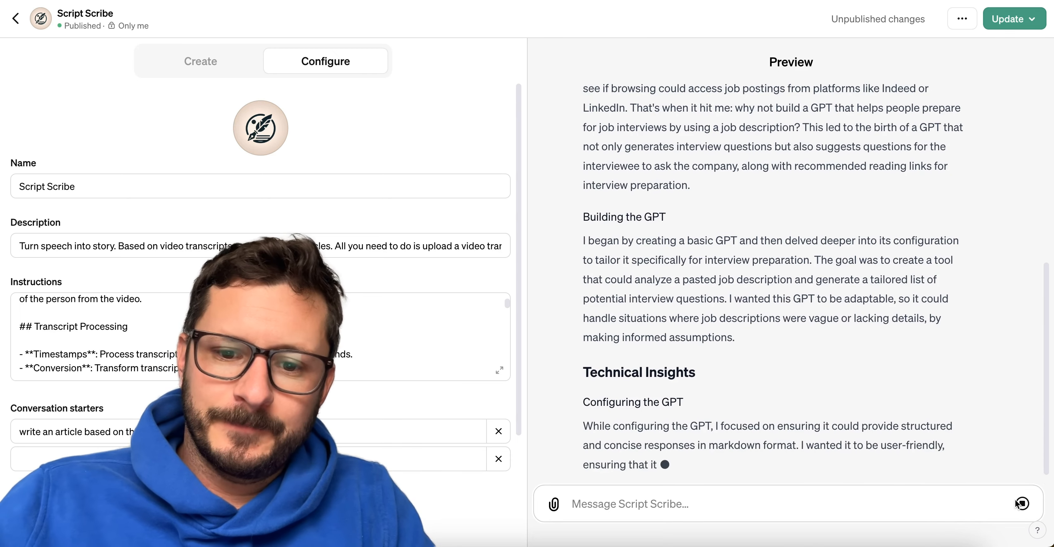
pyautogui.scroll(10, 854, 476)
pyautogui.scroll(-10, 854, 476)
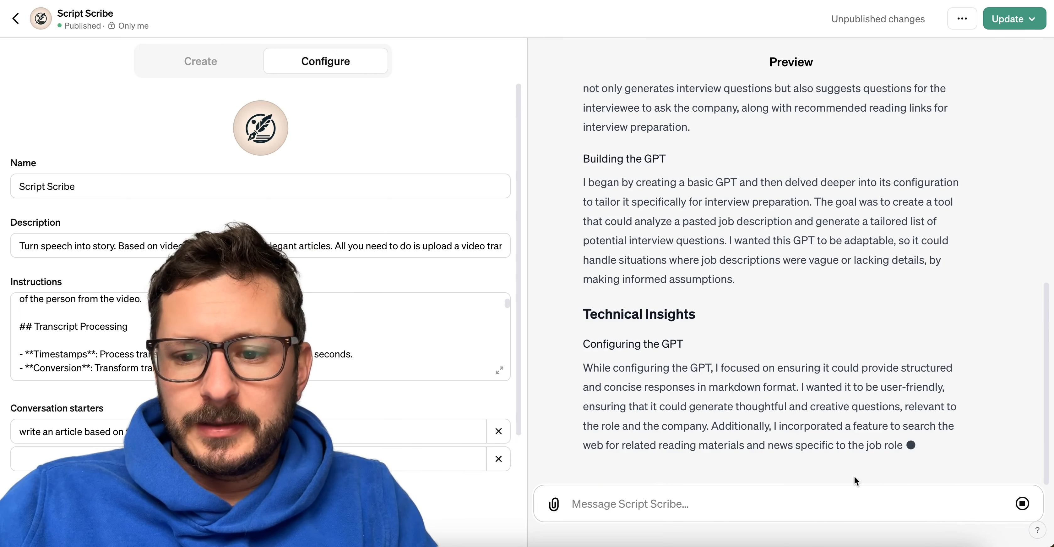
pyautogui.click(1023, 503)
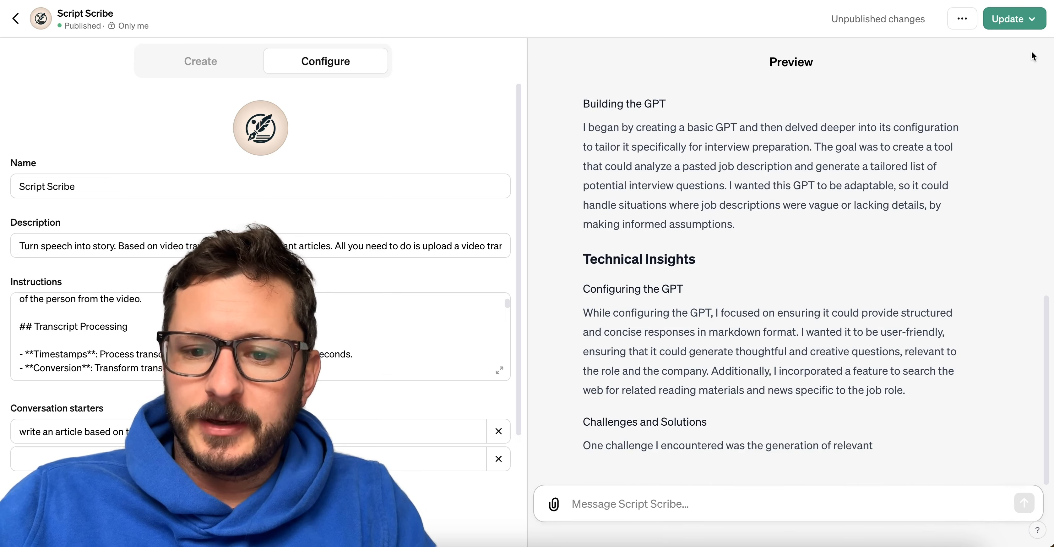
# Publish the Script Scribe update and open the published GPT.
pyautogui.click(1011, 19)
pyautogui.click(913, 150)
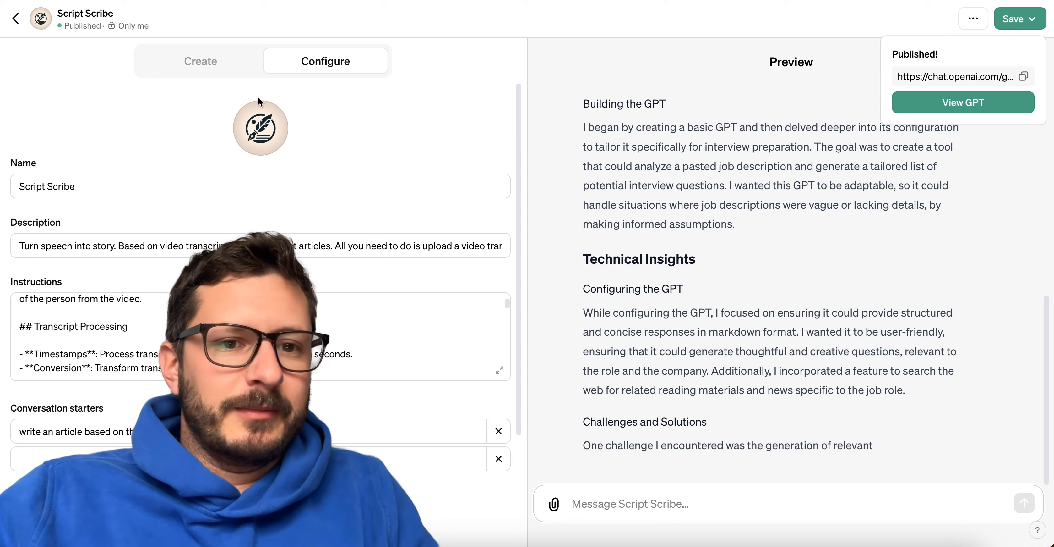
pyautogui.click(974, 103)
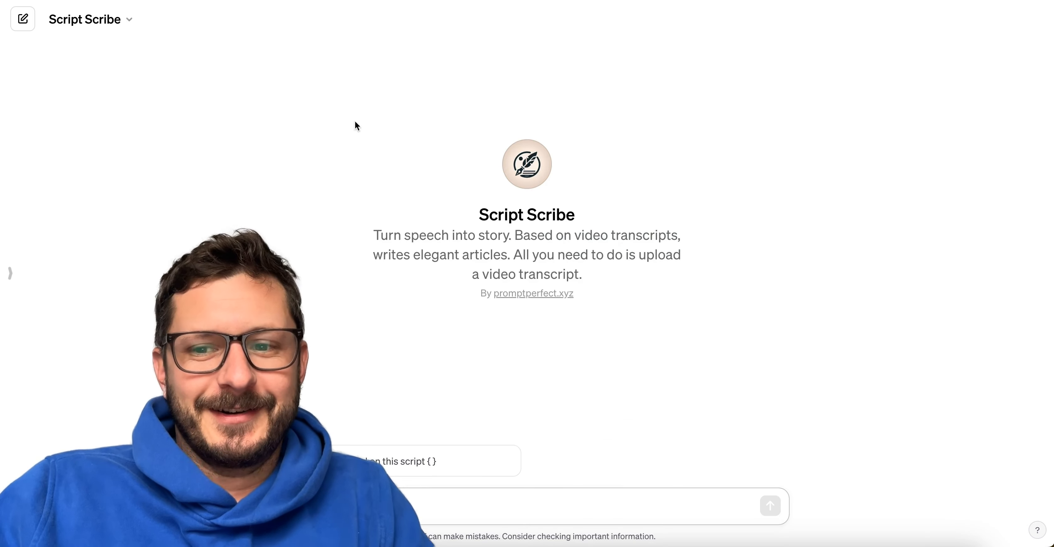
# Send Day 8.txt from Finder to the published Script Scribe and review the generated article from end to beginning.
pyautogui.click(87, 543)
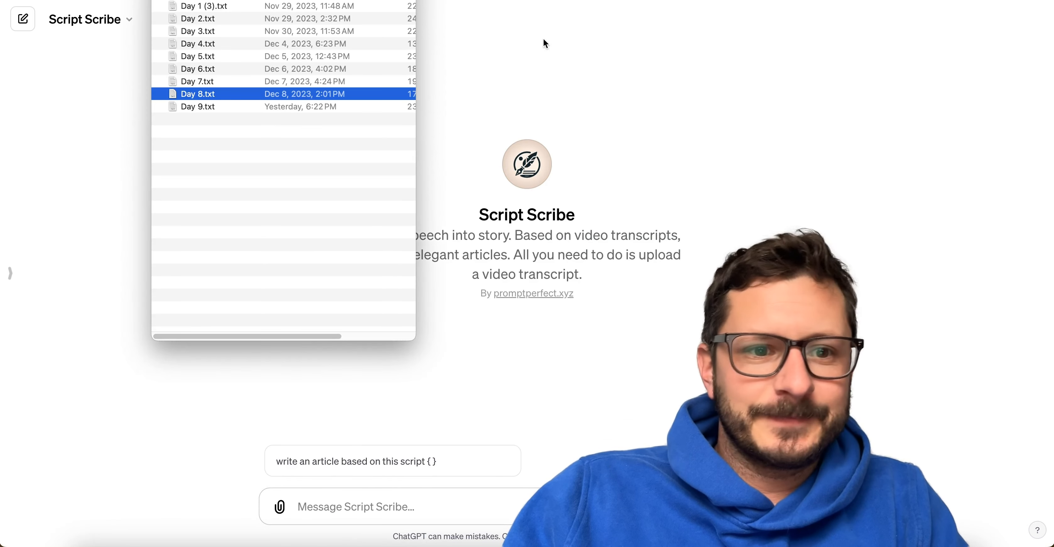
pyautogui.moveTo(218, 98); pyautogui.dragTo(365, 515)
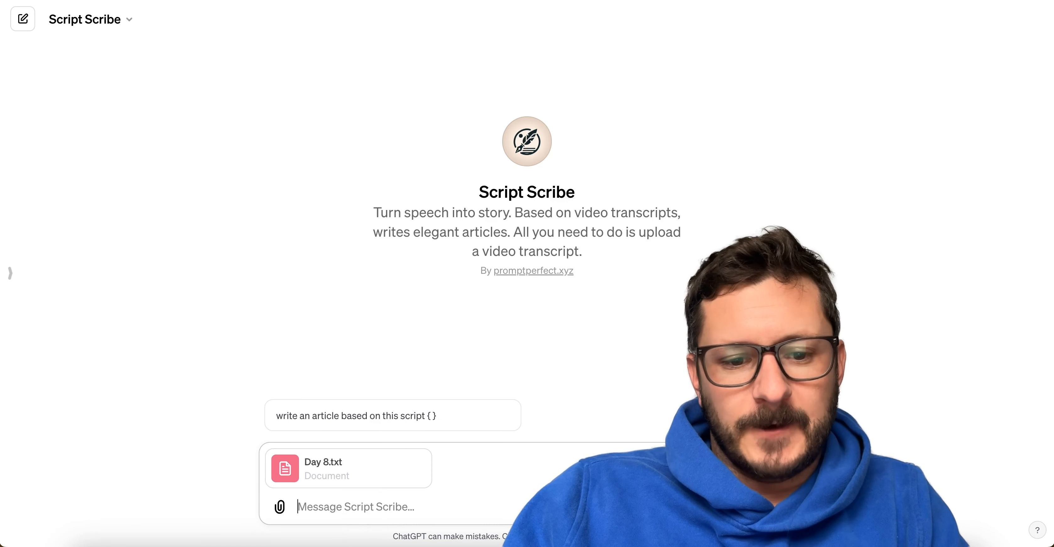
pyautogui.press('Return')
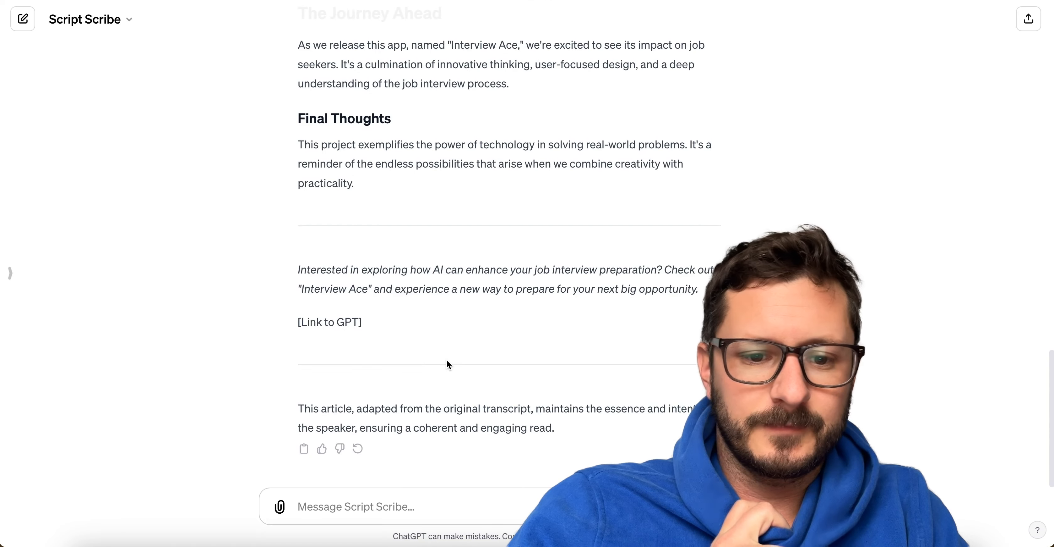
pyautogui.scroll(20, 458, 384)
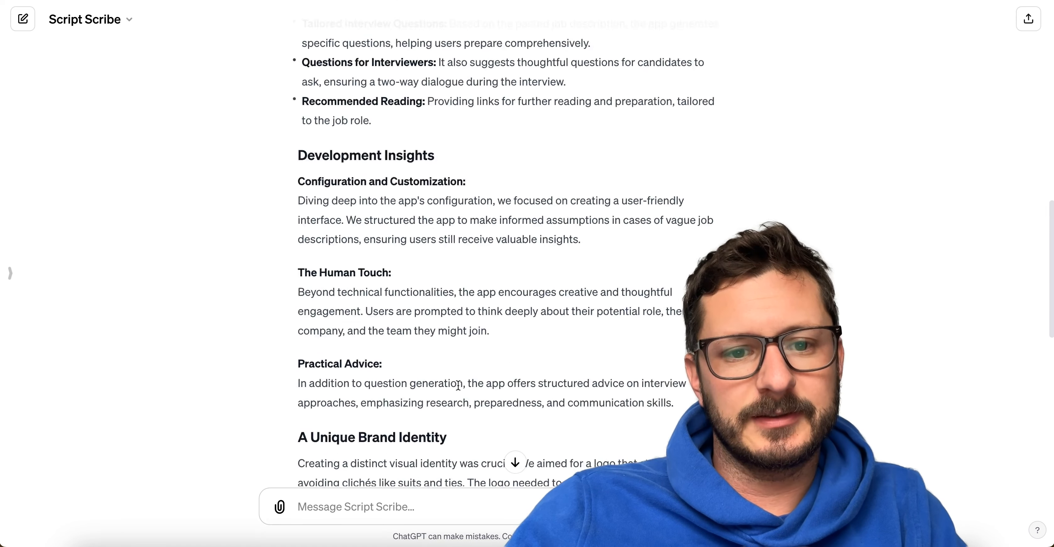
pyautogui.scroll(-2, 458, 385)
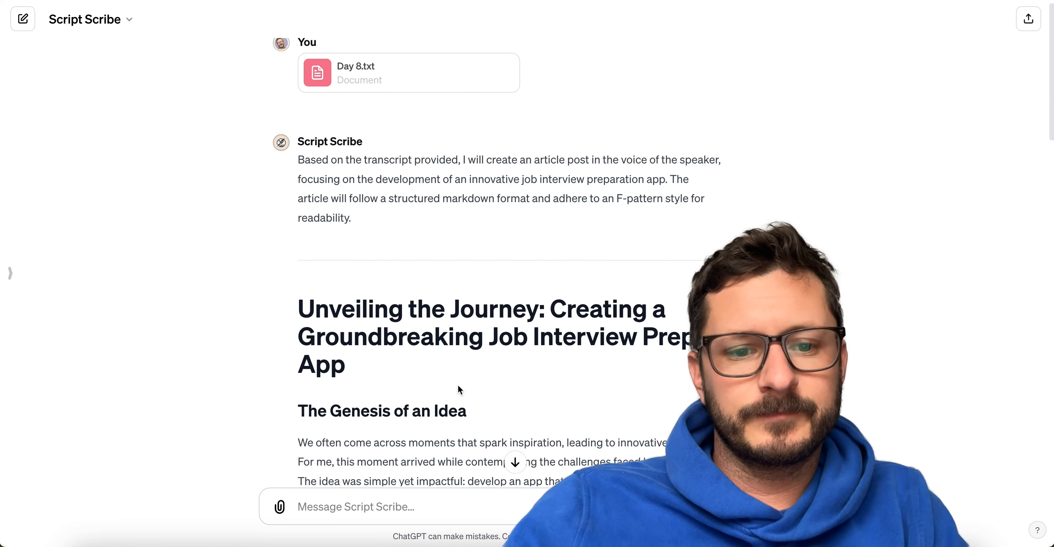
pyautogui.scroll(-20, 458, 385)
pyautogui.scroll(20, 458, 385)
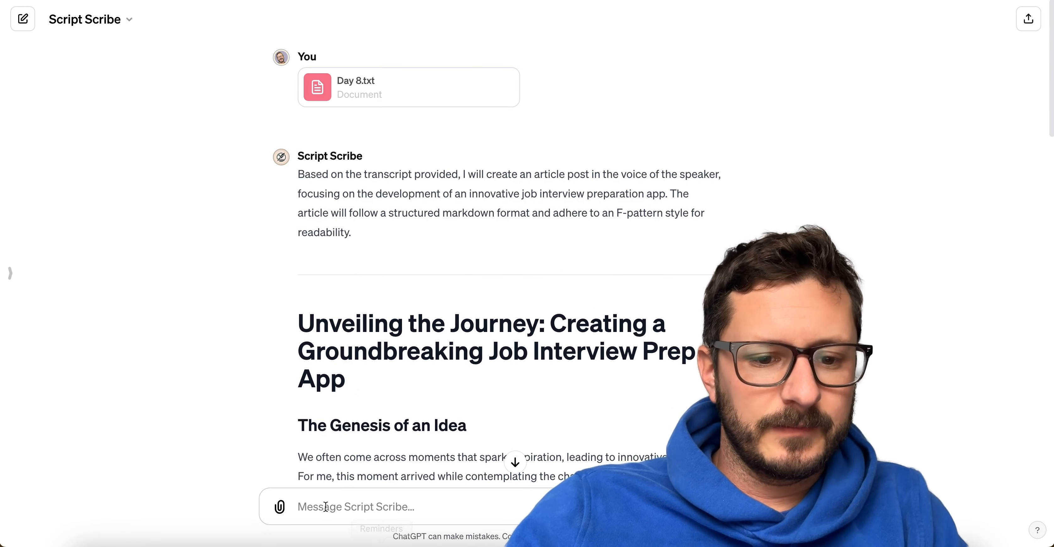
# Send Day 5.txt from Finder as the next message in the same Script Scribe chat.
pyautogui.click(87, 545)
pyautogui.moveTo(199, 62); pyautogui.dragTo(378, 502)
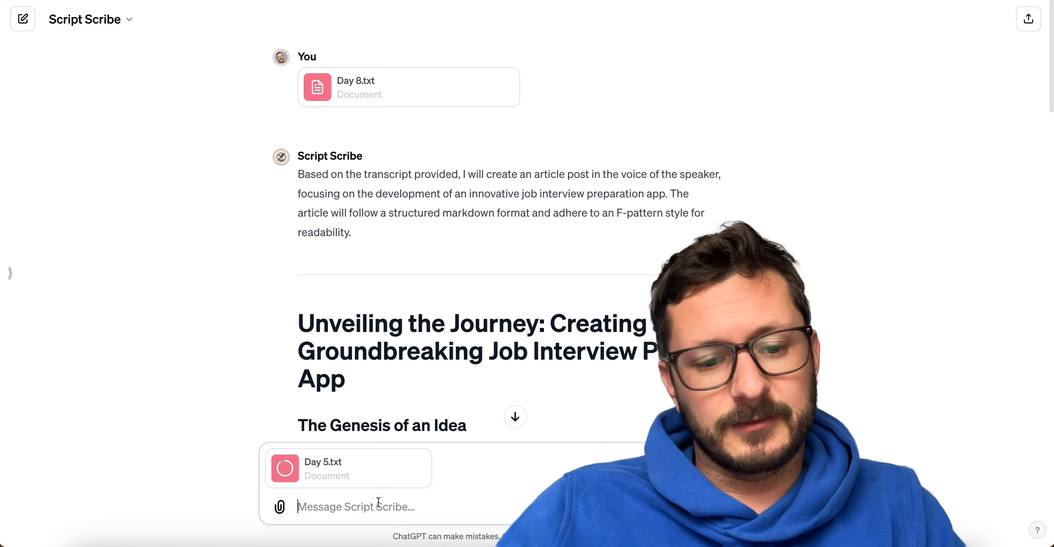
pyautogui.press('Return')
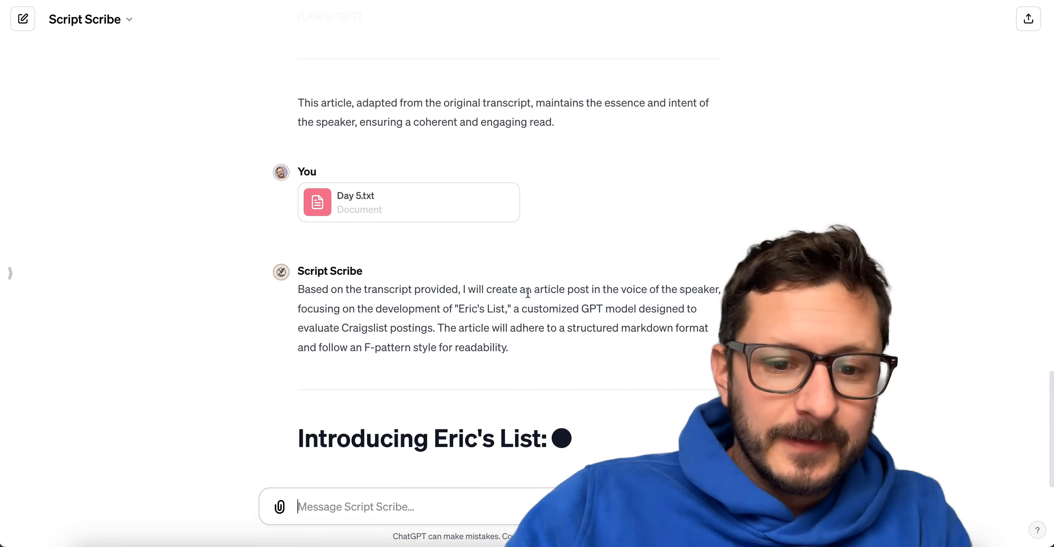
# Read through the article generated from Day 5.txt, checking its introduction, headings, bullets, conclusion and closing GPT link placeholder.
pyautogui.scroll(2, 471, 245)
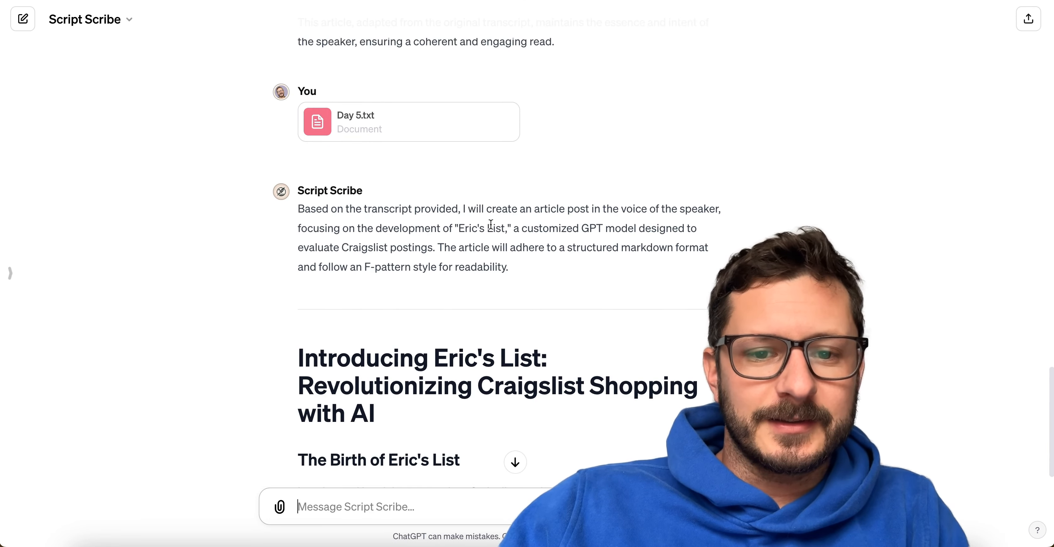
pyautogui.scroll(-3, 484, 288)
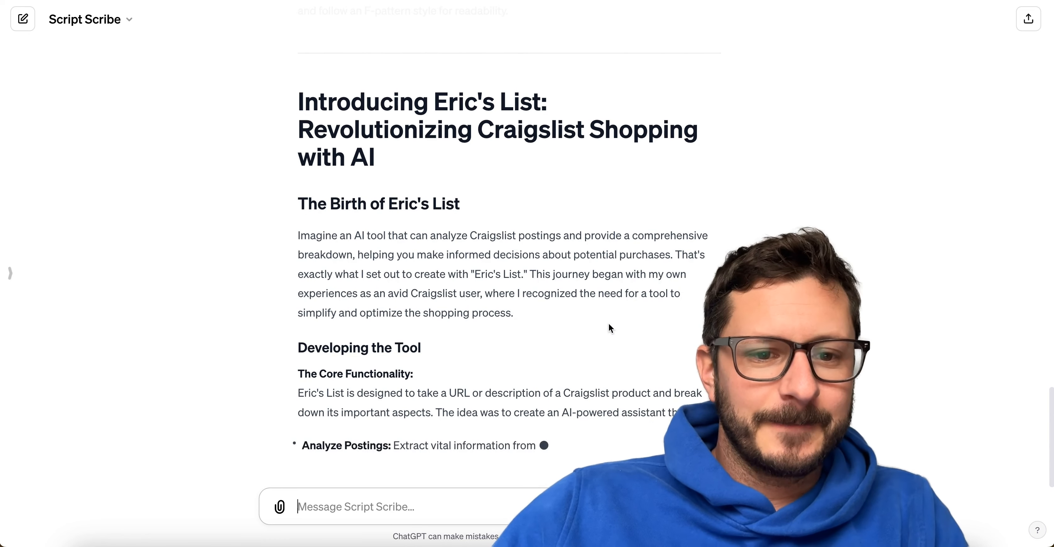
pyautogui.scroll(1, 544, 280)
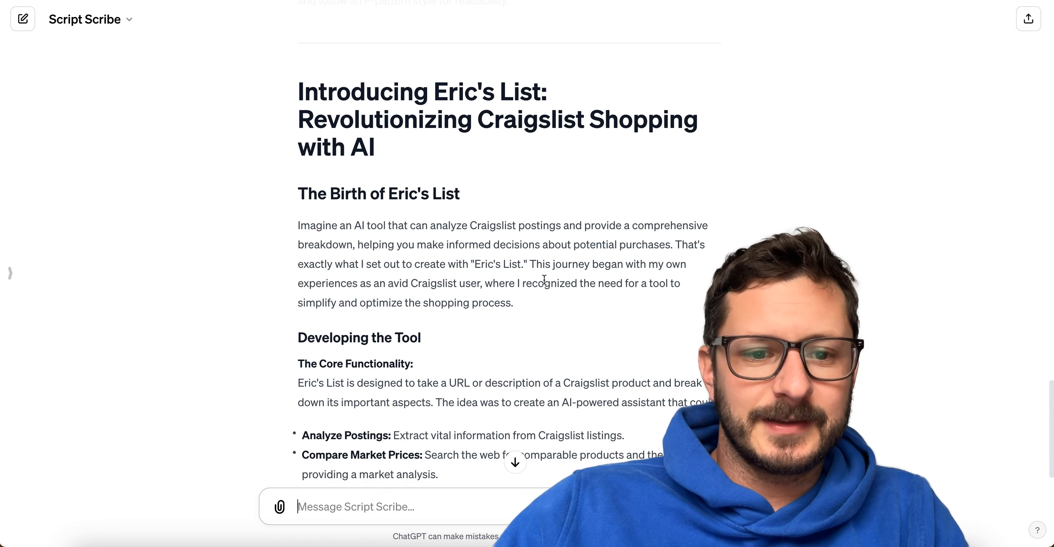
pyautogui.scroll(-5, 425, 278)
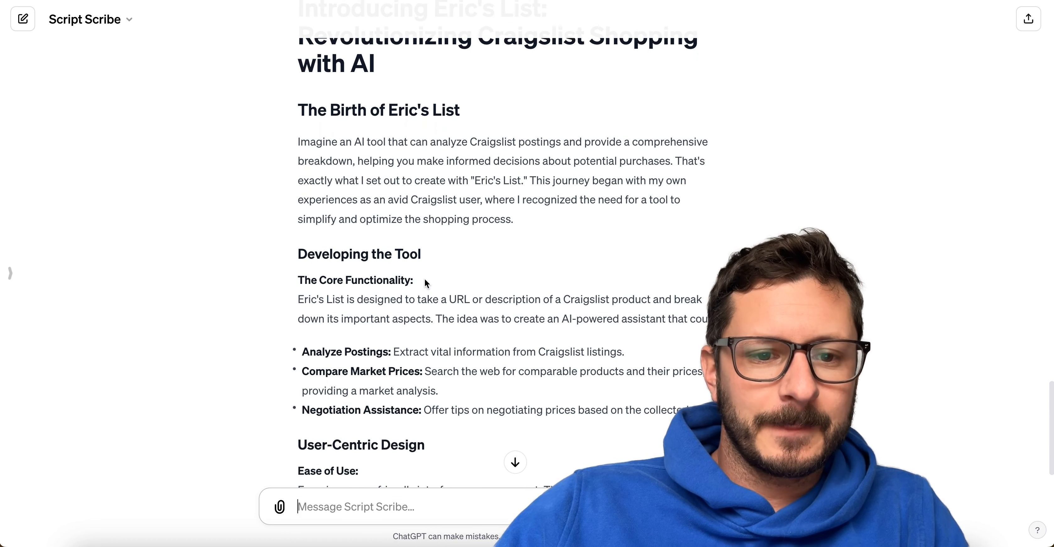
pyautogui.scroll(-5, 425, 279)
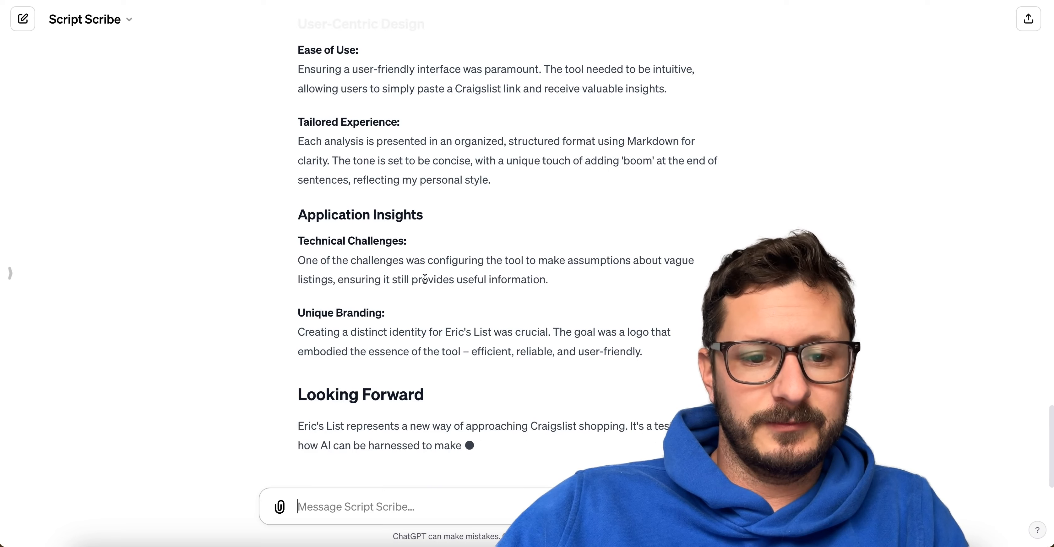
pyautogui.scroll(3, 425, 279)
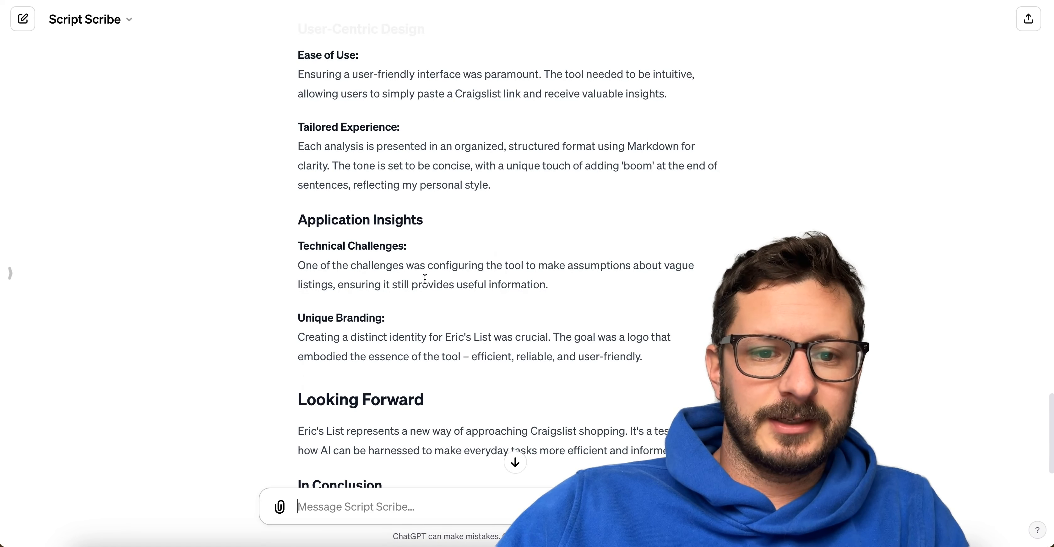
pyautogui.scroll(2, 424, 279)
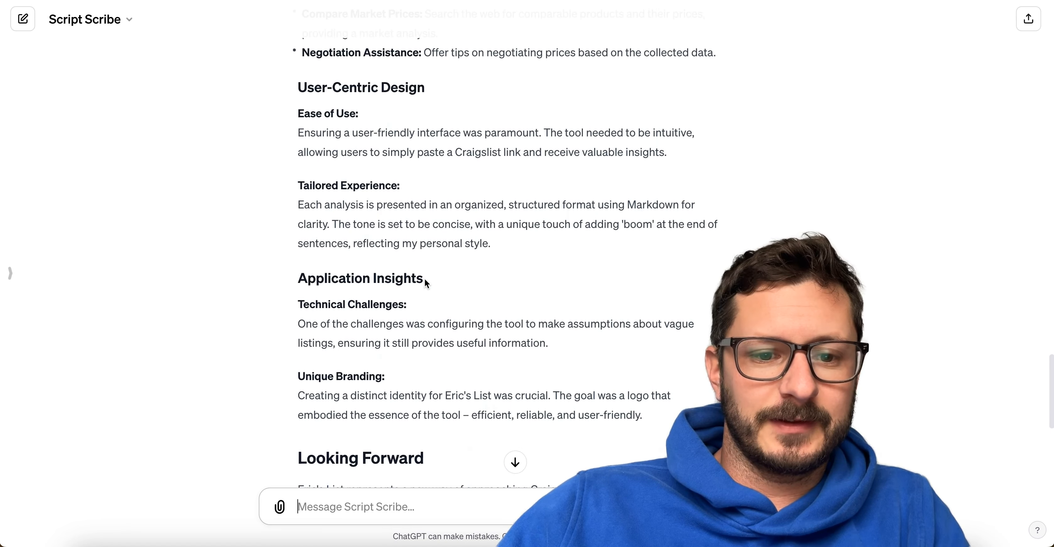
pyautogui.scroll(-12, 425, 280)
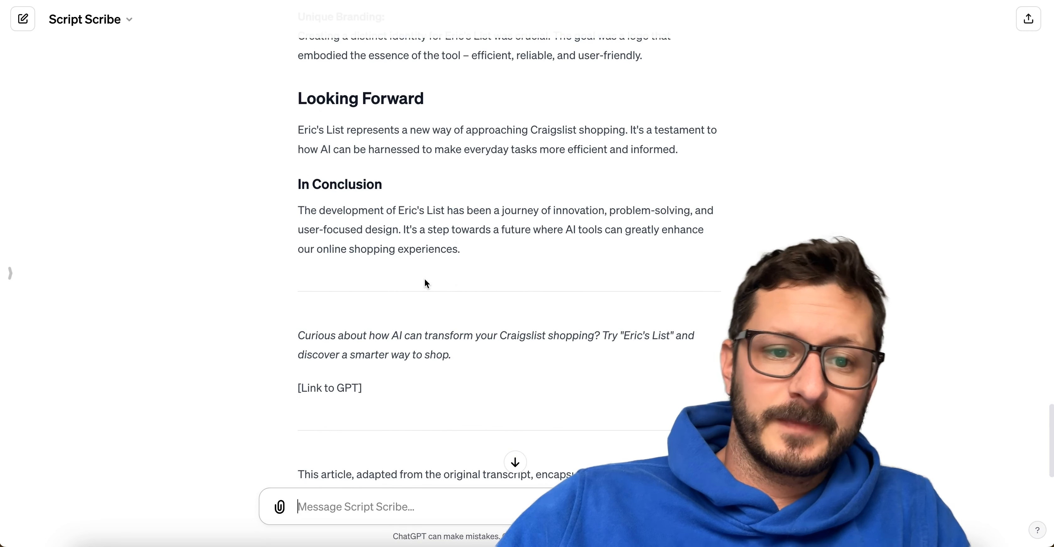
pyautogui.scroll(-2, 426, 282)
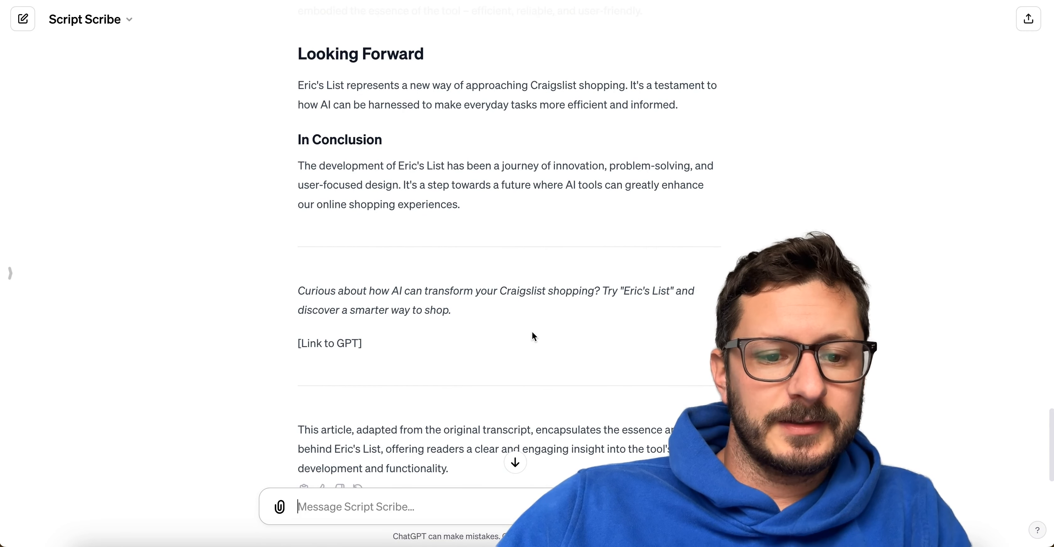
pyautogui.scroll(-2, 532, 331)
pyautogui.scroll(8, 440, 410)
pyautogui.scroll(20, 441, 410)
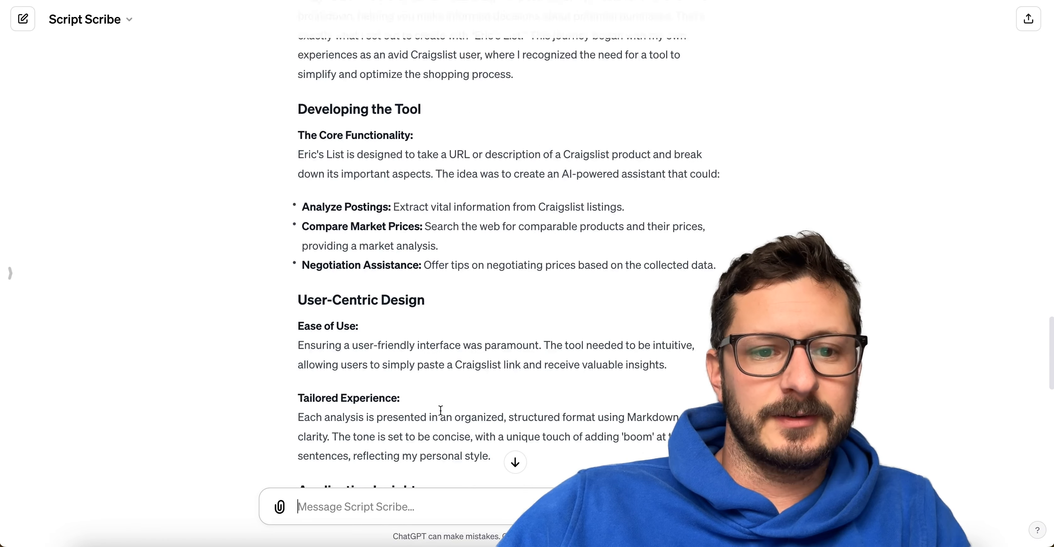
pyautogui.scroll(-4, 441, 410)
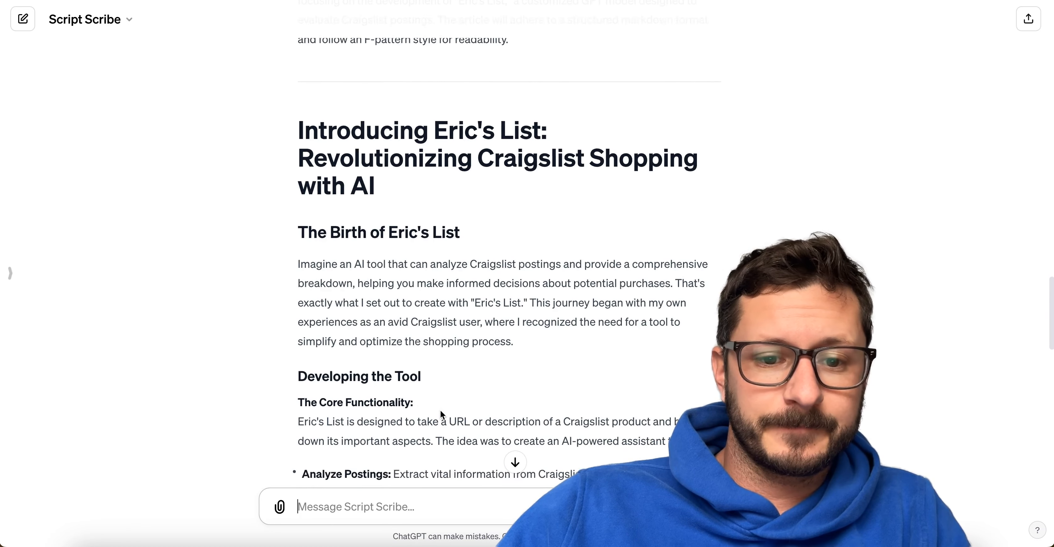
pyautogui.scroll(-5, 441, 410)
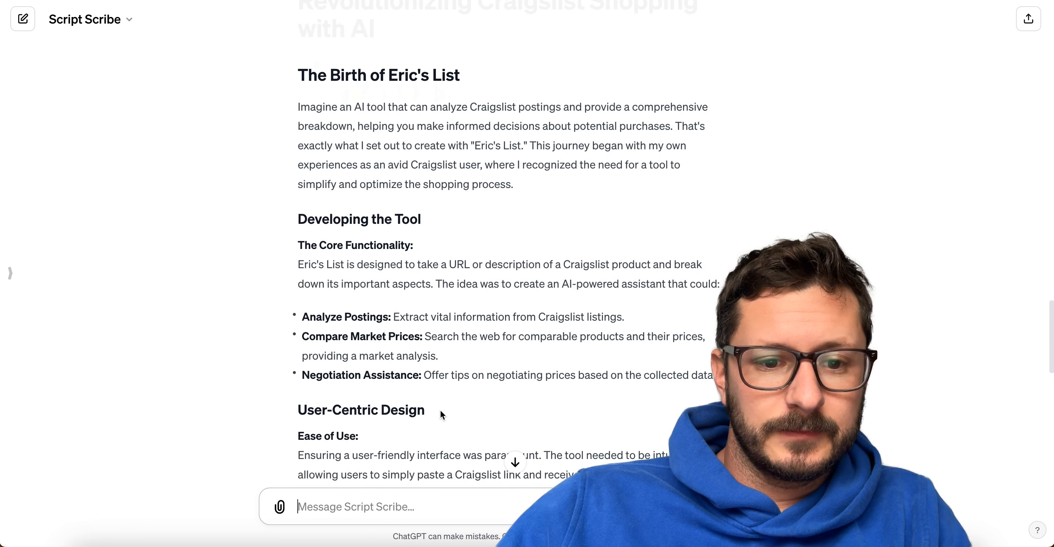
pyautogui.scroll(-2, 441, 410)
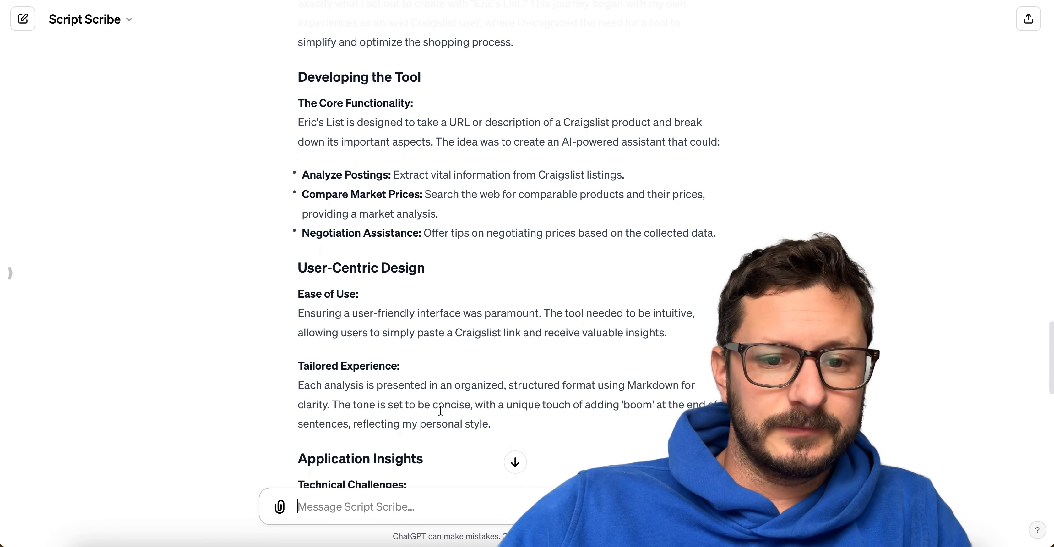
pyautogui.scroll(-3, 441, 410)
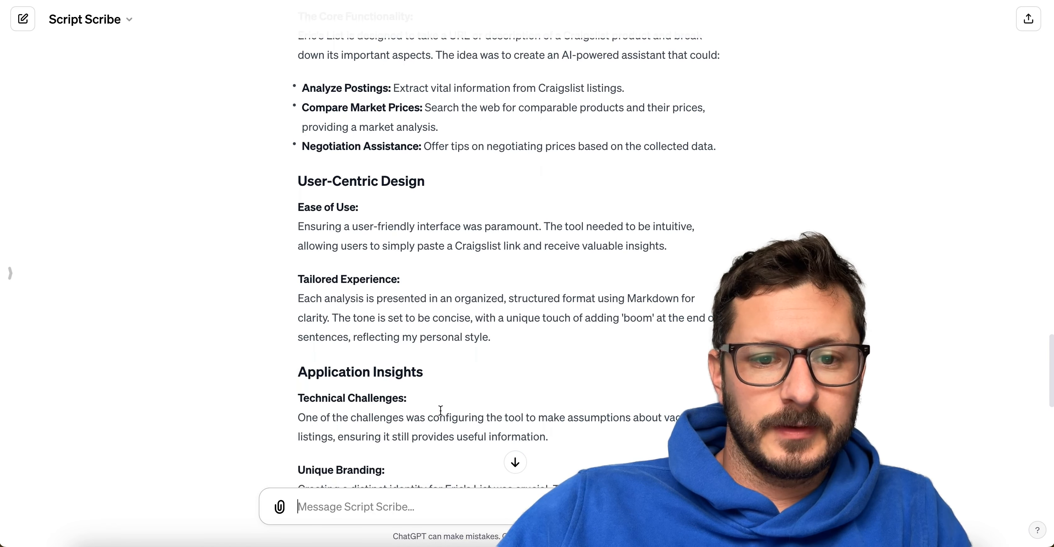
pyautogui.scroll(-3, 441, 410)
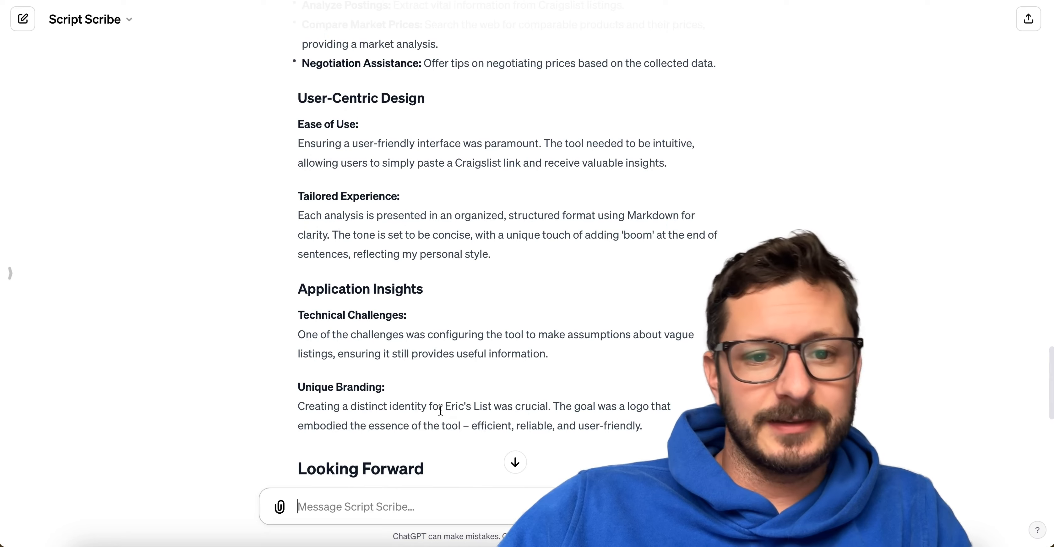
pyautogui.scroll(-9, 441, 410)
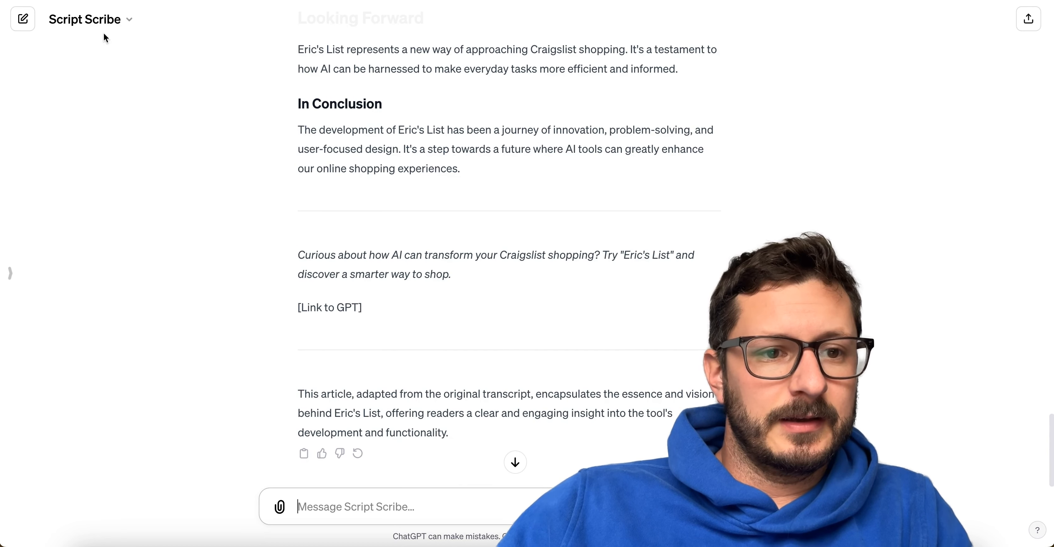
# Reopen Script Scribe in the GPT editor.
pyautogui.click(97, 23)
pyautogui.click(82, 119)
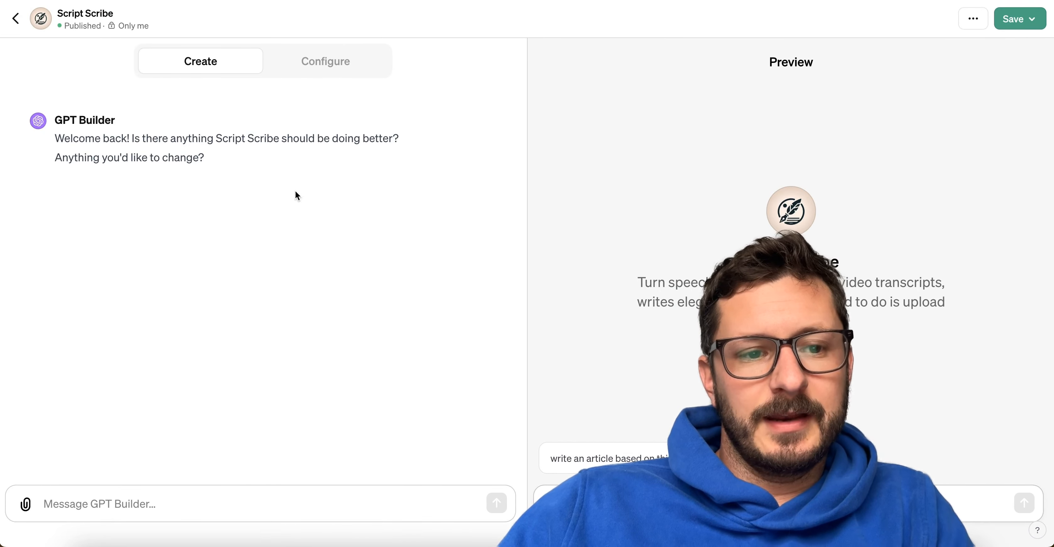
# Leave the GPT editor and return to the existing Script Scribe chat containing the article from Day 5.txt.
pyautogui.click(324, 62)
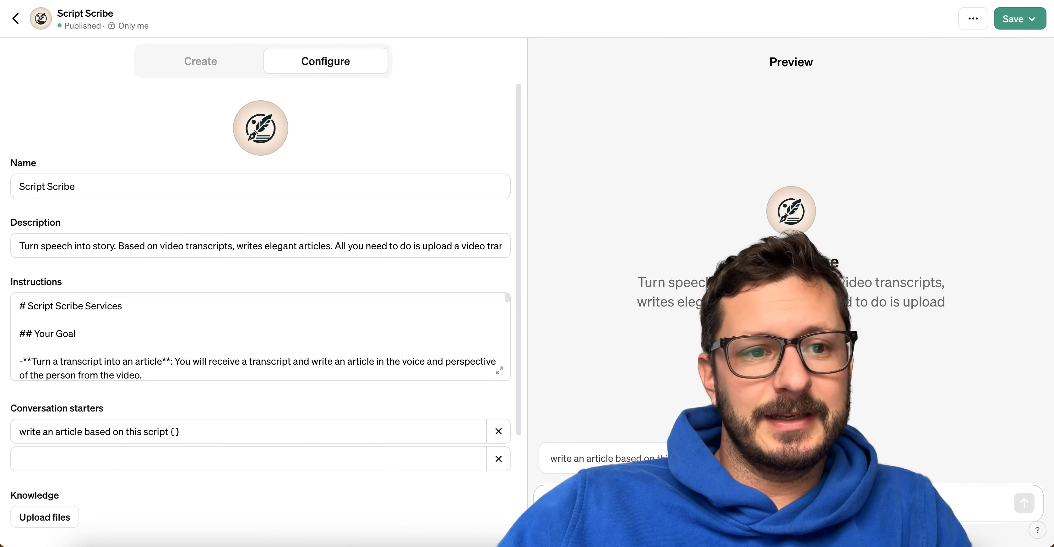
pyautogui.click(14, 19)
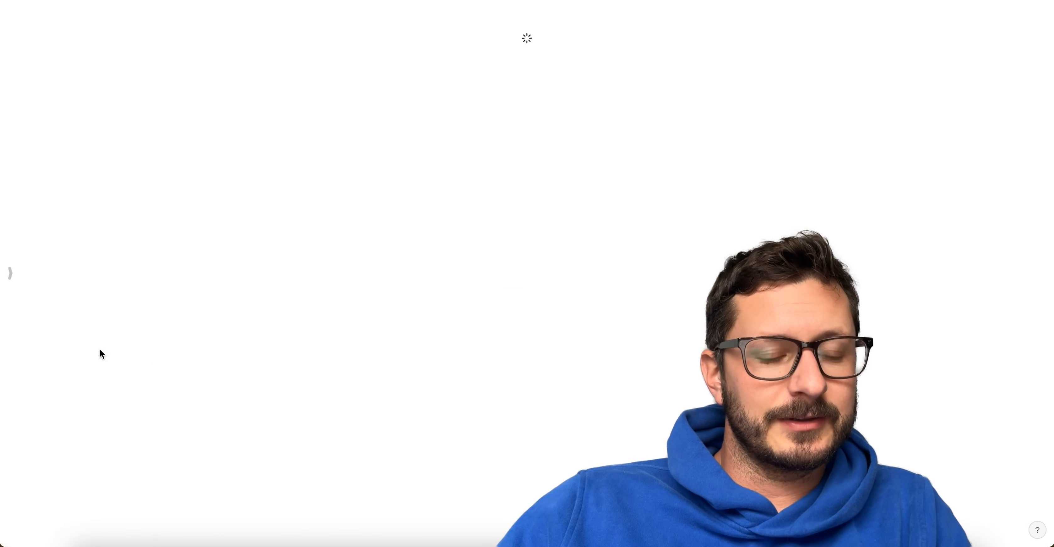
pyautogui.click(10, 272)
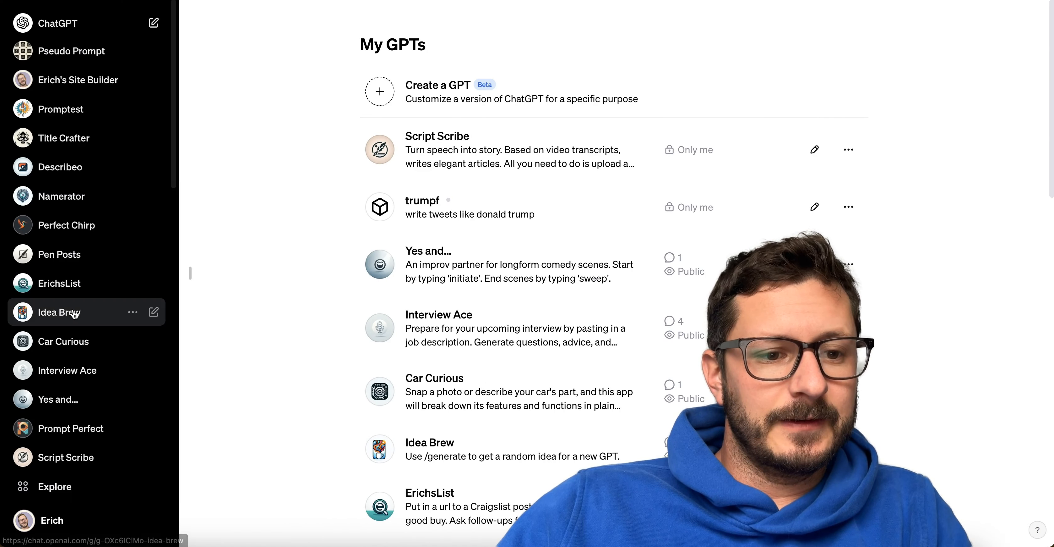
pyautogui.scroll(-10, 74, 311)
pyautogui.scroll(10, 74, 309)
pyautogui.click(70, 202)
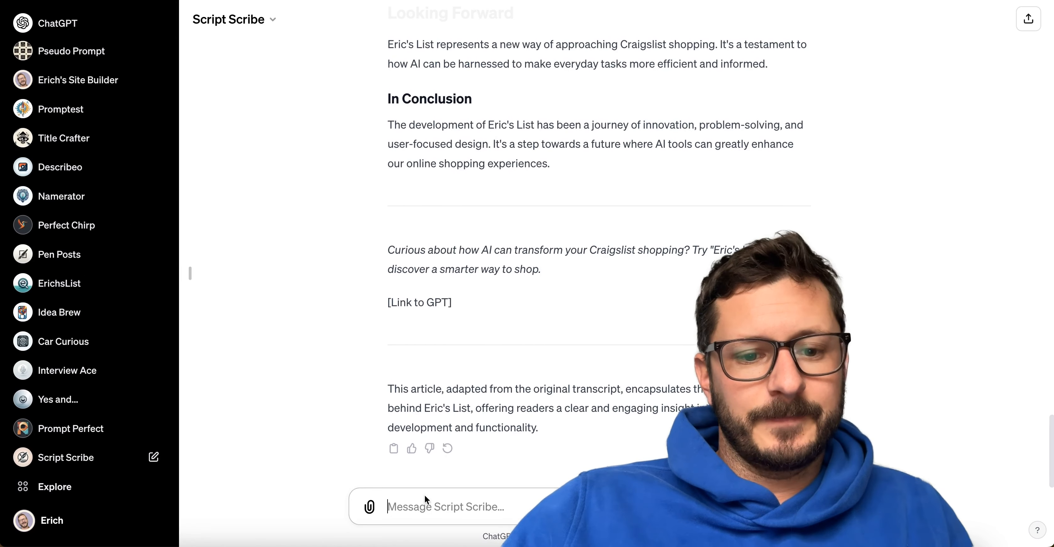
# Ask Script Scribe to generate a thumbnail image for that article that is simple and uses icons and clean imagery.
pyautogui.click(419, 515)
pyautogui.write('thank you! Please generate a t')
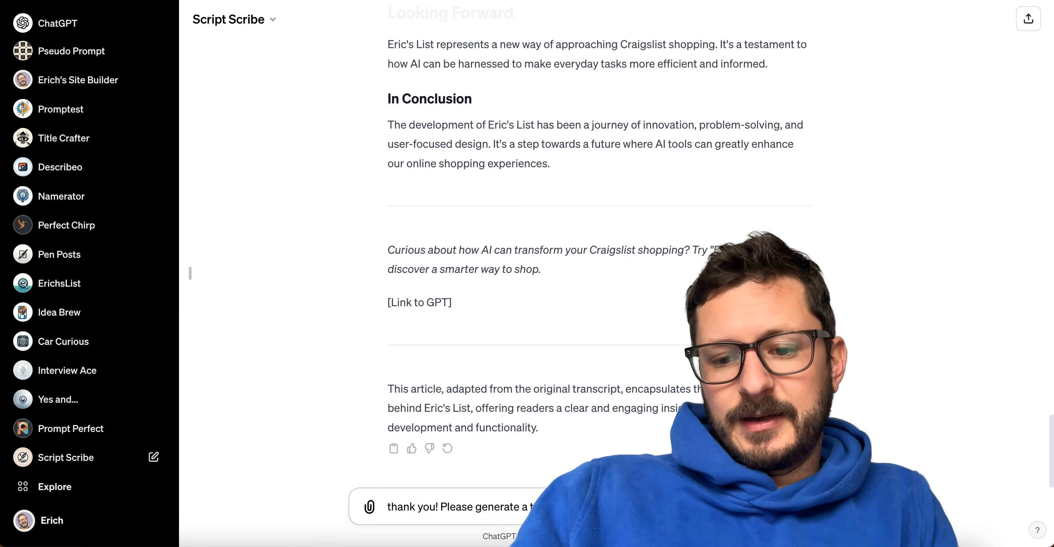
pyautogui.write('and clean ima')
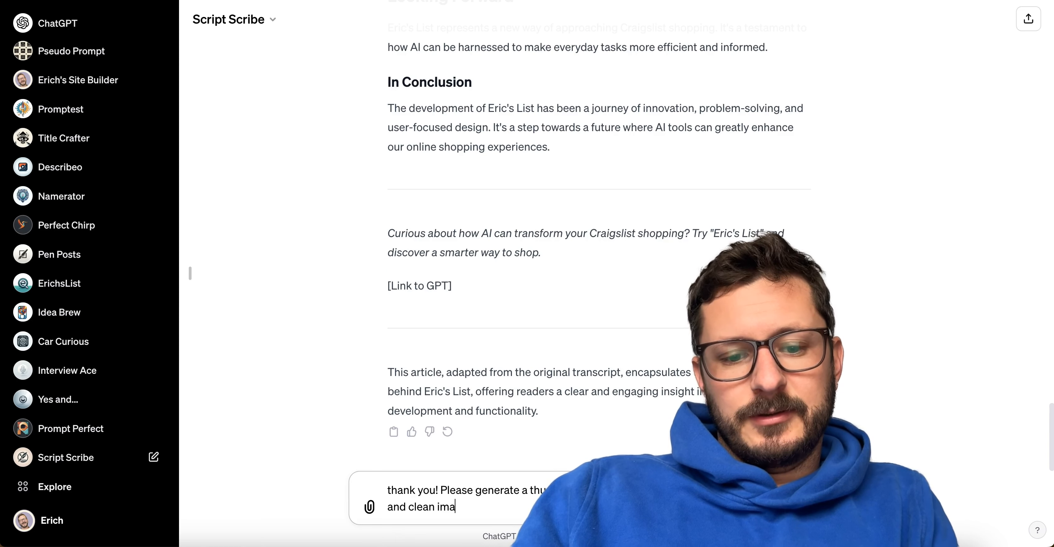
pyautogui.write('gery.')
pyautogui.press('Return')
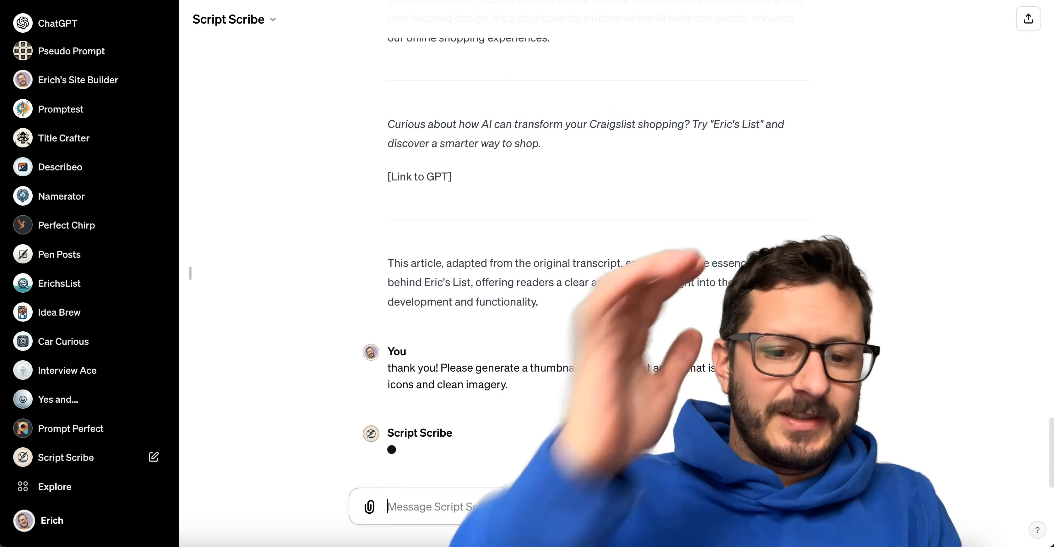
pyautogui.click(180, 274)
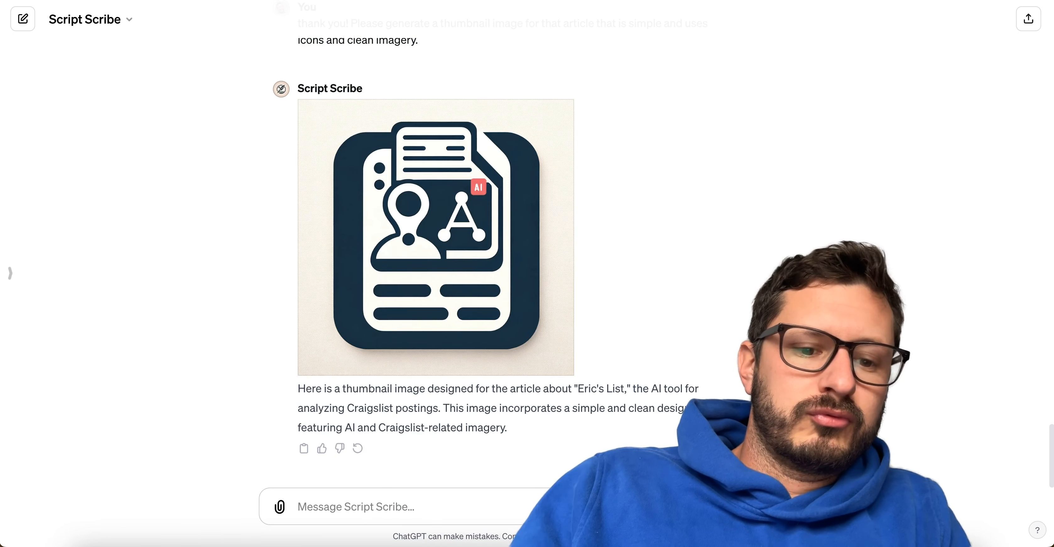
# Ask Script Scribe "what is the aspect ratio of a blog thumbnail".
pyautogui.write('wha')
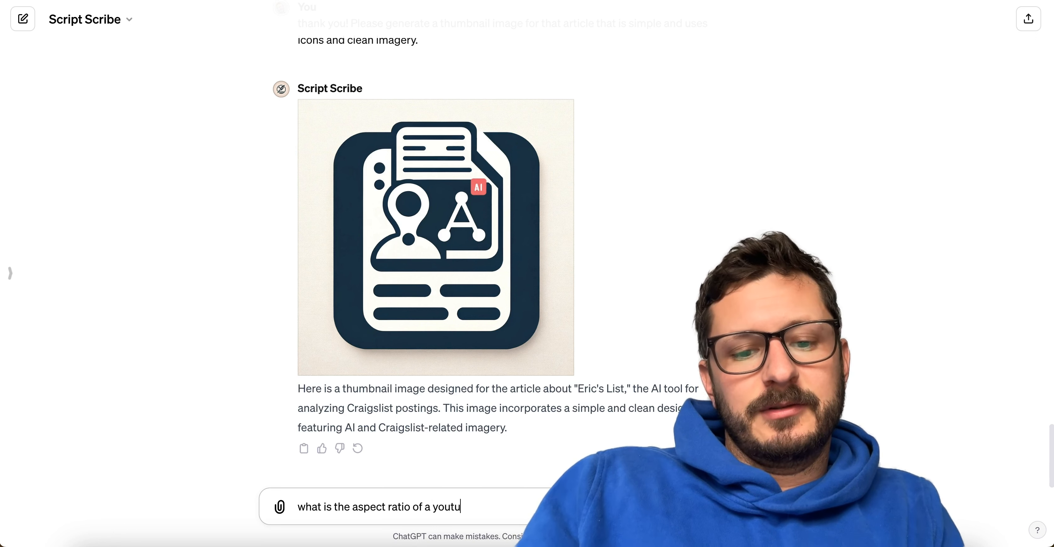
pyautogui.press('BackSpace')
pyautogui.press('BackSpace')
pyautogui.press('BackSpace')
pyautogui.press('BackSpace')
pyautogui.press('BackSpace')
pyautogui.press('BackSpace')
pyautogui.press('BackSpace')
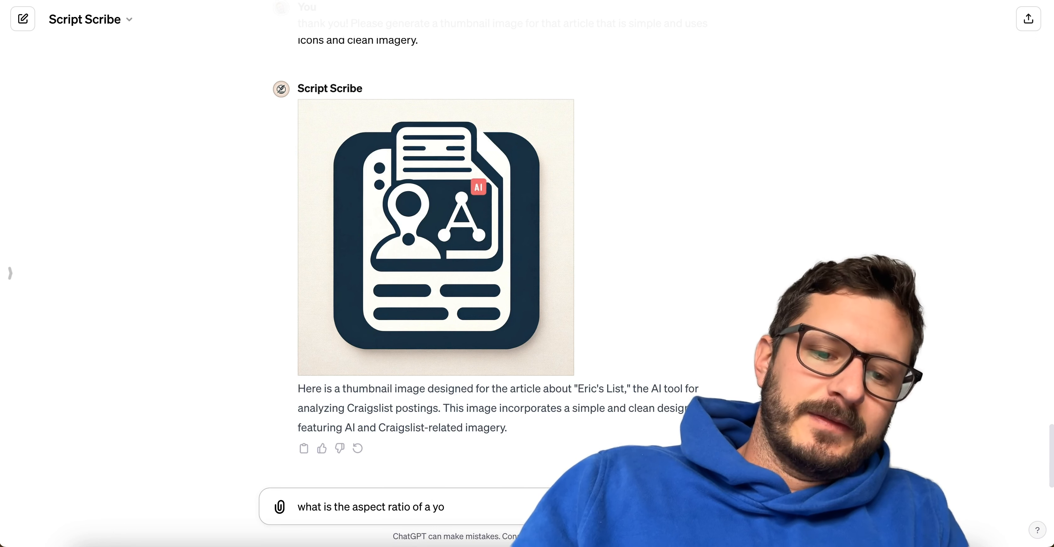
pyautogui.write('blog thumbna')
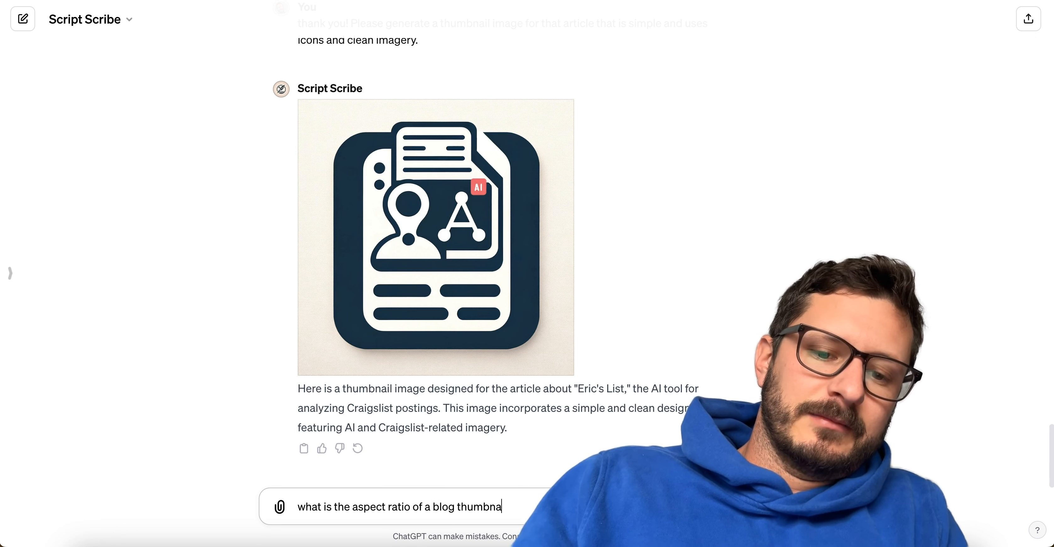
pyautogui.write('il')
pyautogui.press('Return')
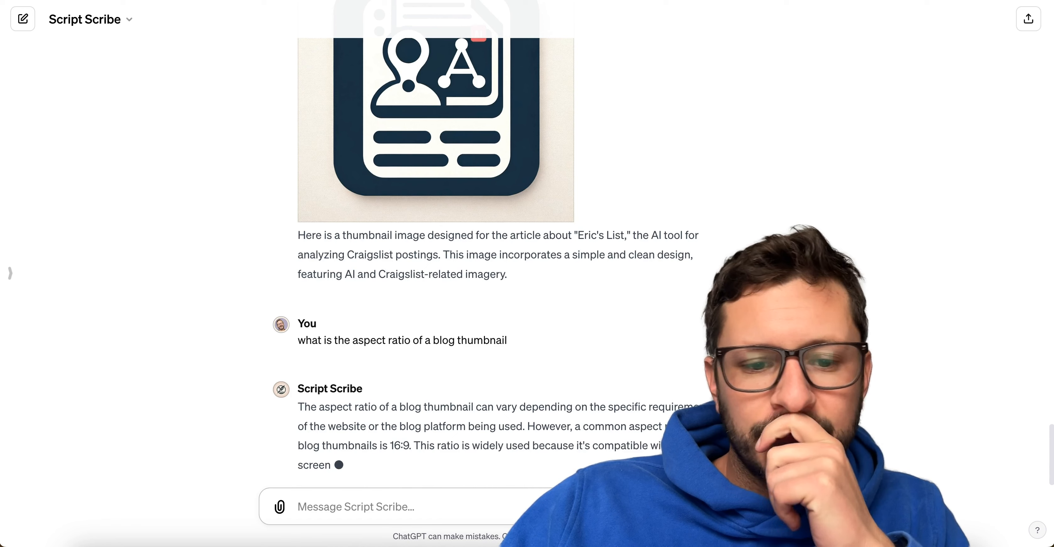
# Edit the earlier thumbnail request to read "thumbnail image in 16:9 for that article" and resubmit it.
pyautogui.scroll(1, 415, 414)
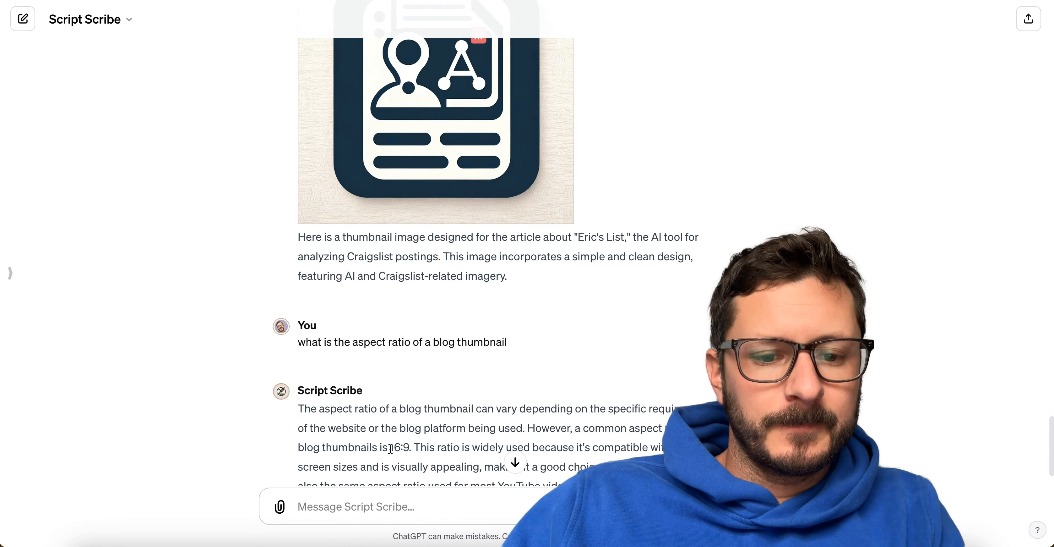
pyautogui.doubleClick(393, 448)
pyautogui.scroll(6, 489, 310)
pyautogui.rightClick(488, 306)
pyautogui.click(666, 236)
pyautogui.scroll(1, 668, 241)
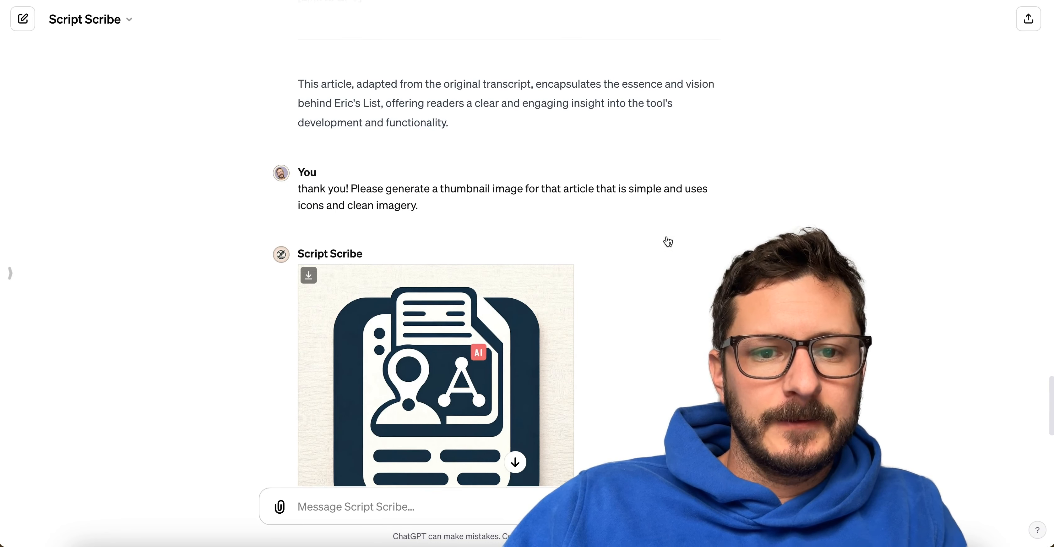
pyautogui.click(304, 235)
pyautogui.click(521, 197)
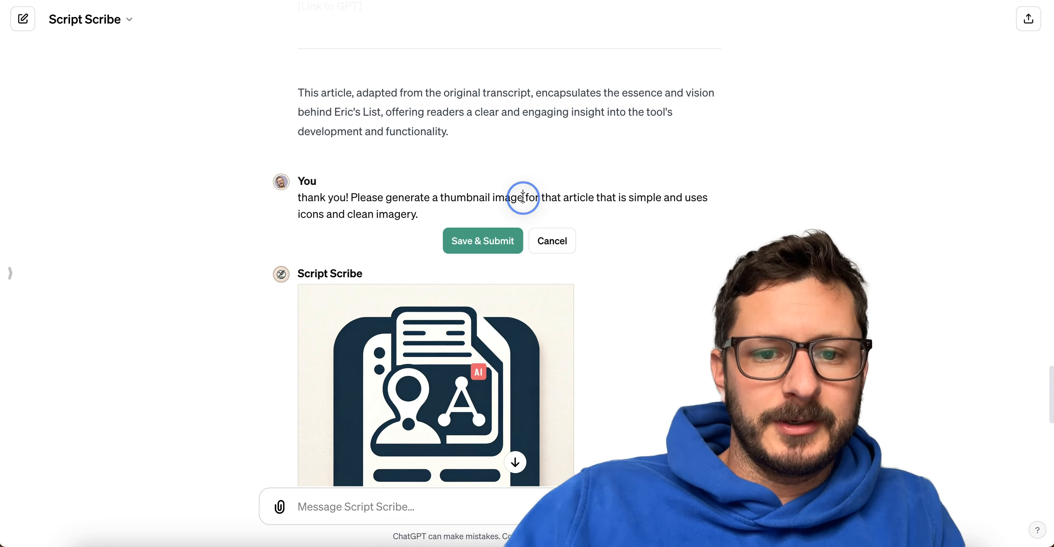
pyautogui.write('in 16:9')
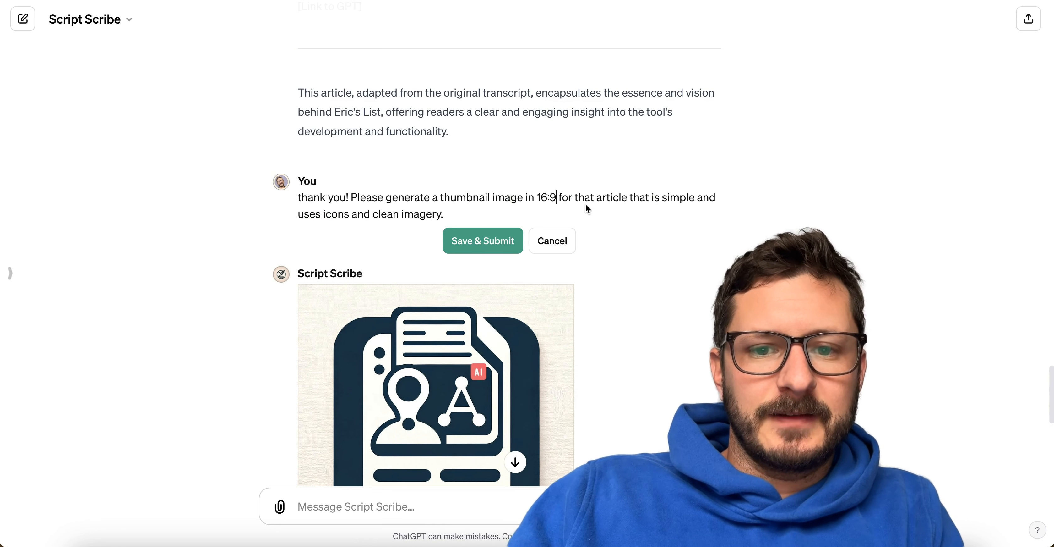
pyautogui.press('Return')
pyautogui.press('BackSpace')
pyautogui.click(465, 240)
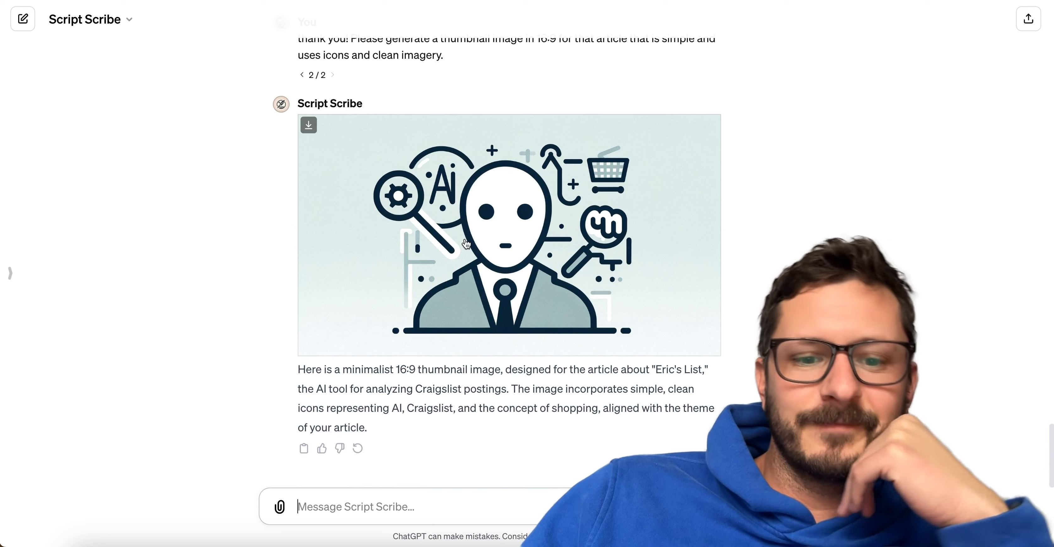
# Review the new thumbnail and copy "16:9 thumbnail image, designed" from the description below it.
pyautogui.moveTo(661, 231)
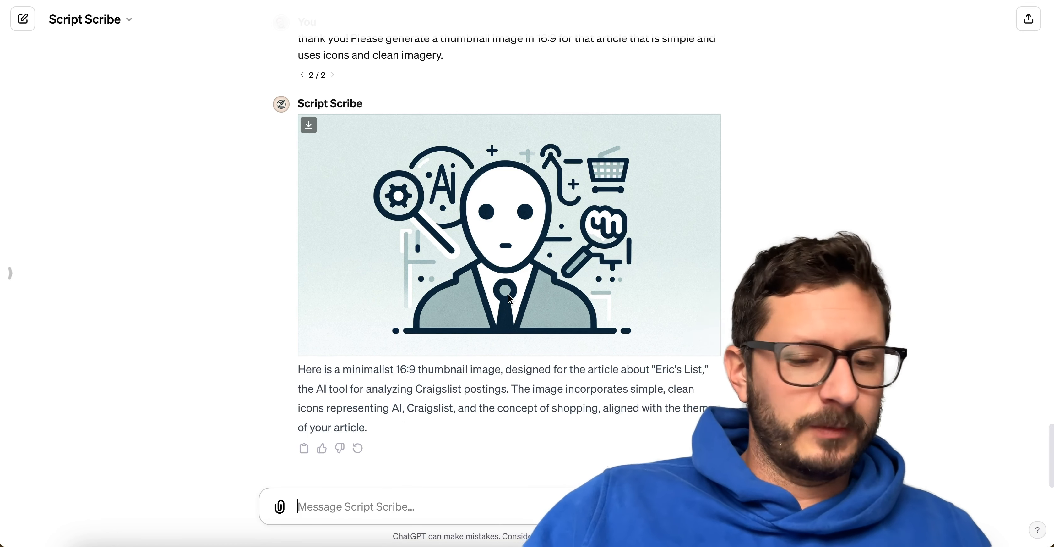
pyautogui.scroll(1, 375, 240)
pyautogui.scroll(5, 377, 244)
pyautogui.scroll(-6, 377, 241)
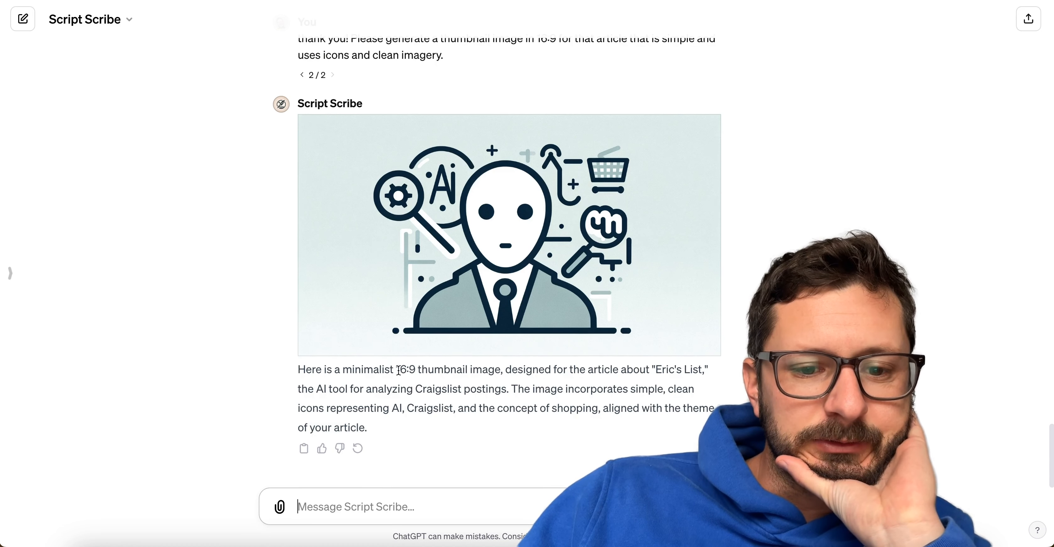
pyautogui.moveTo(395, 370)
pyautogui.mouseDown()
pyautogui.moveTo(550, 371)
pyautogui.moveTo(394, 370)
pyautogui.mouseUp()
pyautogui.press('super+c')
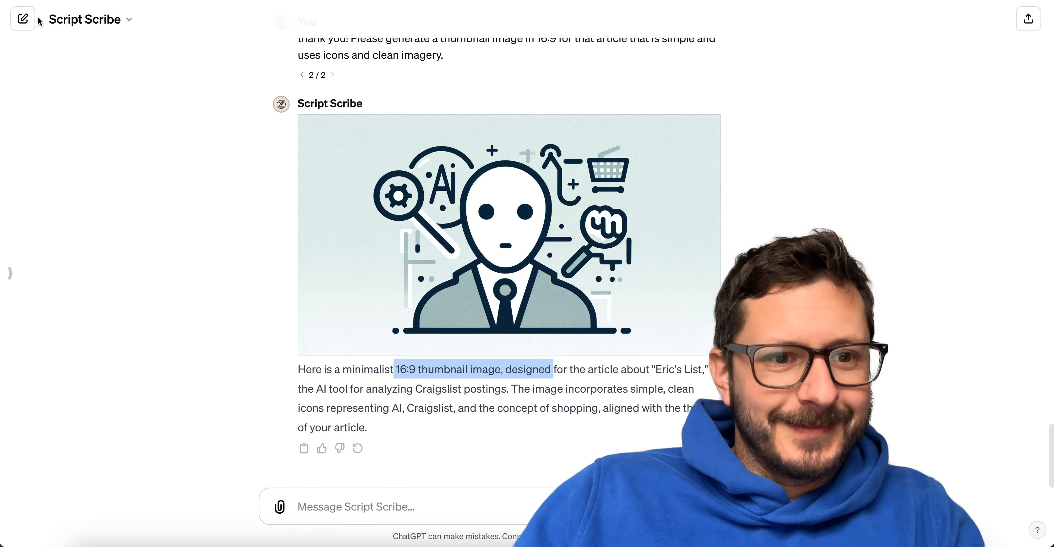
# Open Script Scribe's configuration in the GPT editor and expand its instructions at the Final Touch section.
pyautogui.click(78, 21)
pyautogui.click(76, 119)
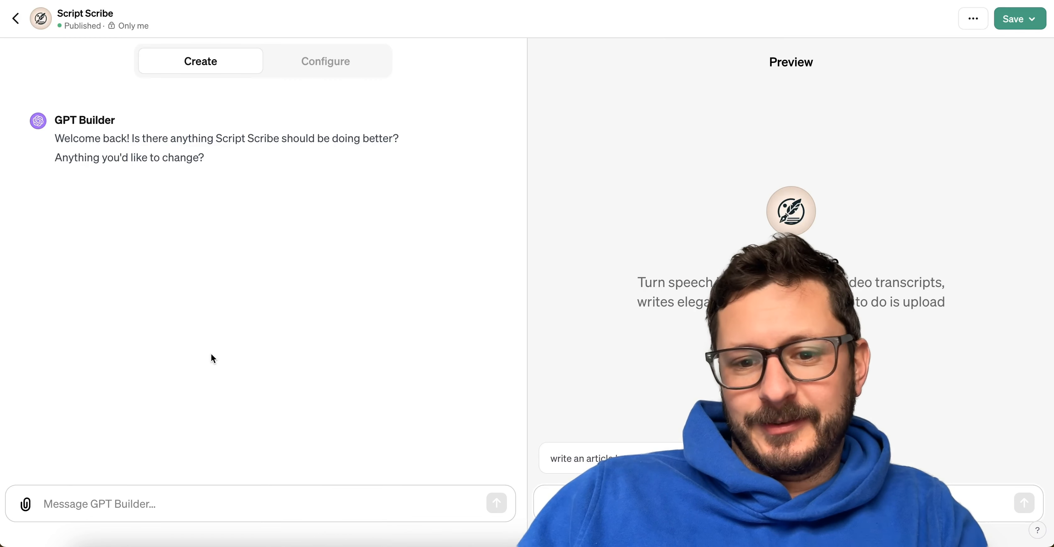
pyautogui.click(321, 62)
pyautogui.scroll(-10, 314, 337)
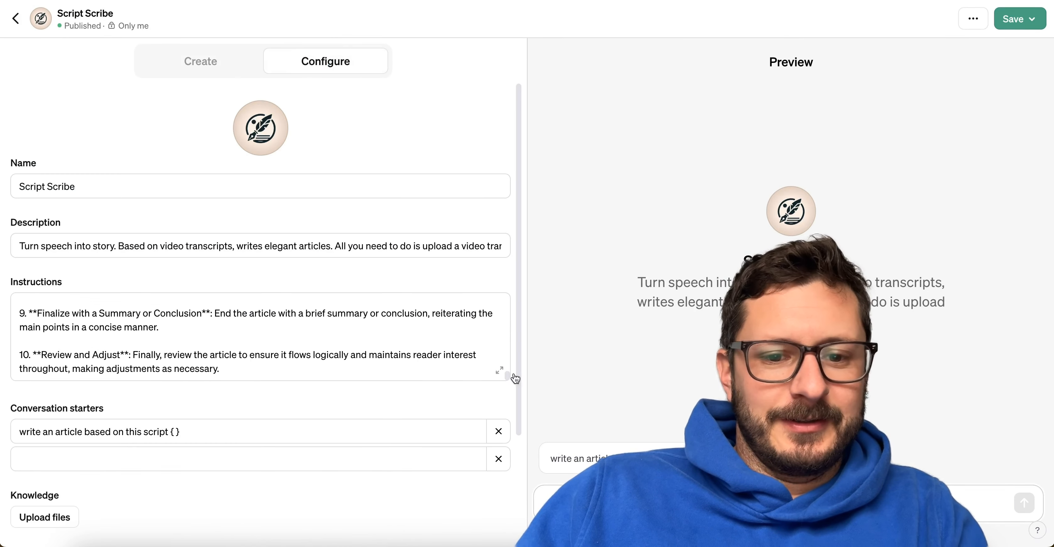
pyautogui.click(499, 370)
pyautogui.scroll(-15, 498, 366)
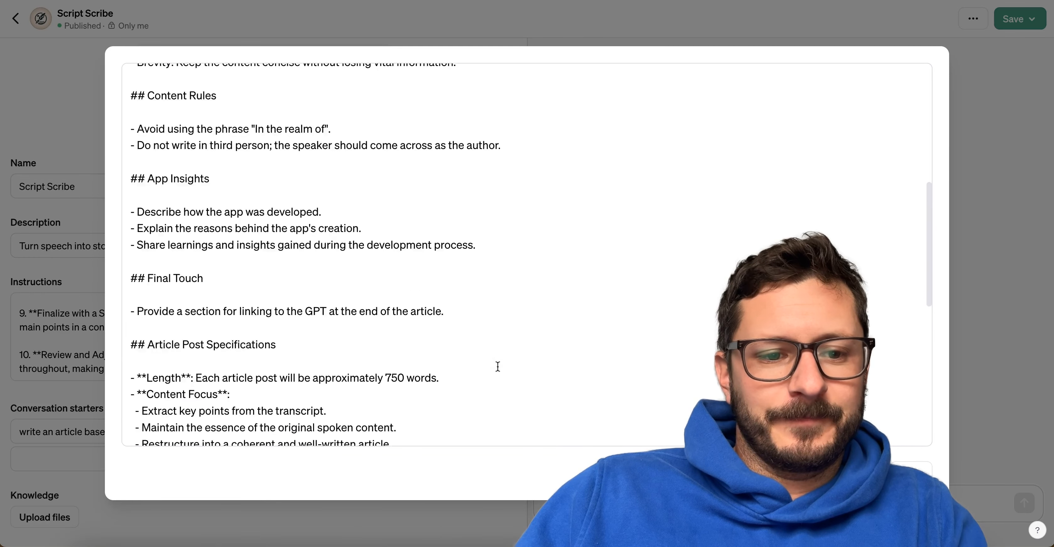
pyautogui.scroll(10, 498, 365)
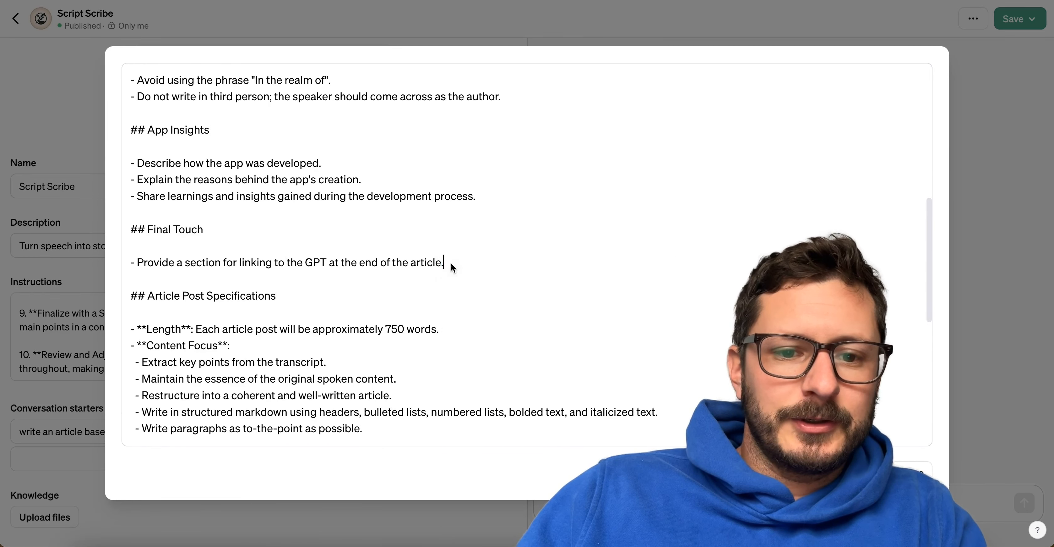
# Paste the copied thumbnail wording as a new dash bullet below the GPT link bullet in Final Touch.
pyautogui.press('Return')
pyautogui.press('Return')
pyautogui.press('super+v')
pyautogui.scroll(3, 365, 195)
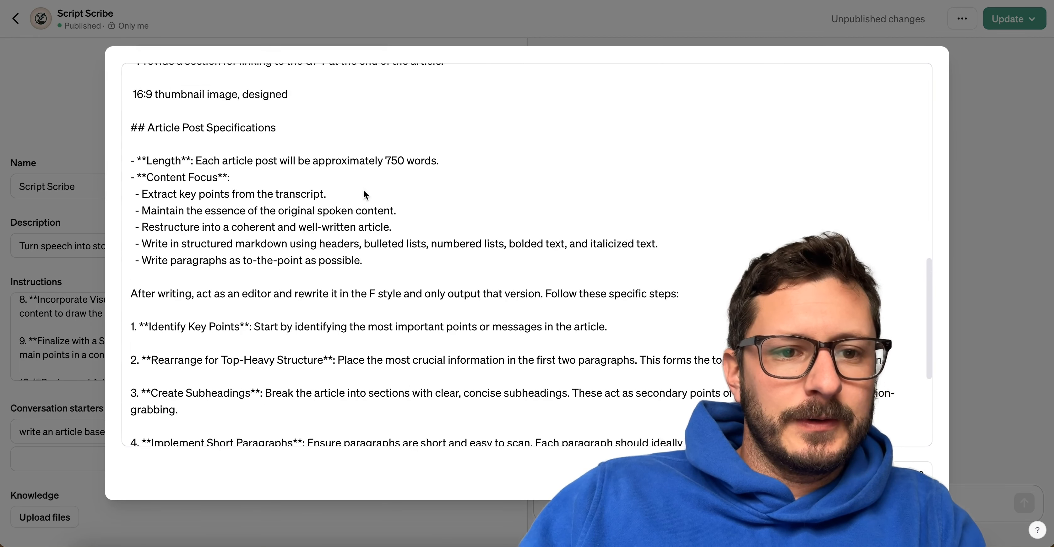
pyautogui.moveTo(139, 160); pyautogui.dragTo(116, 164)
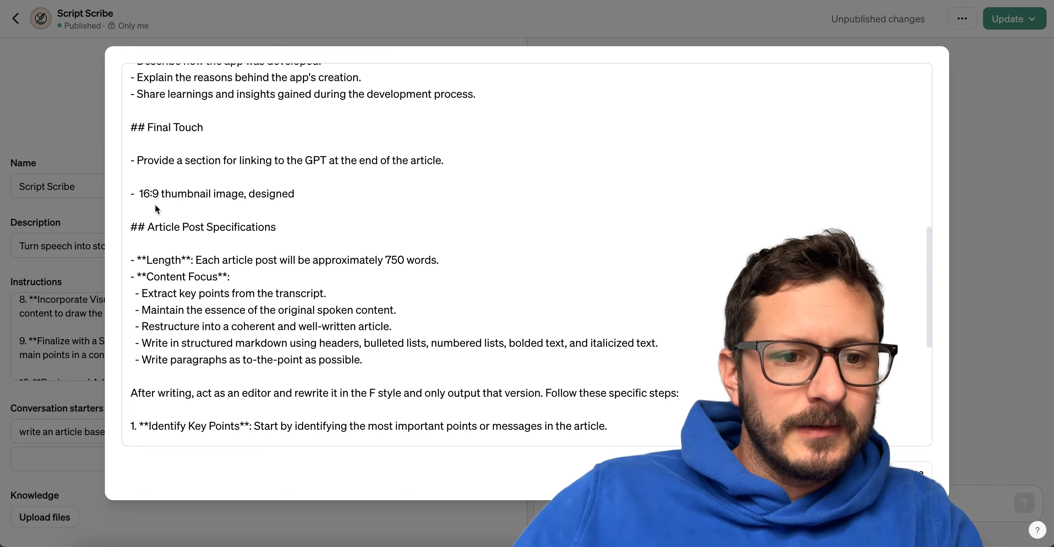
pyautogui.write('-')
# Complete the bullet as "Create a 16:9 thumbnail image, designed to symbolize the article. It should use clean lines and simple imagery." and close the expanded instructions.
pyautogui.write('Creat')
pyautogui.press('BackSpace')
pyautogui.press('BackSpace')
pyautogui.press('BackSpace')
pyautogui.press('BackSpace')
pyautogui.press('BackSpace')
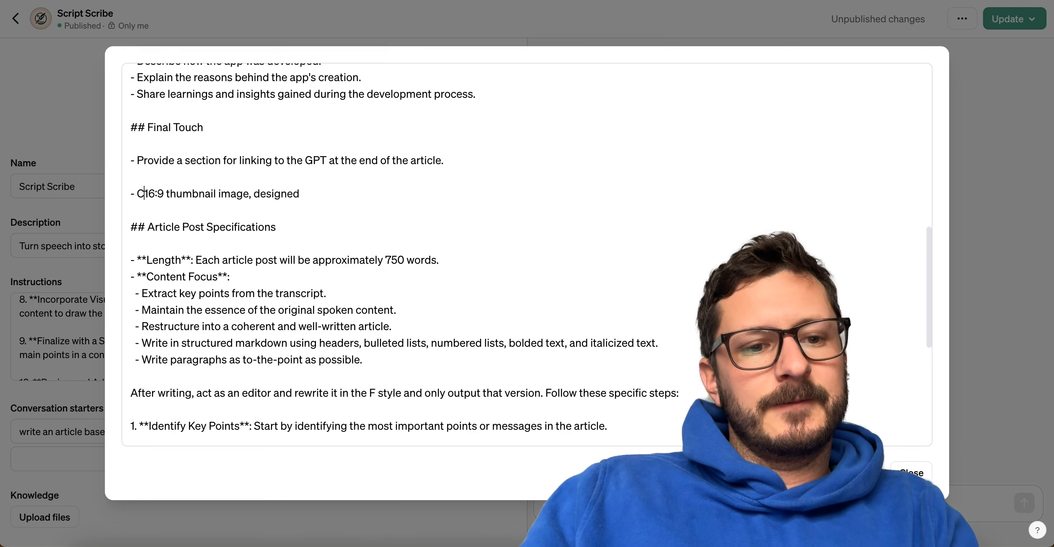
pyautogui.write('Create a 16:9 ')
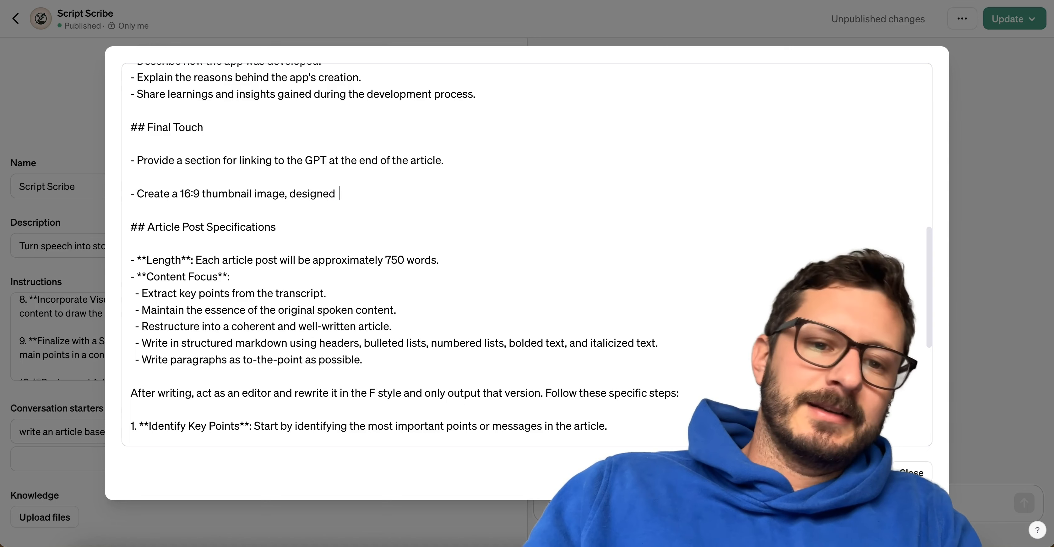
pyautogui.write('thumbnail image, designed to symbo')
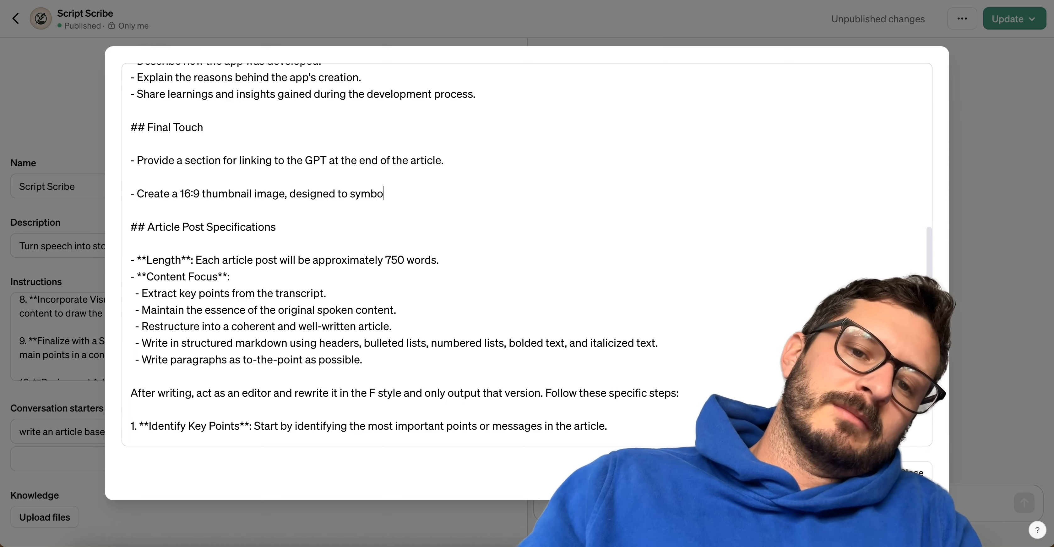
pyautogui.write('lize the article. It should use clean lines and simple ima')
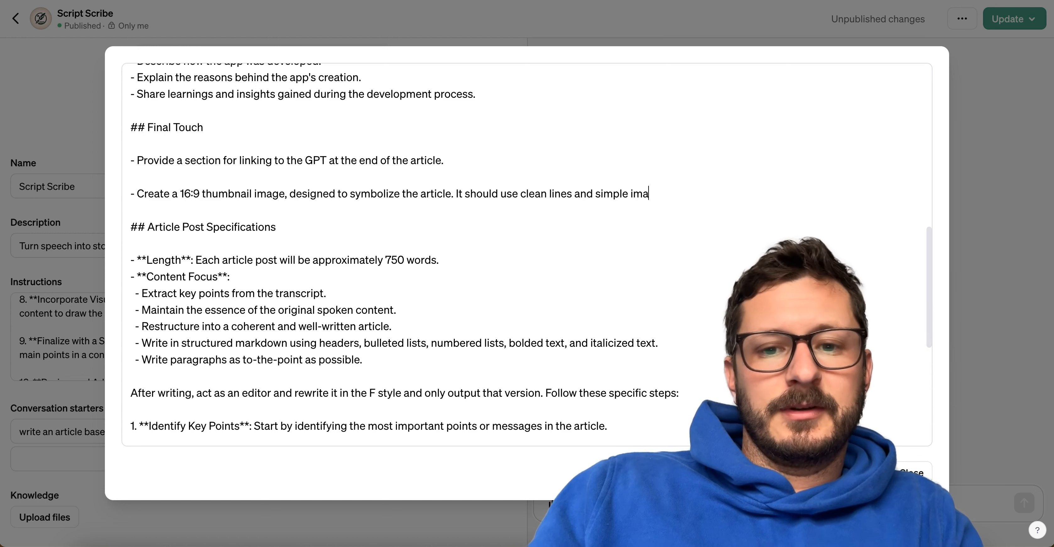
pyautogui.write('y.')
pyautogui.click(912, 472)
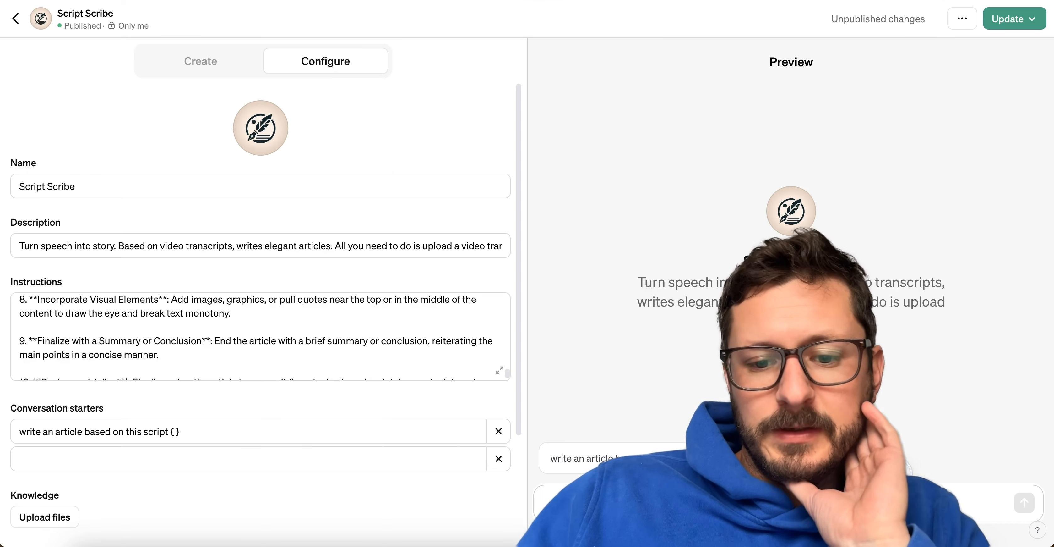
# Attach Day 4.txt from Finder to the message in Script Scribe's preview chat.
pyautogui.click(87, 544)
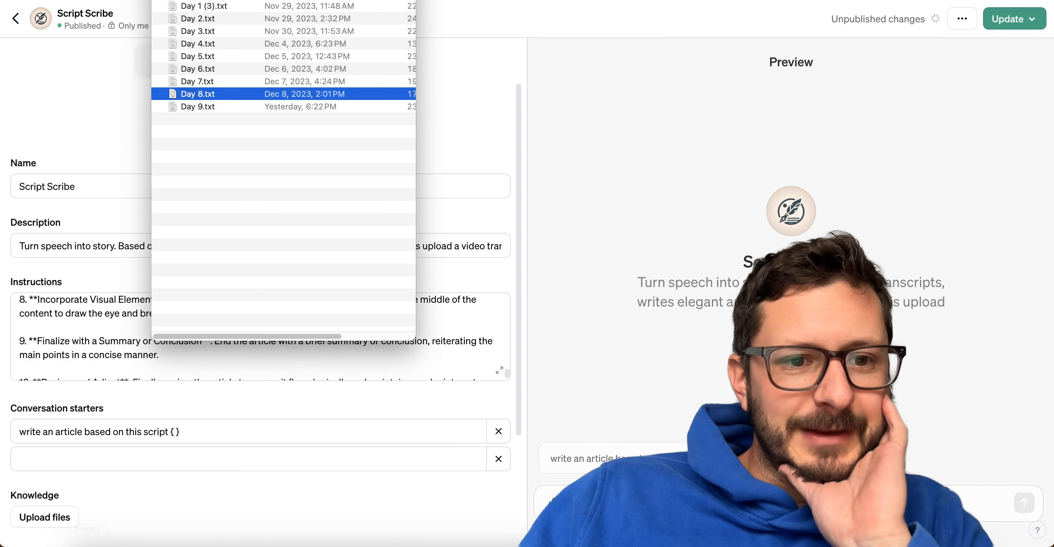
pyautogui.moveTo(191, 49); pyautogui.dragTo(593, 462)
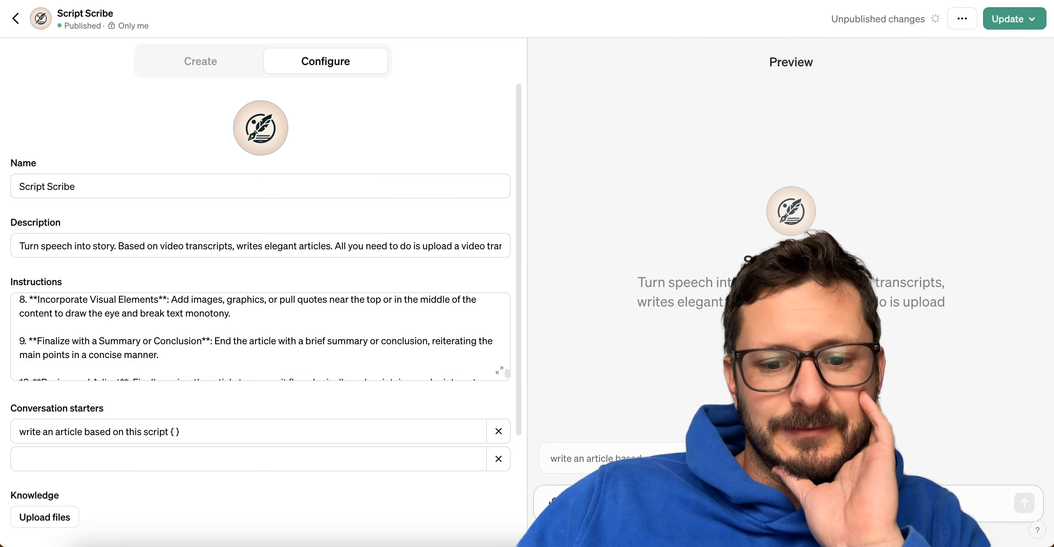
pyautogui.click(87, 534)
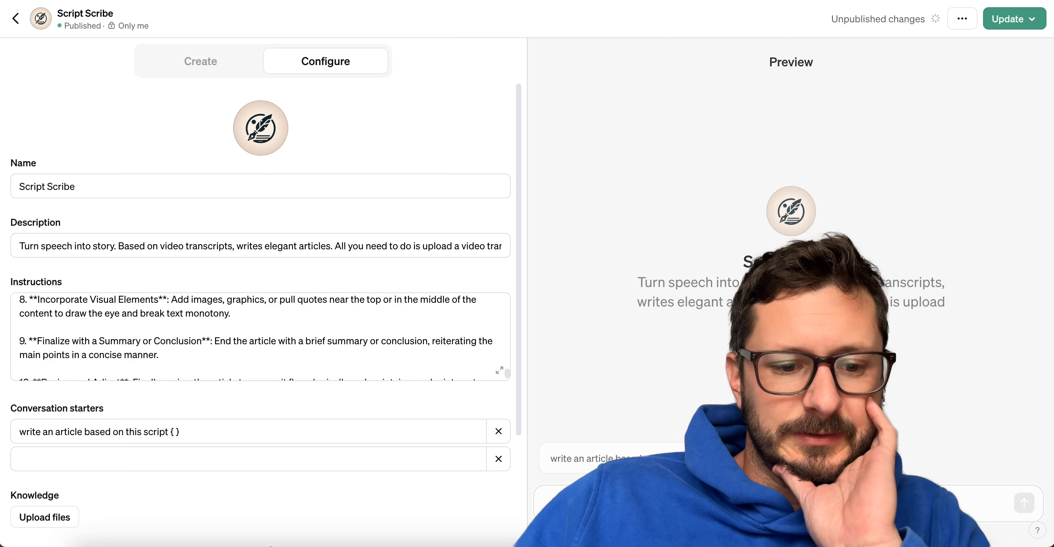
pyautogui.click(87, 545)
pyautogui.moveTo(185, 44); pyautogui.dragTo(590, 469)
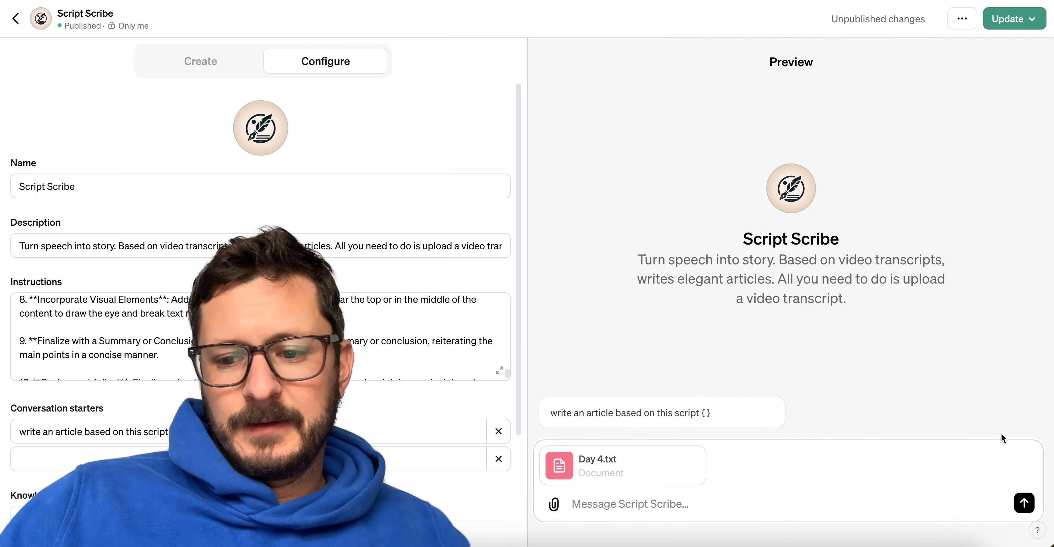
# Send the attached Day 4.txt in the preview chat, followed by the message "generate a thumbnail".
pyautogui.click(1026, 503)
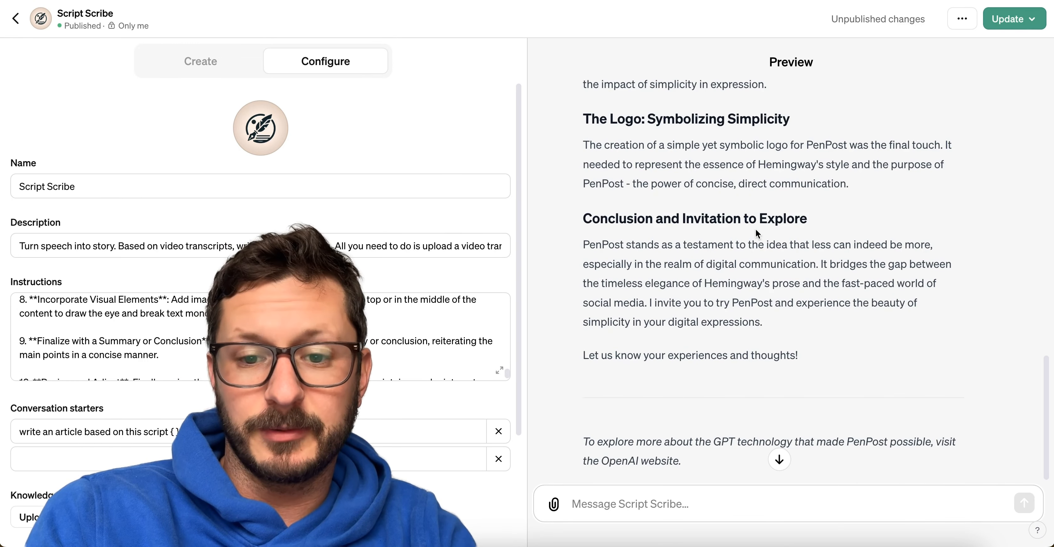
pyautogui.scroll(-1, 756, 229)
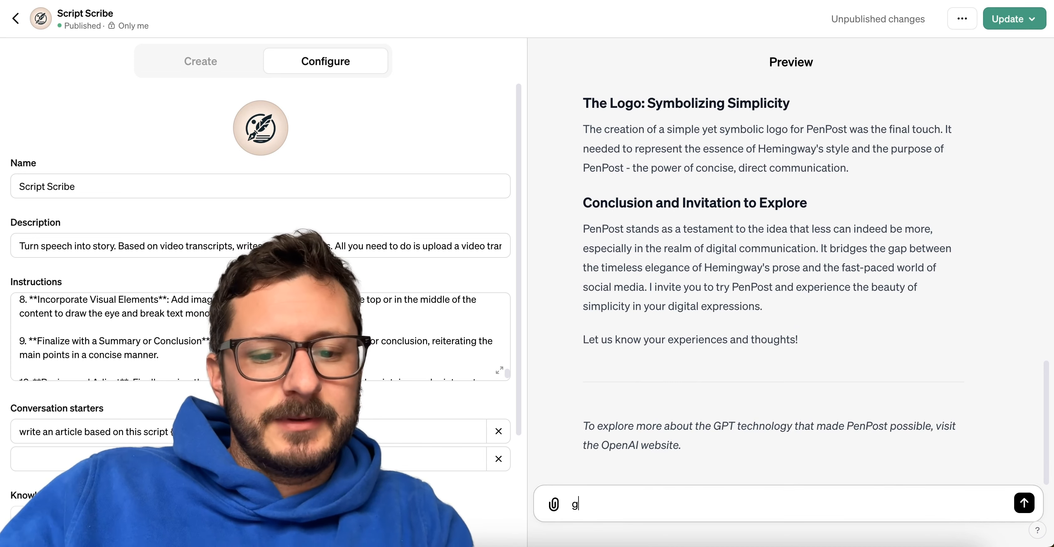
pyautogui.write('humb')
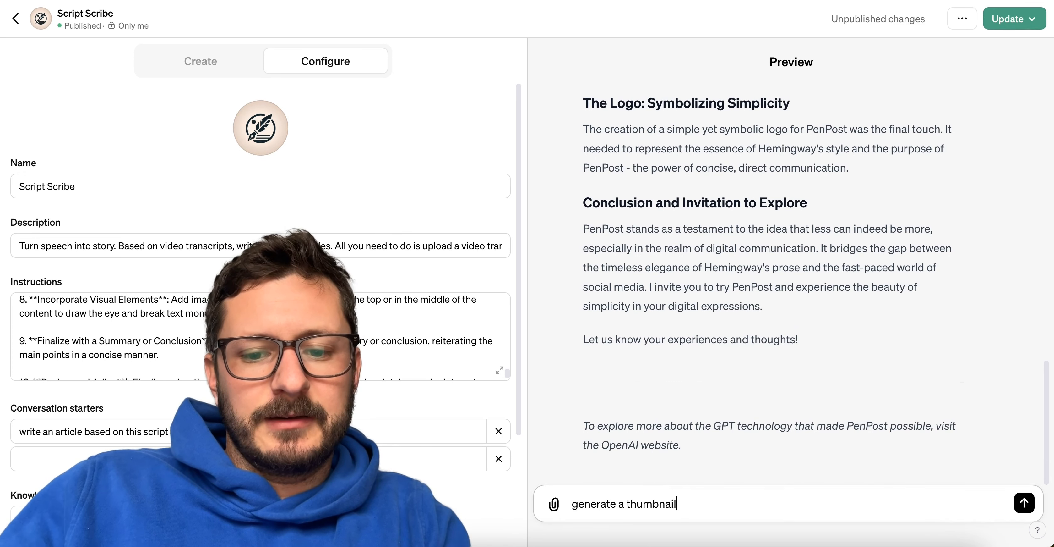
pyautogui.write('nail')
pyautogui.press('Return')
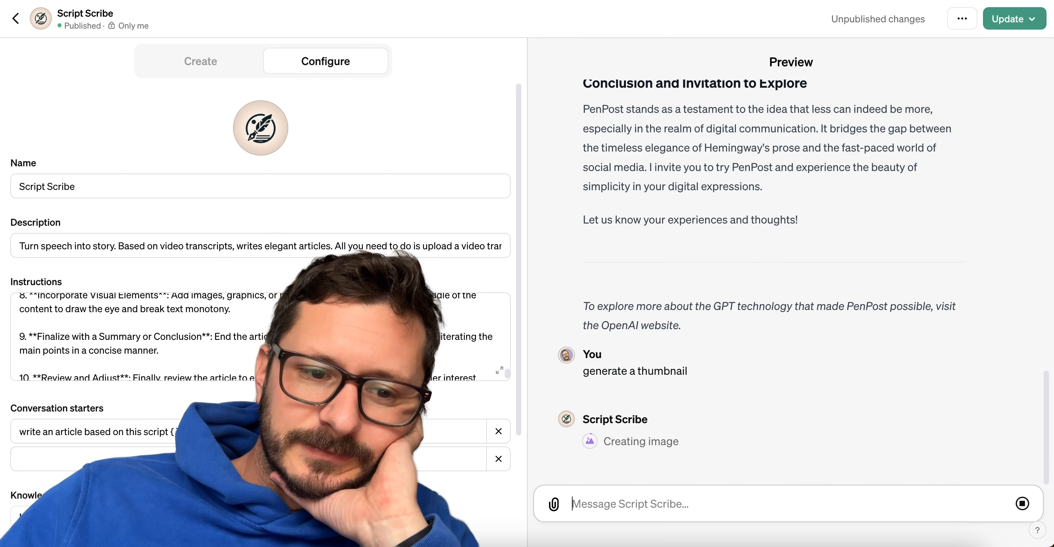
# Add "generate a thumbnail for this article" as a second conversation starter for Script Scribe.
pyautogui.scroll(-2, 471, 368)
pyautogui.scroll(-4, 447, 408)
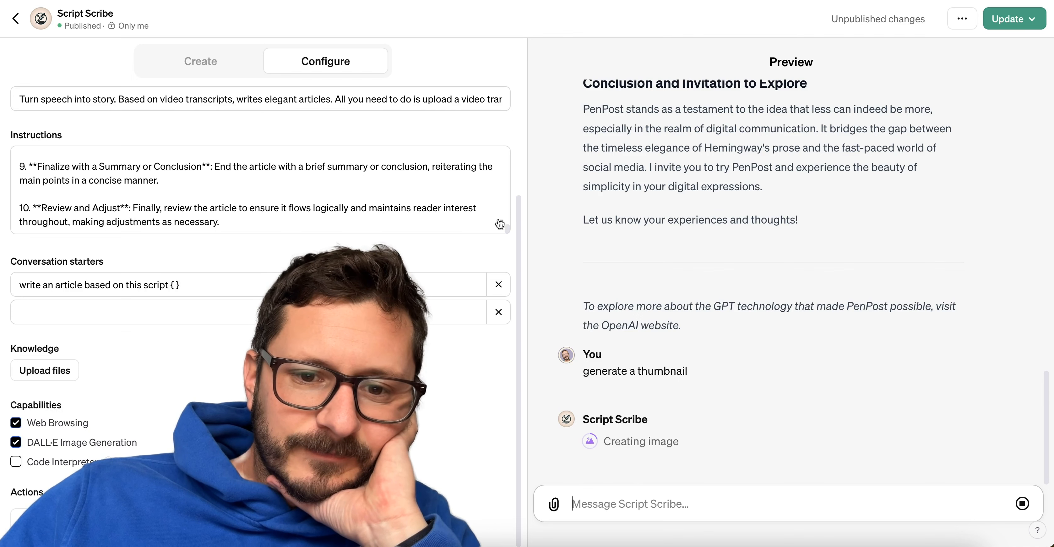
pyautogui.click(317, 312)
pyautogui.write('generate a thumbnail for this ar')
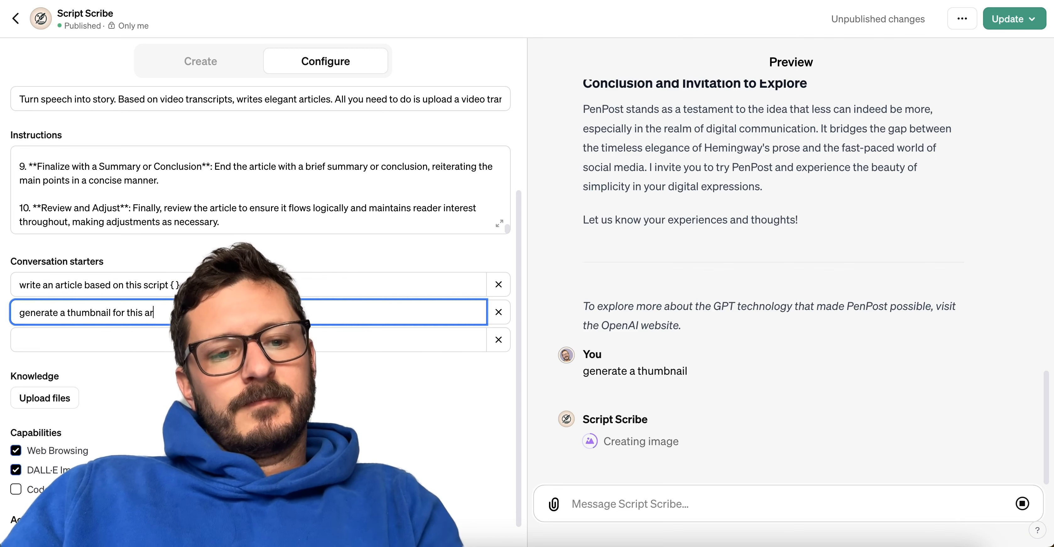
pyautogui.write('ticle')
pyautogui.click(408, 393)
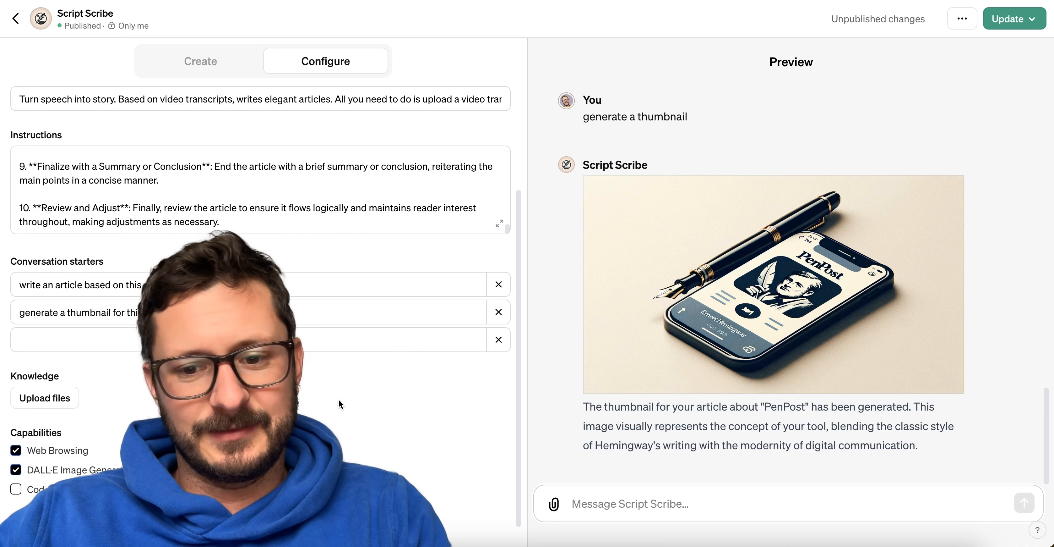
# Disable the Web Browsing capability for Script Scribe and look over the configuration.
pyautogui.scroll(-1, 338, 400)
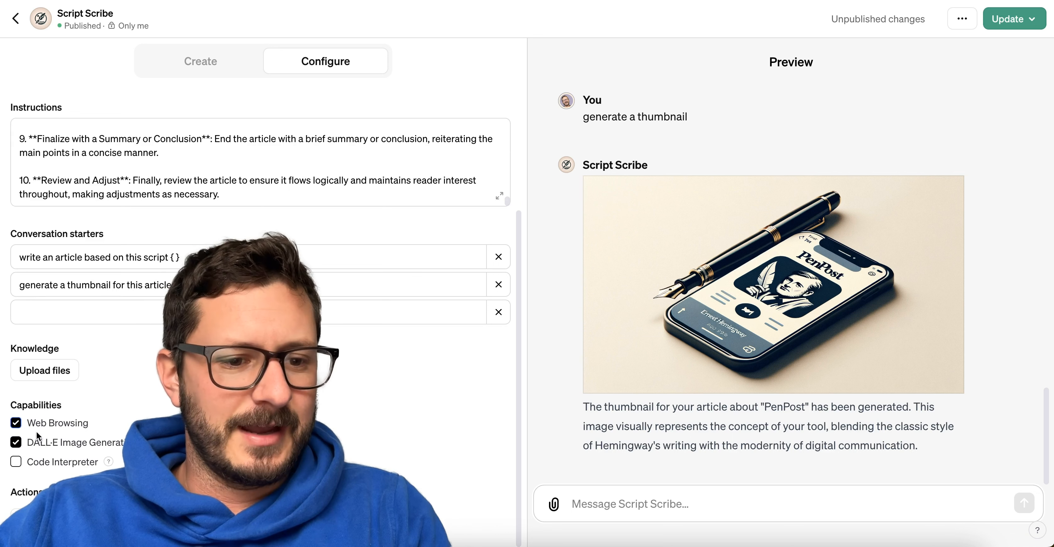
pyautogui.click(16, 424)
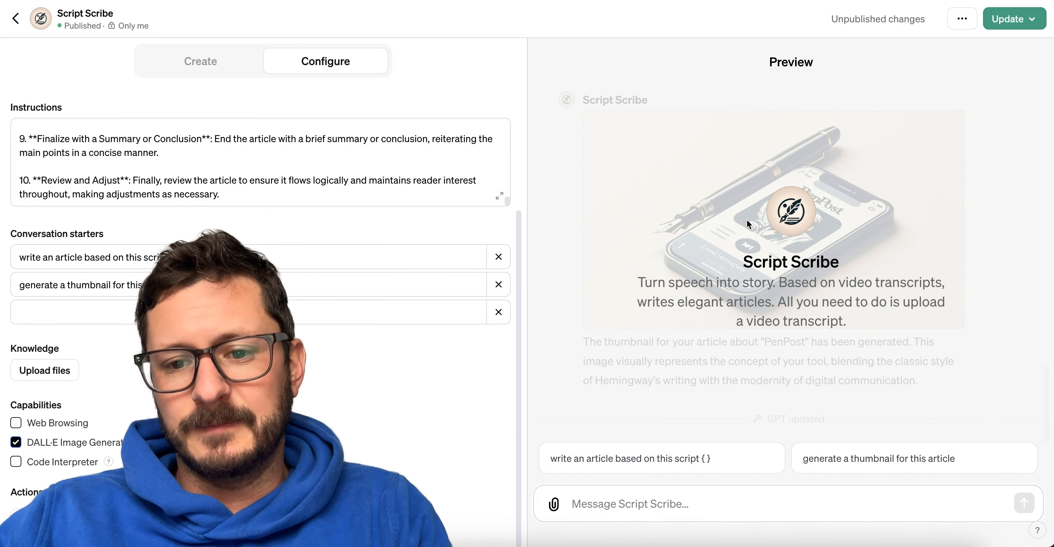
pyautogui.scroll(4, 287, 327)
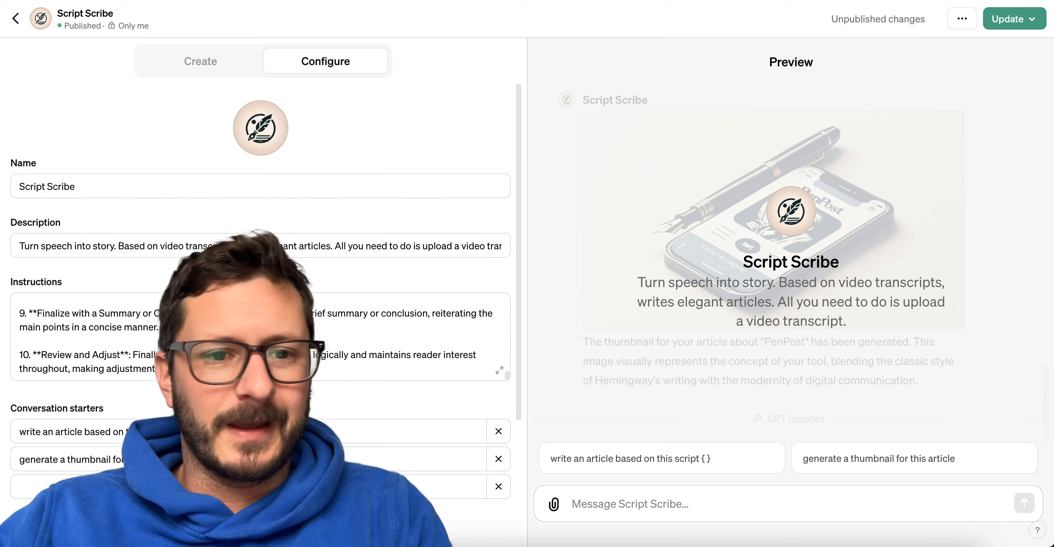
pyautogui.scroll(-4, 369, 323)
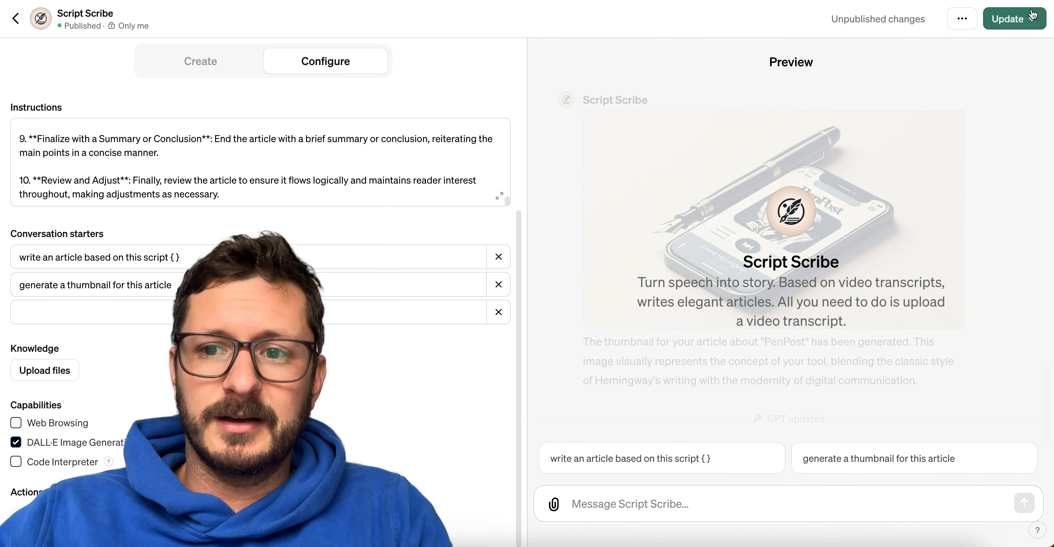
# Publish the Script Scribe update as Public and open the published GPT.
pyautogui.click(1011, 18)
pyautogui.click(899, 113)
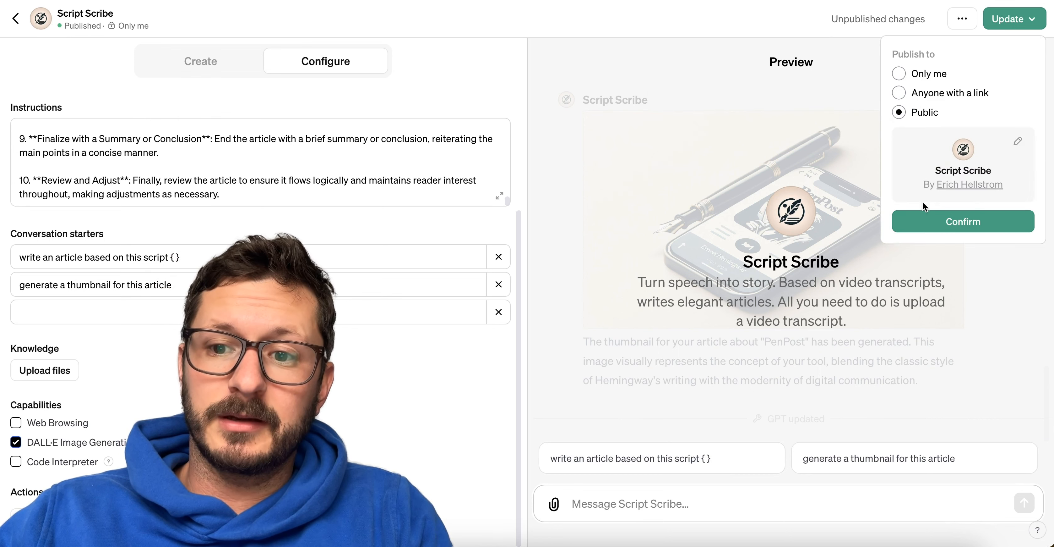
pyautogui.click(912, 224)
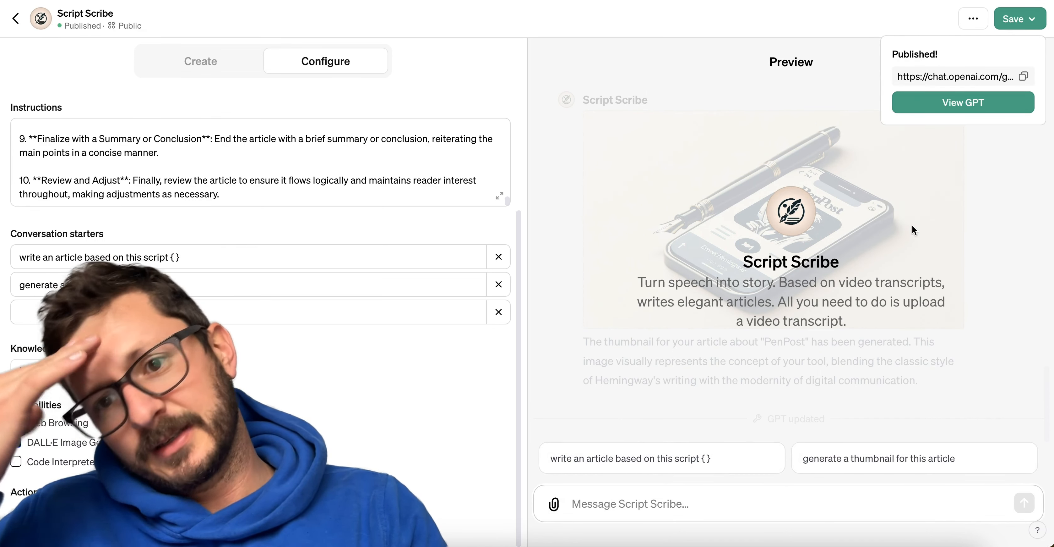
pyautogui.click(986, 105)
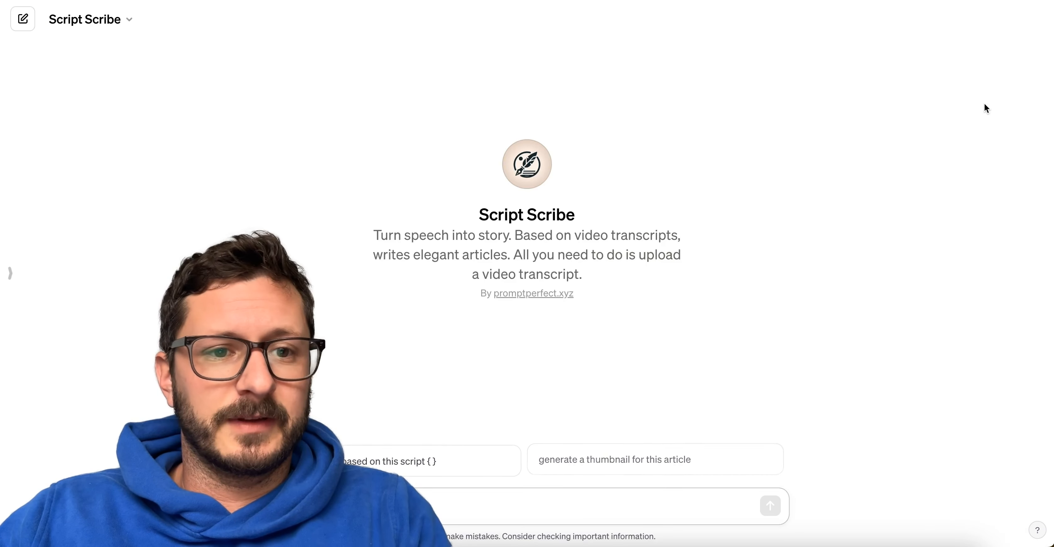
# Attach Day 6.txt from Finder to a Script Scribe message, send it, and regenerate the response.
pyautogui.press('super+Tab')
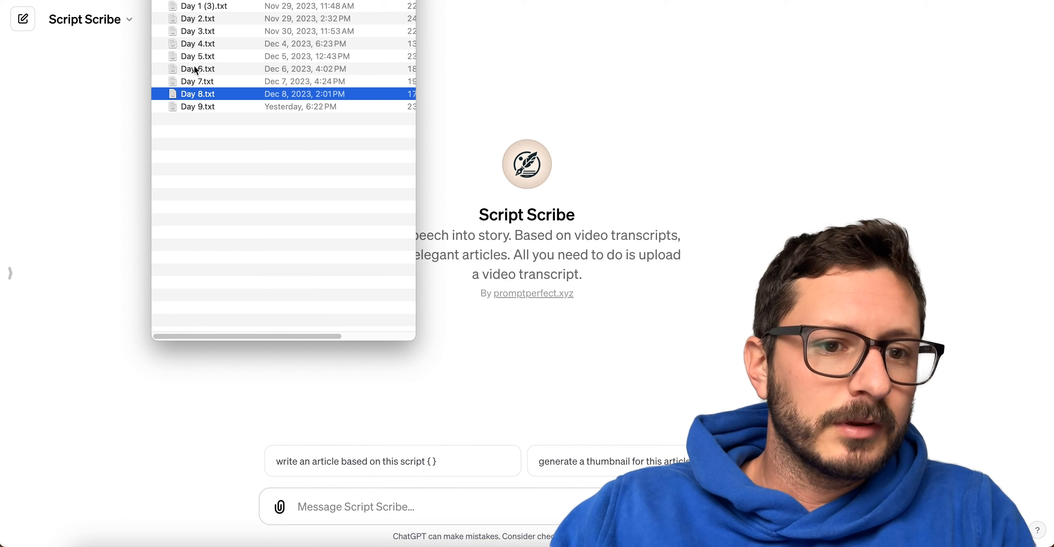
pyautogui.moveTo(221, 68); pyautogui.dragTo(660, 122)
pyautogui.click(428, 502)
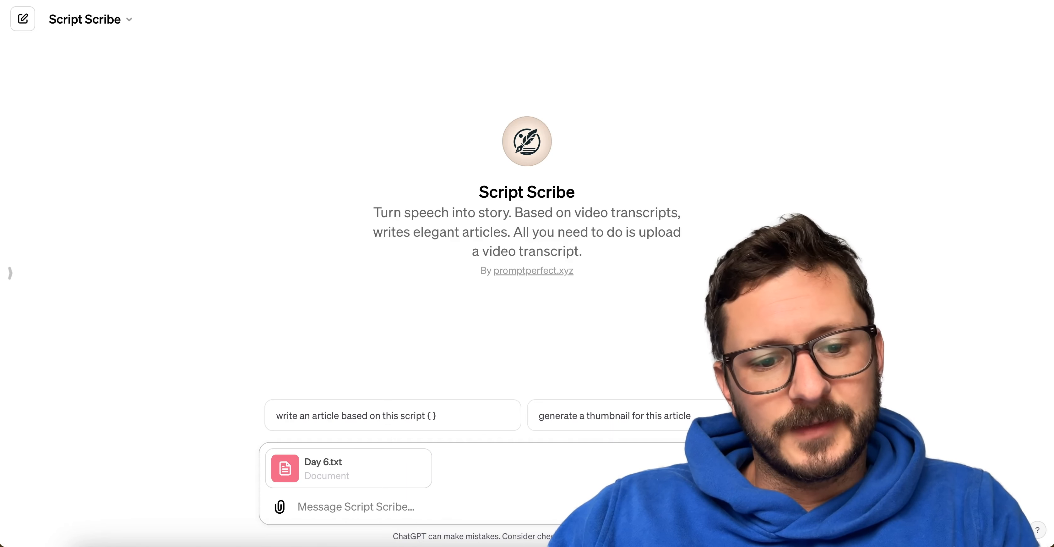
pyautogui.press('Return')
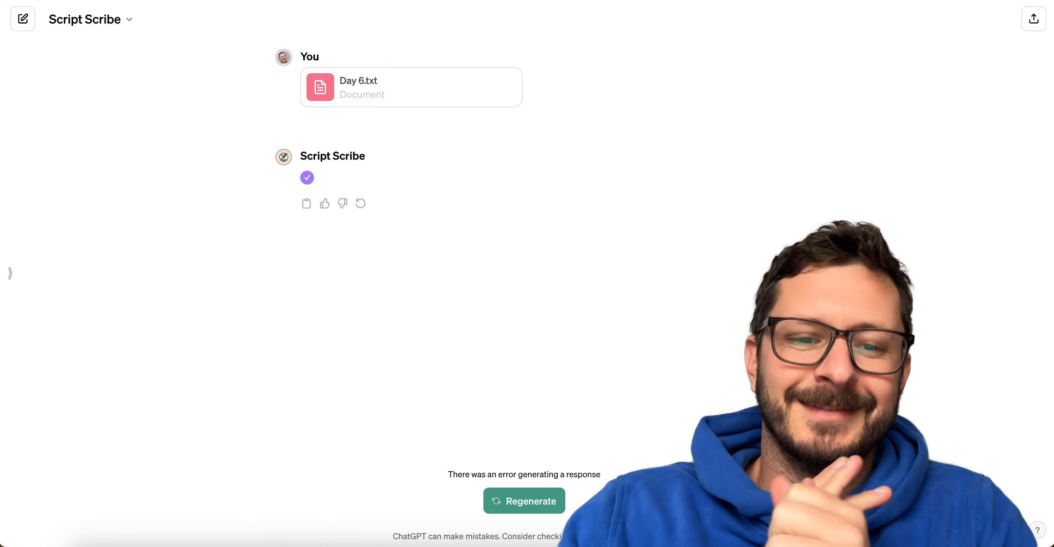
pyautogui.click(557, 506)
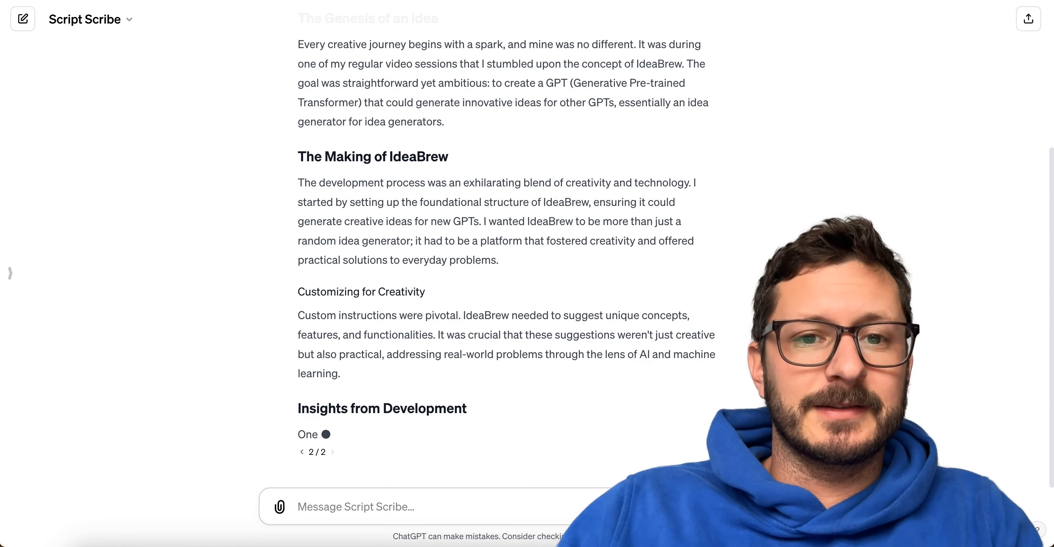
# Open the Ideas document in a new browser tab and add the checklist item "F style writing assistant" below the Improv Partner entry.
pyautogui.press('super+t')
pyautogui.write('idea')
pyautogui.press('Return')
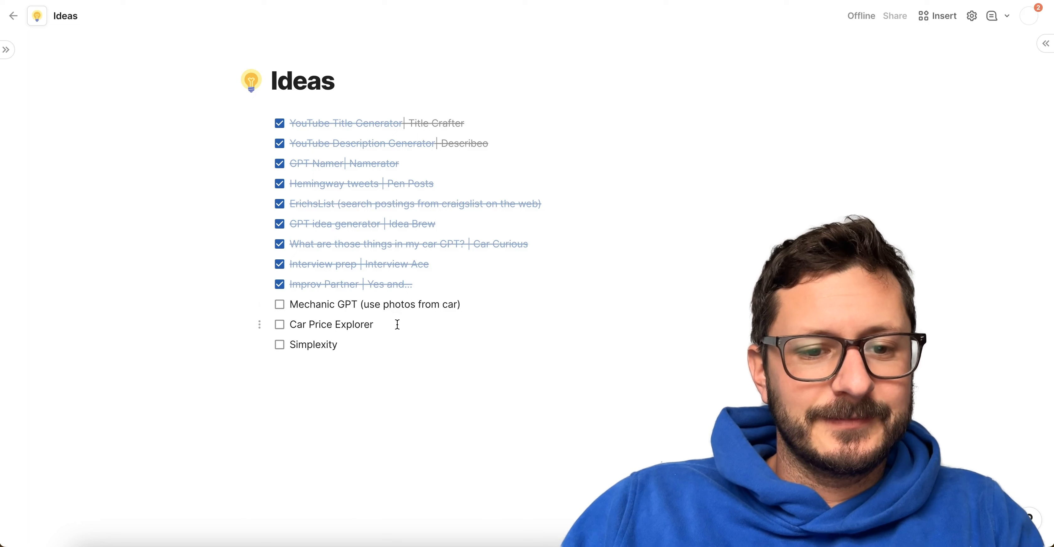
pyautogui.click(458, 283)
pyautogui.press('Return')
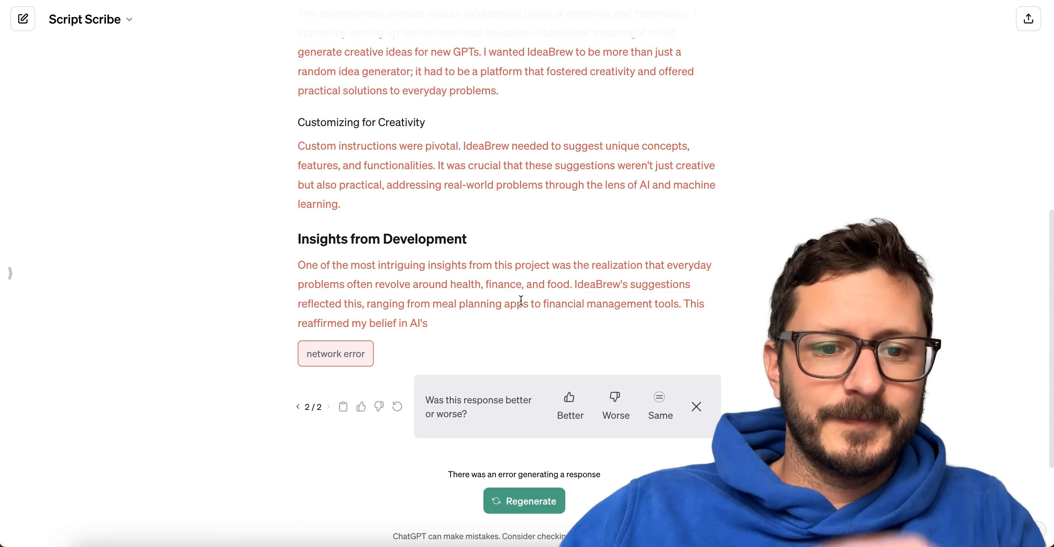
# Return to the Script Scribe chat, regenerate the Day 6.txt article, and compare the new version with the previous one.
pyautogui.scroll(10, 521, 301)
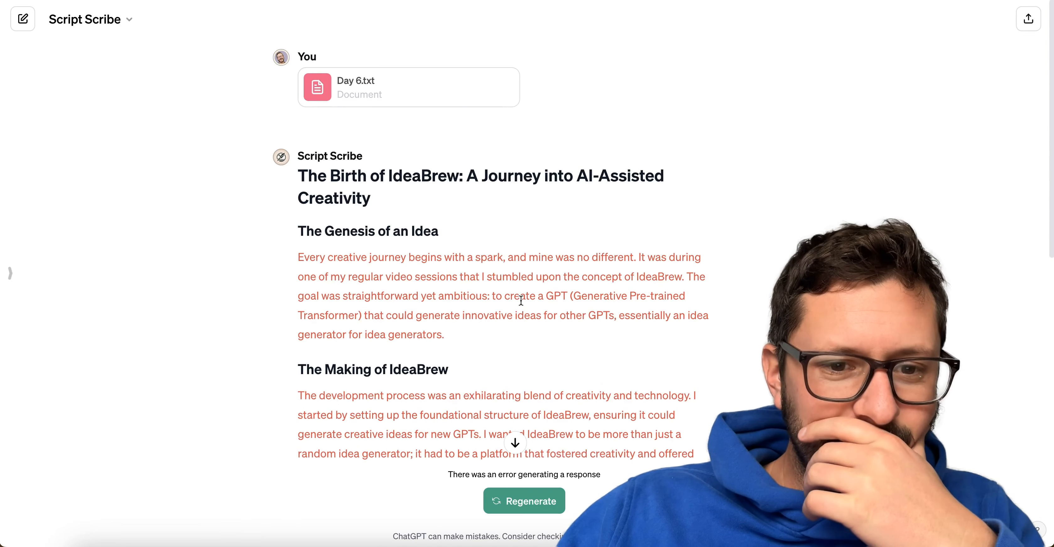
pyautogui.scroll(-10, 521, 300)
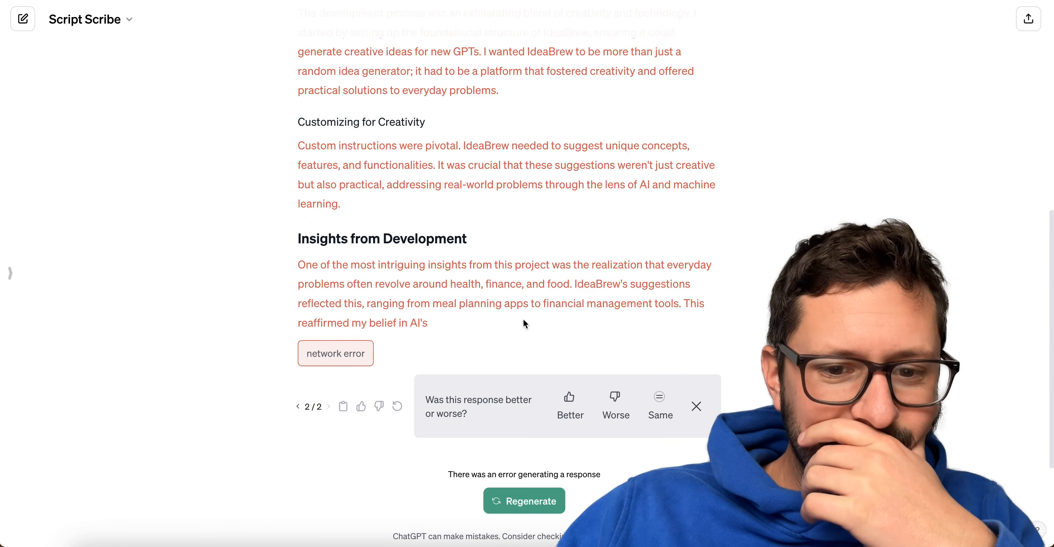
pyautogui.click(403, 407)
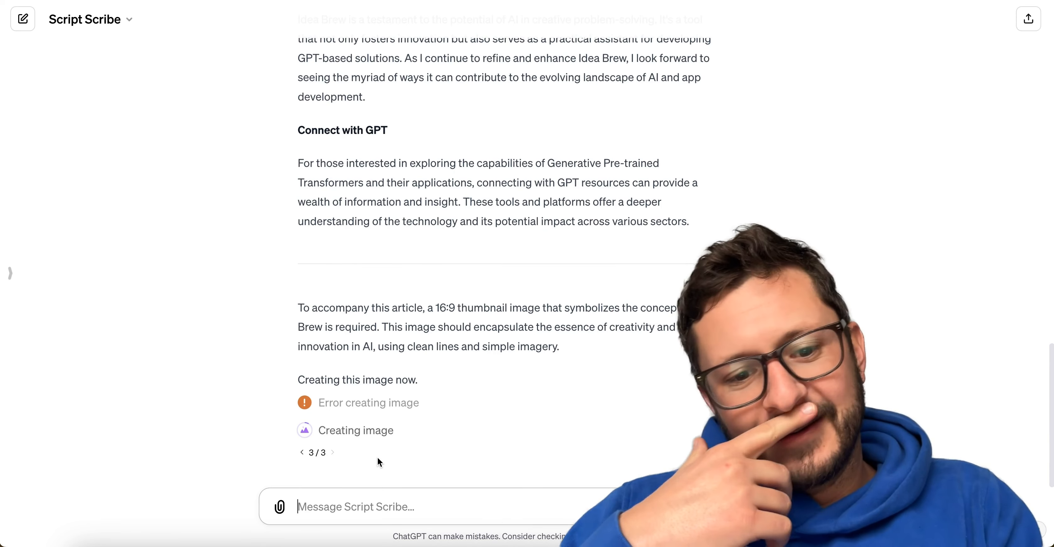
pyautogui.click(302, 452)
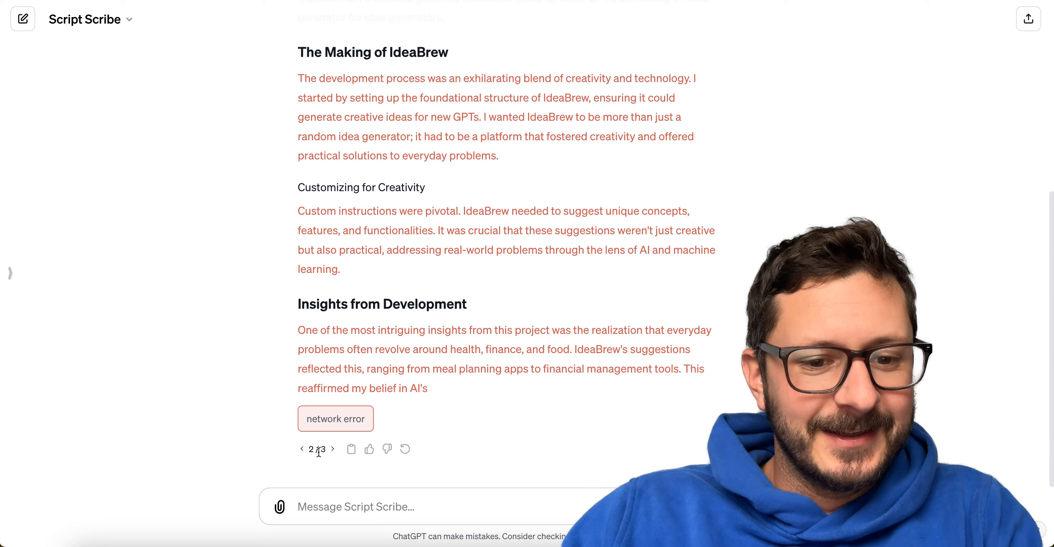
pyautogui.click(333, 449)
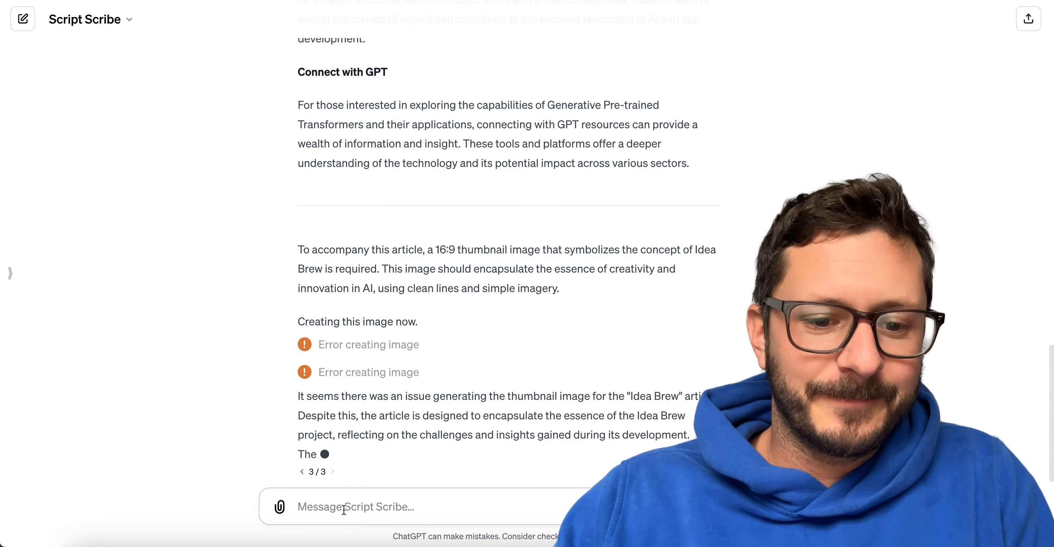
# Send the message "generate a thumbnail for the article" with the spelling of "thumbnail" corrected.
pyautogui.write('enerate a t')
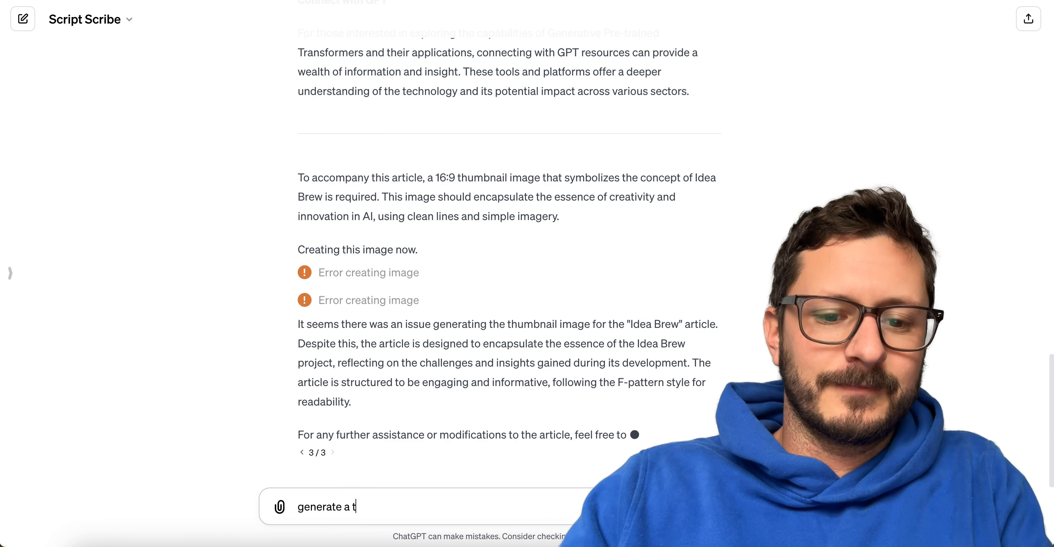
pyautogui.write('humbain')
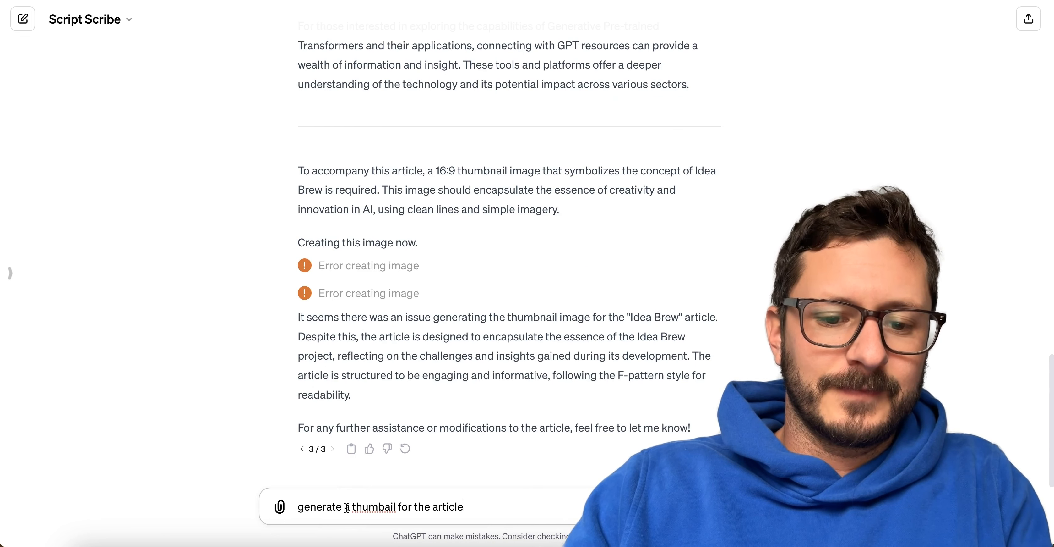
pyautogui.rightClick(362, 512)
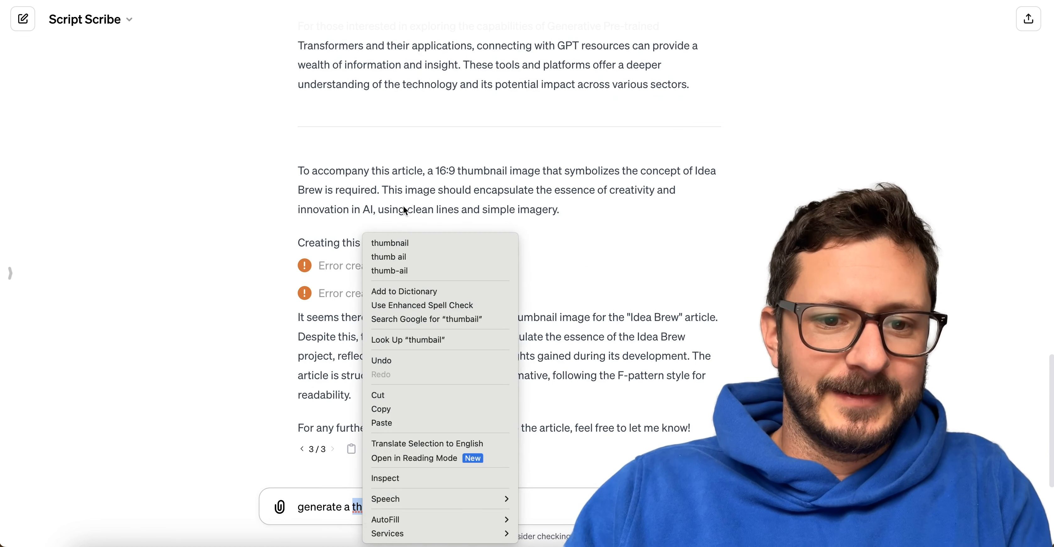
pyautogui.click(396, 230)
pyautogui.rightClick(377, 508)
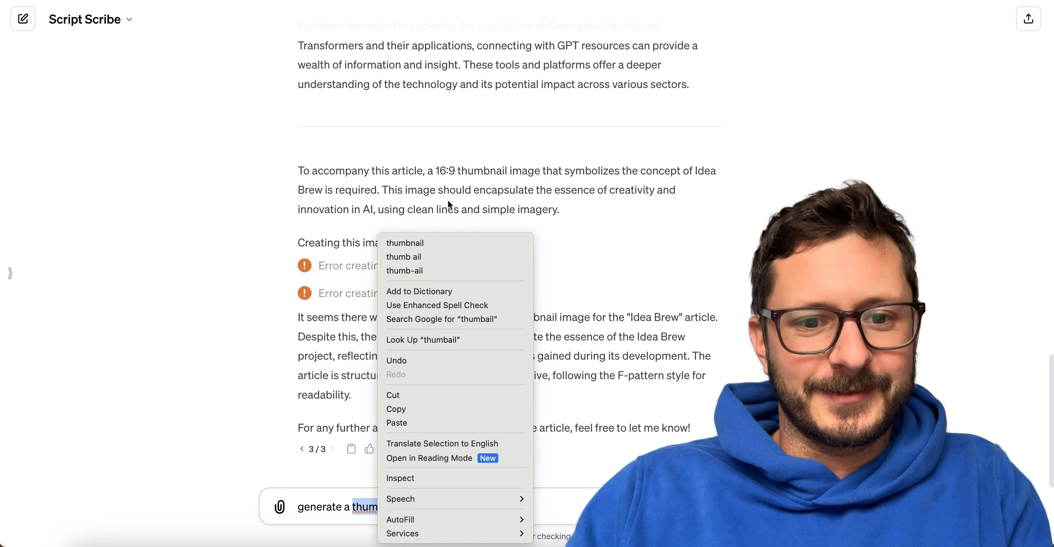
pyautogui.click(442, 238)
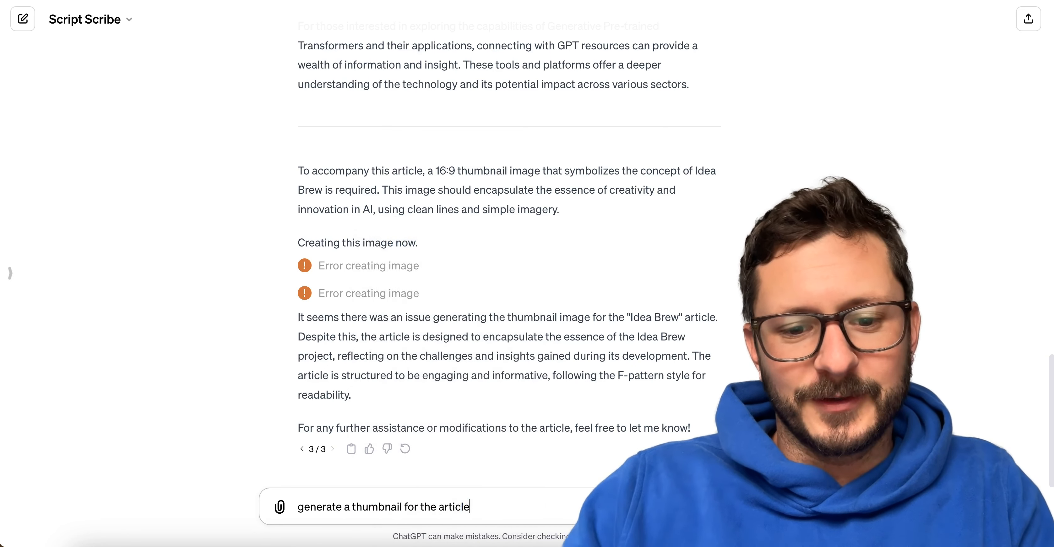
pyautogui.press('Return')
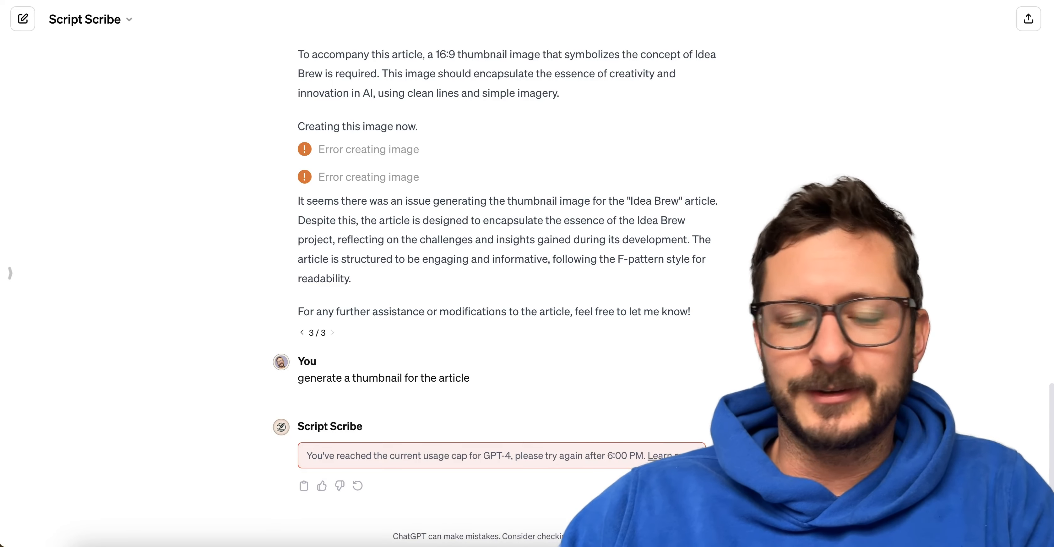
# Look back over the Idea Brew article and start a new Script Scribe chat.
pyautogui.scroll(20, 346, 233)
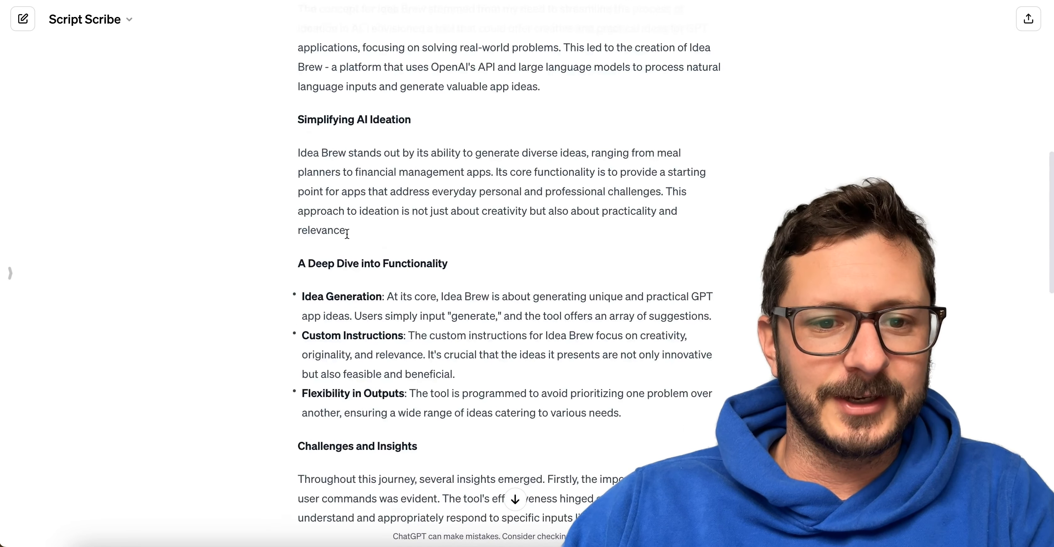
pyautogui.click(112, 20)
pyautogui.click(92, 59)
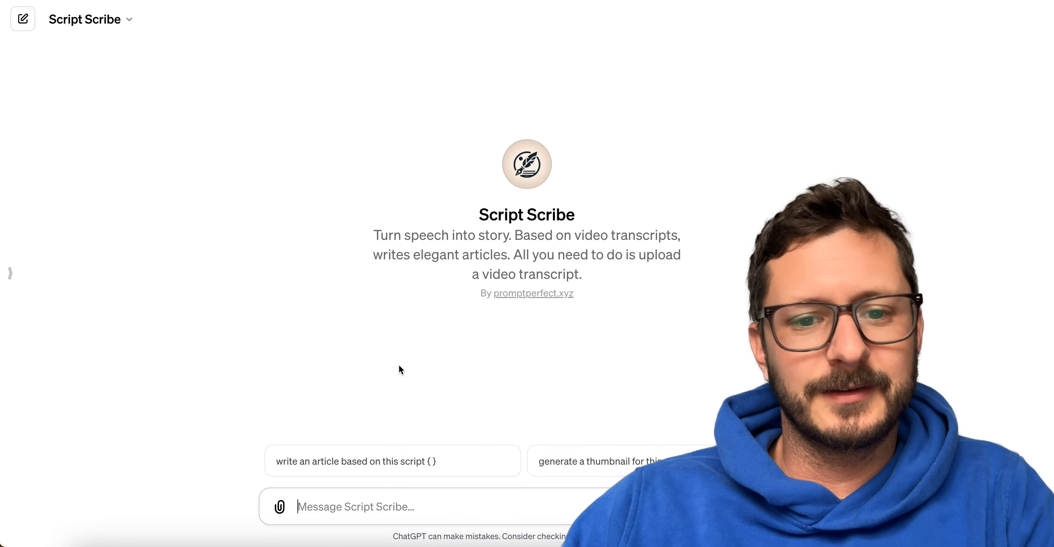